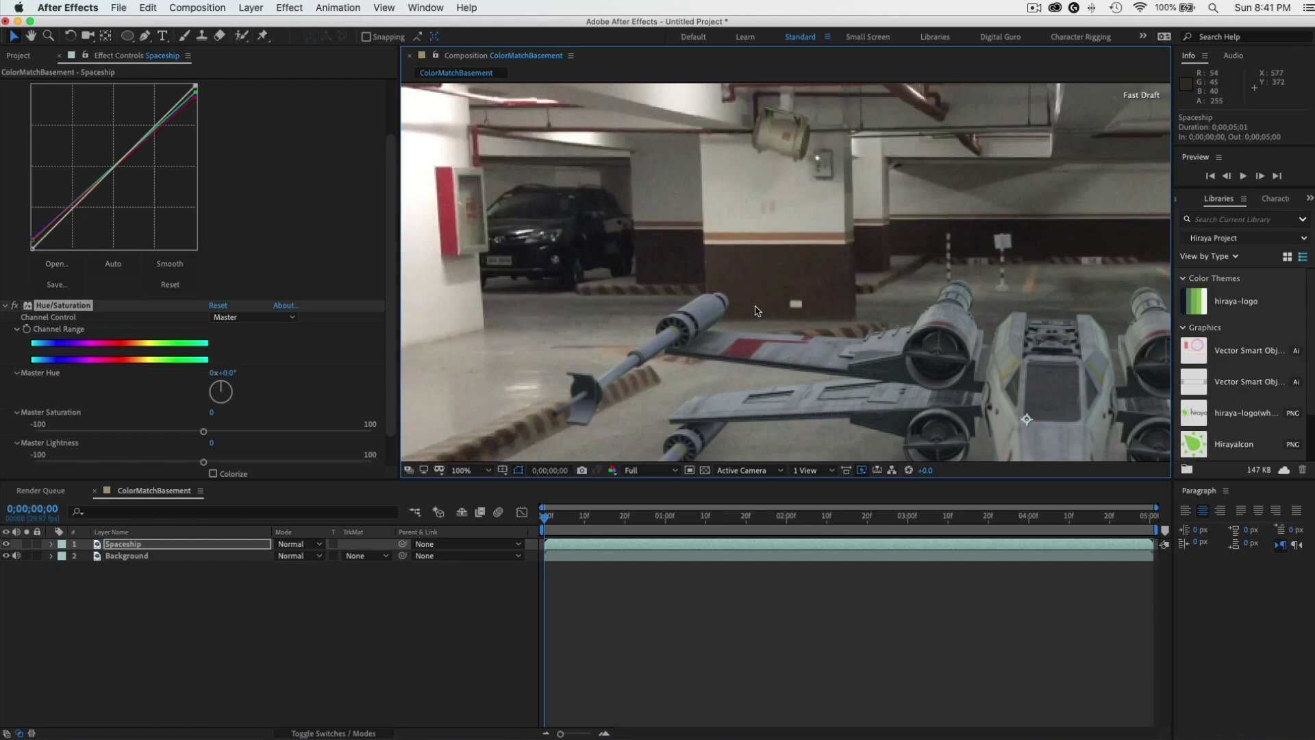
Lift the green curve's shadow point slightly, then switch Curves and the viewer to the Blue channel.
{"action": "scroll", "coordinate": [200, 394], "scroll_direction": "down", "scroll_amount": 2}
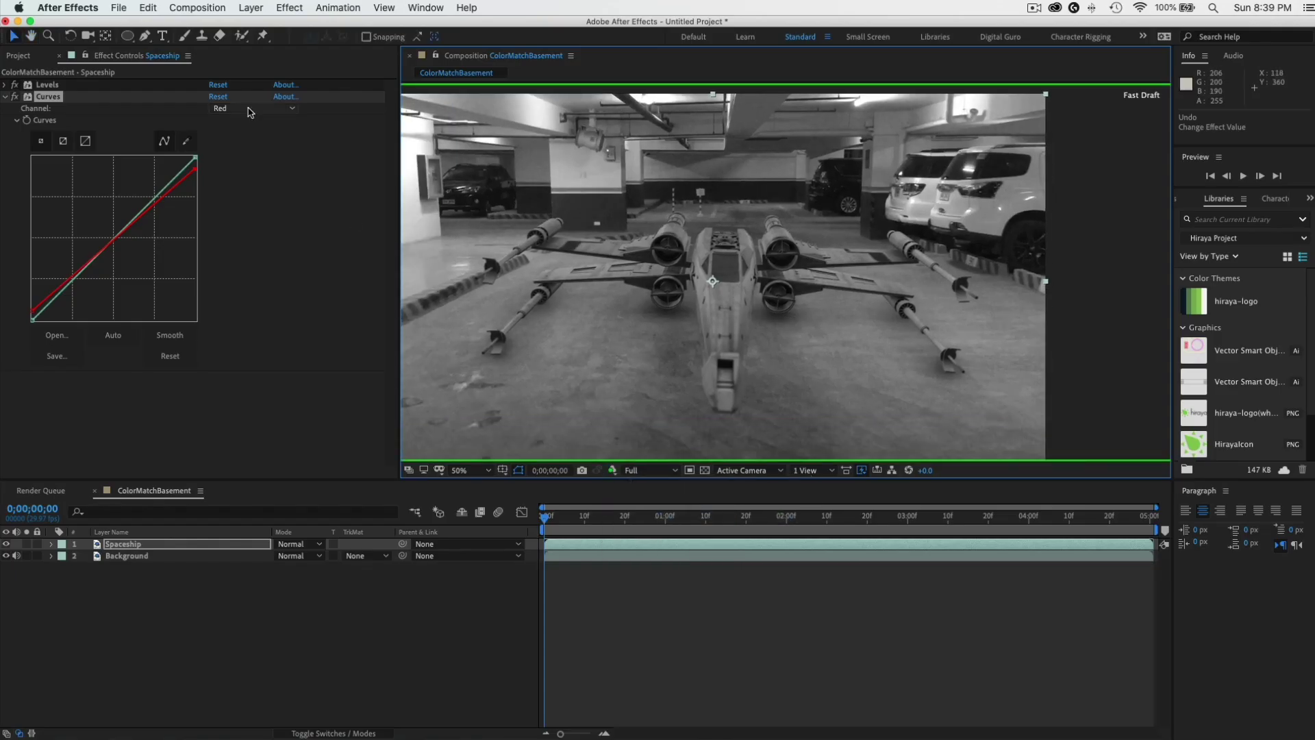
{"action": "left_click_drag", "start_coordinate": [32, 320], "coordinate": [32, 312]}
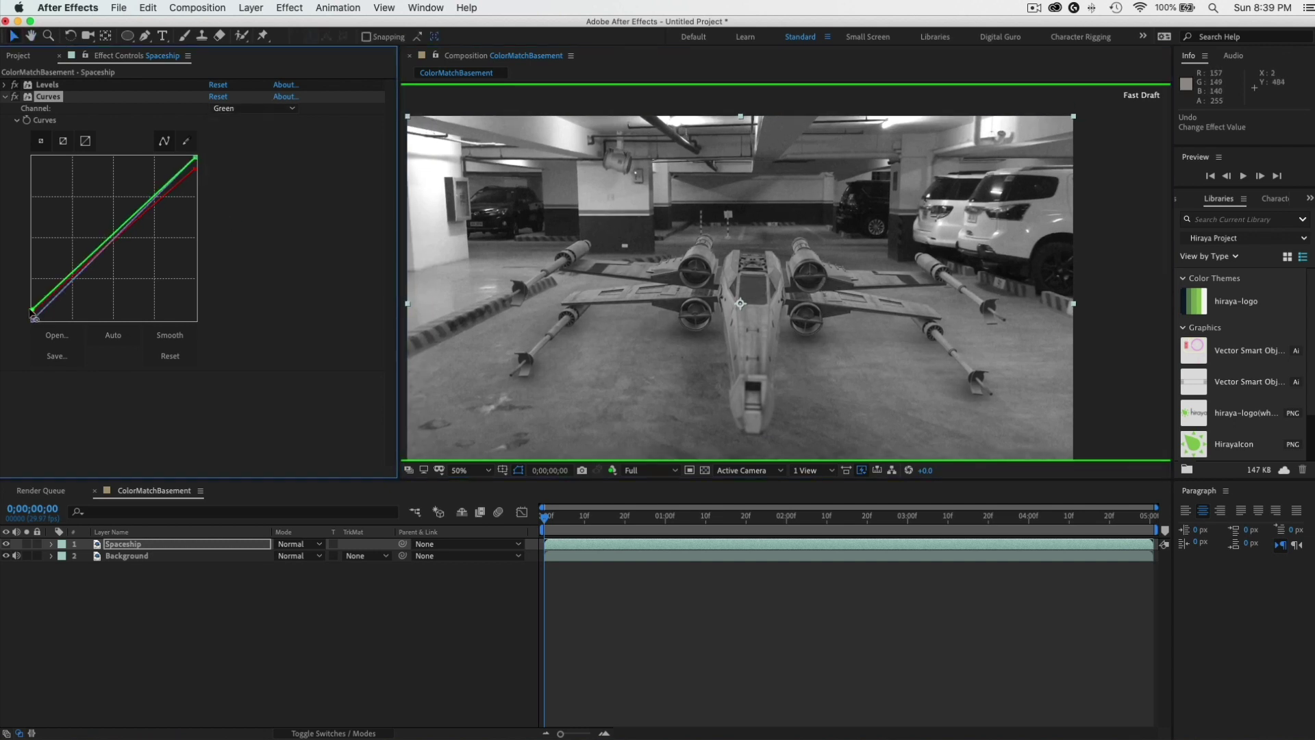
{"action": "left_click", "coordinate": [612, 470]}
{"action": "left_click", "coordinate": [630, 531]}
{"action": "left_click", "coordinate": [253, 109]}
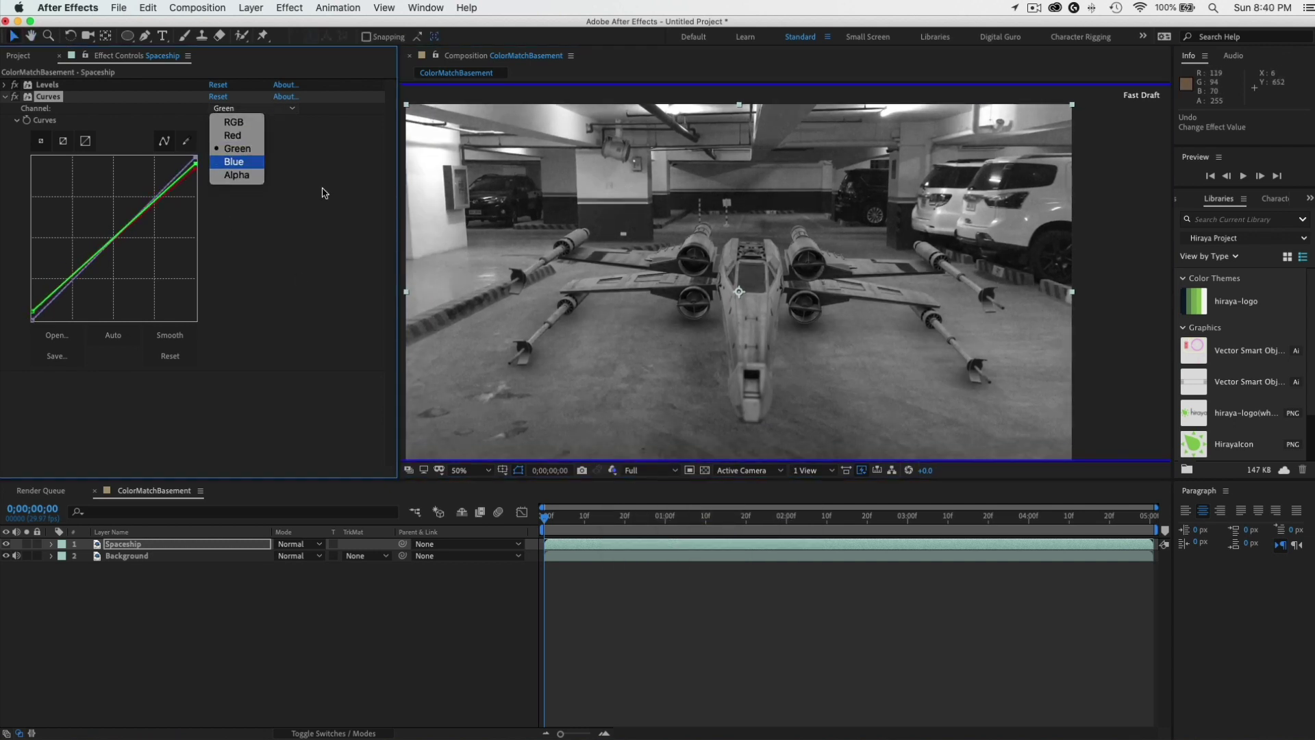
{"action": "left_click", "coordinate": [236, 137]}
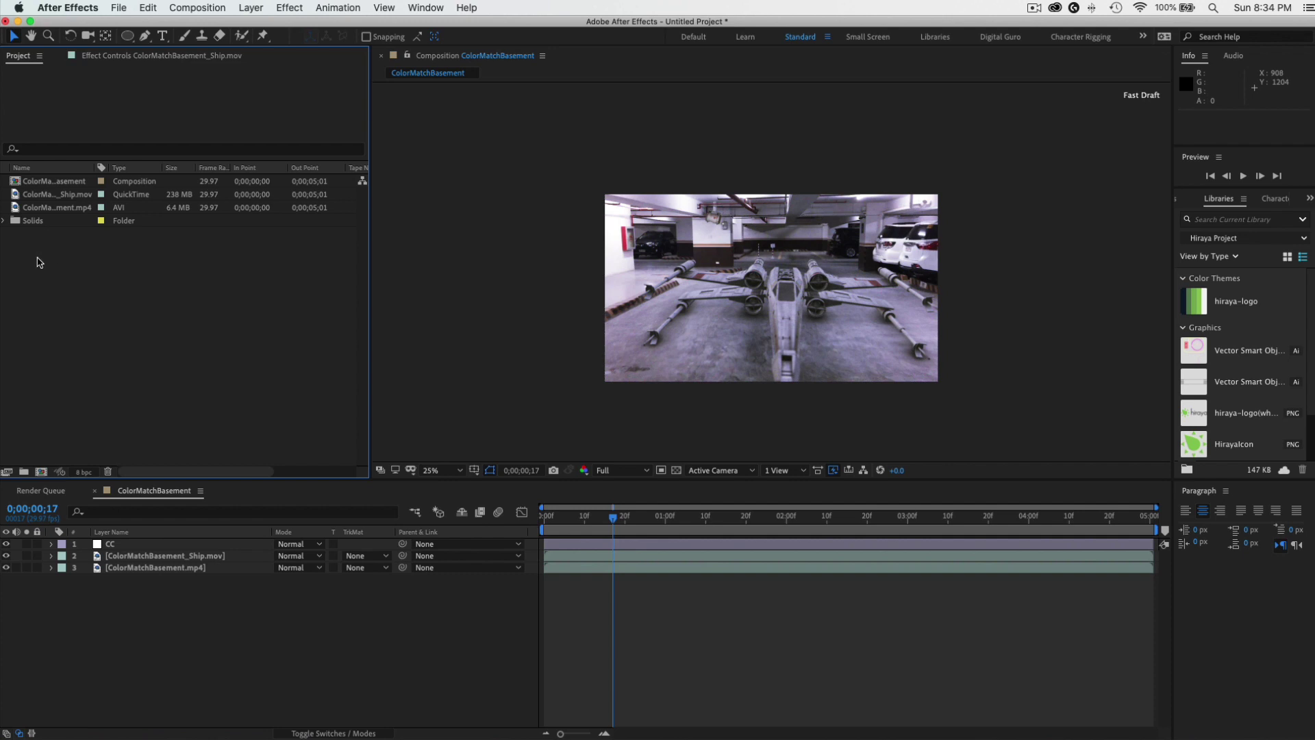
Delete every item from the Project panel.
{"action": "left_click_drag", "start_coordinate": [32, 249], "coordinate": [91, 180]}
{"action": "key", "text": "Delete"}
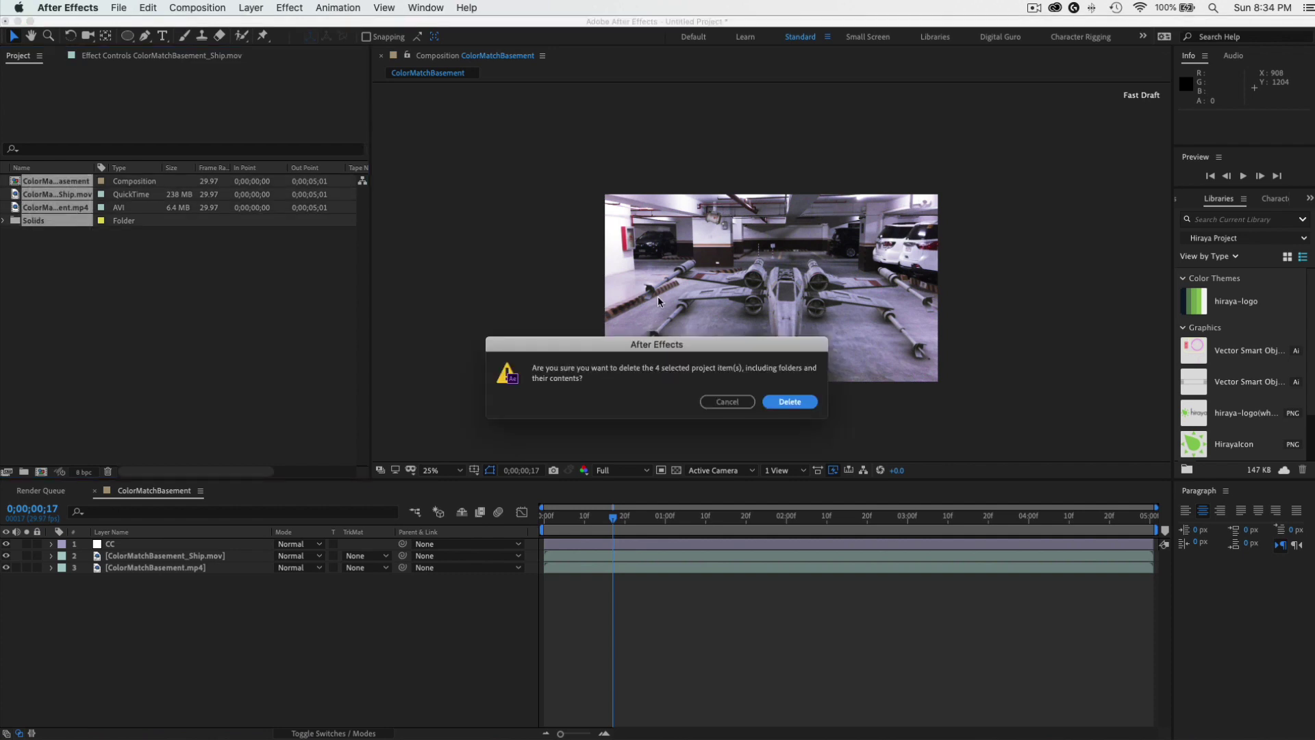
{"action": "left_click", "coordinate": [790, 401]}
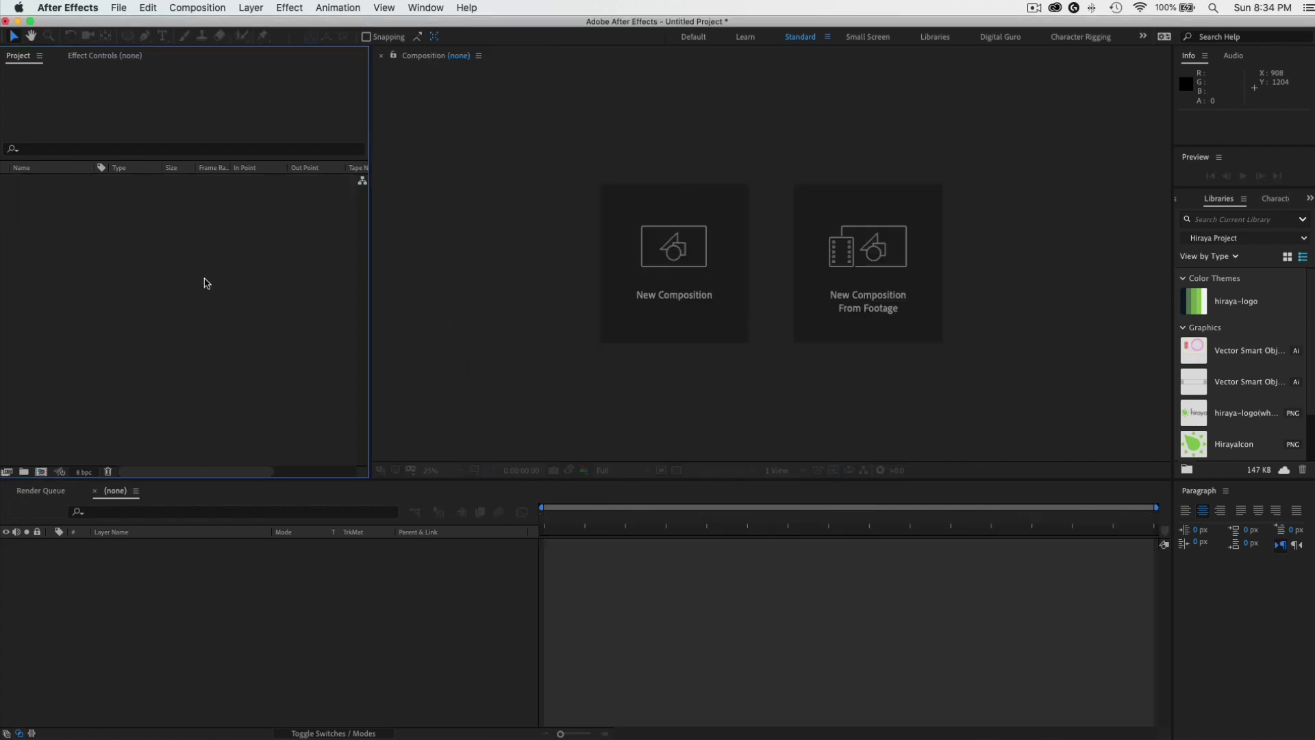
Import ColorMatchBasement_Ship.mov and ColorMatchBasement.mp4 together into the project.
{"action": "double_click", "coordinate": [265, 308]}
{"action": "left_click", "coordinate": [492, 123]}
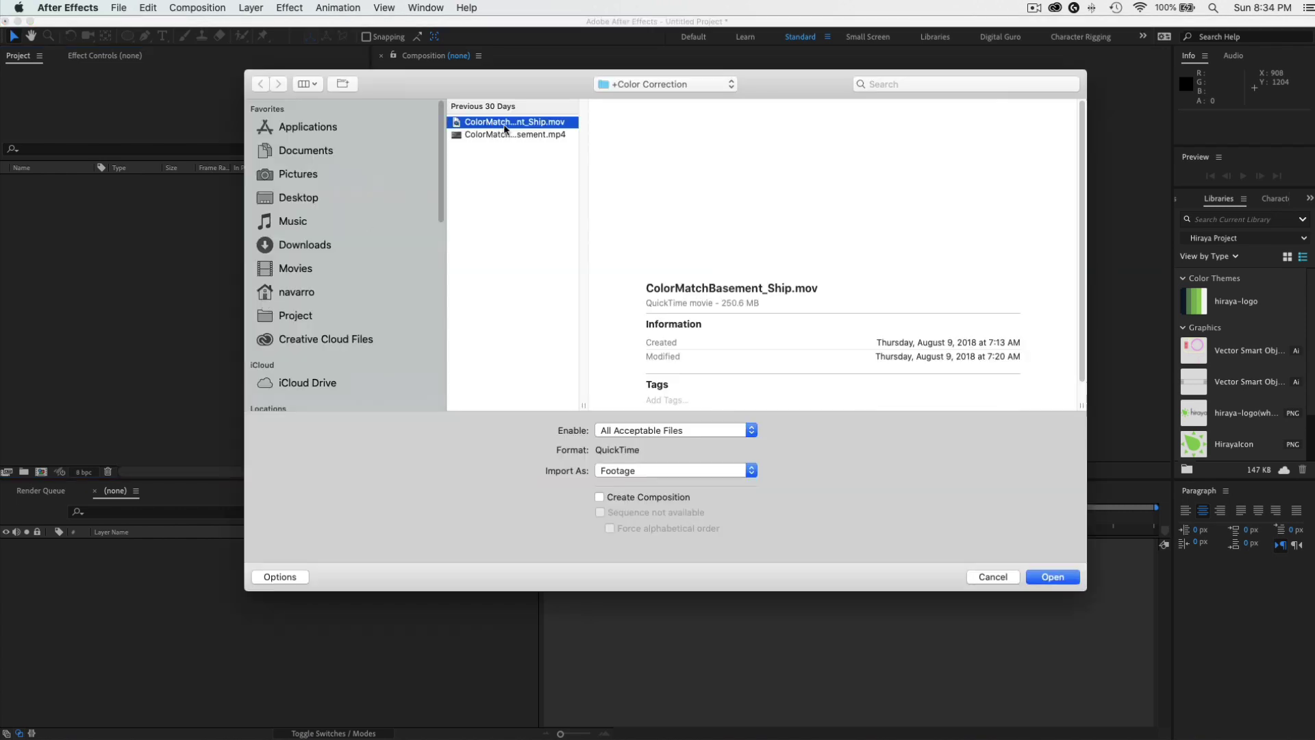
{"action": "left_click_drag", "start_coordinate": [583, 405], "coordinate": [628, 402]}
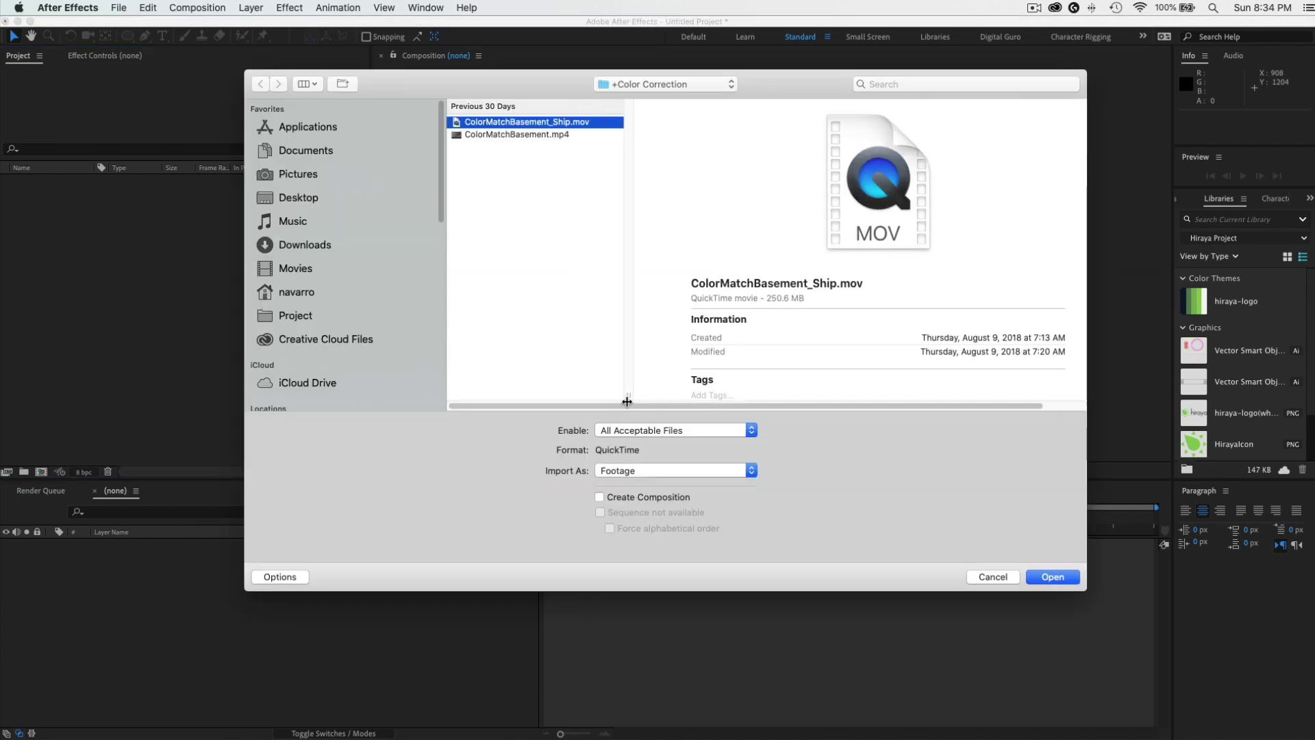
{"action": "left_click", "coordinate": [531, 135]}
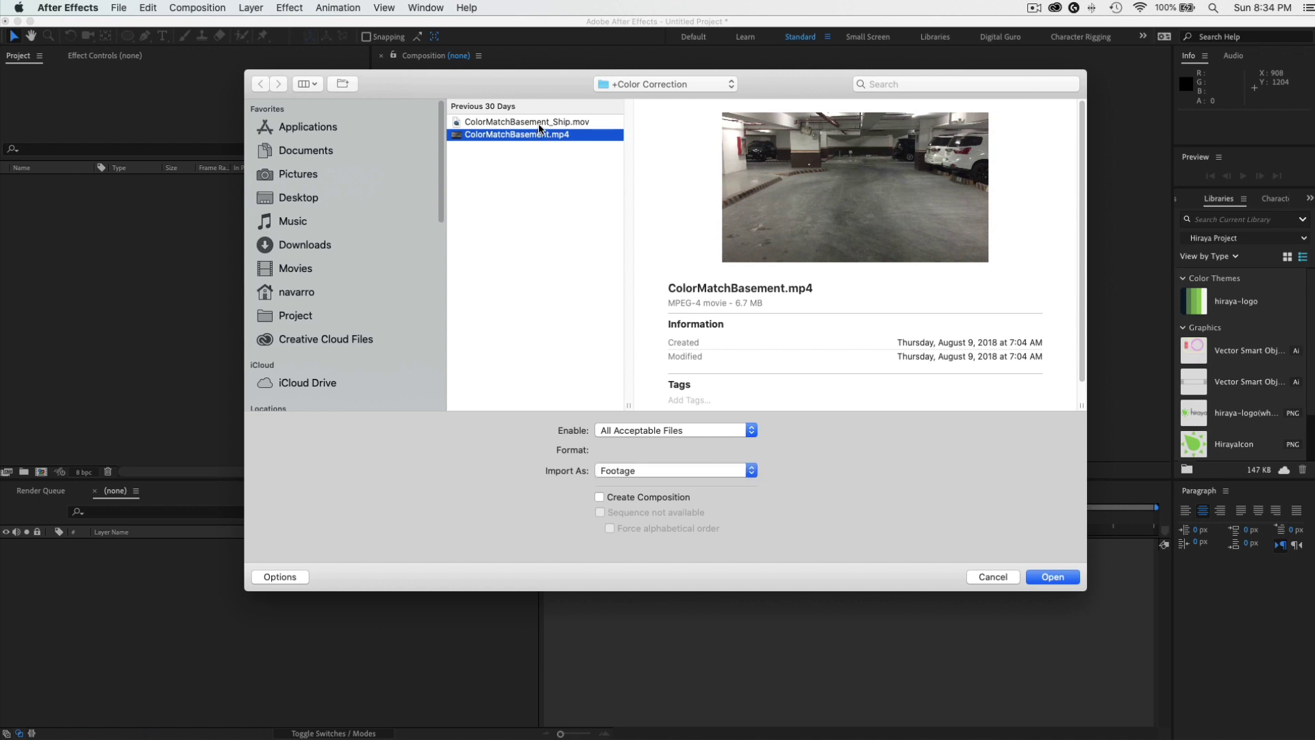
{"action": "left_click", "coordinate": [541, 124], "text": "shift"}
{"action": "left_click", "coordinate": [1067, 580]}
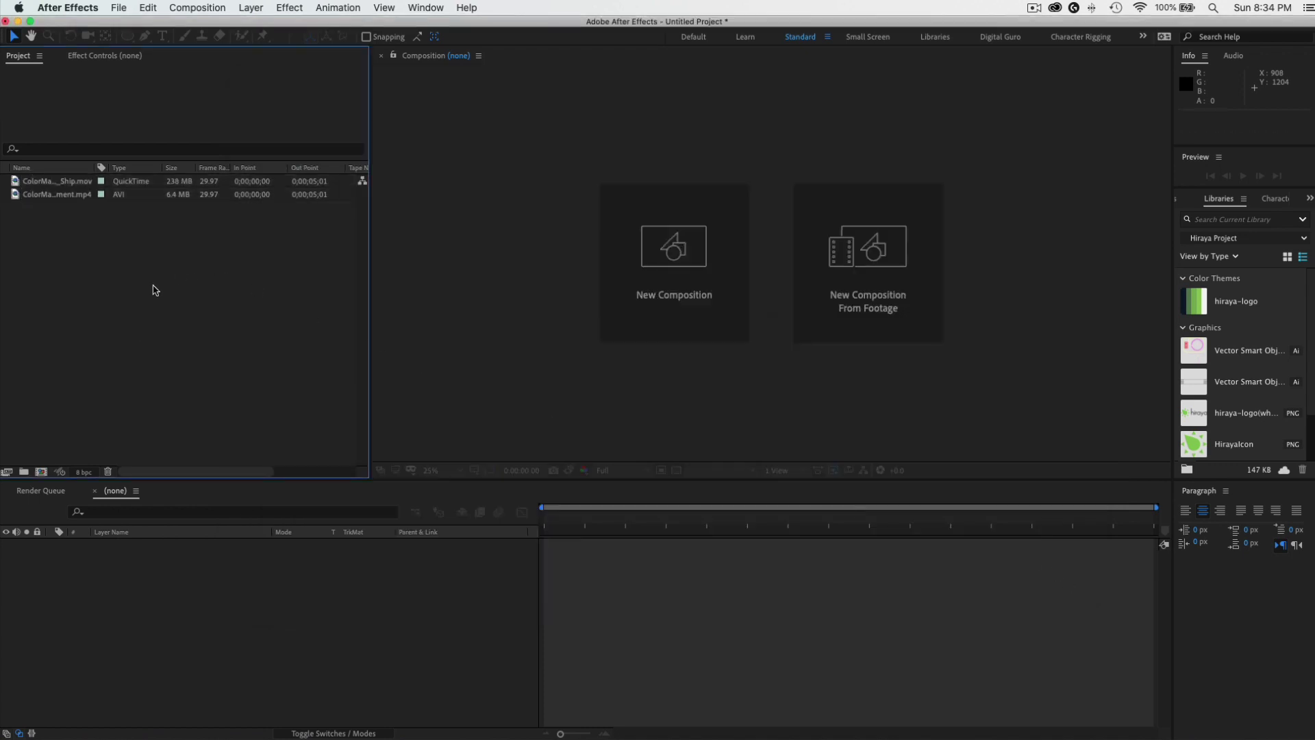
{"action": "left_click", "coordinate": [85, 196]}
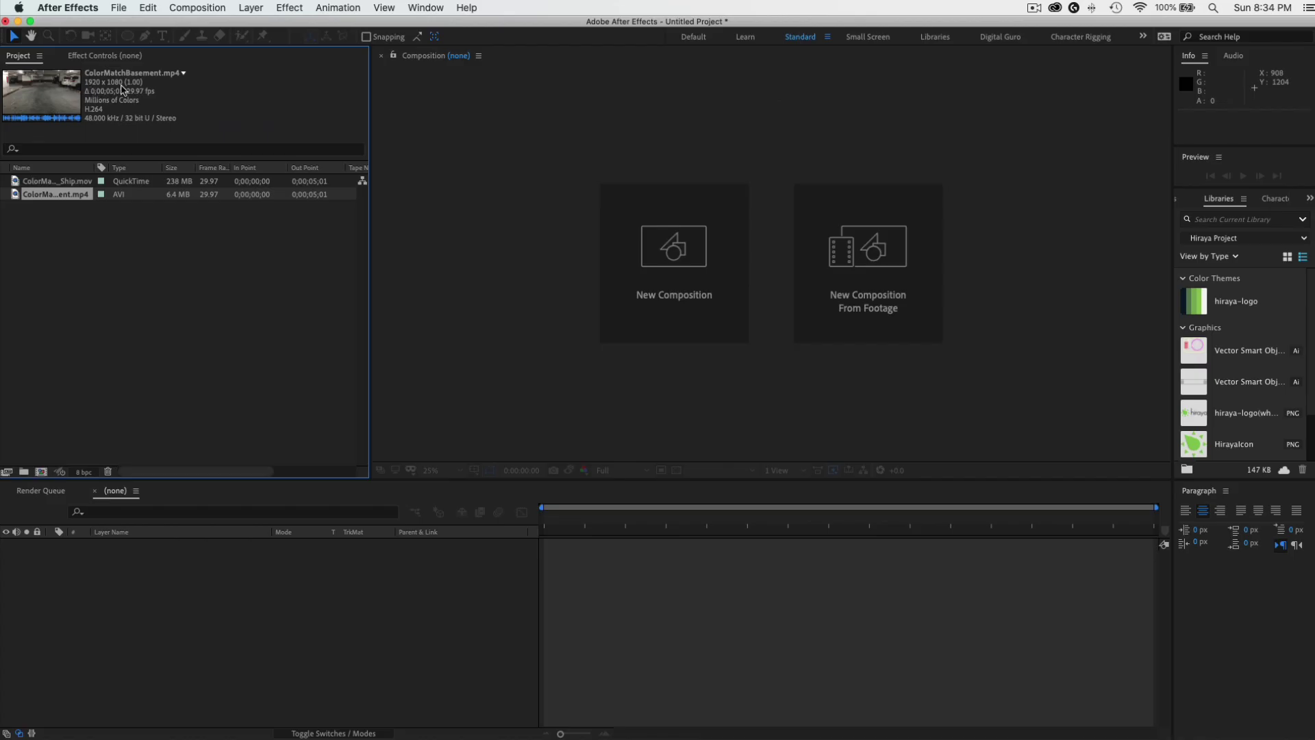
{"action": "left_click", "coordinate": [211, 9]}
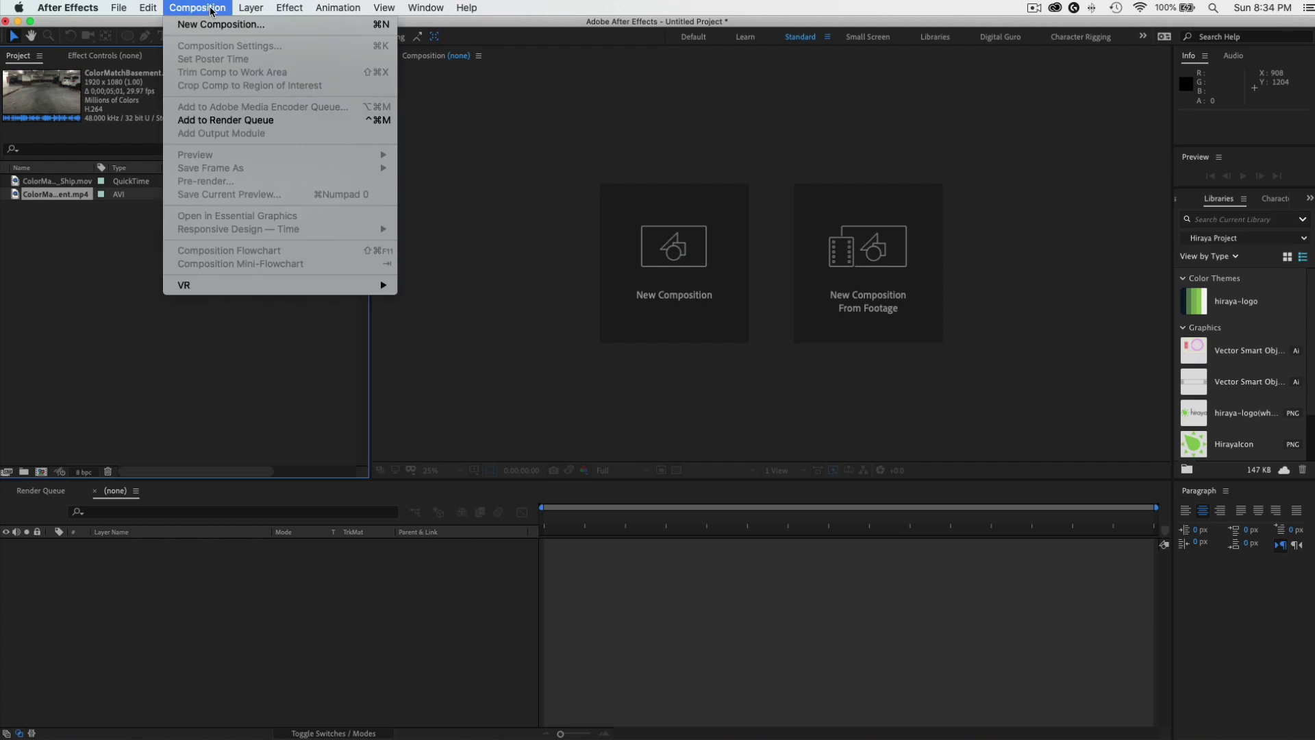
{"action": "left_click", "coordinate": [214, 21]}
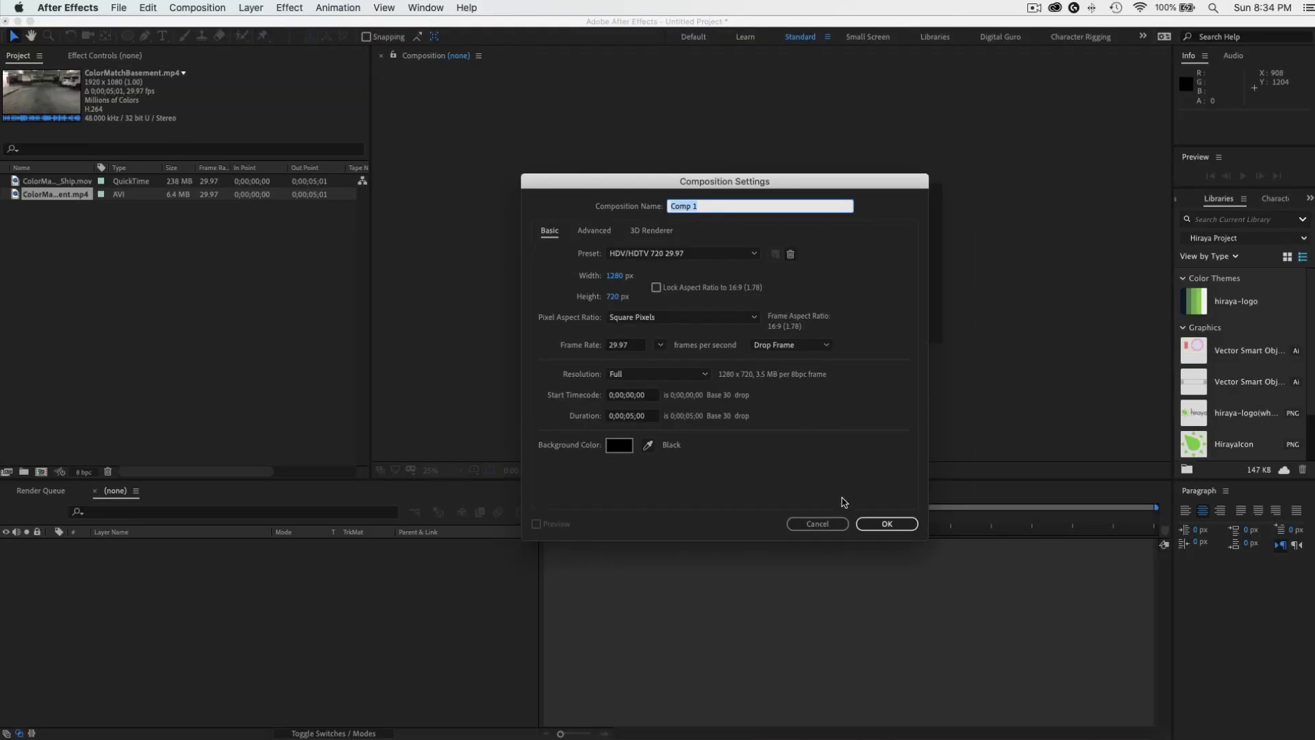
{"action": "left_click", "coordinate": [832, 523]}
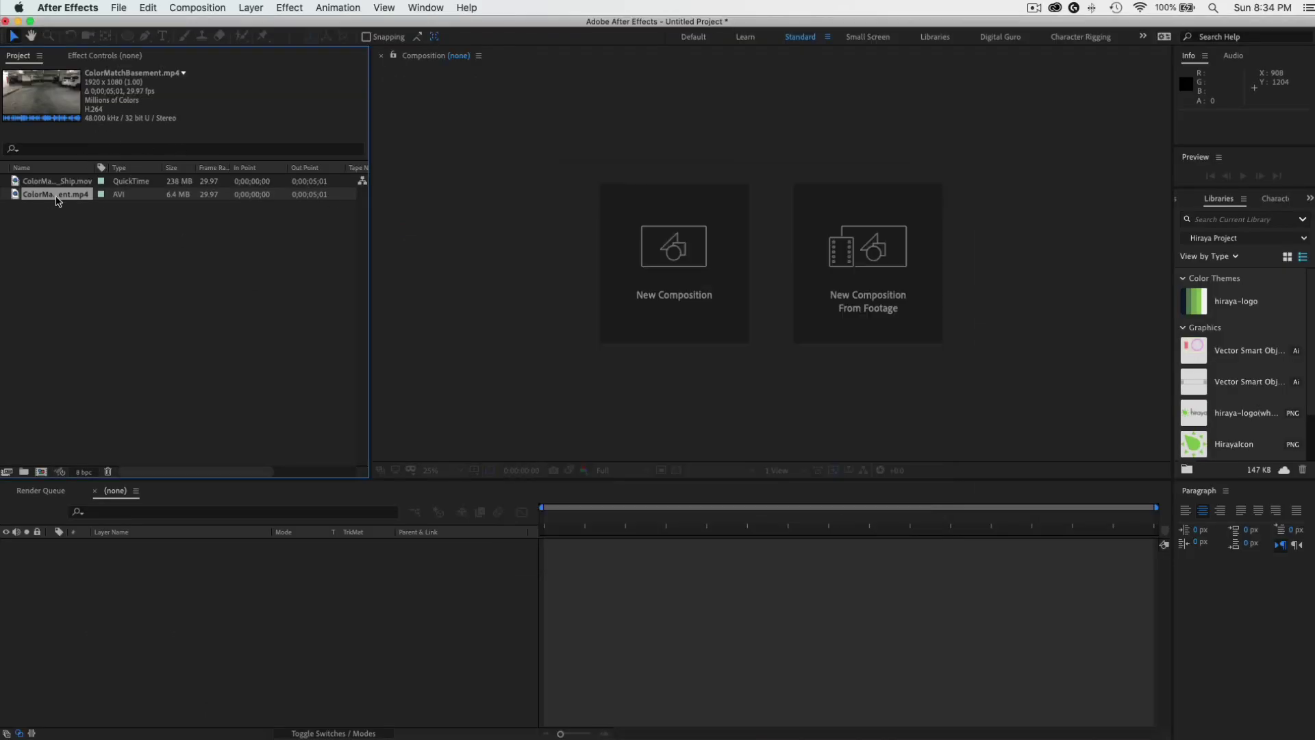
Make a new composition from ColorMatchBasement.mp4 and rename its layer 'Background'.
{"action": "mouse_move", "coordinate": [56, 199]}
{"action": "left_mouse_down"}
{"action": "mouse_move", "coordinate": [159, 224]}
{"action": "mouse_move", "coordinate": [41, 472]}
{"action": "left_mouse_up"}
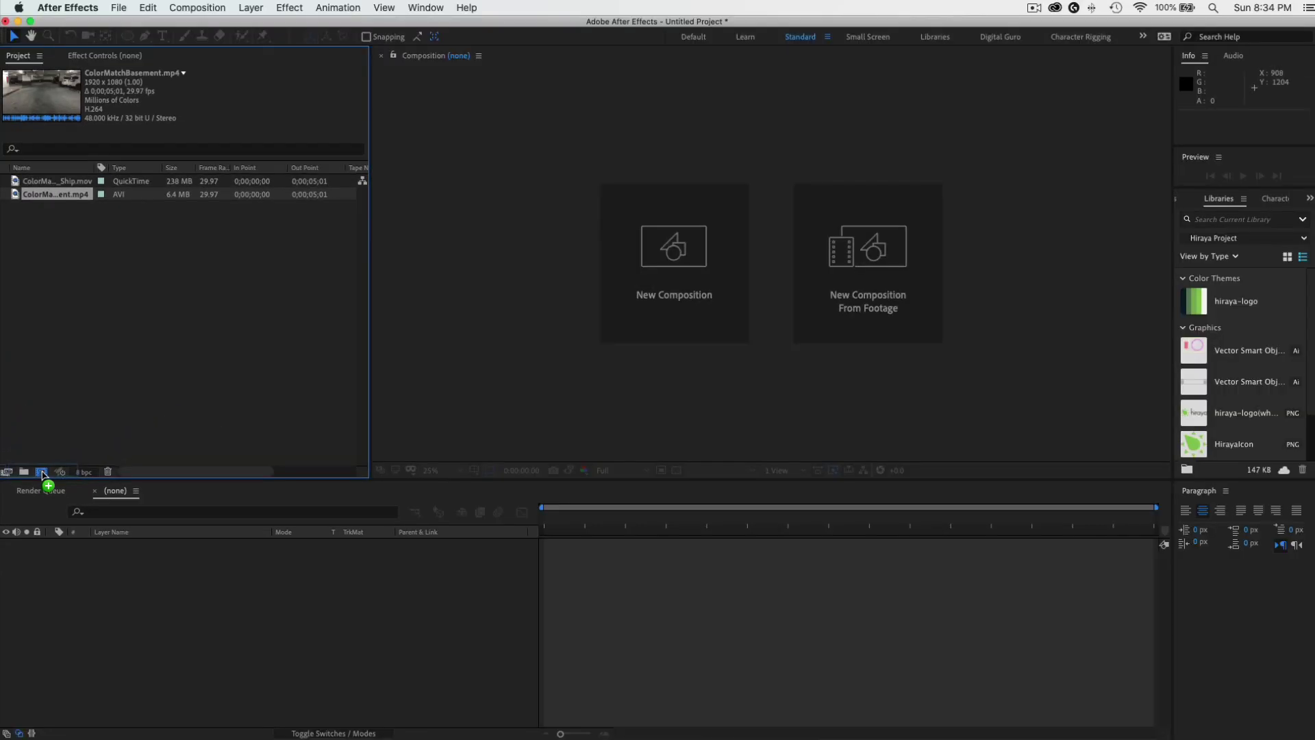
{"action": "left_click_drag", "start_coordinate": [41, 473], "coordinate": [42, 473]}
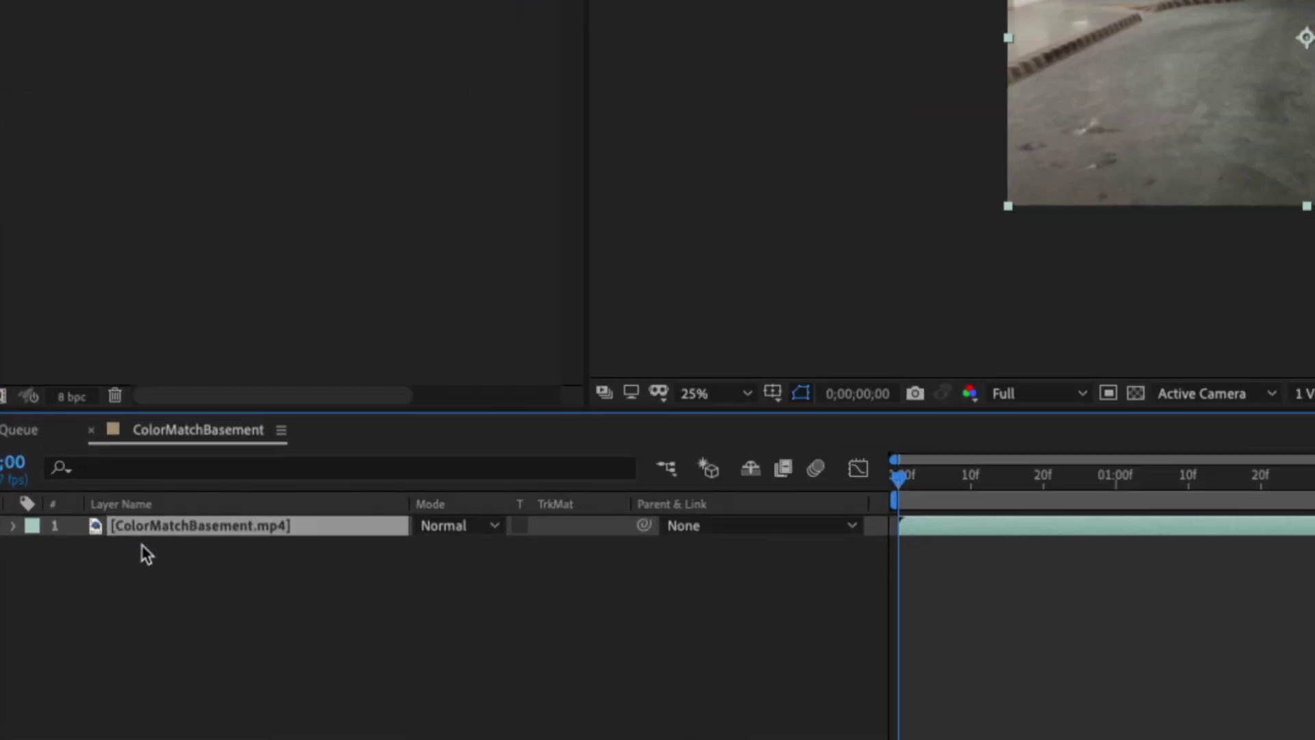
{"action": "key", "text": "Return"}
{"action": "type", "text": "Backg"}
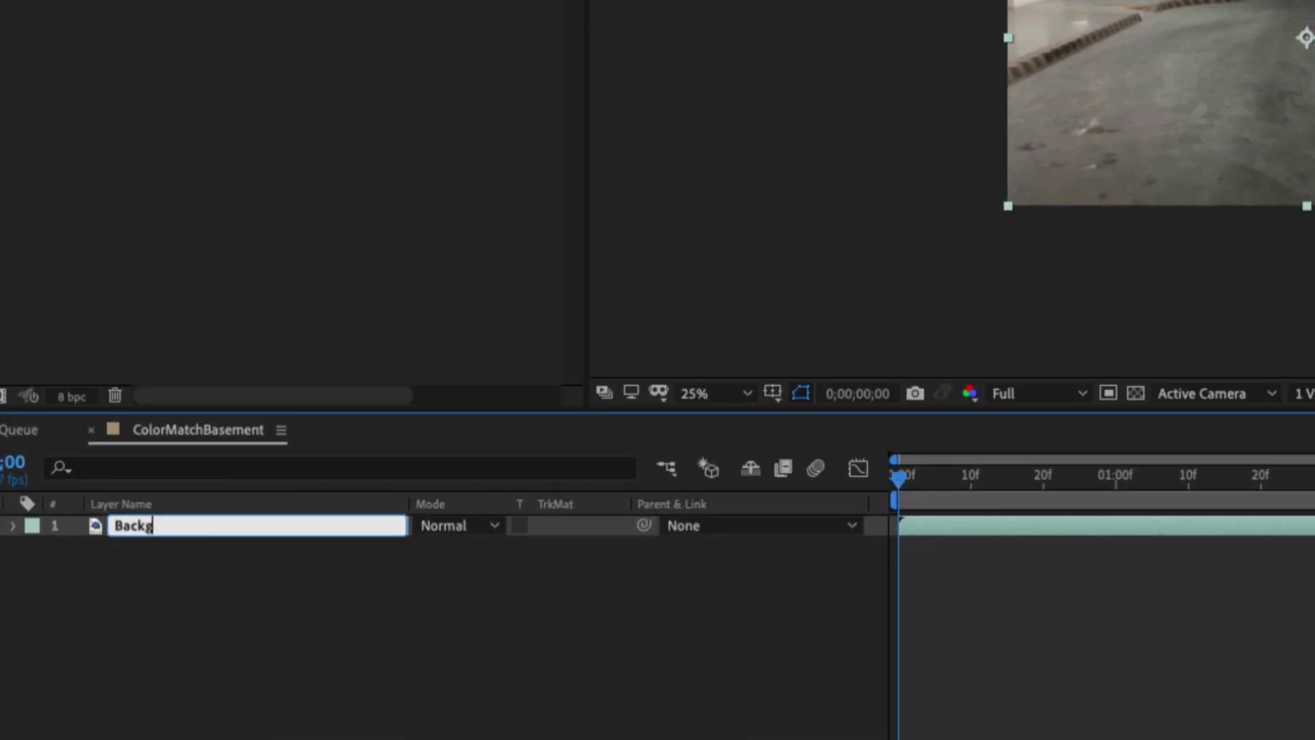
{"action": "type", "text": "round"}
{"action": "key", "text": "Return"}
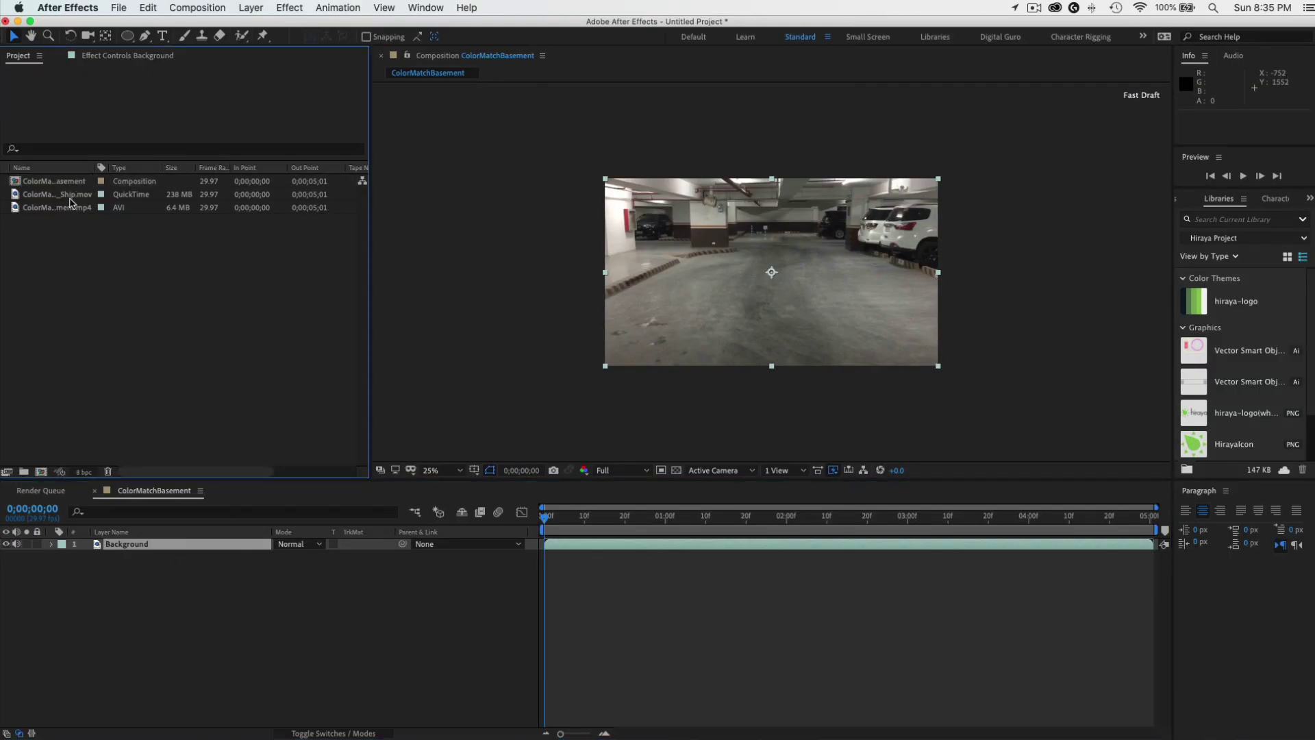
Place ColorMatchBasement_Ship.mov centred above Background and review the shot at 50% zoom.
{"action": "left_click", "coordinate": [70, 196]}
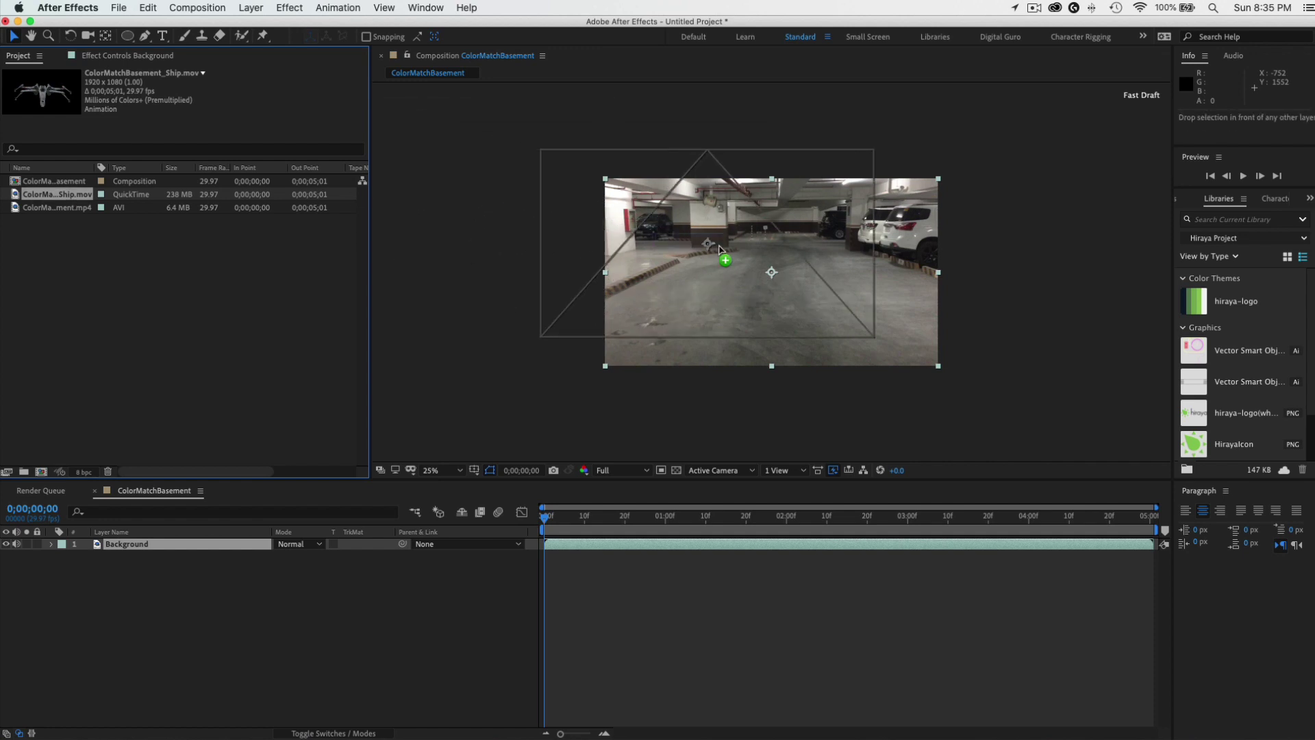
{"action": "left_click_drag", "start_coordinate": [70, 199], "coordinate": [779, 271]}
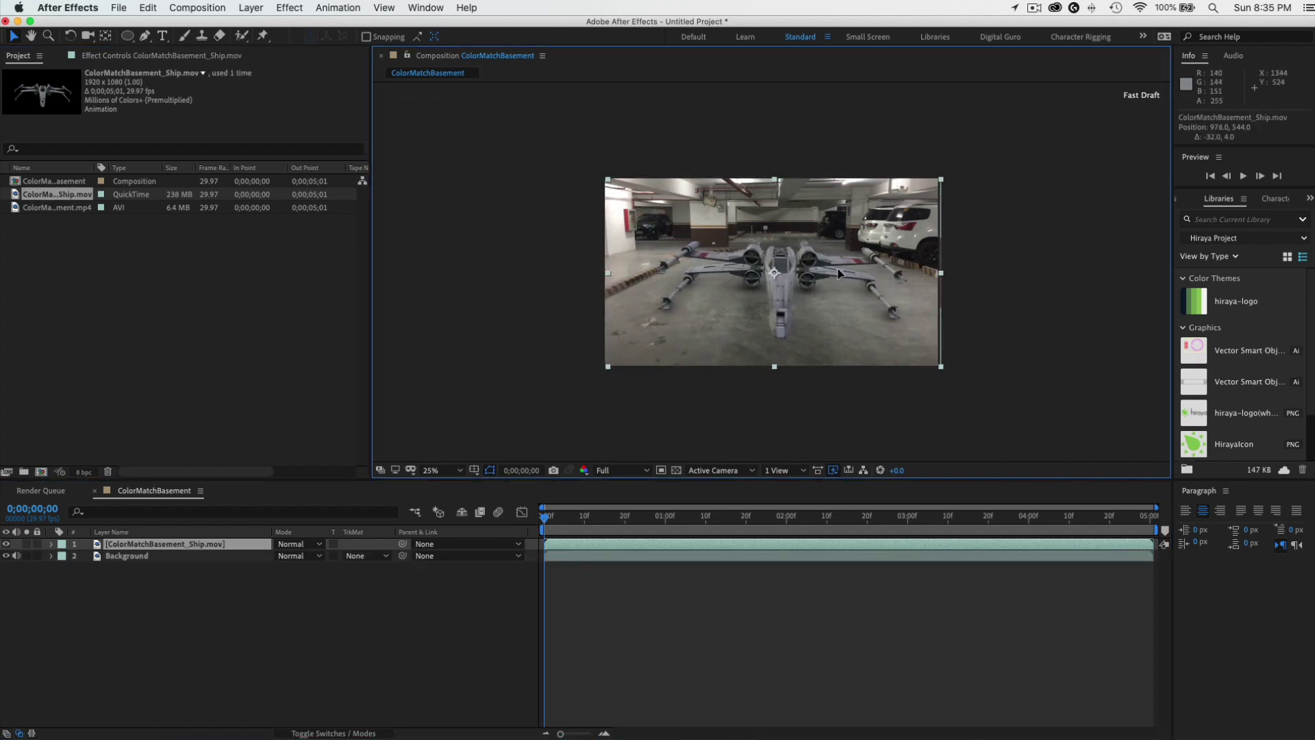
{"action": "left_click_drag", "start_coordinate": [836, 274], "coordinate": [835, 275]}
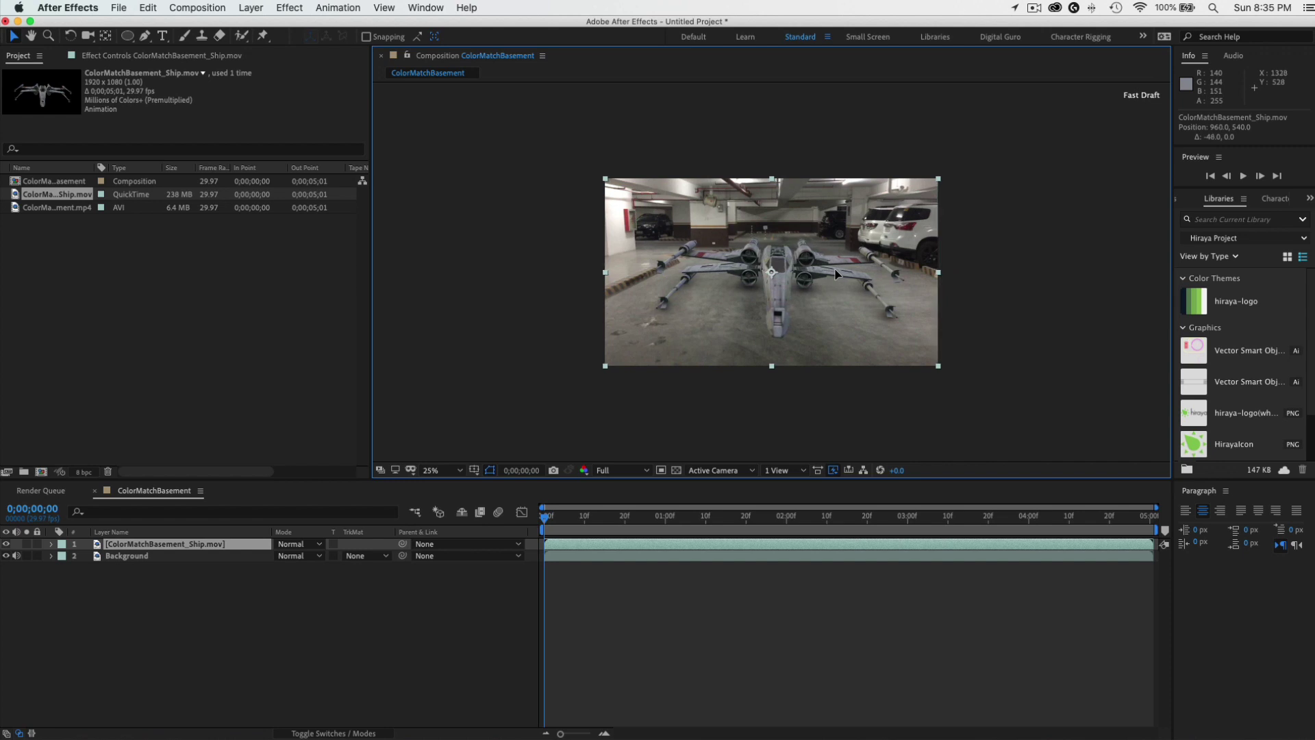
{"action": "key", "text": "Return"}
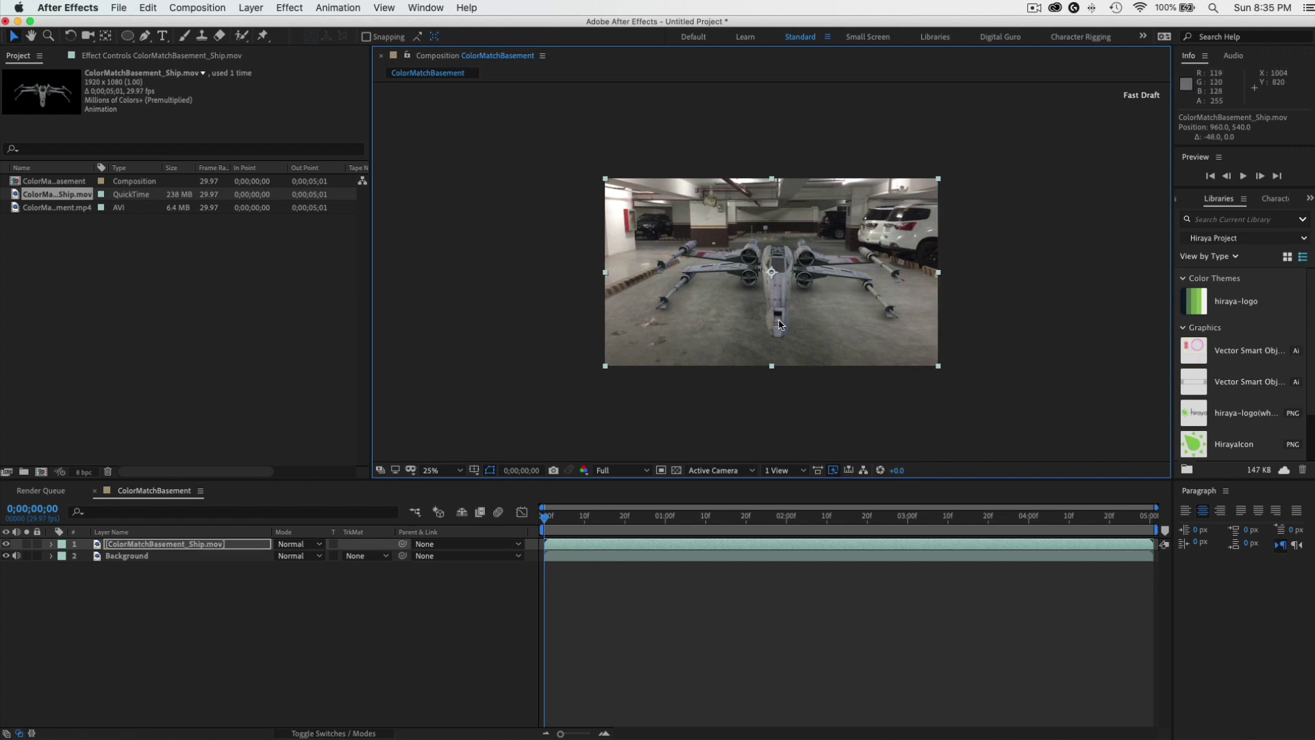
{"action": "left_click", "coordinate": [767, 430]}
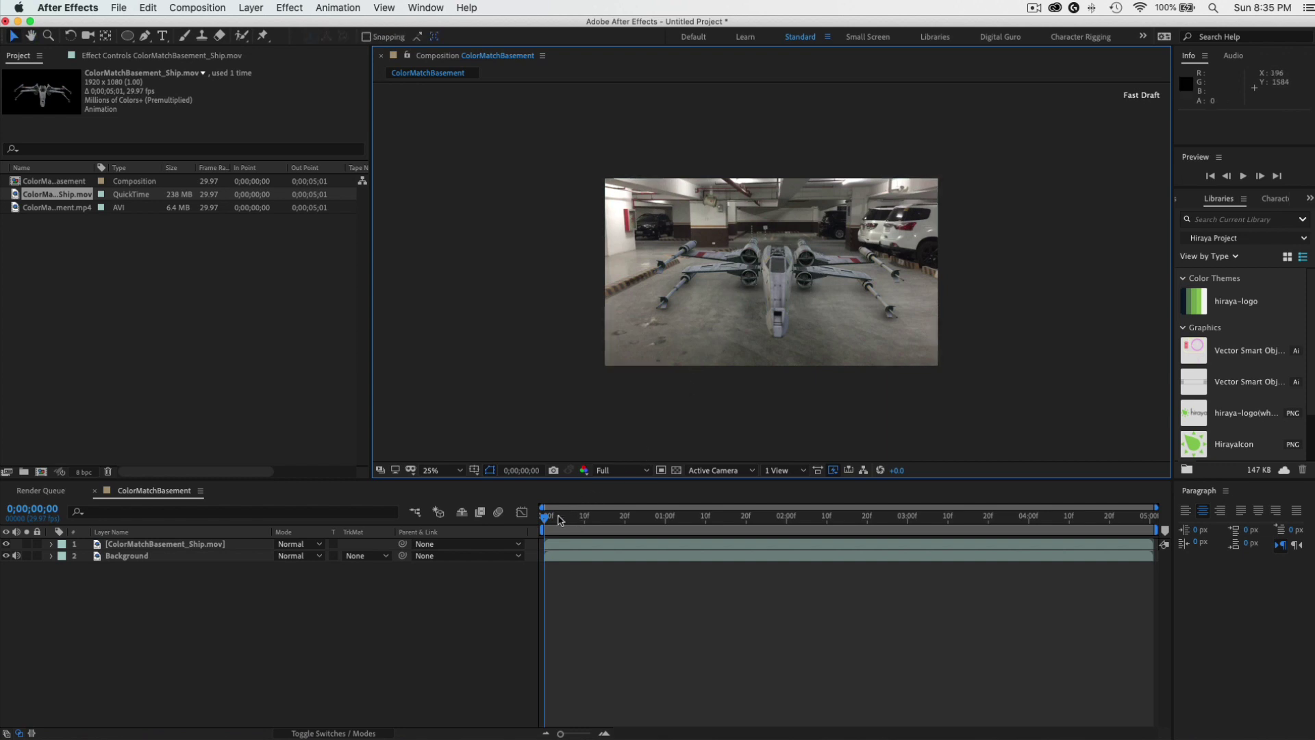
{"action": "mouse_move", "coordinate": [558, 520]}
{"action": "left_mouse_down"}
{"action": "mouse_move", "coordinate": [847, 532]}
{"action": "mouse_move", "coordinate": [518, 536]}
{"action": "left_mouse_up"}
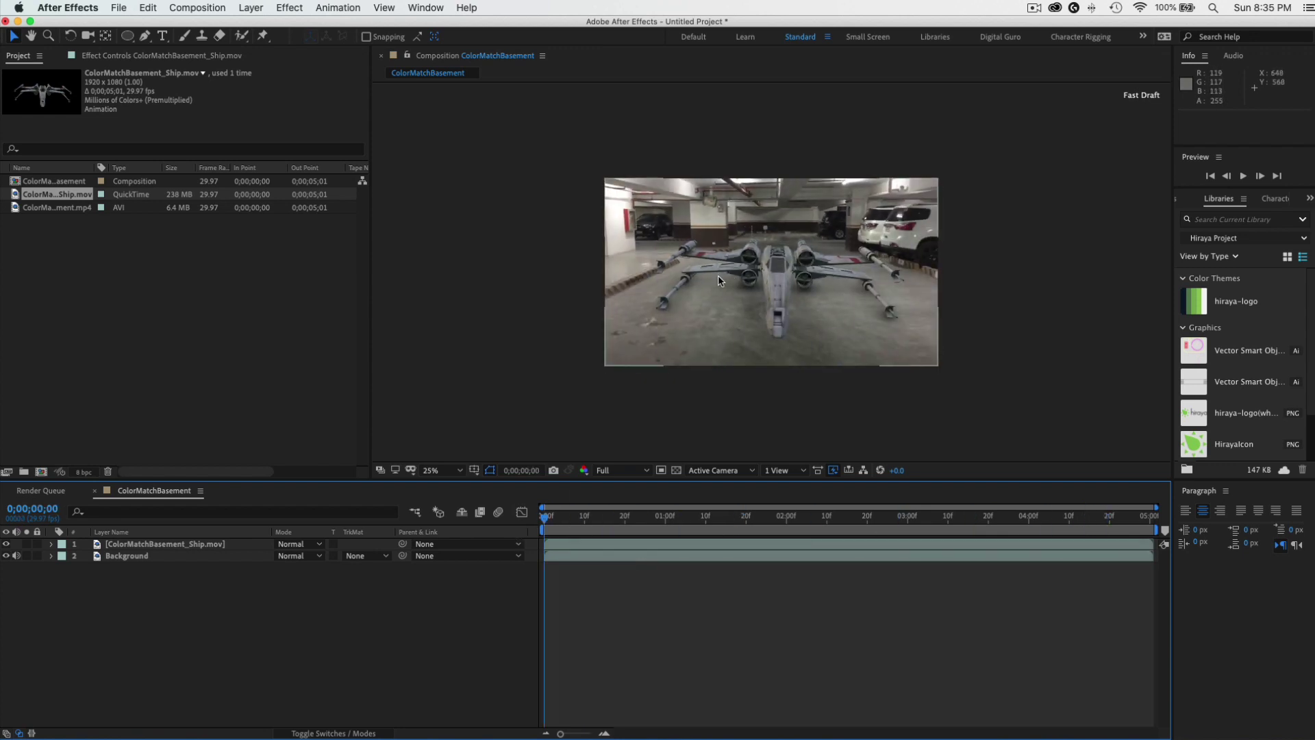
{"action": "scroll", "coordinate": [828, 289], "scroll_direction": "up", "scroll_amount": 2}
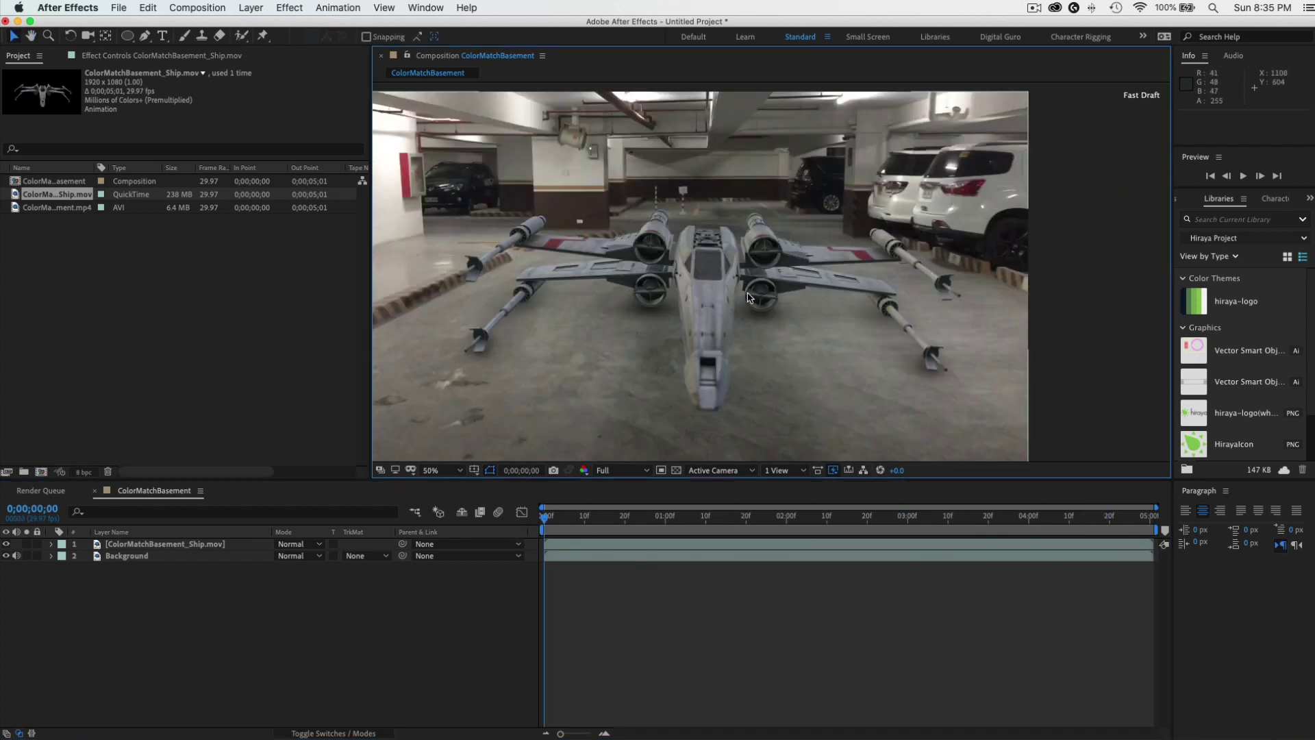
{"action": "mouse_move", "coordinate": [749, 298]}
{"action": "left_mouse_down"}
{"action": "mouse_move", "coordinate": [793, 281]}
{"action": "mouse_move", "coordinate": [783, 272]}
{"action": "left_mouse_up"}
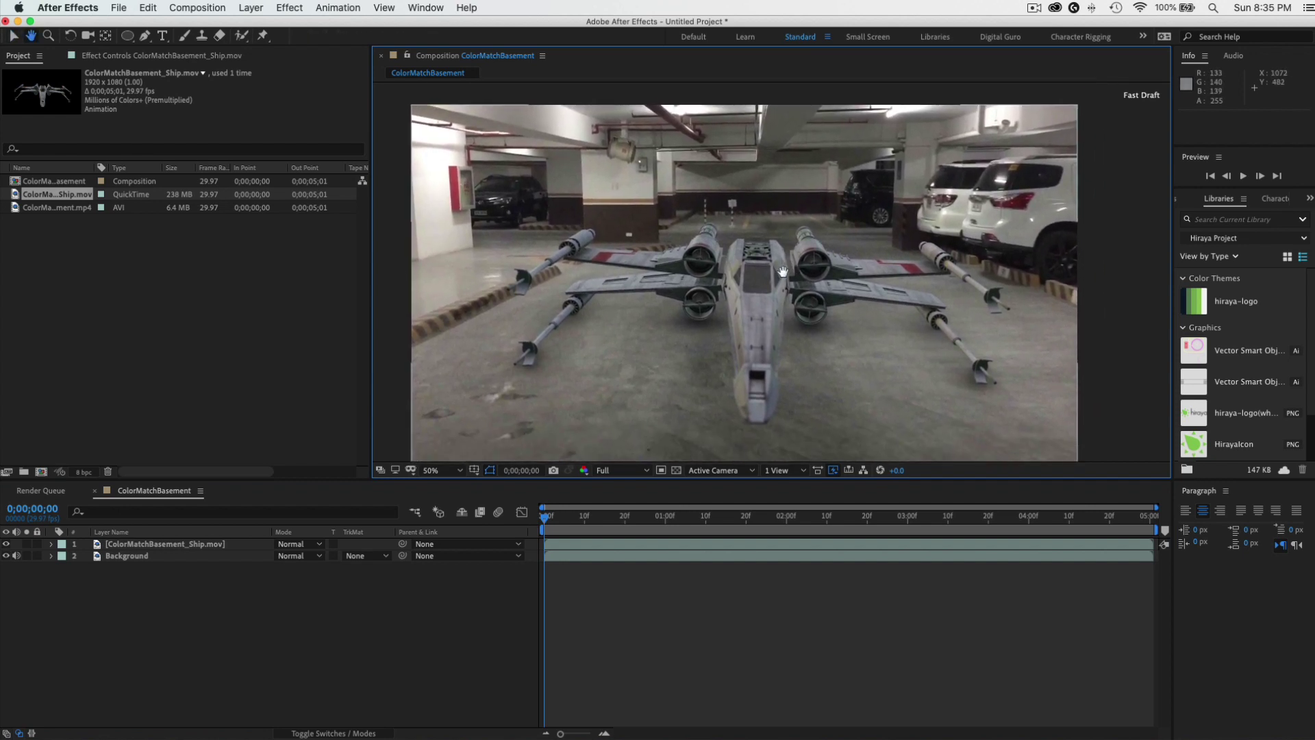
{"action": "key", "text": "v"}
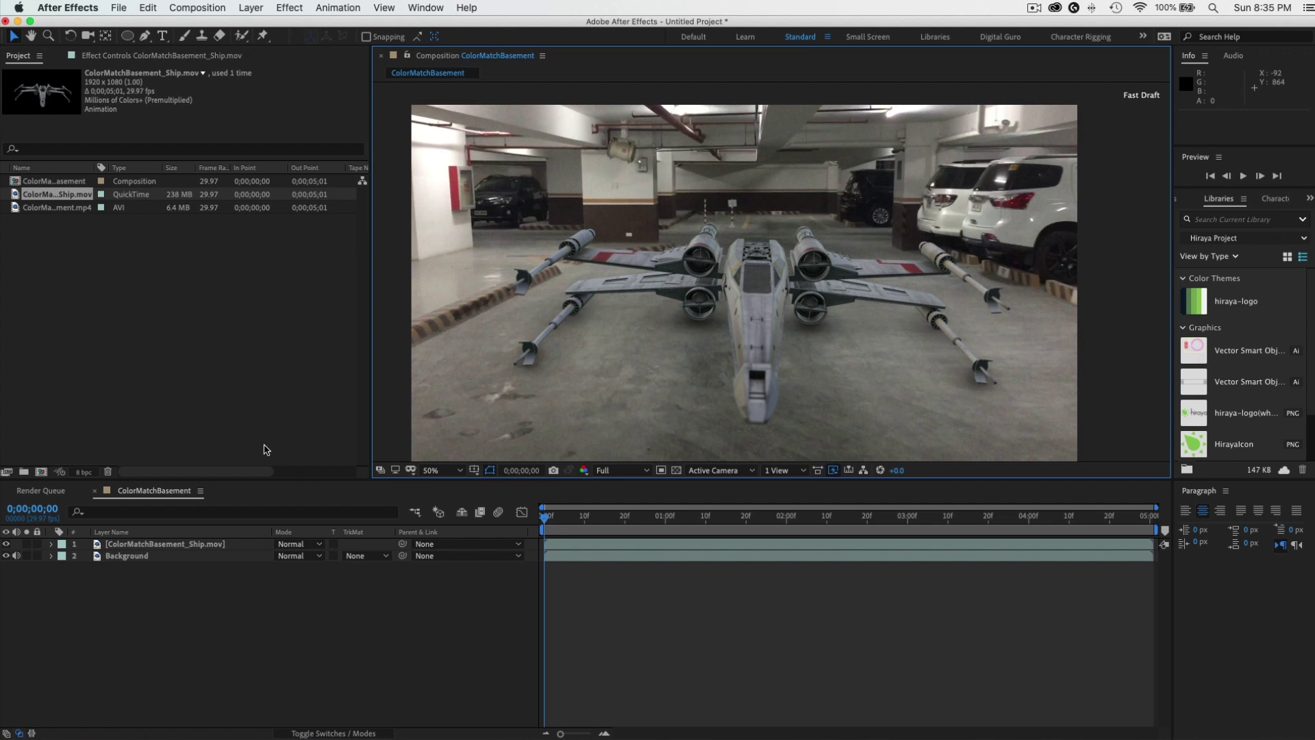
Rename the ship layer 'Spaceship' and bring up the Effect > Color Correction submenu.
{"action": "left_click", "coordinate": [199, 544]}
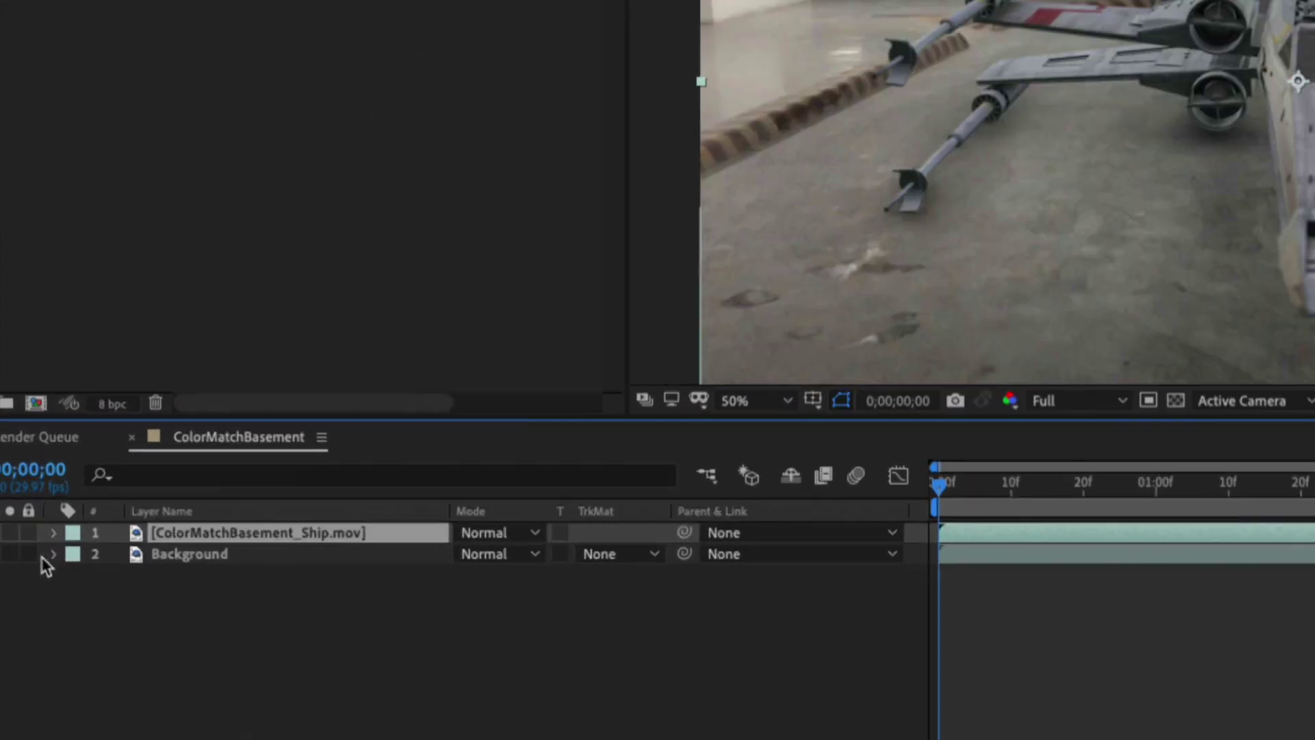
{"action": "key", "text": "Return"}
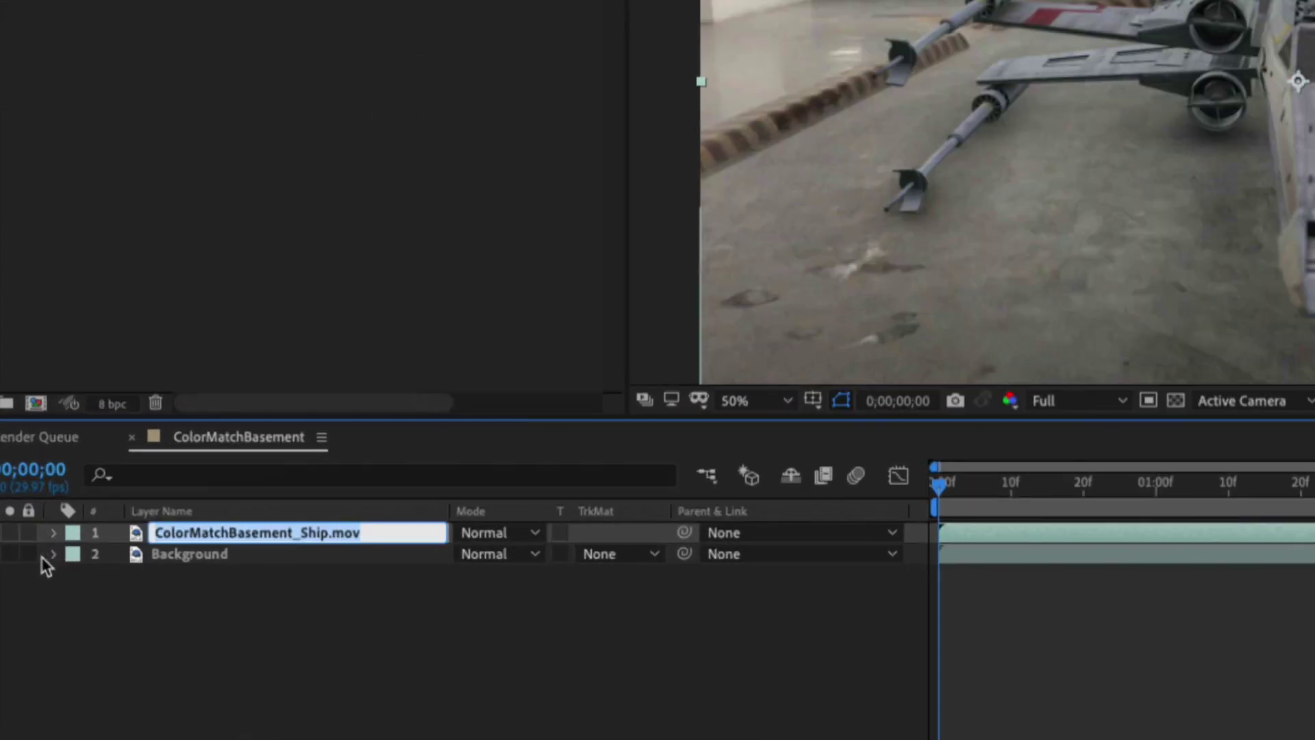
{"action": "type", "text": "Spa"}
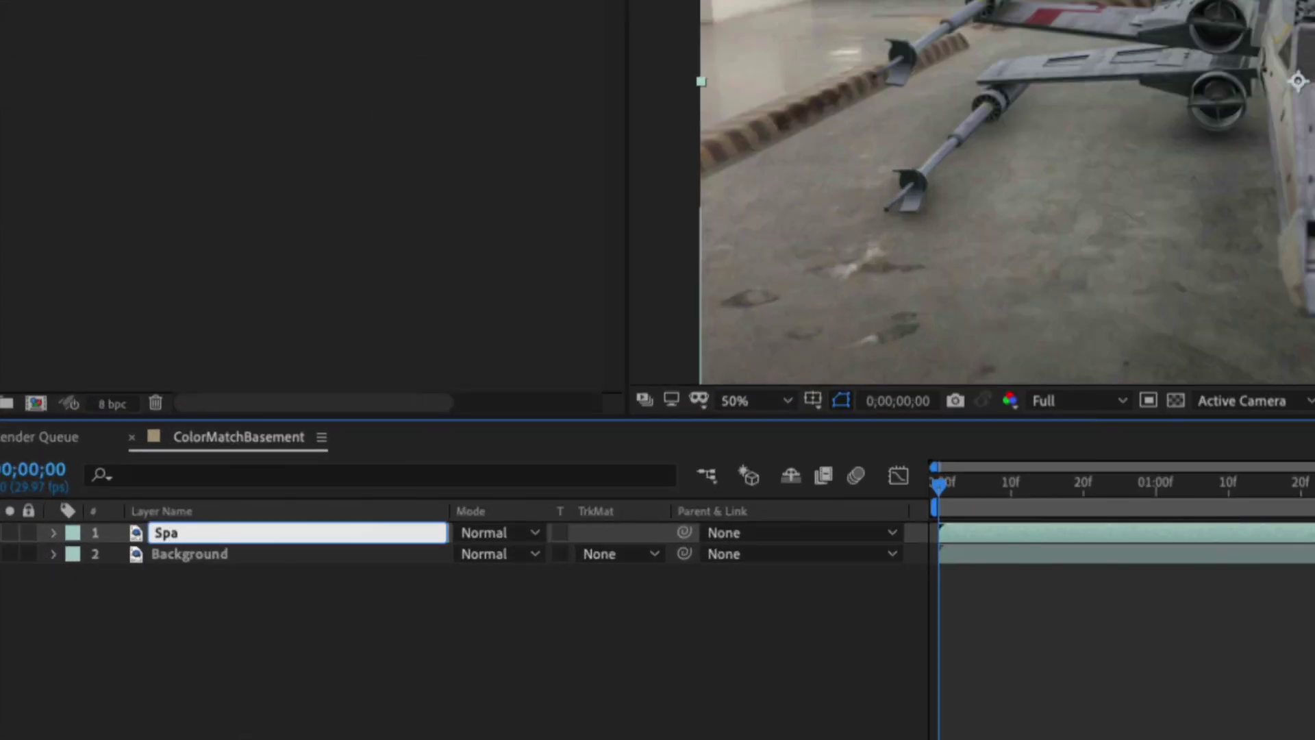
{"action": "type", "text": "ceshi"}
{"action": "type", "text": "p"}
{"action": "key", "text": "Return"}
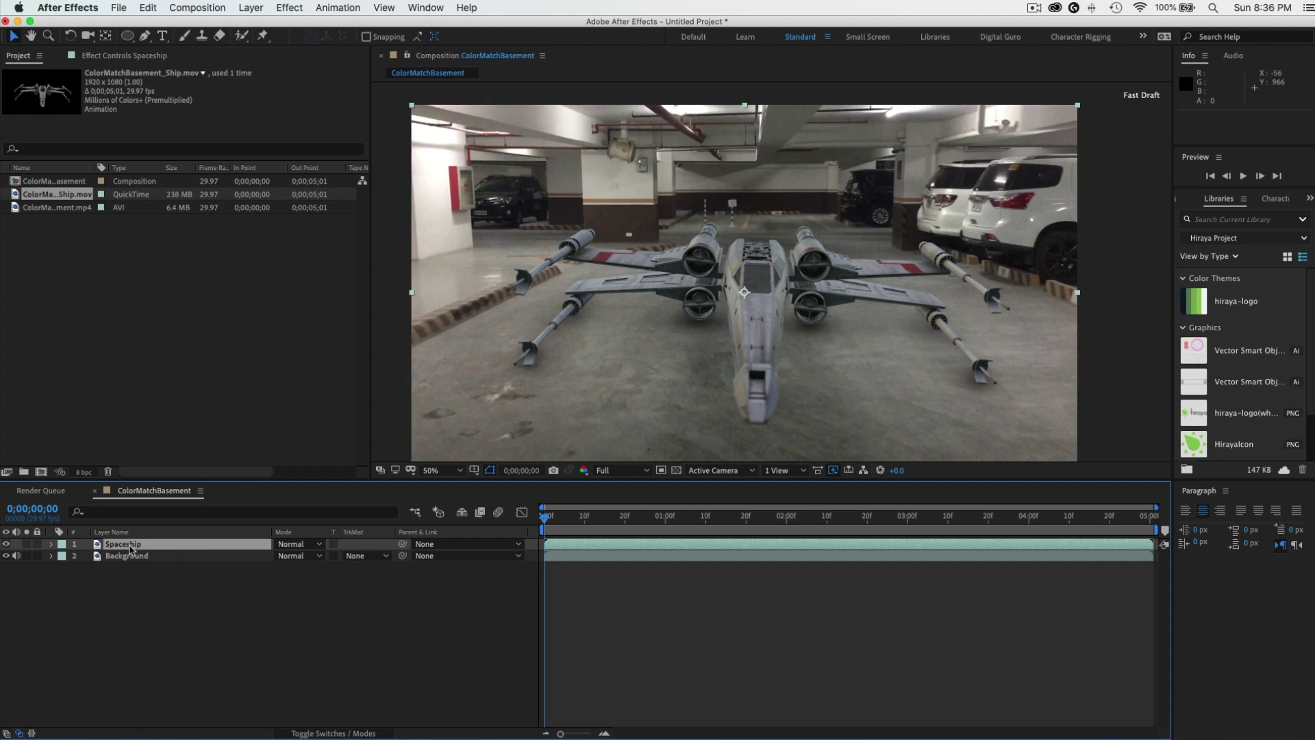
{"action": "left_click", "coordinate": [297, 13]}
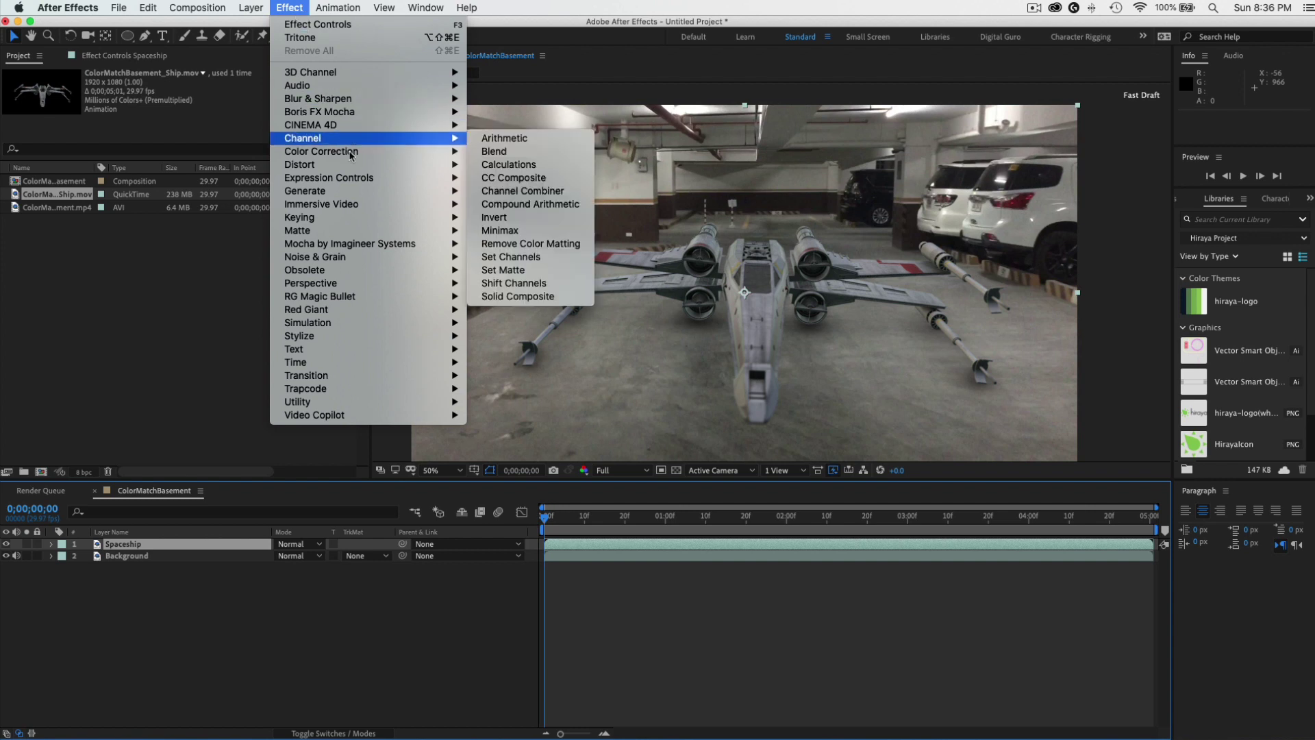
{"action": "mouse_move", "coordinate": [351, 156]}
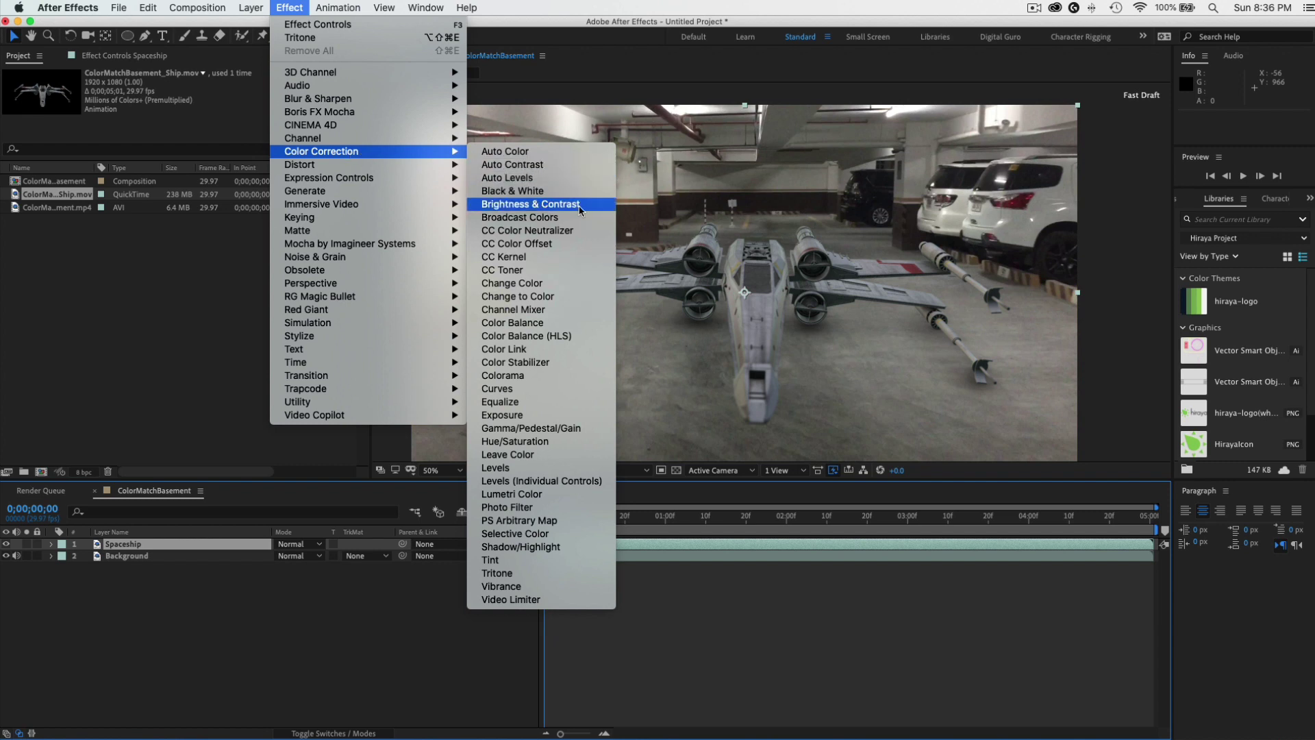
Apply Levels to the Spaceship layer and widen the Effect Controls panel.
{"action": "left_click", "coordinate": [571, 472]}
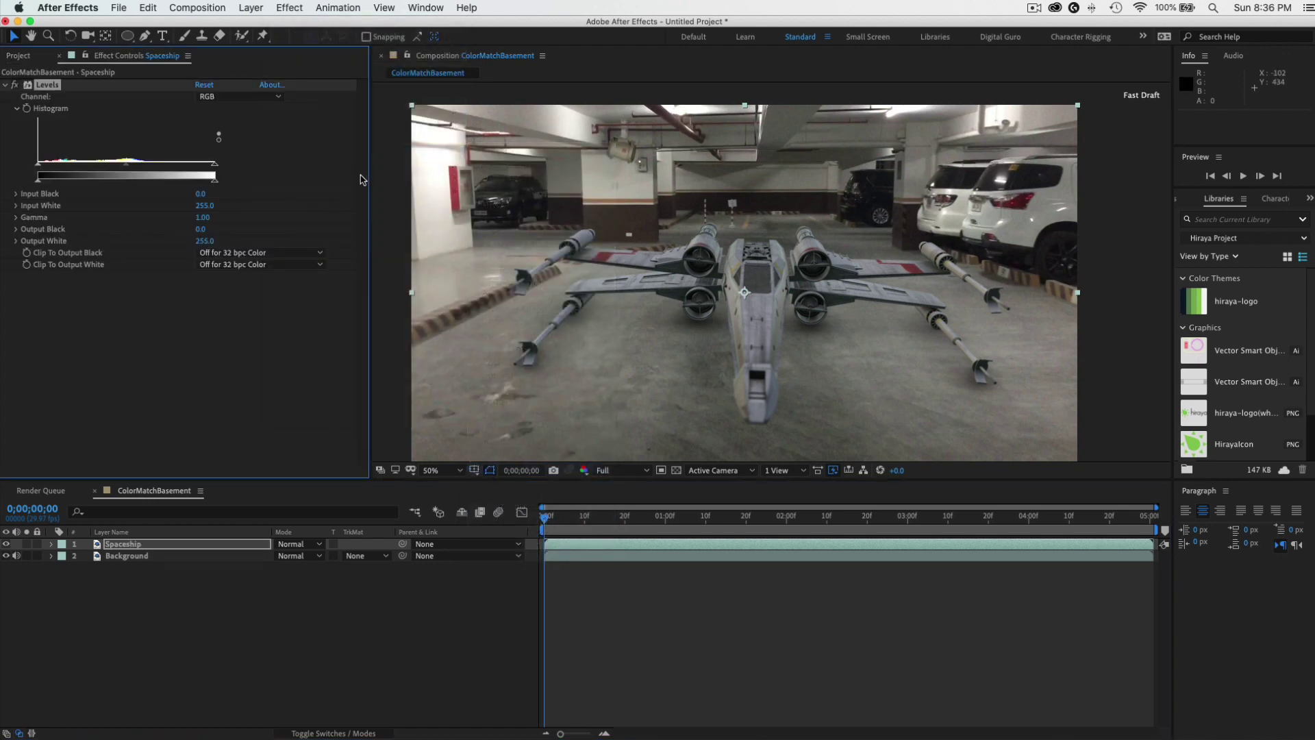
{"action": "left_click_drag", "start_coordinate": [370, 156], "coordinate": [399, 159]}
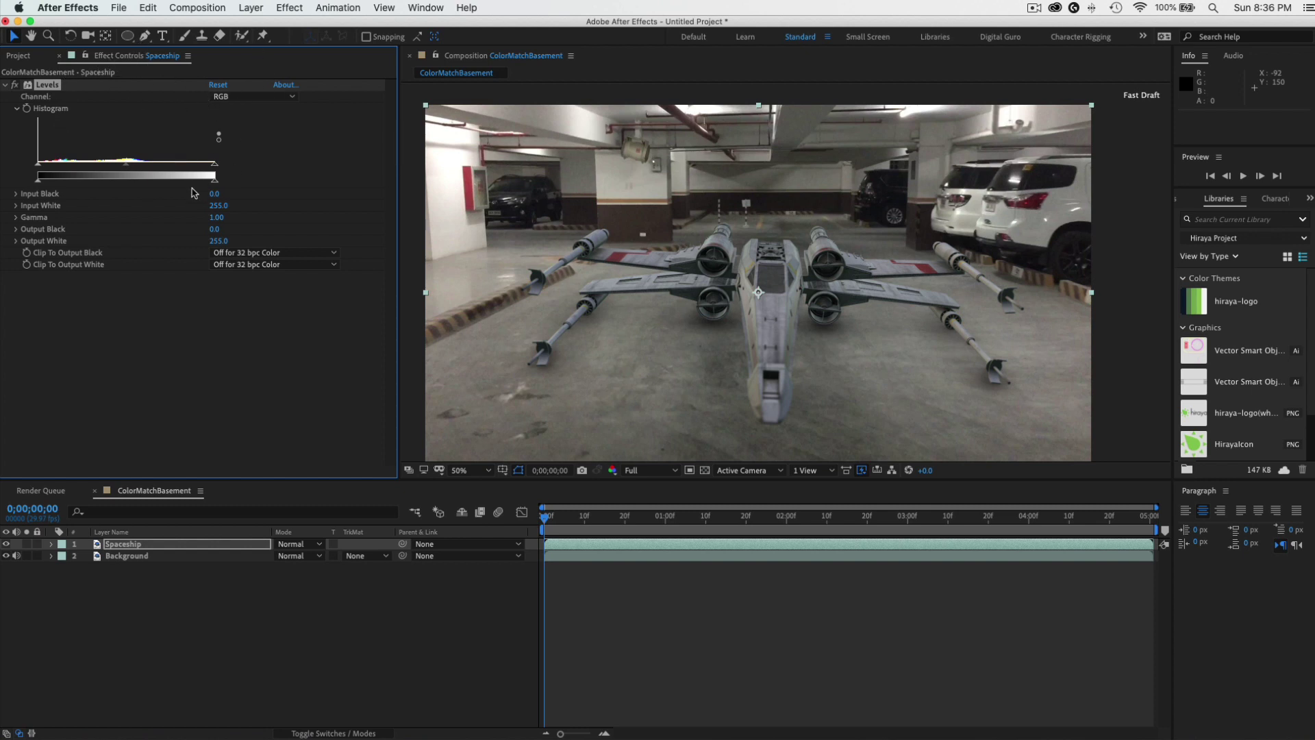
{"action": "left_click", "coordinate": [298, 9]}
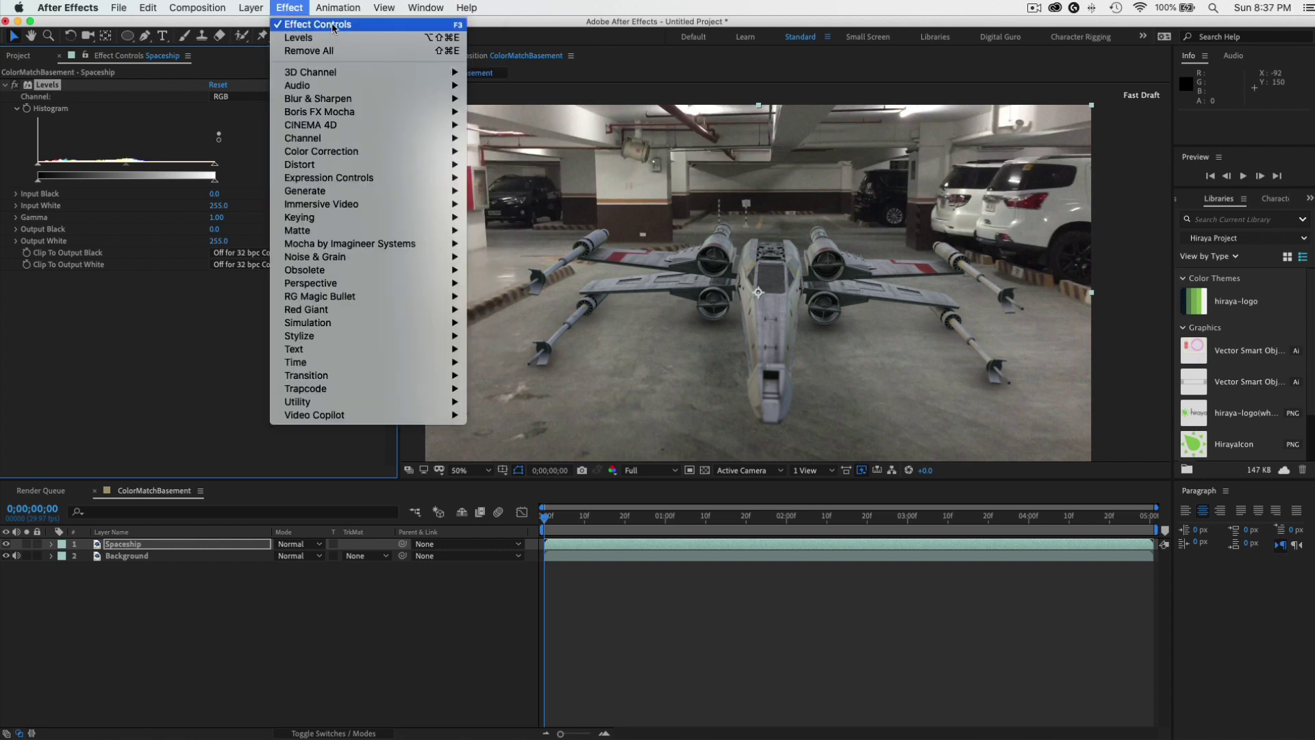
{"action": "left_click", "coordinate": [114, 203]}
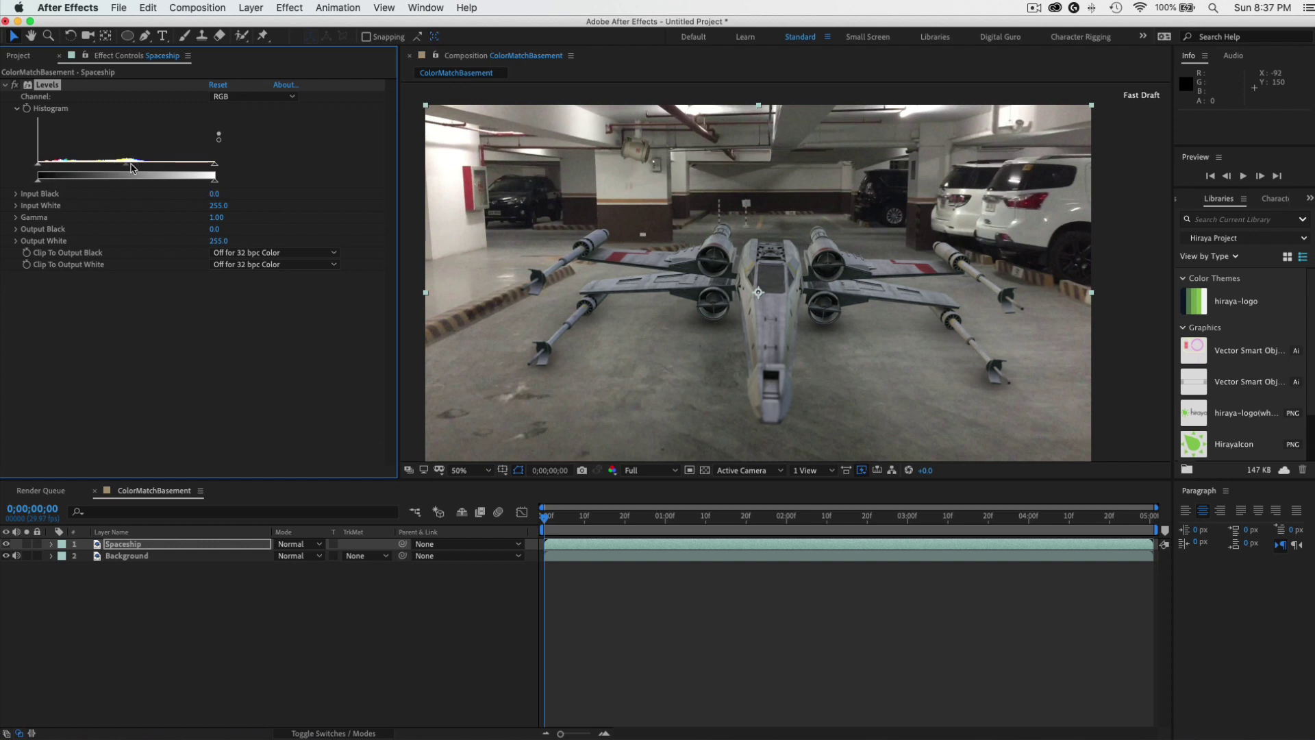
Set Levels gamma to 0.90 with input white at 255, then collapse the effect.
{"action": "left_click_drag", "start_coordinate": [129, 170], "coordinate": [125, 168]}
{"action": "left_click_drag", "start_coordinate": [215, 169], "coordinate": [230, 173]}
{"action": "scroll", "coordinate": [808, 274], "scroll_direction": "right", "scroll_amount": 3}
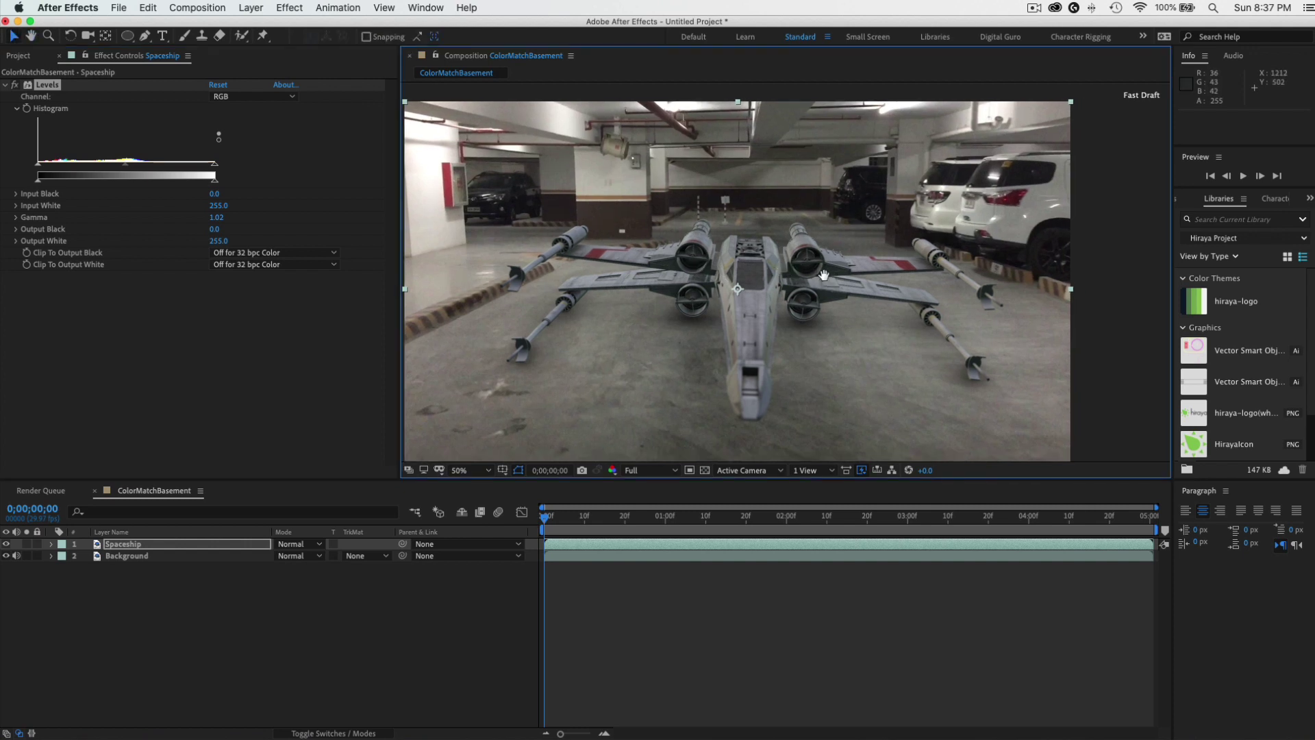
{"action": "left_click_drag", "start_coordinate": [823, 275], "coordinate": [648, 274]}
{"action": "left_click_drag", "start_coordinate": [848, 272], "coordinate": [985, 273]}
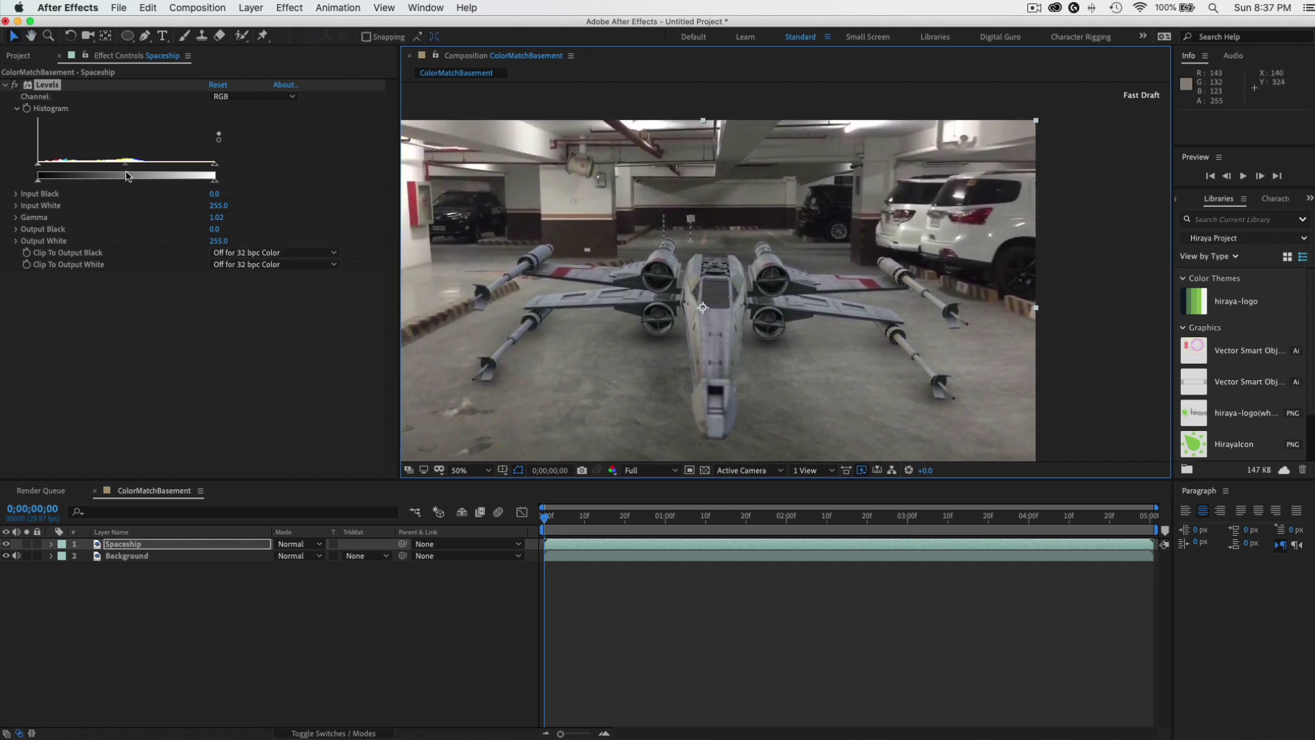
{"action": "left_click_drag", "start_coordinate": [126, 171], "coordinate": [137, 170]}
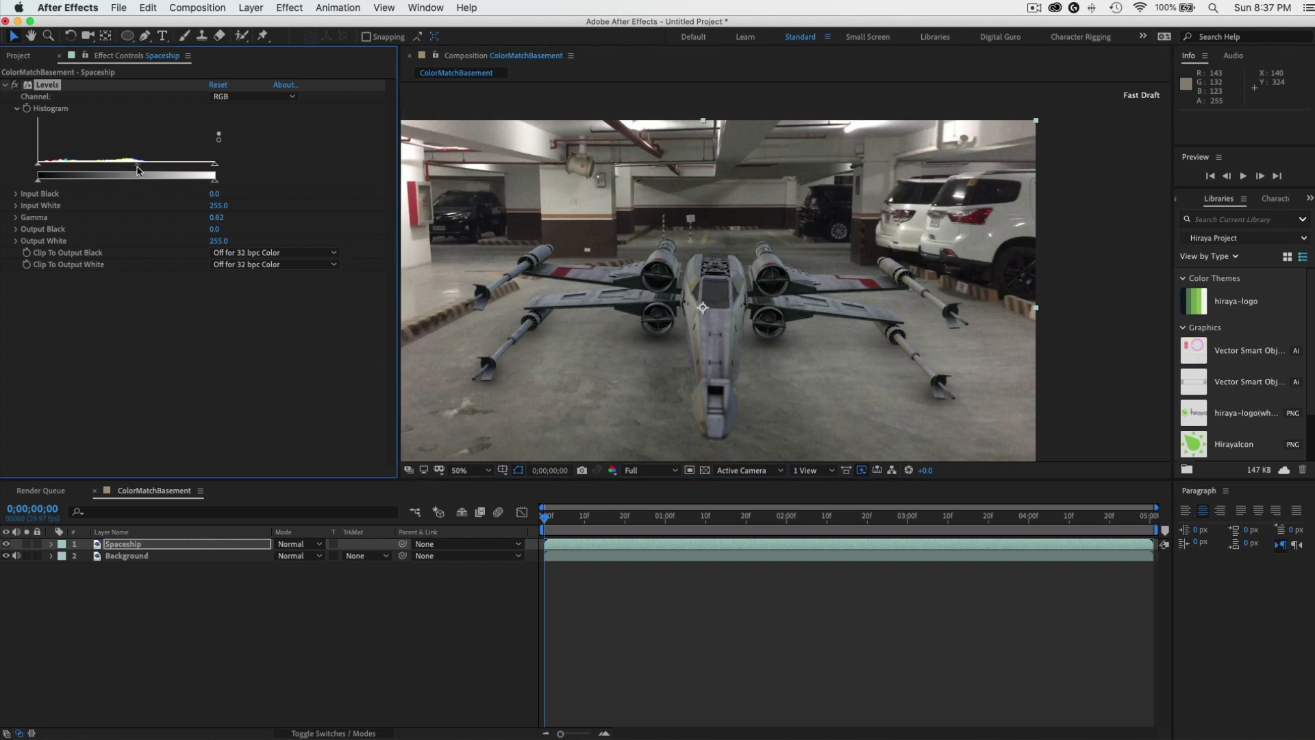
{"action": "left_click_drag", "start_coordinate": [134, 171], "coordinate": [132, 171]}
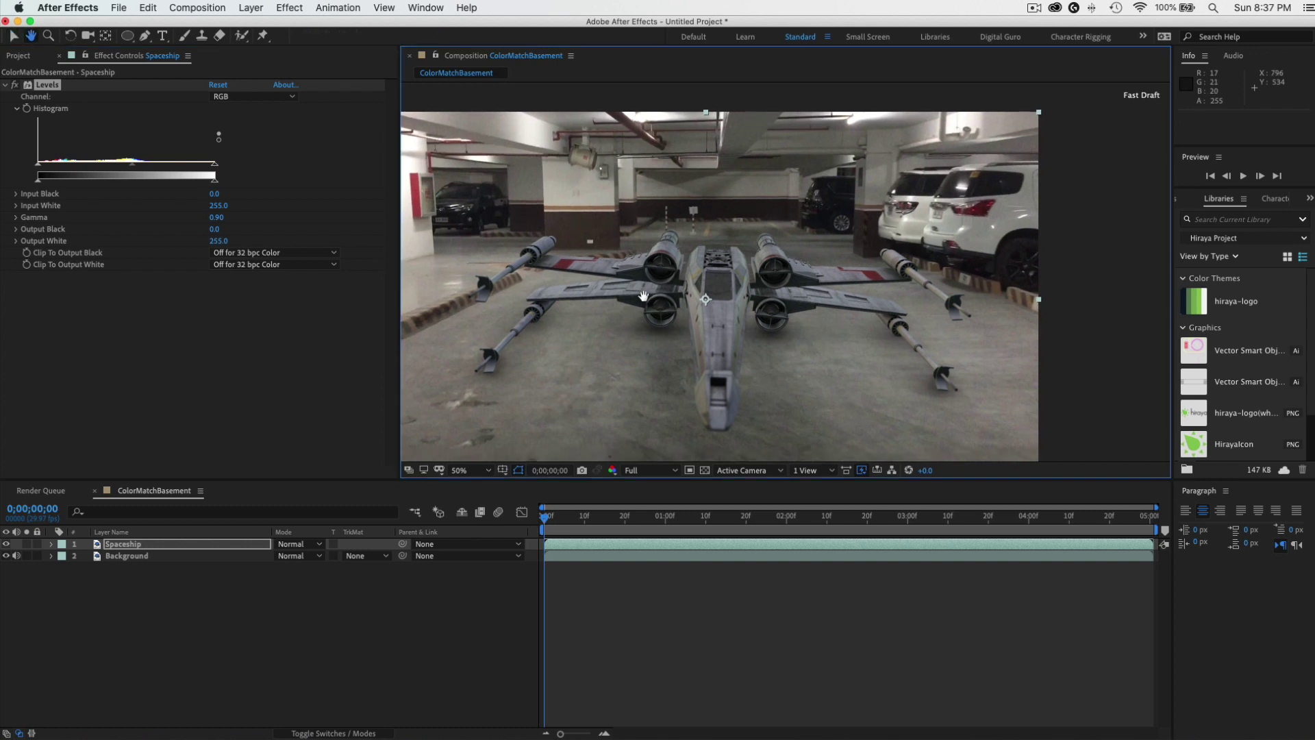
{"action": "left_click", "coordinate": [6, 87]}
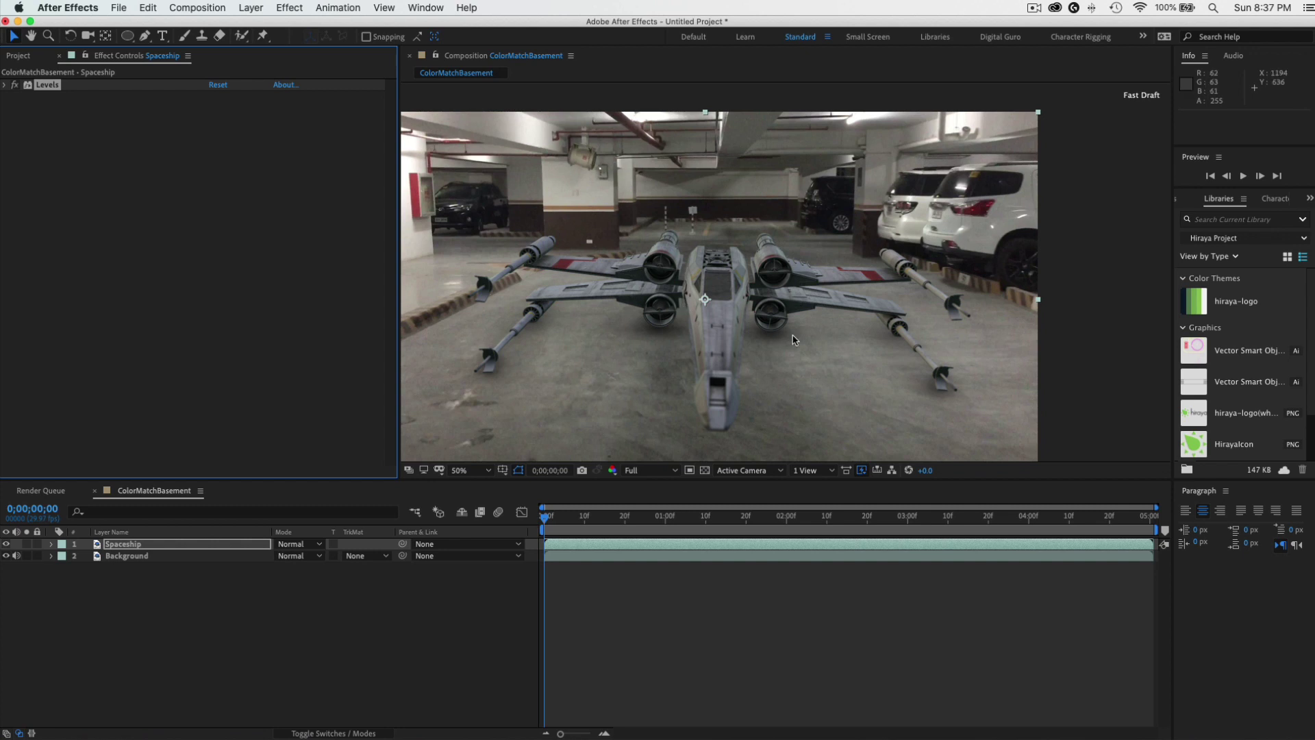
{"action": "mouse_move", "coordinate": [759, 300]}
{"action": "left_mouse_down"}
{"action": "mouse_move", "coordinate": [789, 309]}
{"action": "mouse_move", "coordinate": [742, 293]}
{"action": "mouse_move", "coordinate": [575, 313]}
{"action": "left_mouse_up"}
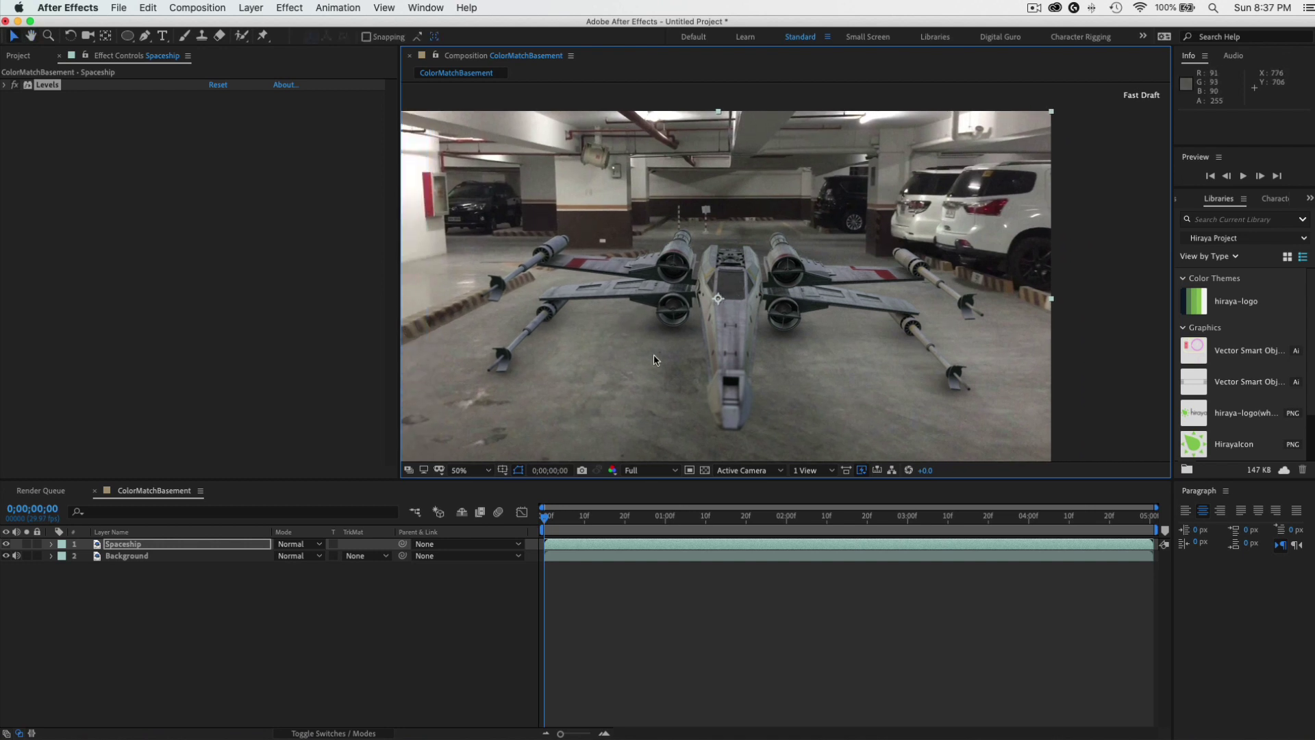
Apply Color Correction > Curves to the Spaceship layer beneath Levels.
{"action": "left_click", "coordinate": [141, 548]}
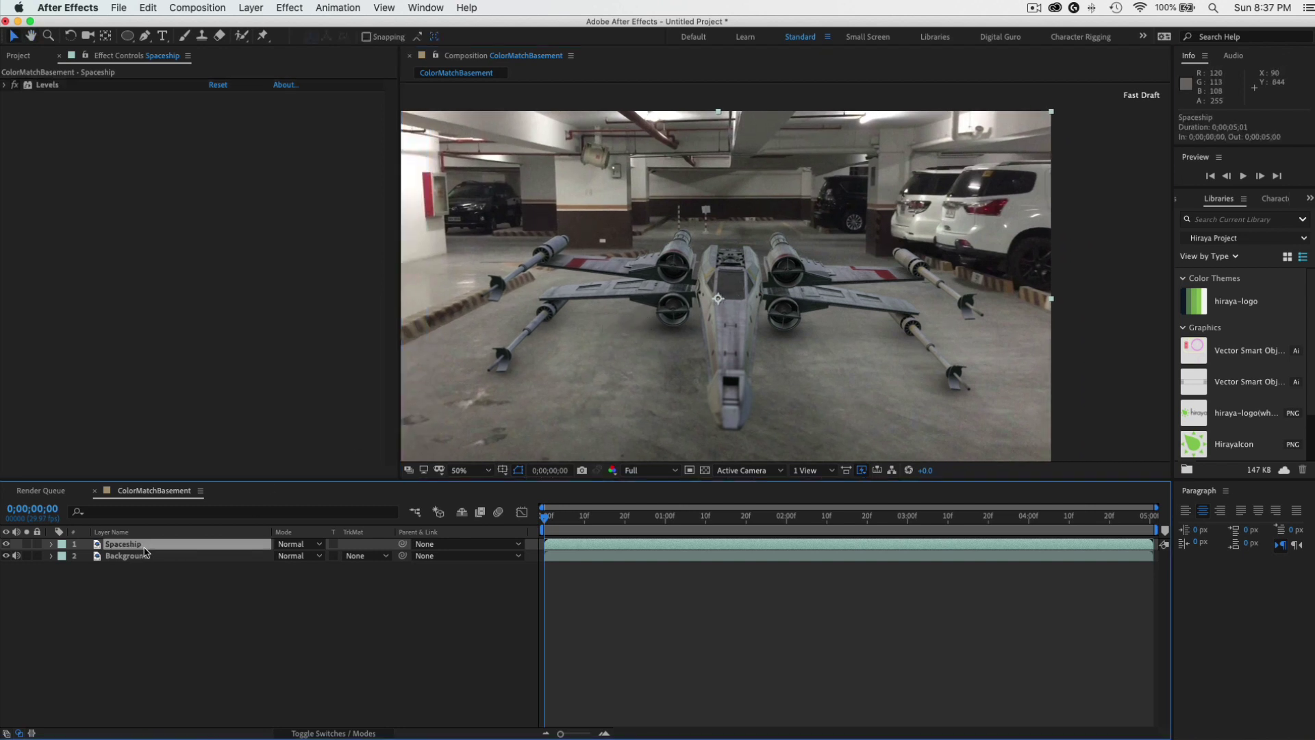
{"action": "left_click", "coordinate": [287, 6]}
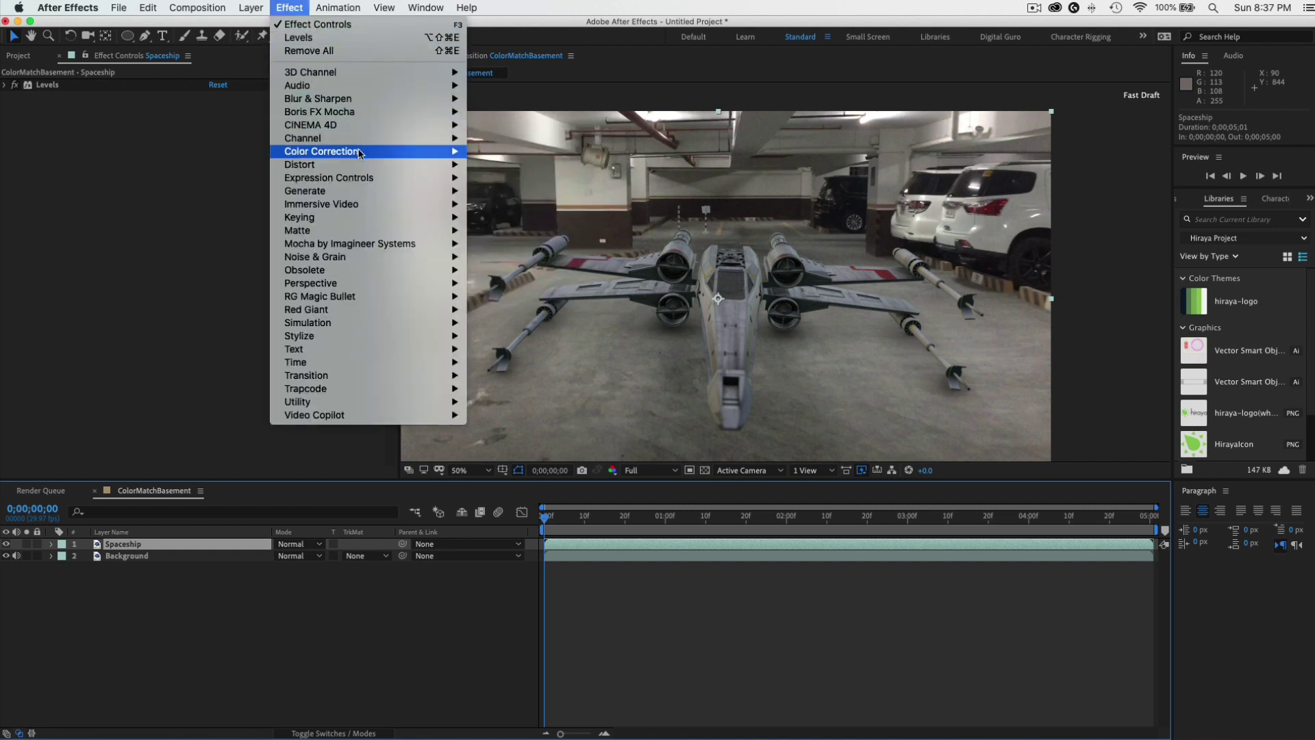
{"action": "mouse_move", "coordinate": [361, 154]}
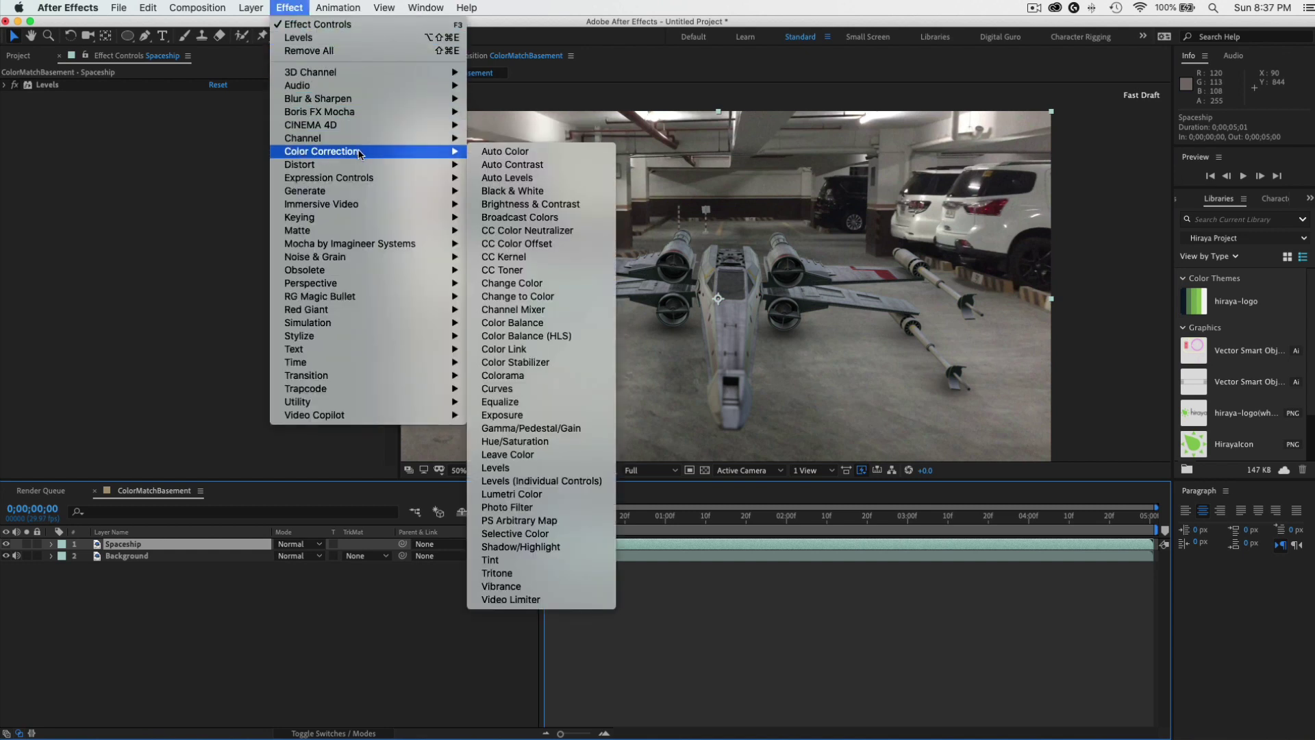
{"action": "left_click", "coordinate": [563, 389]}
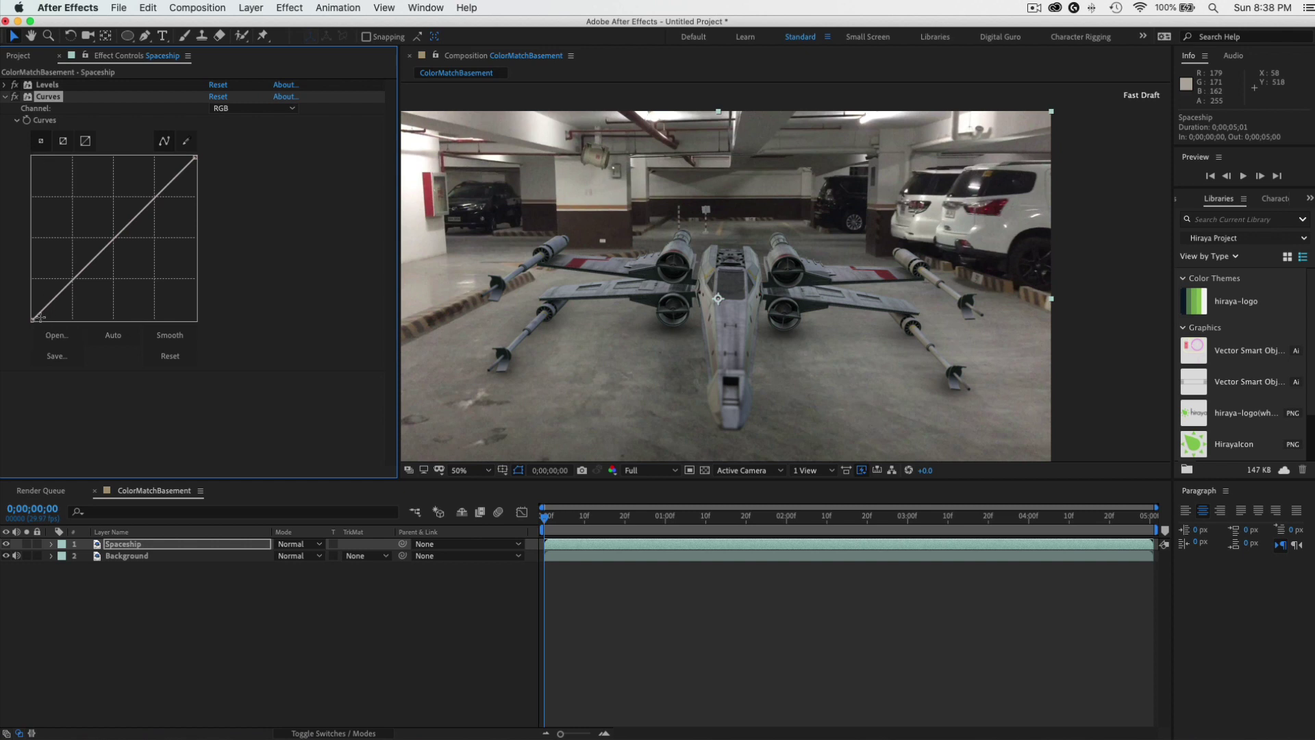
Try and undo curve edits, then switch the Curves channel to Red with a straight curve.
{"action": "mouse_move", "coordinate": [34, 320]}
{"action": "left_mouse_down"}
{"action": "mouse_move", "coordinate": [34, 293]}
{"action": "mouse_move", "coordinate": [29, 336]}
{"action": "left_mouse_up"}
{"action": "left_click_drag", "start_coordinate": [195, 157], "coordinate": [198, 161]}
{"action": "left_click_drag", "start_coordinate": [113, 238], "coordinate": [111, 238]}
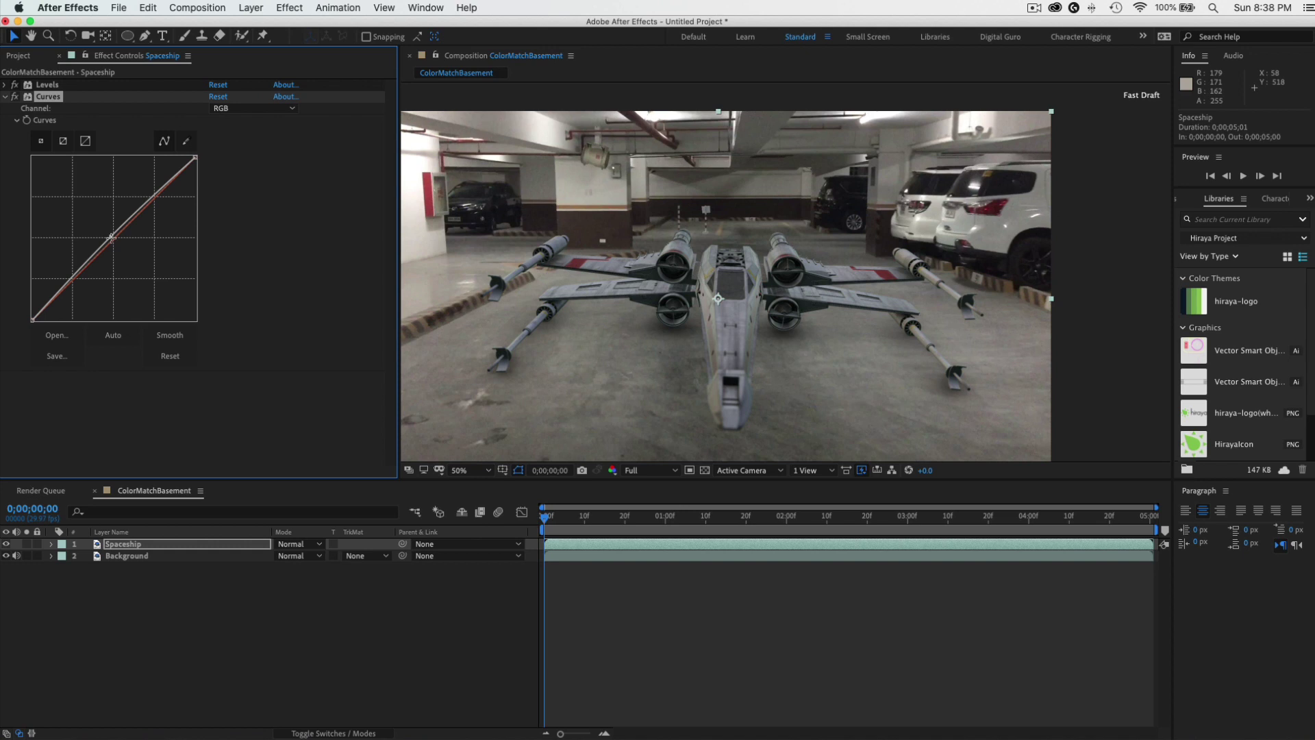
{"action": "key", "text": "super+z"}
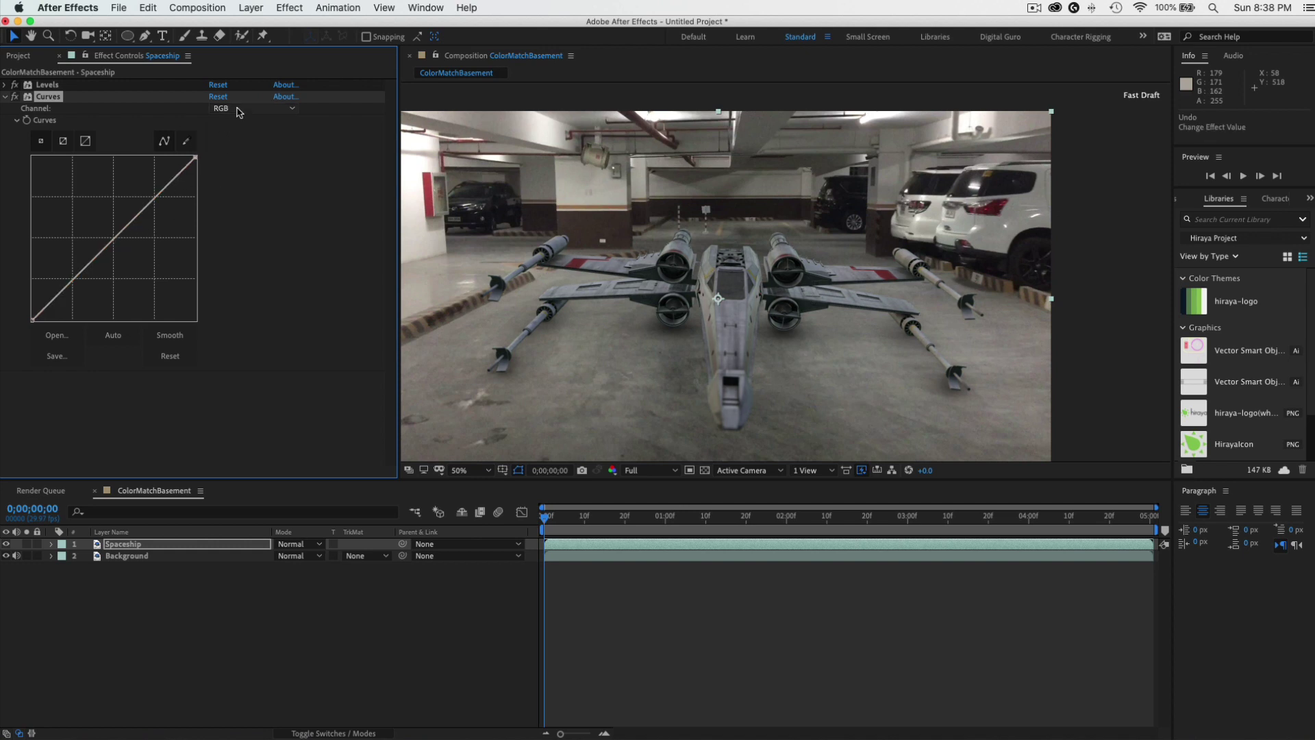
{"action": "left_click", "coordinate": [238, 108]}
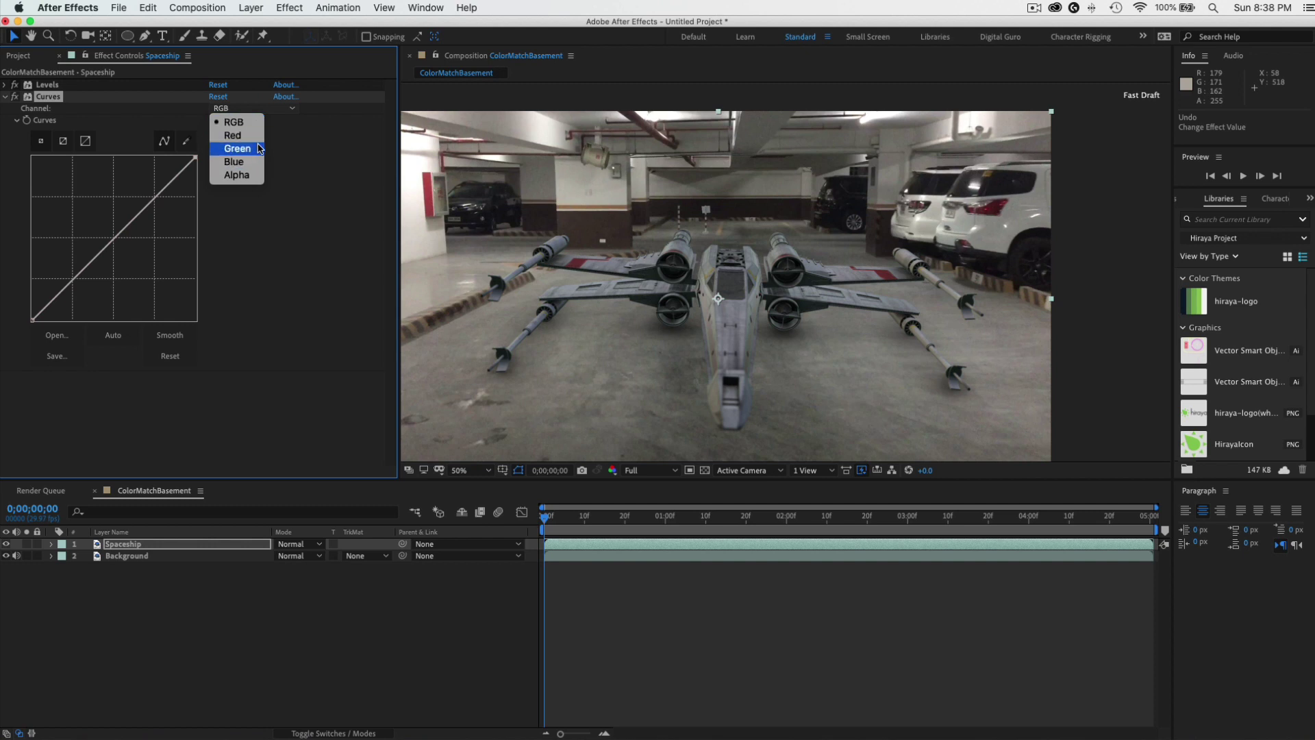
{"action": "left_click", "coordinate": [253, 142]}
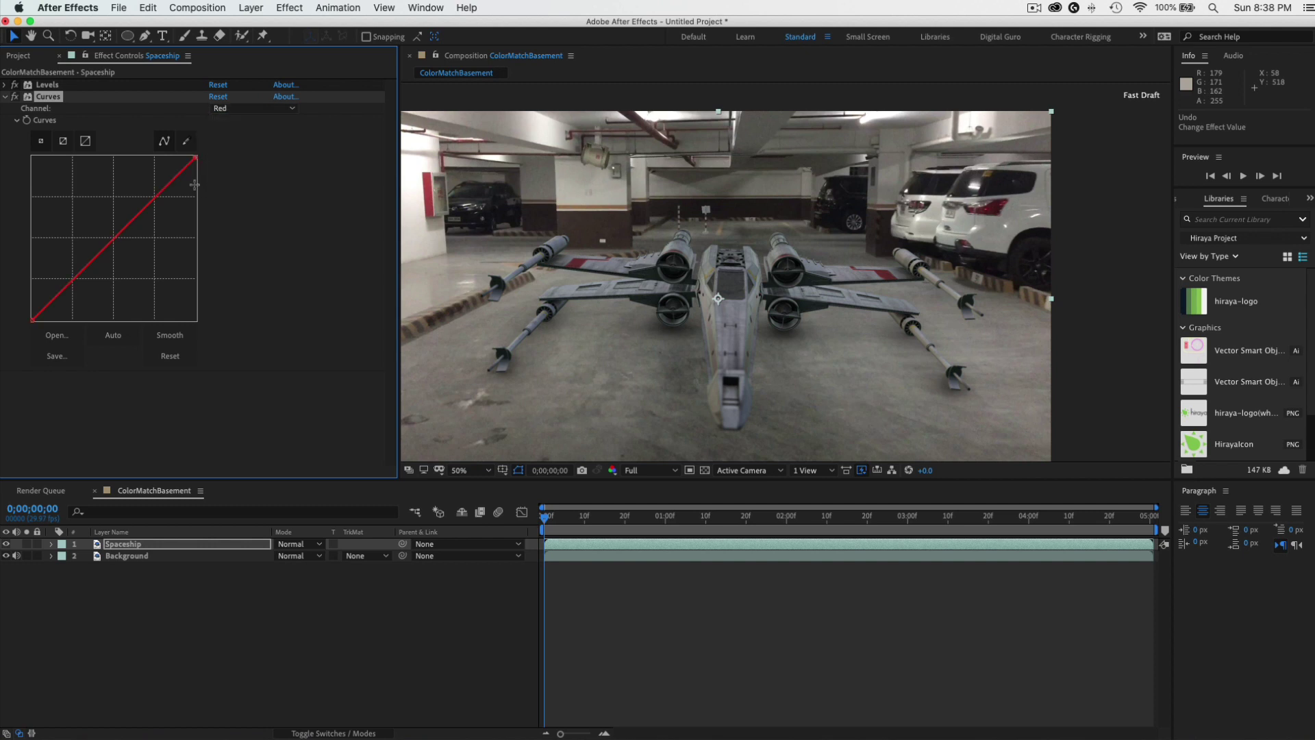
{"action": "mouse_move", "coordinate": [120, 233]}
{"action": "left_mouse_down"}
{"action": "mouse_move", "coordinate": [105, 221]}
{"action": "mouse_move", "coordinate": [120, 234]}
{"action": "left_mouse_up"}
Display only the red channel in grayscale, keeping Curves on the Red channel.
{"action": "left_click", "coordinate": [613, 470]}
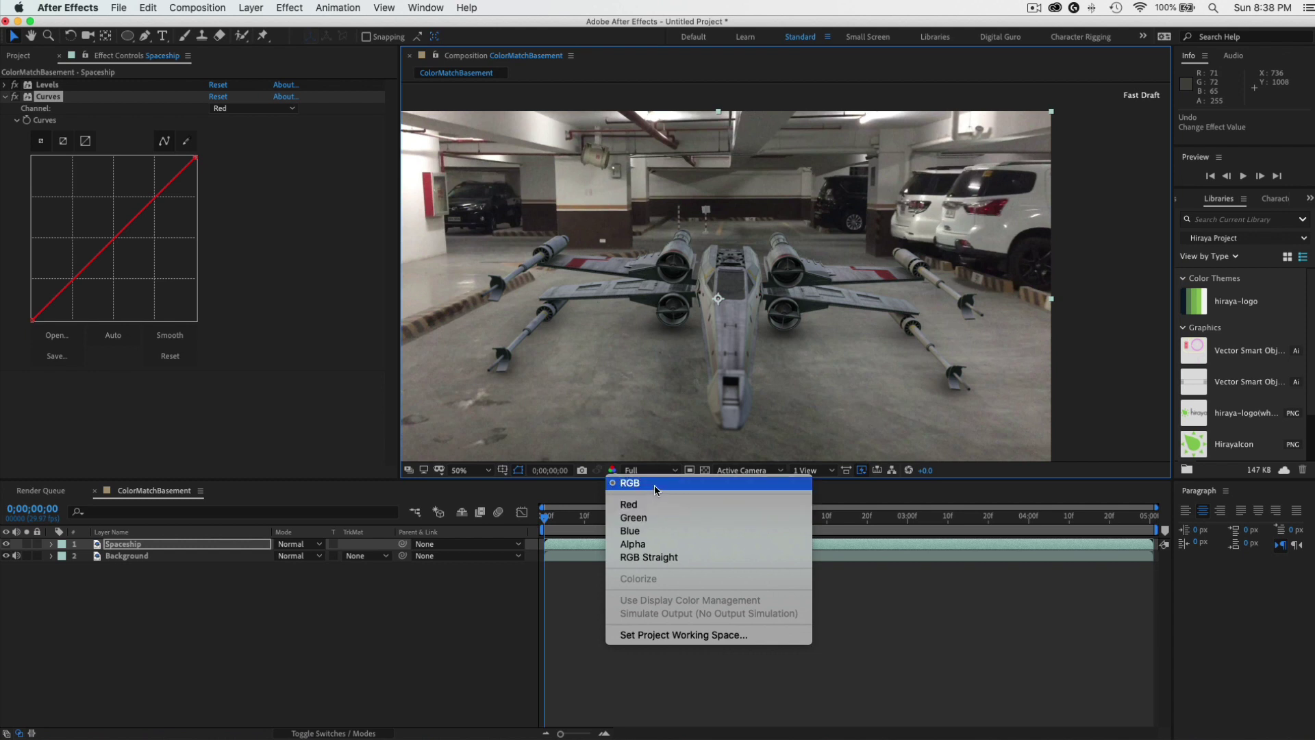
{"action": "left_click", "coordinate": [657, 505]}
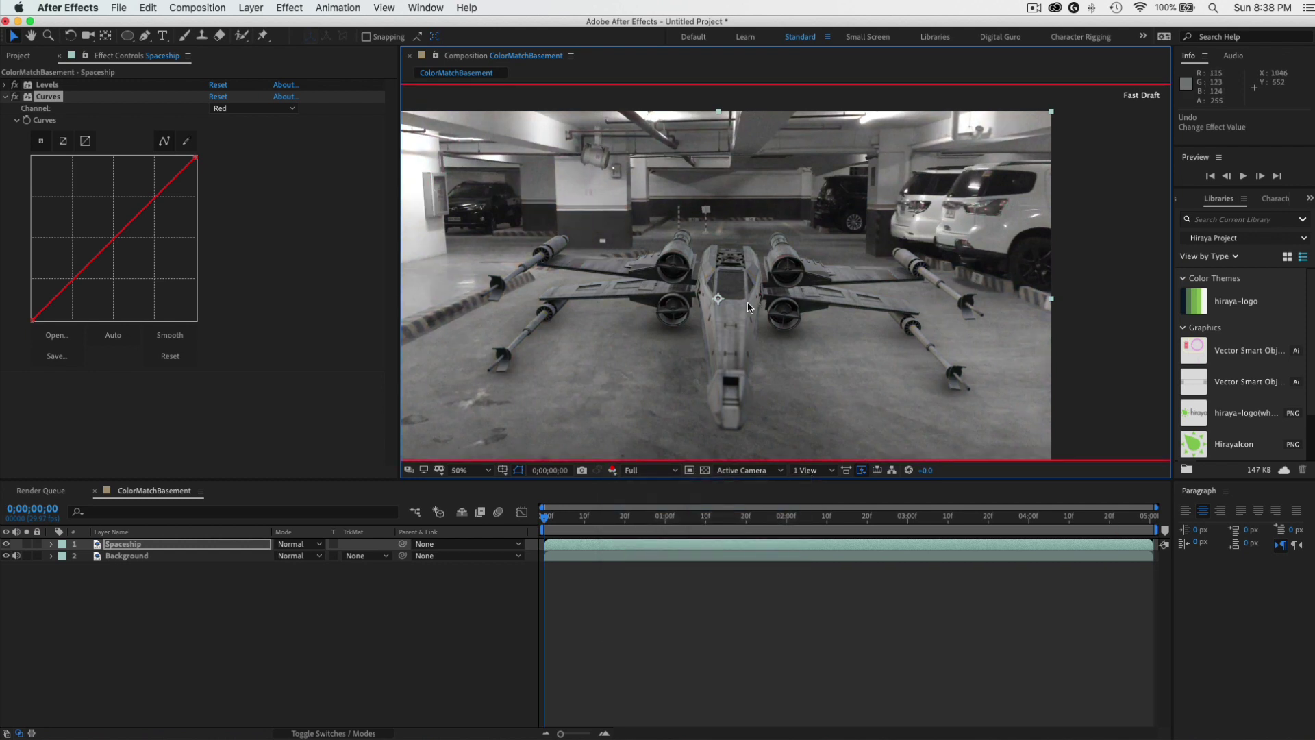
{"action": "left_click_drag", "start_coordinate": [736, 289], "coordinate": [748, 287]}
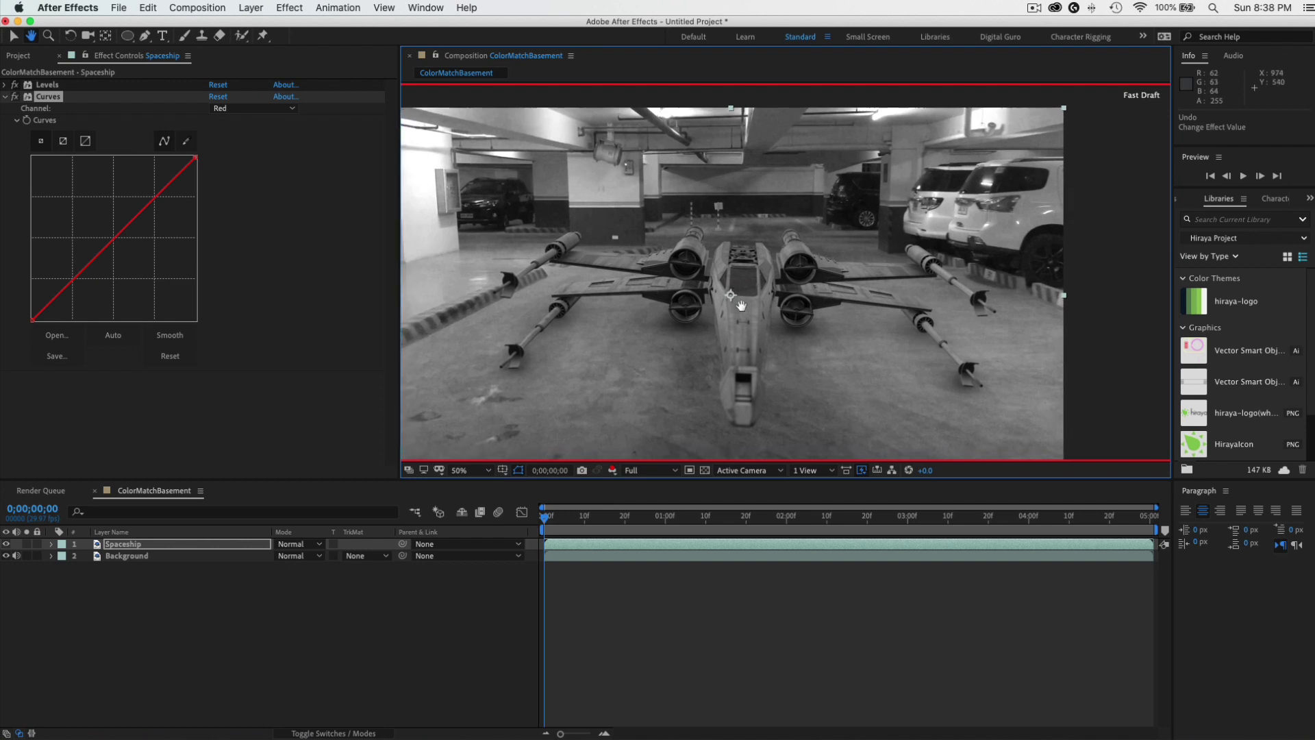
{"action": "left_click", "coordinate": [253, 108]}
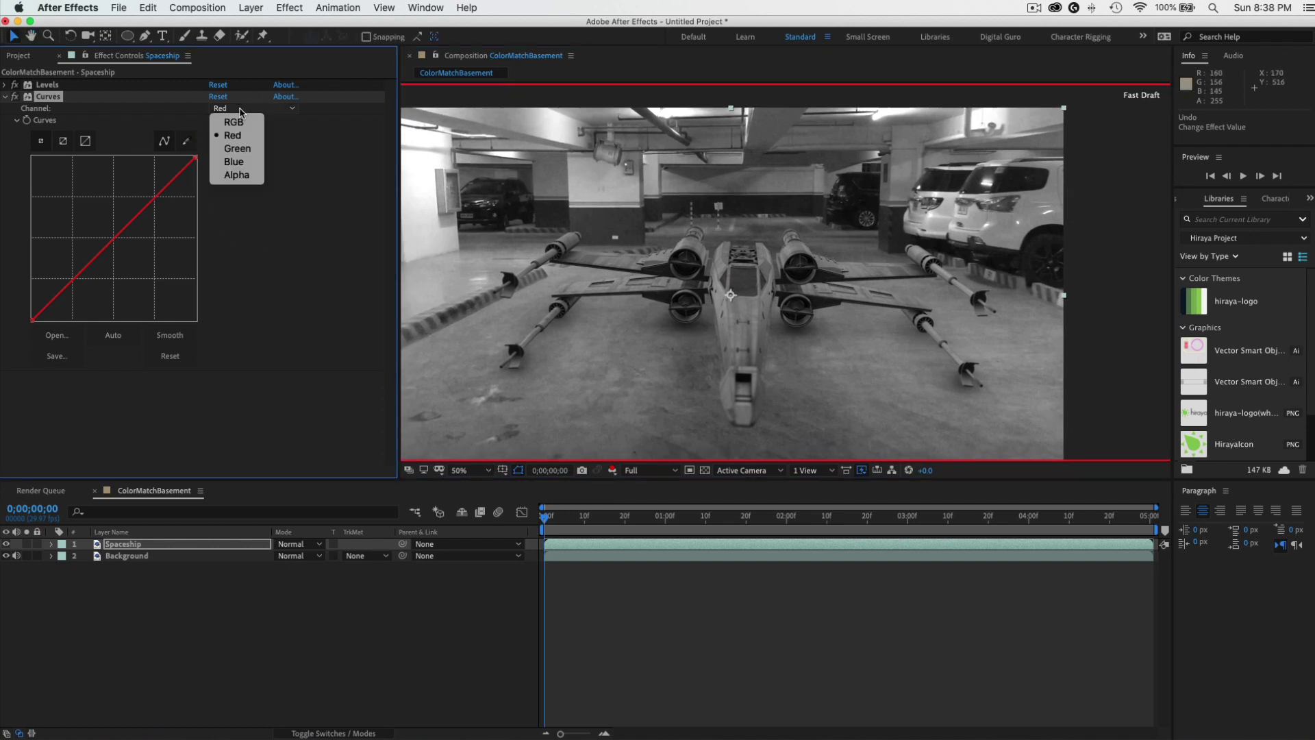
{"action": "left_click", "coordinate": [264, 135]}
{"action": "left_click_drag", "start_coordinate": [709, 277], "coordinate": [709, 282]}
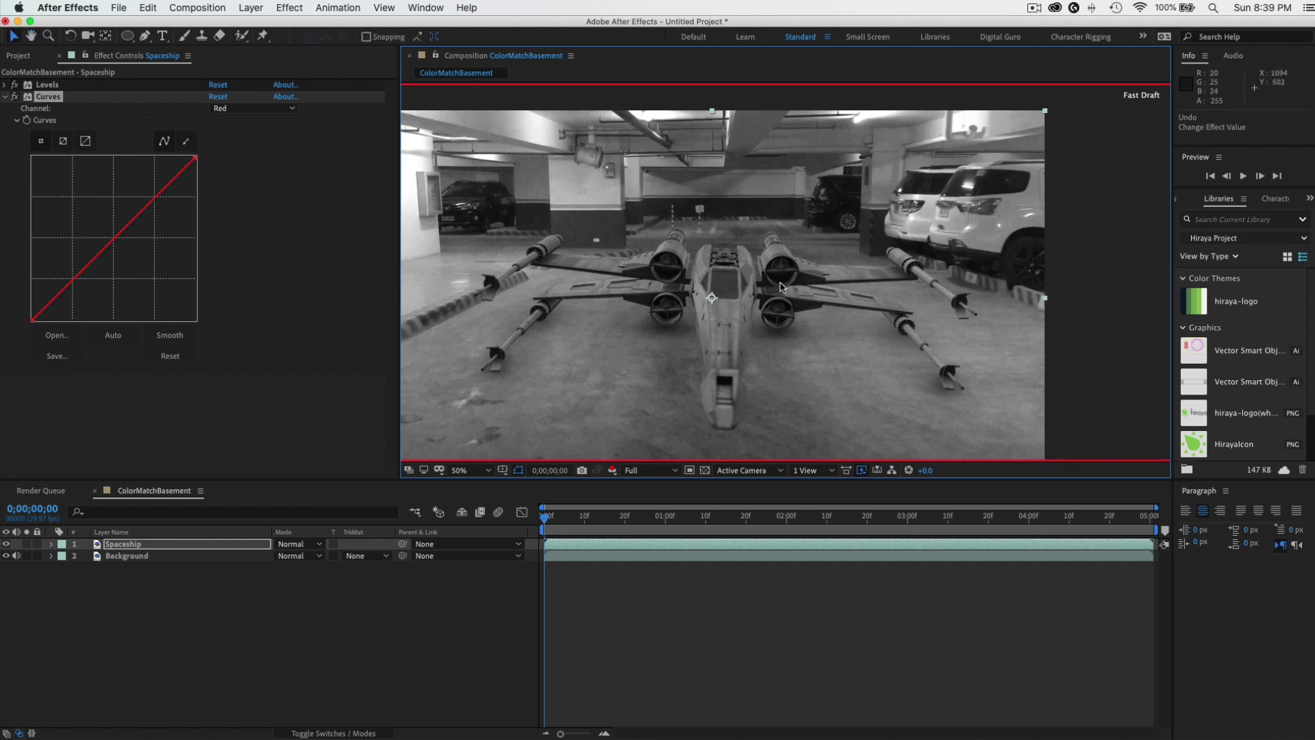
{"action": "left_click_drag", "start_coordinate": [958, 240], "coordinate": [957, 245]}
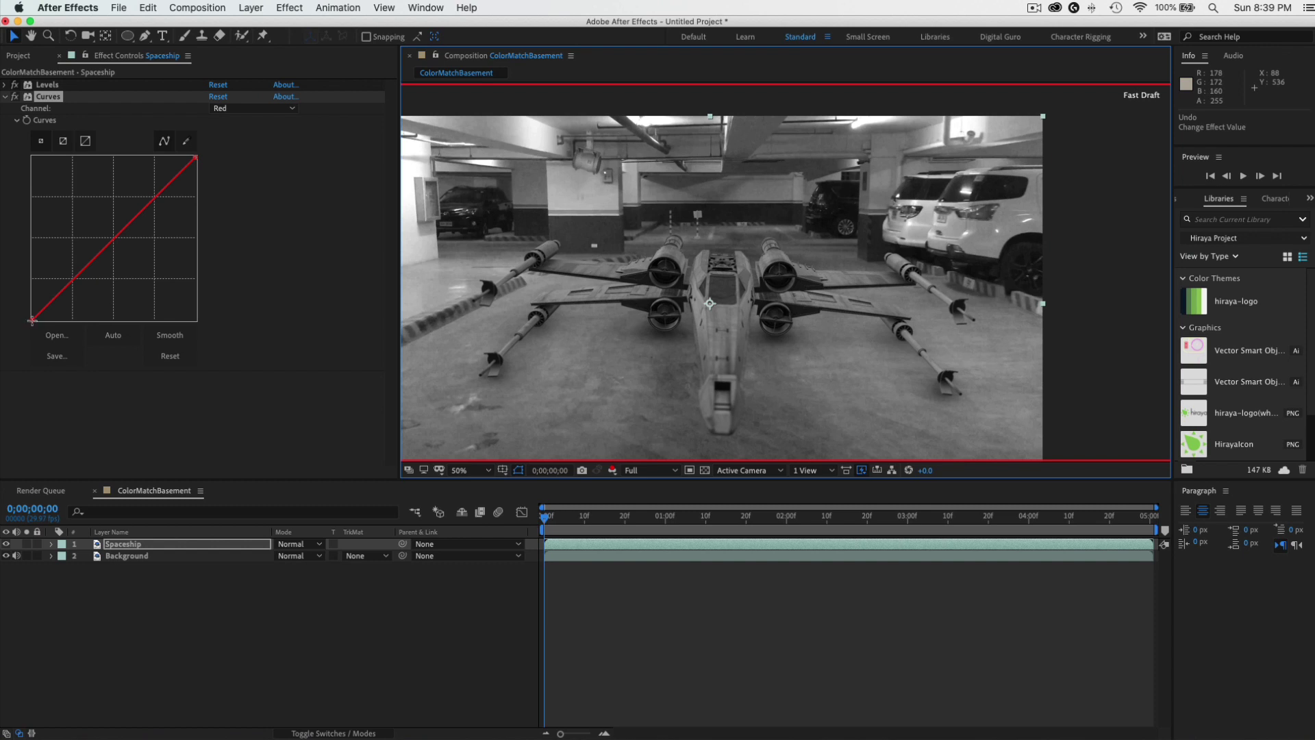
Pull the red curve's highlight endpoint slightly down, leaving the shadow end unchanged.
{"action": "left_click_drag", "start_coordinate": [33, 319], "coordinate": [34, 315]}
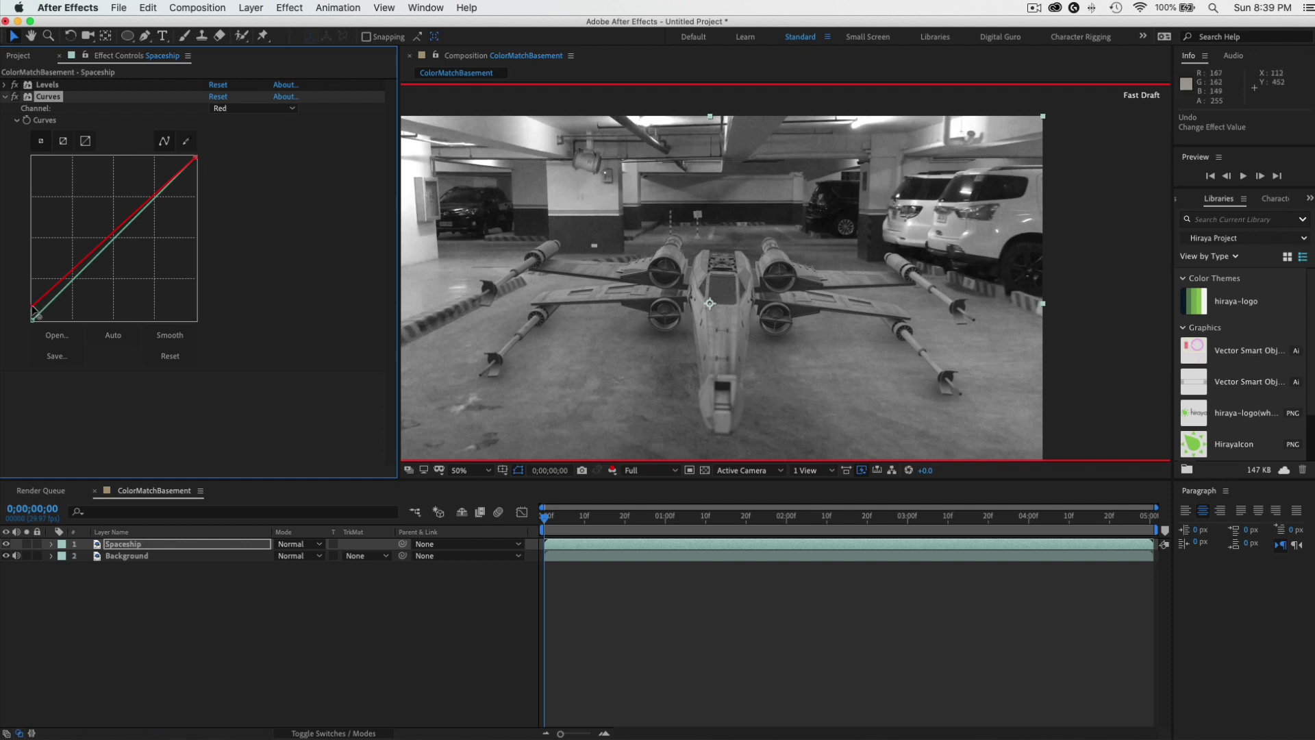
{"action": "left_click_drag", "start_coordinate": [32, 308], "coordinate": [33, 313]}
{"action": "left_click_drag", "start_coordinate": [195, 159], "coordinate": [196, 171]}
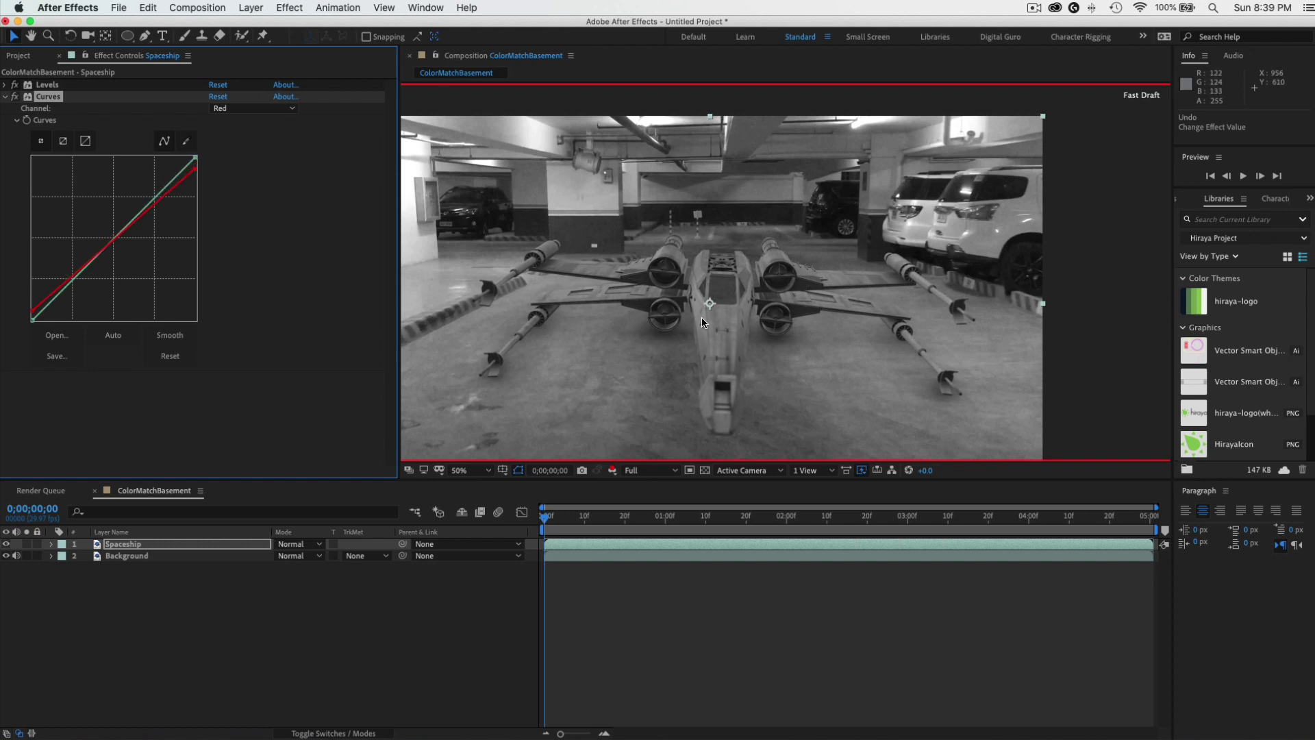
{"action": "left_click_drag", "start_coordinate": [814, 376], "coordinate": [790, 321]}
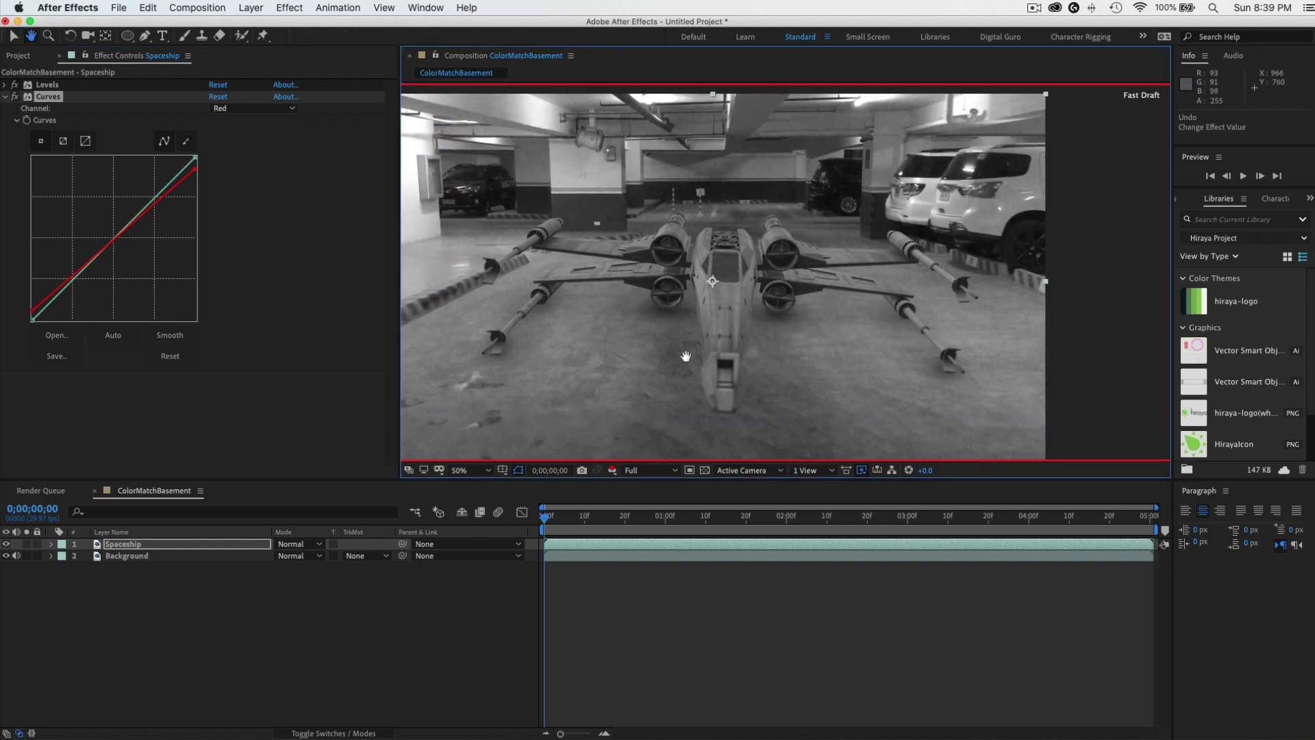
{"action": "key", "text": "v"}
Show the green channel, set Curves to Green, and nudge the X-wing right and down.
{"action": "left_click", "coordinate": [612, 470]}
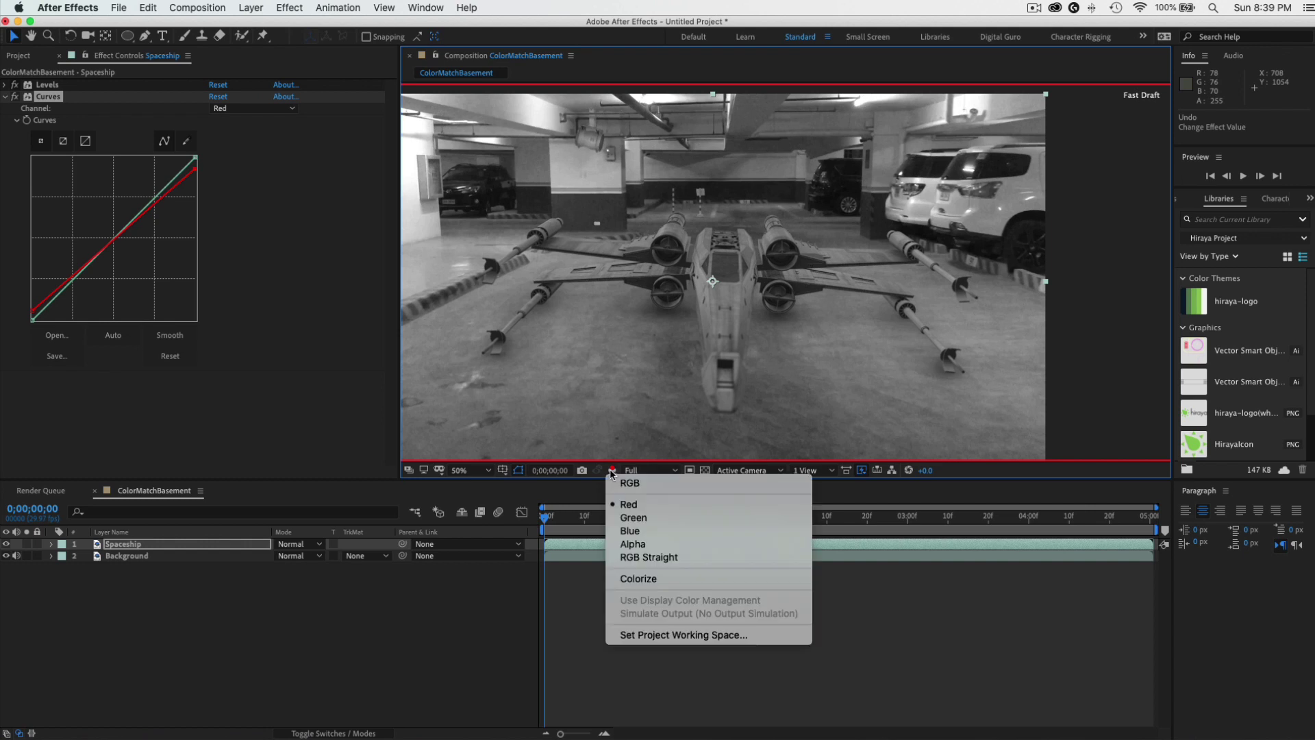
{"action": "left_click", "coordinate": [646, 517]}
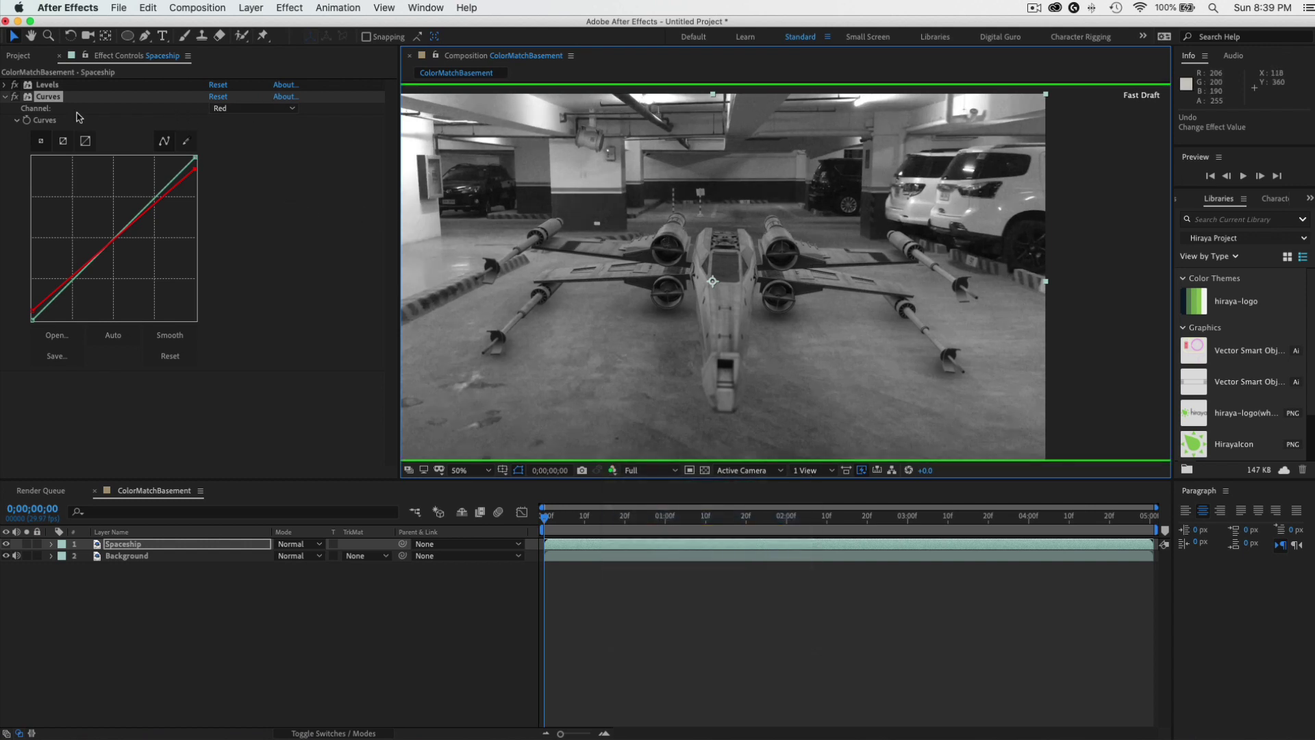
{"action": "left_click", "coordinate": [244, 110]}
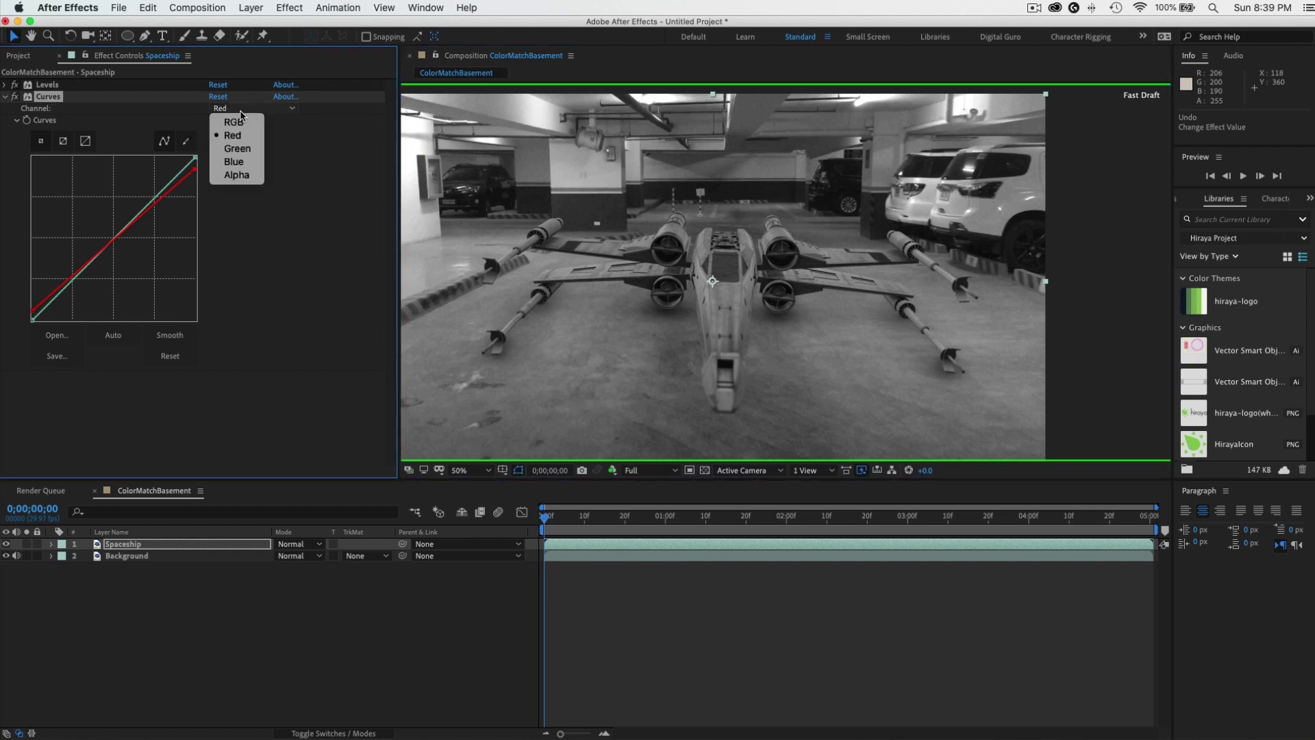
{"action": "key", "text": "Return"}
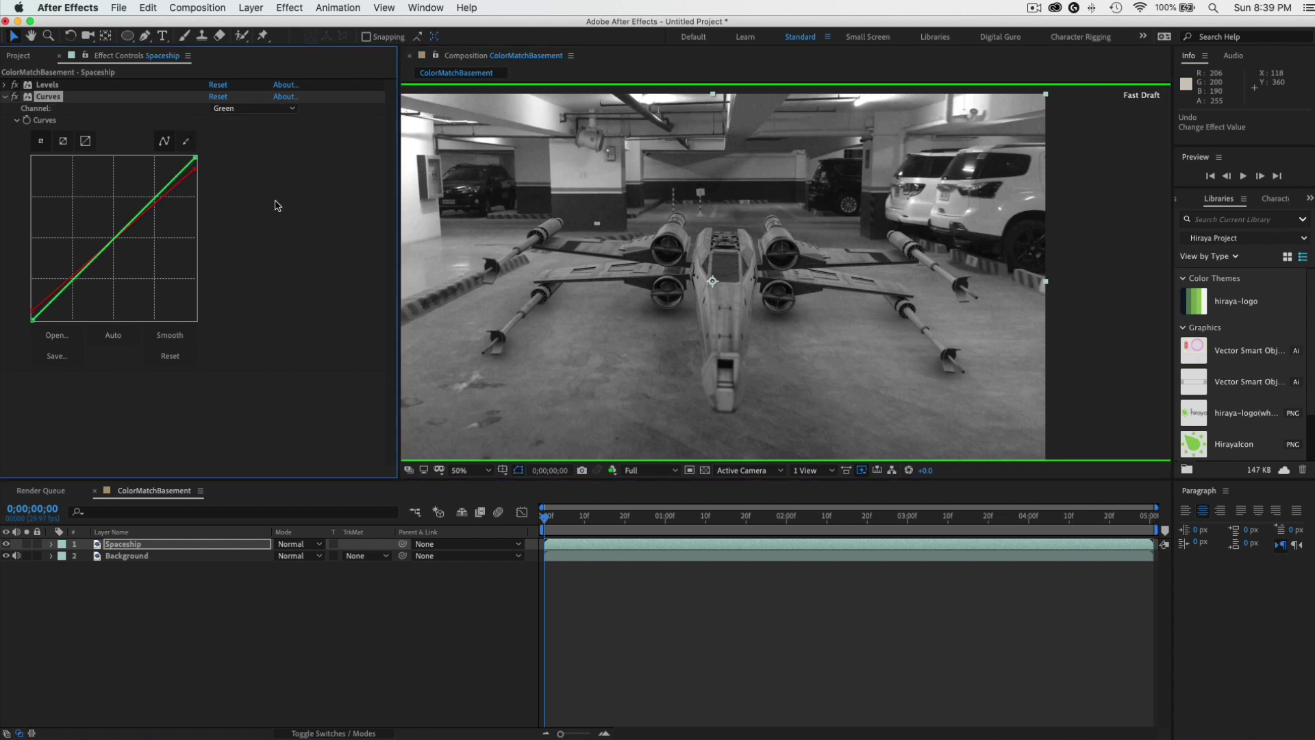
{"action": "left_click_drag", "start_coordinate": [964, 233], "coordinate": [987, 241]}
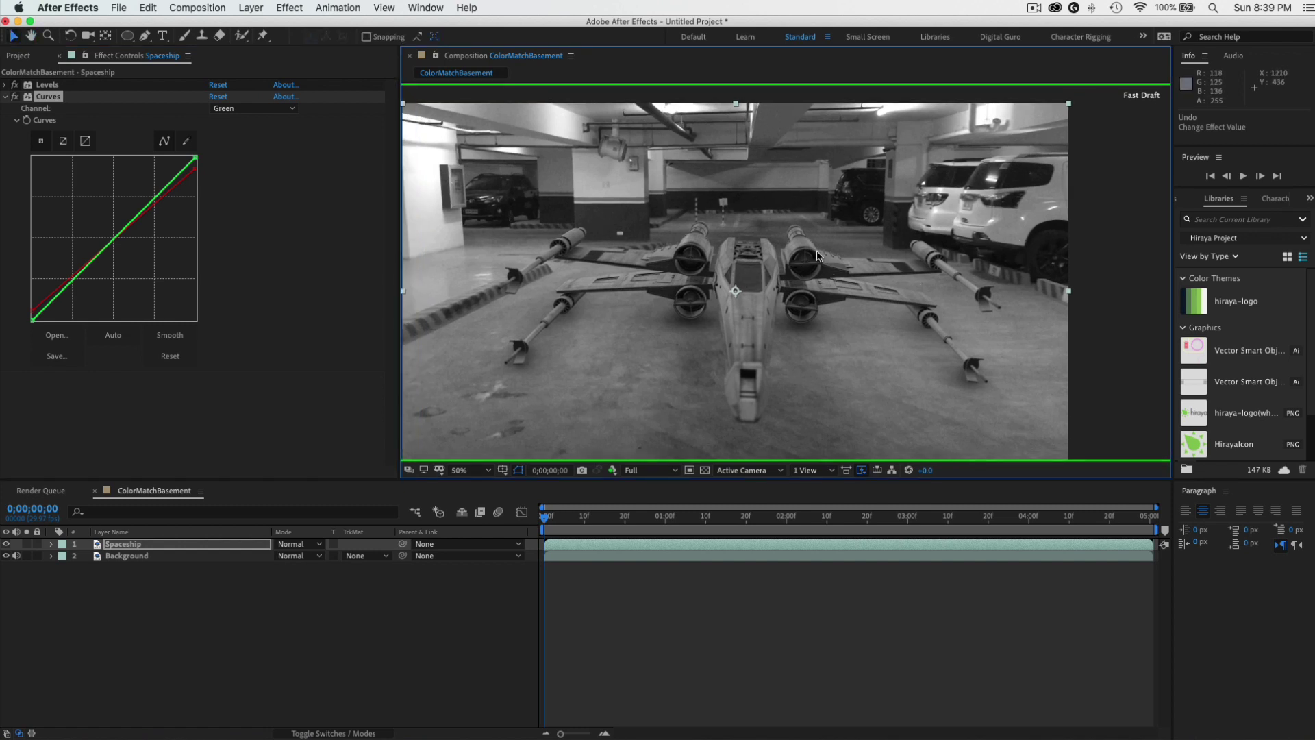
{"action": "left_click_drag", "start_coordinate": [810, 276], "coordinate": [816, 288]}
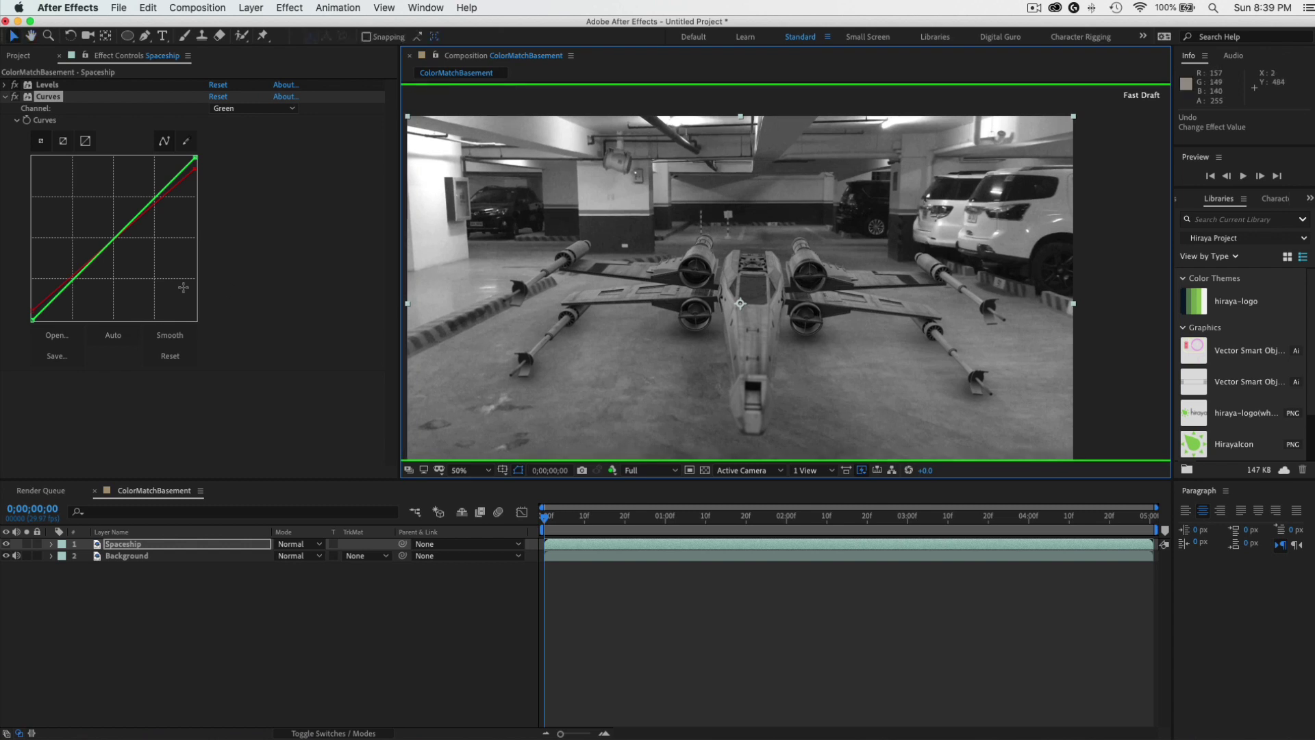
Lift the green curve's shadow end slightly and lower its highlight end.
{"action": "left_click_drag", "start_coordinate": [34, 324], "coordinate": [34, 317]}
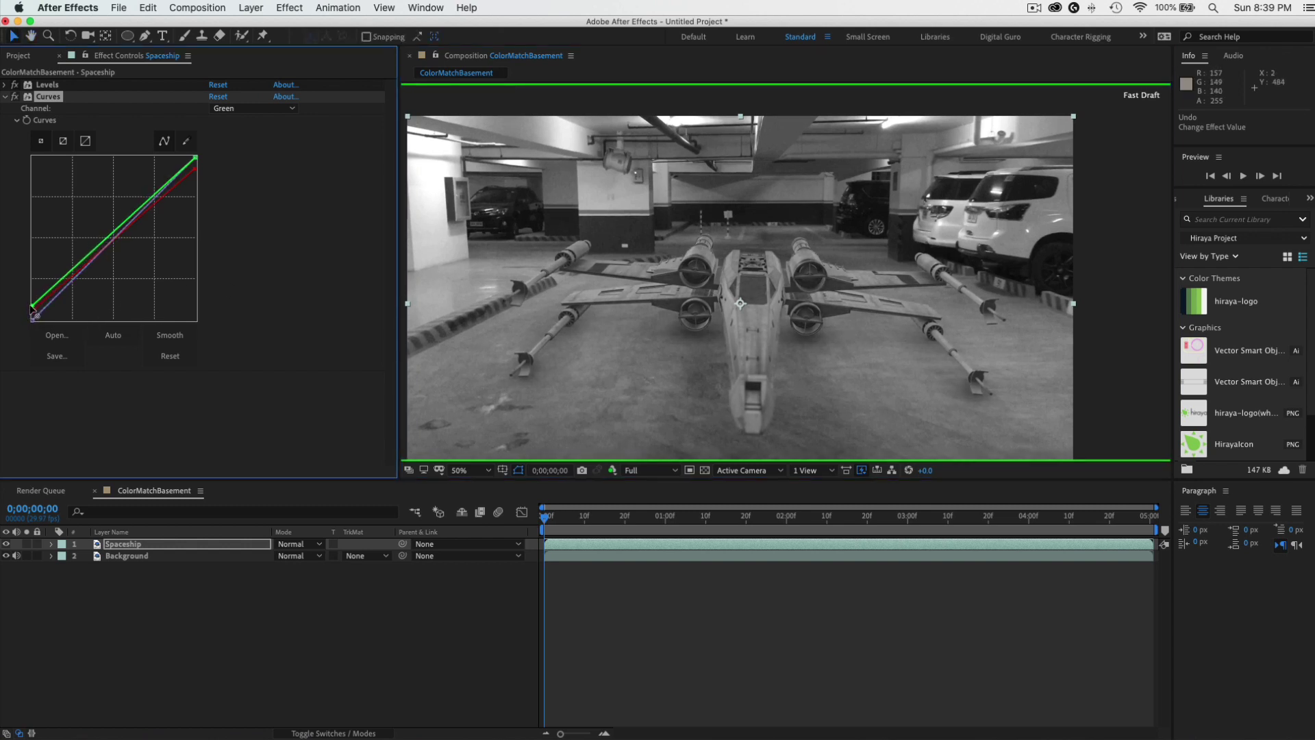
{"action": "left_click_drag", "start_coordinate": [33, 313], "coordinate": [29, 314]}
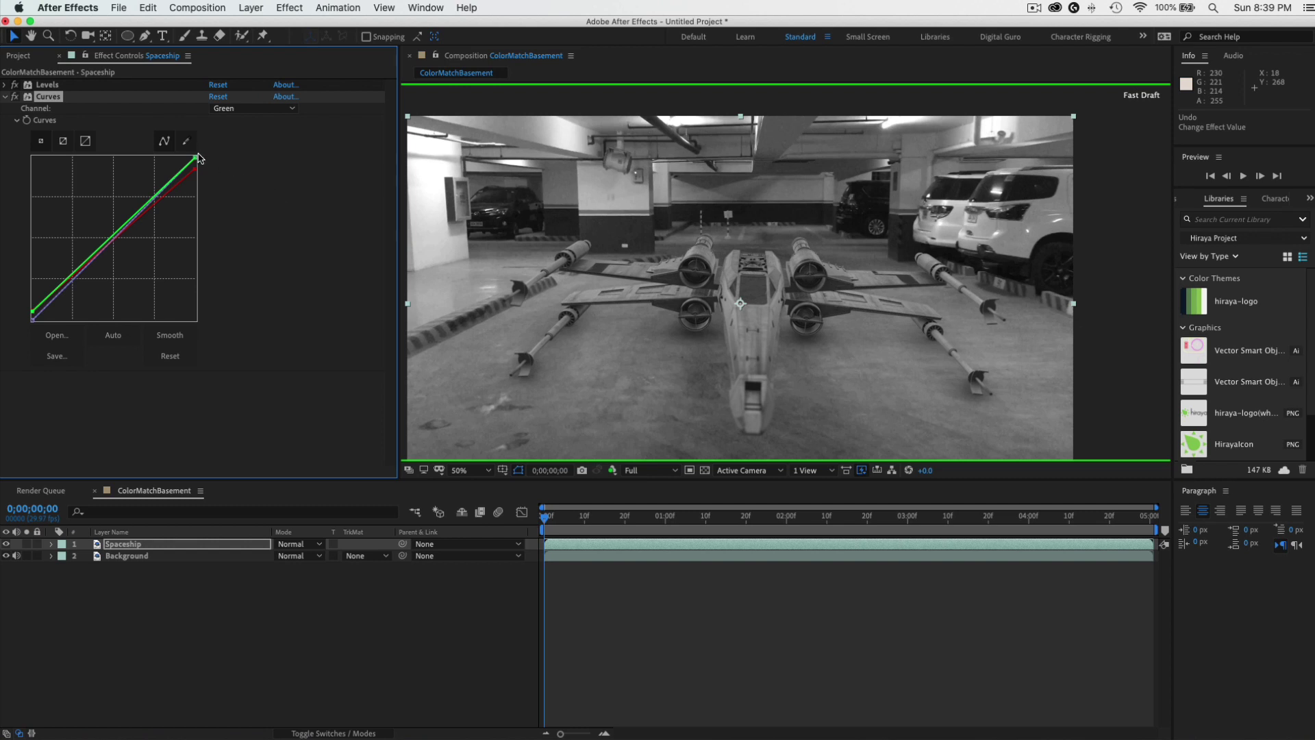
{"action": "left_click_drag", "start_coordinate": [195, 157], "coordinate": [198, 164]}
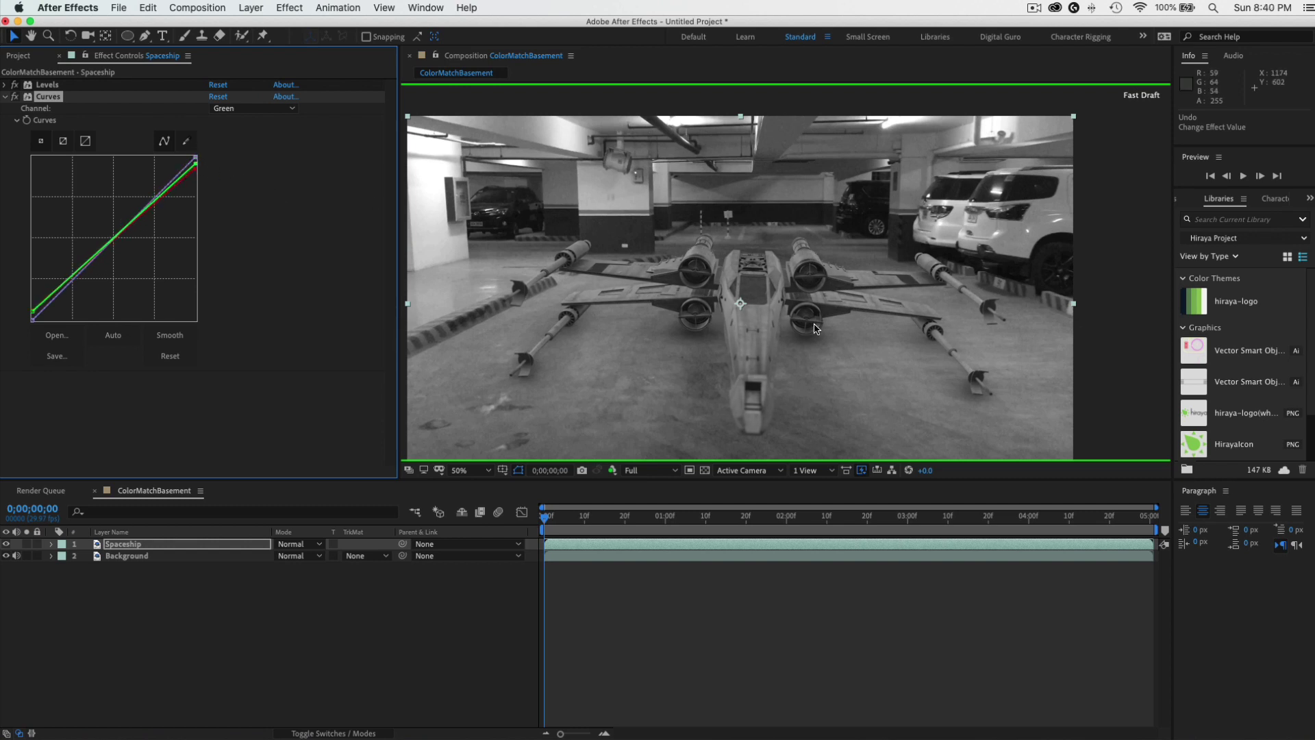
{"action": "scroll", "coordinate": [814, 329], "scroll_direction": "down", "scroll_amount": 1}
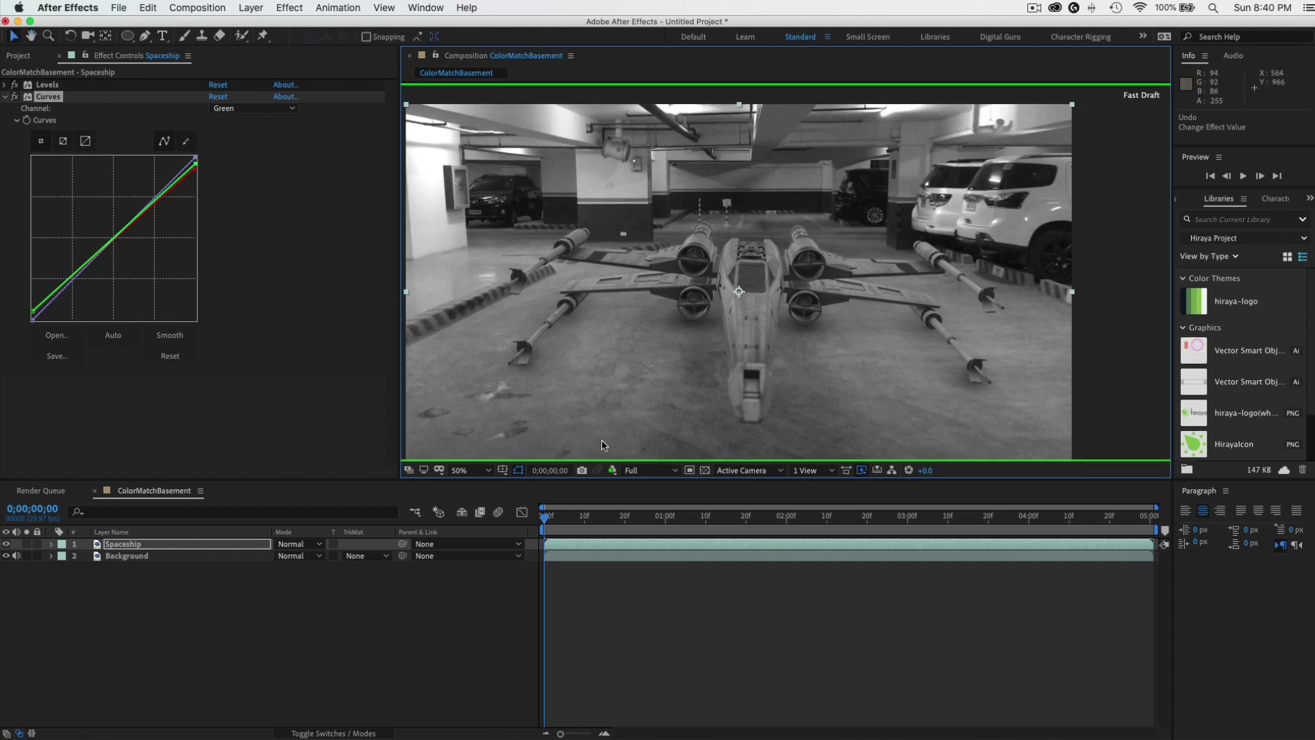
Show only the Blue channel in the viewer and switch Curves to edit Blue.
{"action": "left_click", "coordinate": [612, 472]}
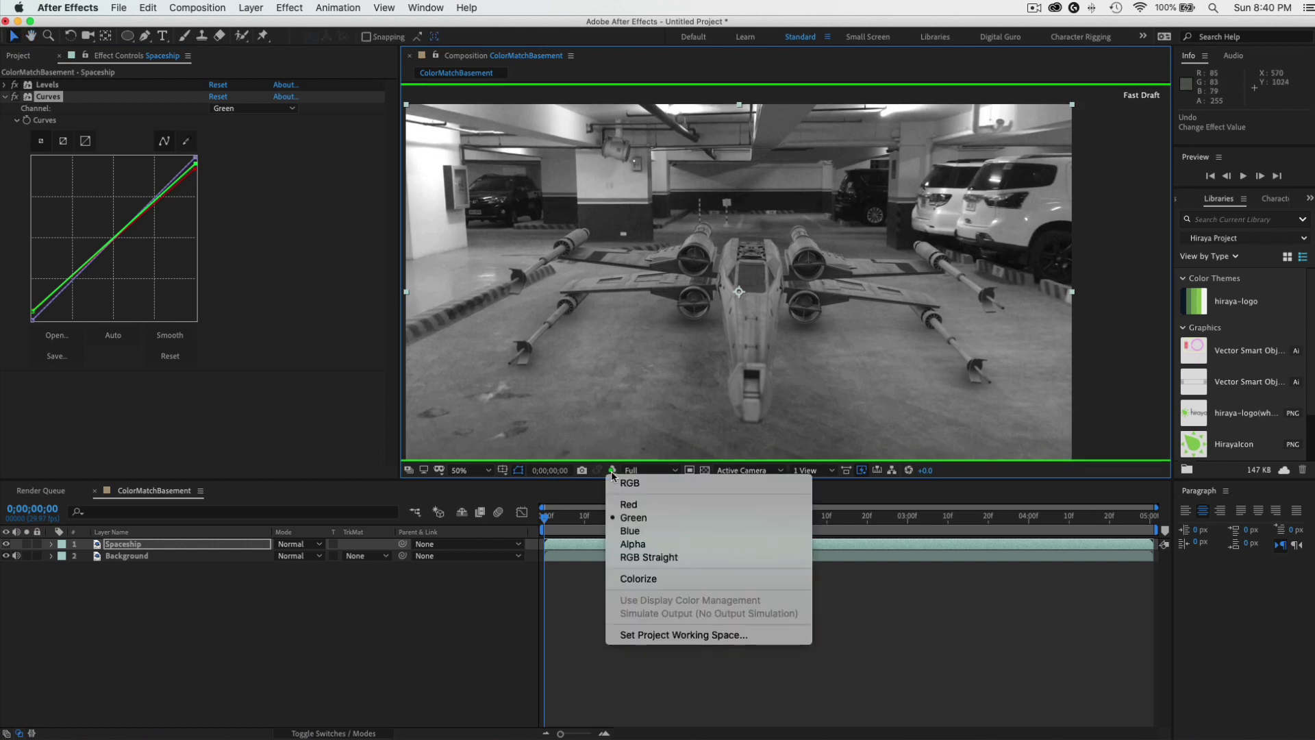
{"action": "left_click", "coordinate": [675, 532]}
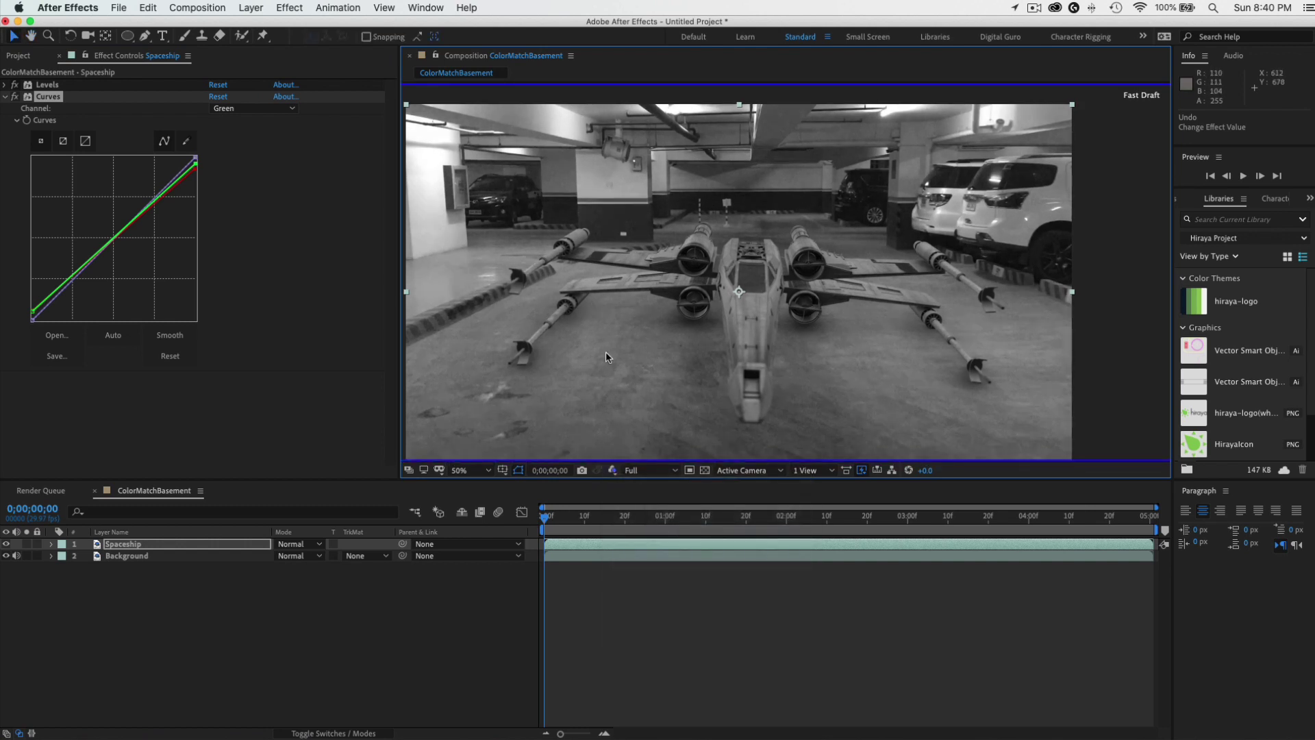
{"action": "left_click", "coordinate": [270, 110]}
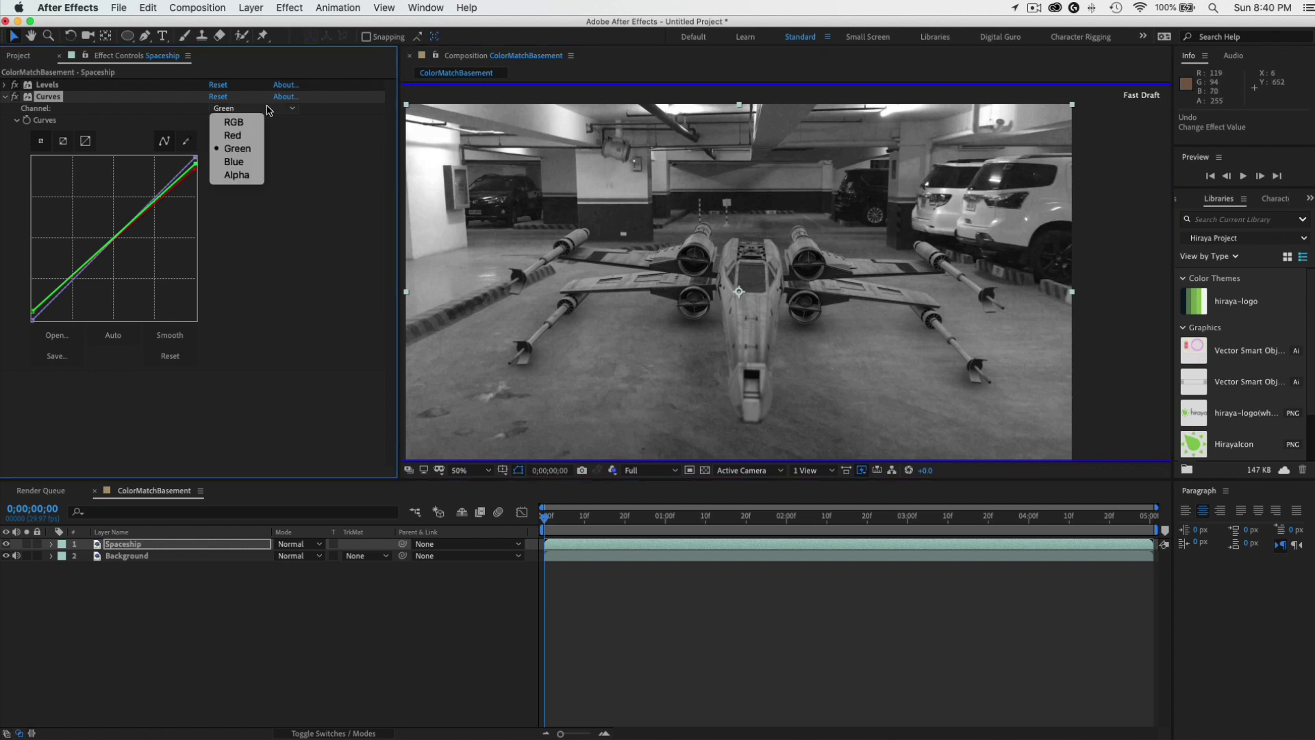
{"action": "key", "text": "Return"}
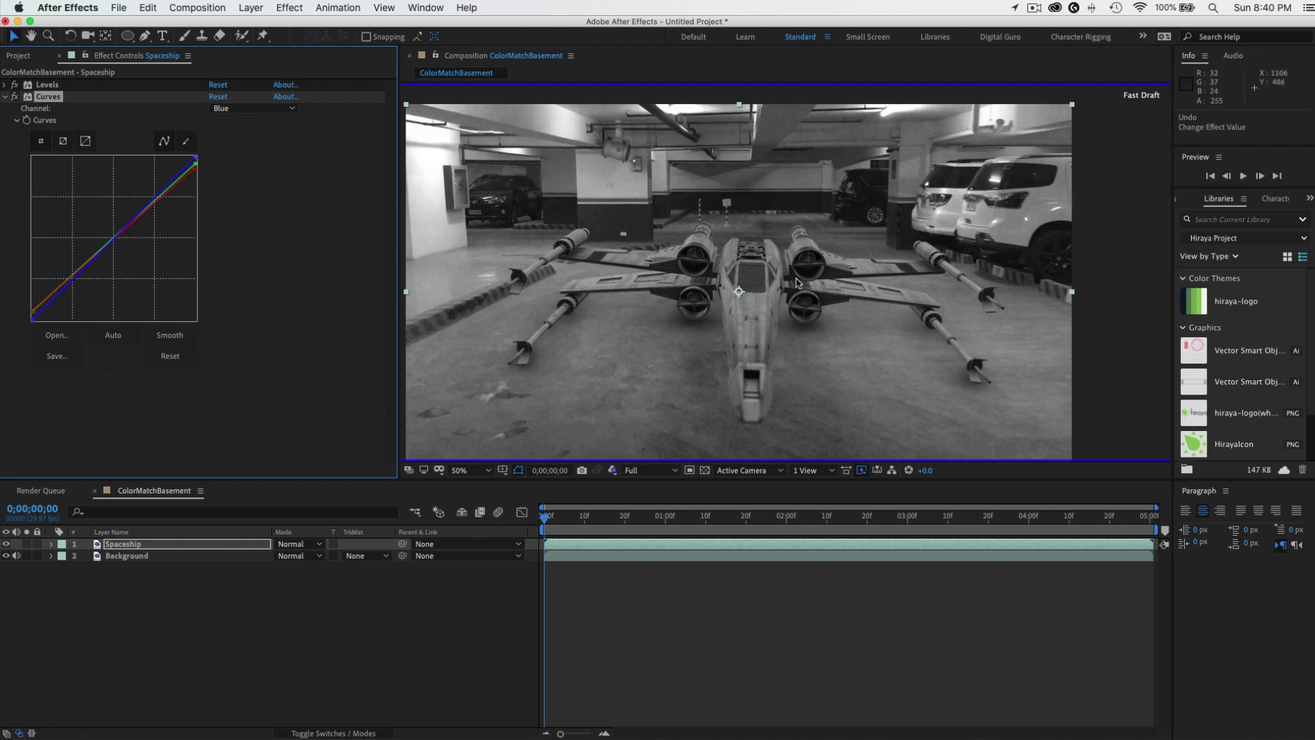
Raise the blue curve's shadow end slightly and lower its highlight end.
{"action": "left_click_drag", "start_coordinate": [883, 287], "coordinate": [784, 276]}
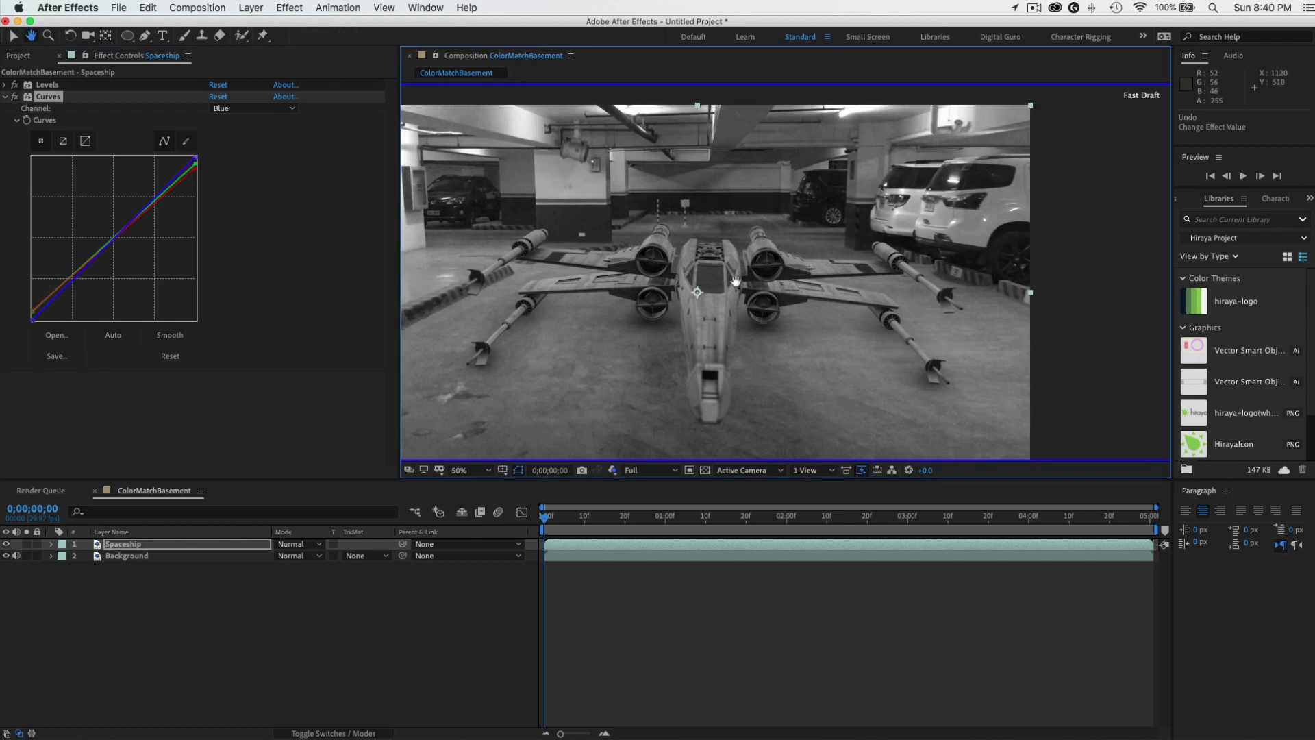
{"action": "key", "text": "v"}
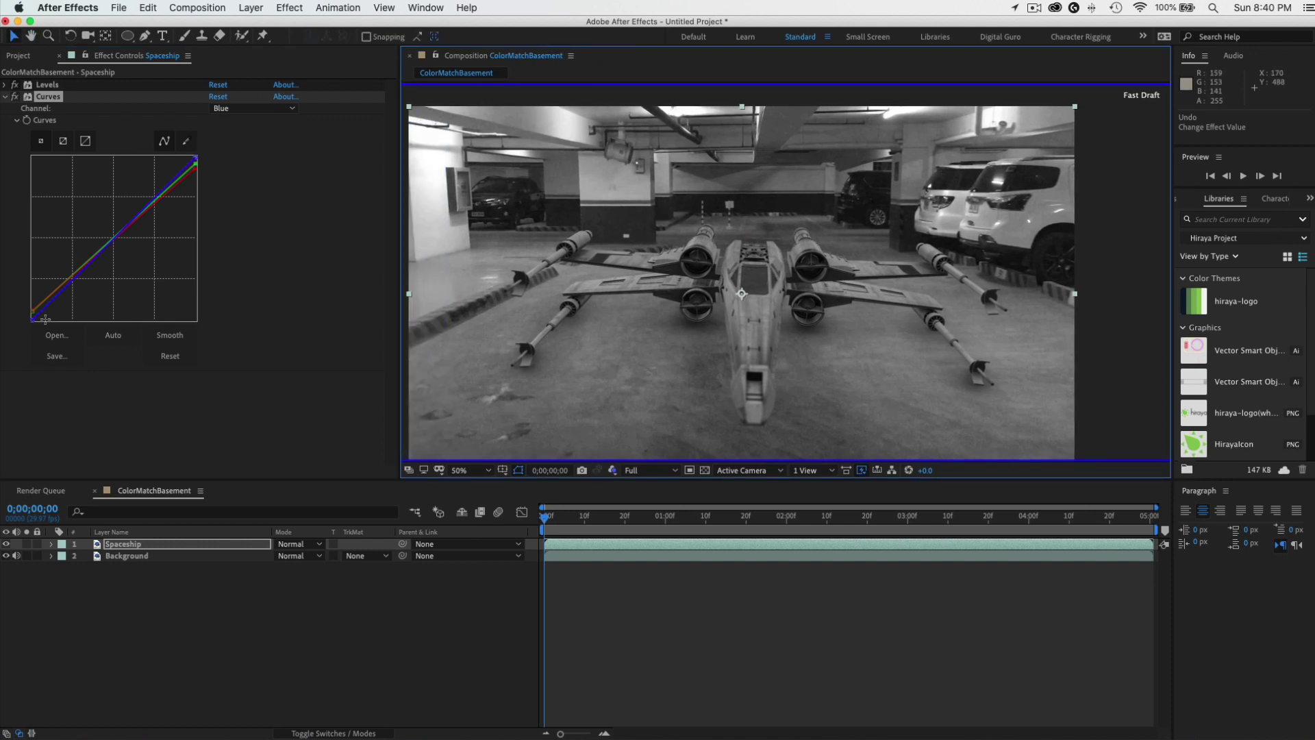
{"action": "left_click", "coordinate": [33, 320]}
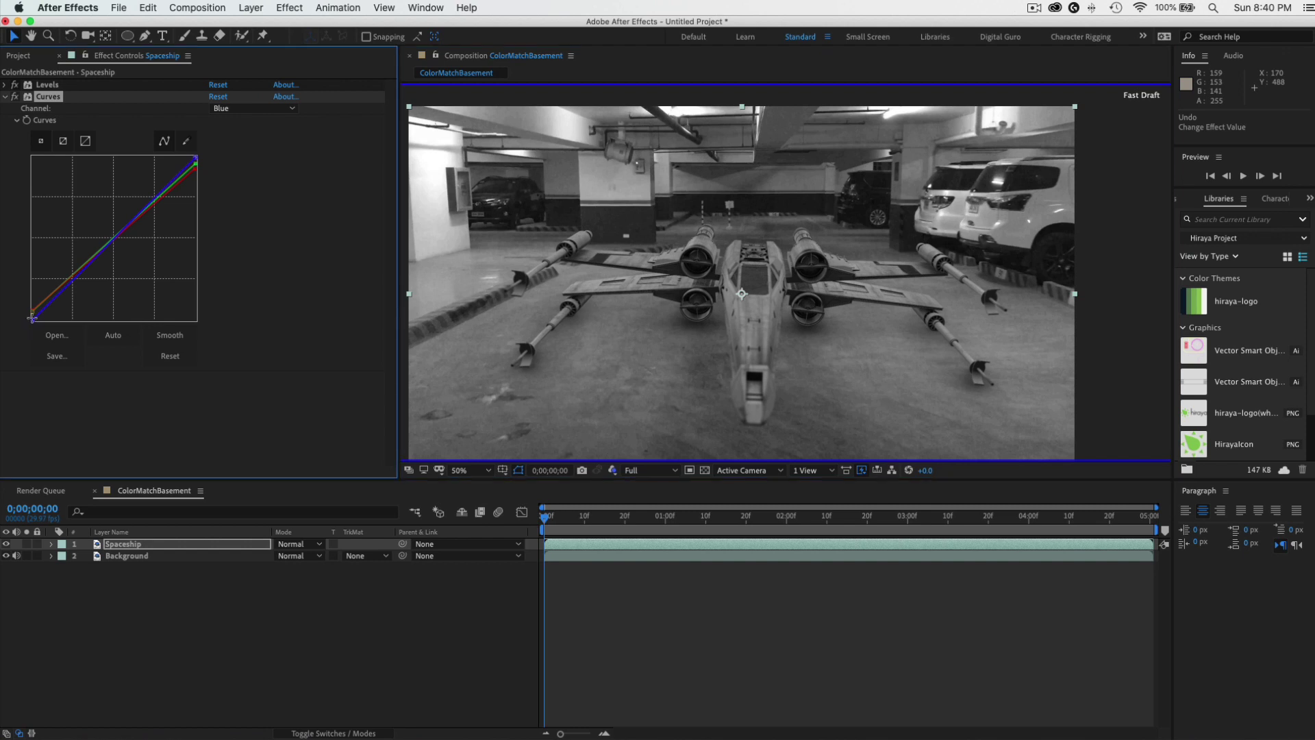
{"action": "left_click_drag", "start_coordinate": [32, 318], "coordinate": [34, 313]}
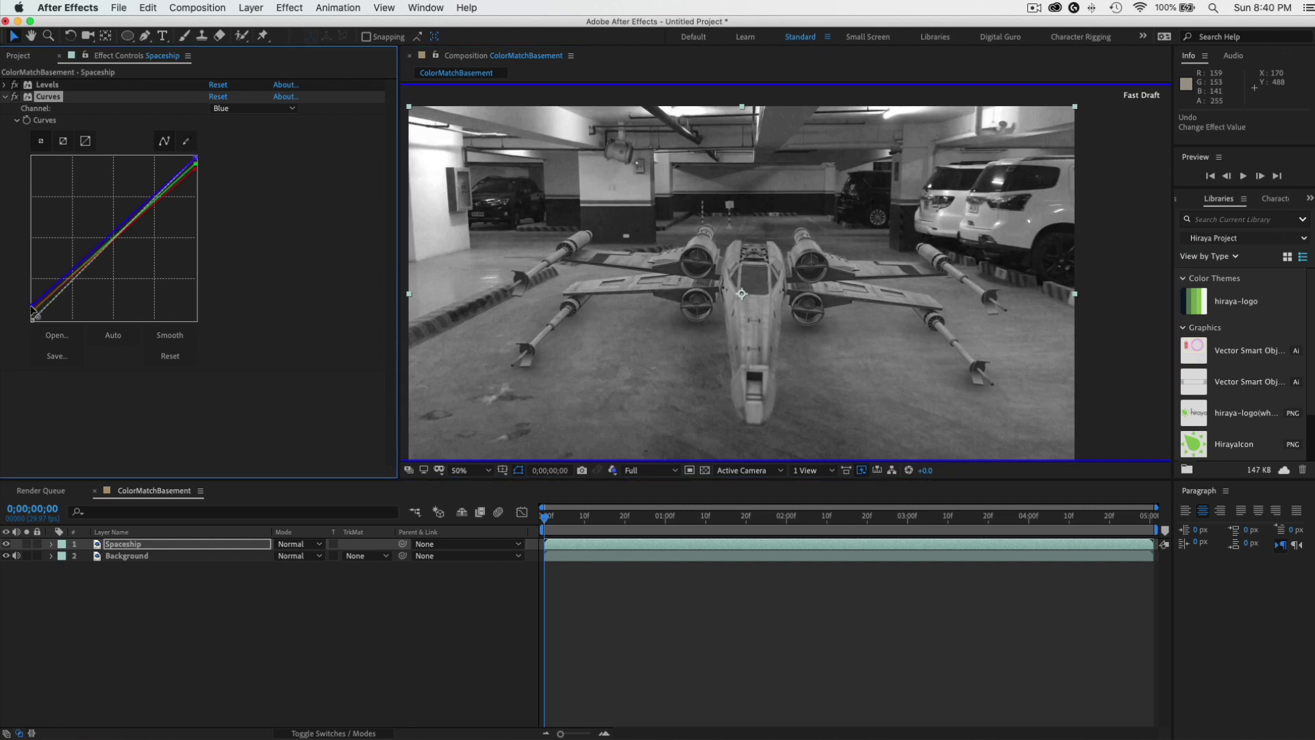
{"action": "left_click_drag", "start_coordinate": [30, 305], "coordinate": [30, 313]}
{"action": "left_click_drag", "start_coordinate": [196, 156], "coordinate": [207, 187]}
{"action": "left_click_drag", "start_coordinate": [202, 154], "coordinate": [208, 165]}
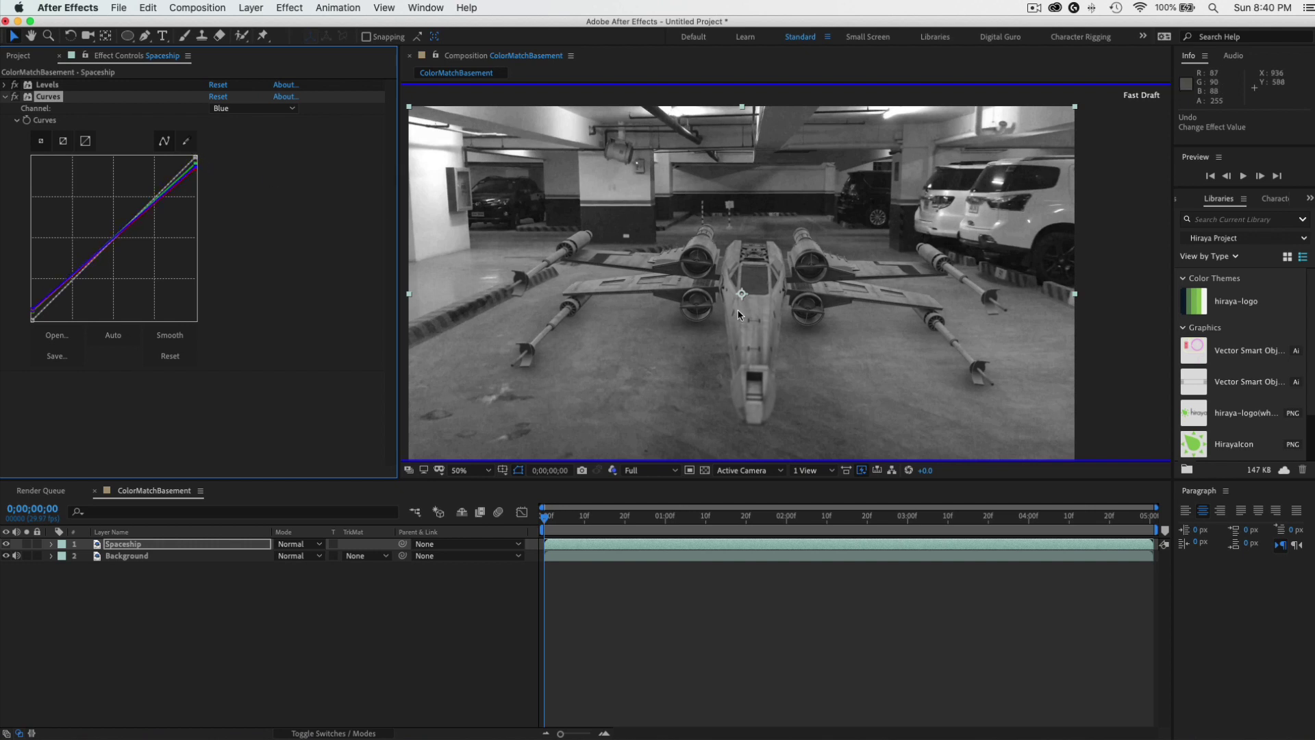
{"action": "scroll", "coordinate": [737, 278], "scroll_direction": "down", "scroll_amount": 1}
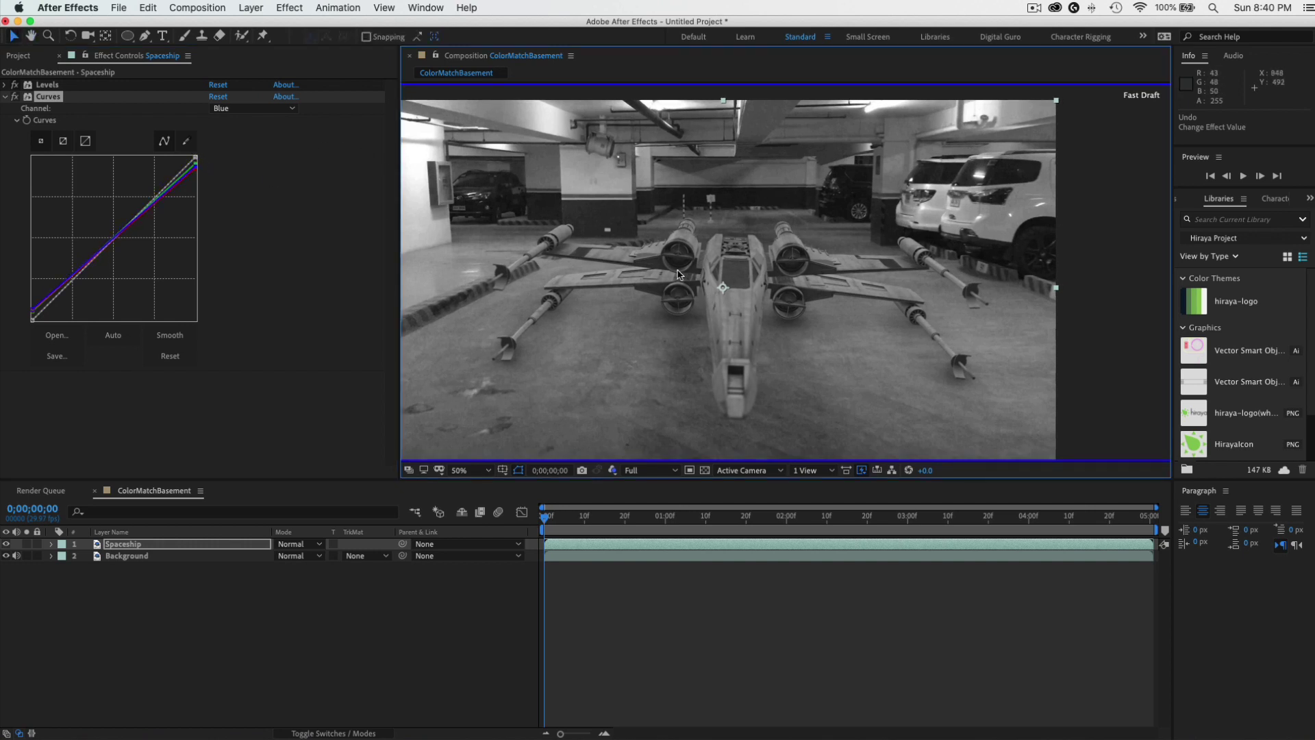
{"action": "scroll", "coordinate": [692, 287], "scroll_direction": "up", "scroll_amount": 1}
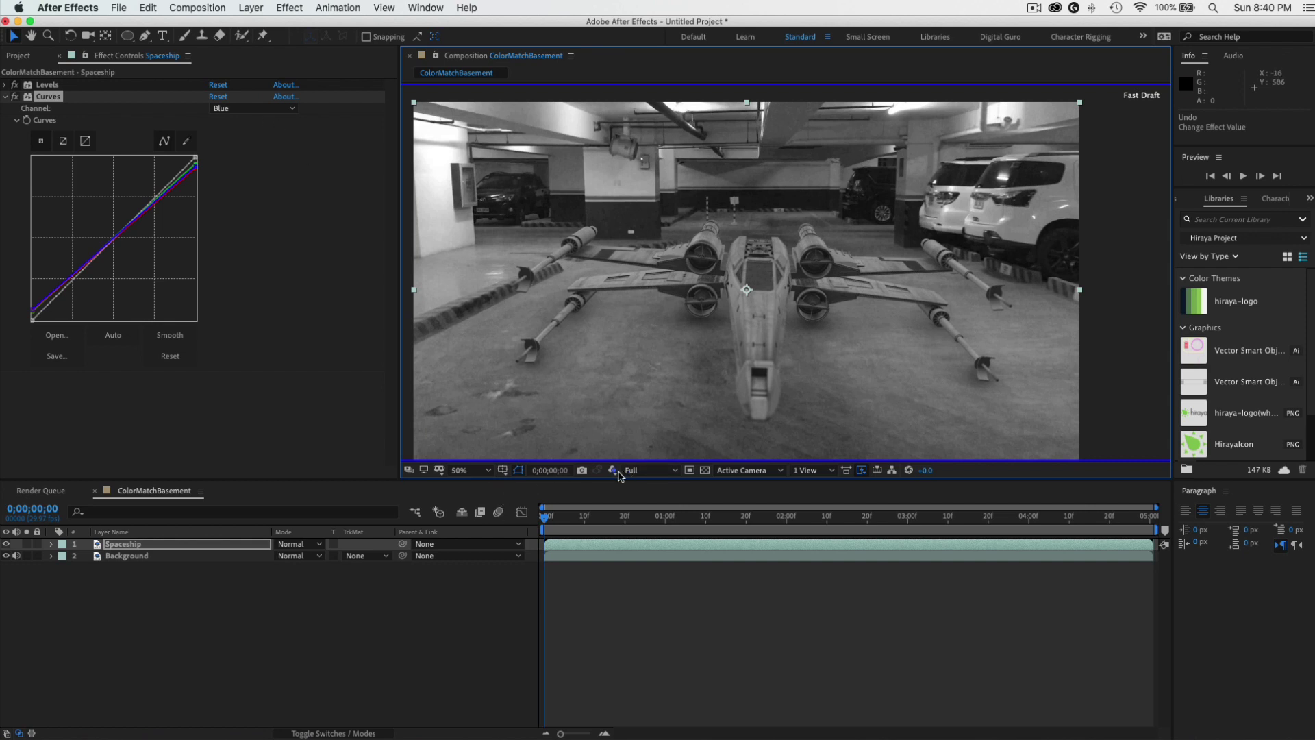
{"action": "left_click", "coordinate": [613, 471]}
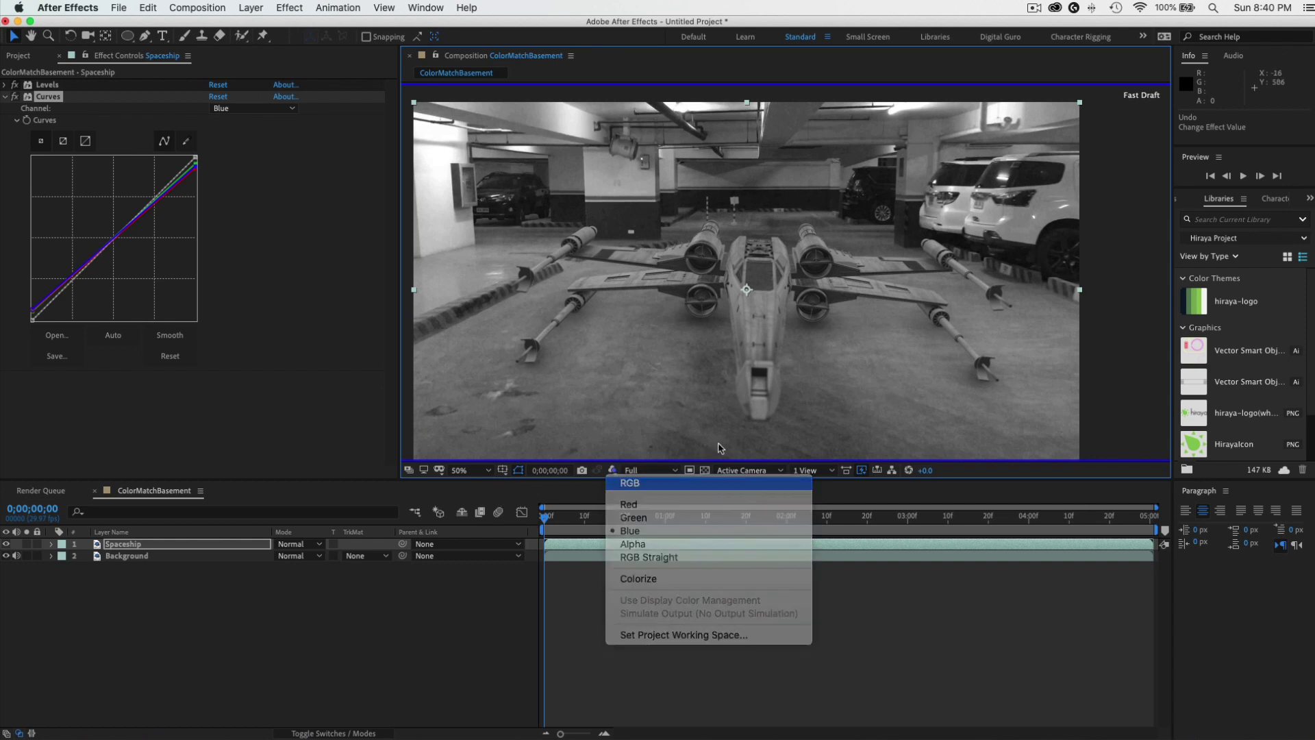
Set the viewer and Curves channel back to RGB and re-enable the Curves effect.
{"action": "left_click", "coordinate": [653, 485]}
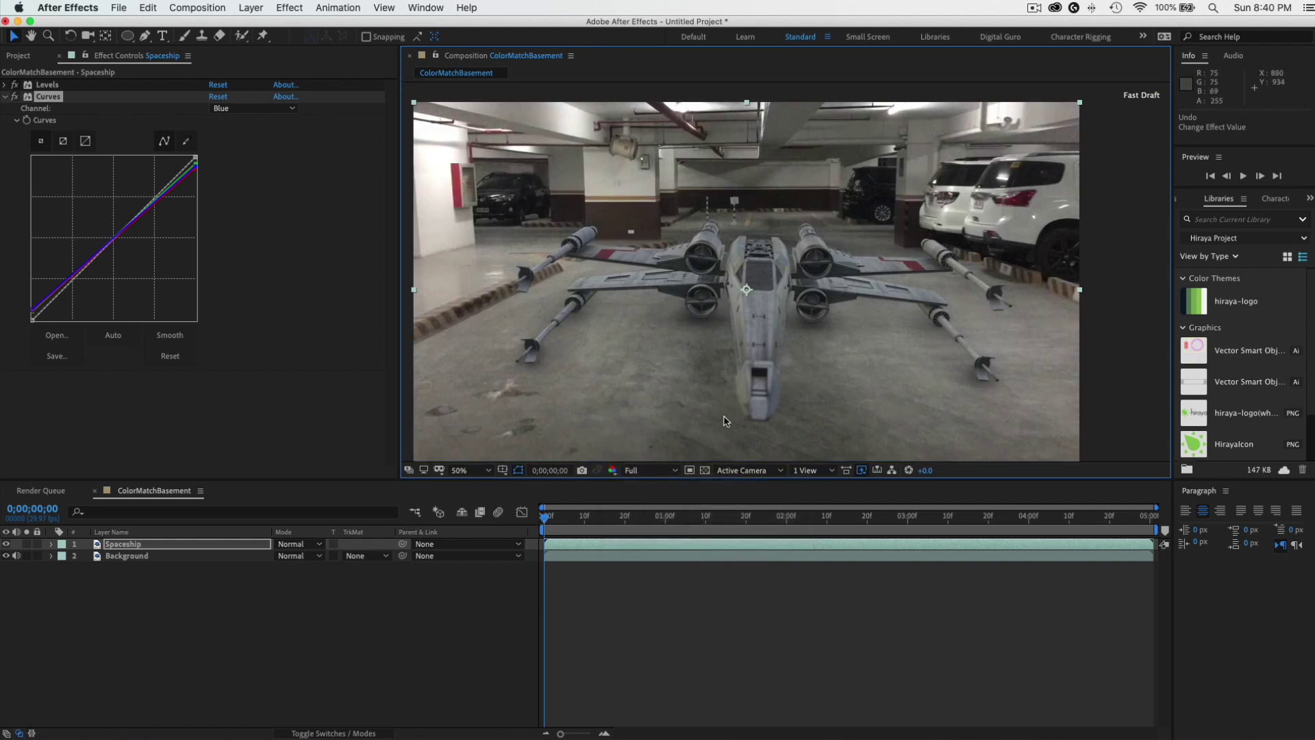
{"action": "left_click", "coordinate": [285, 110]}
{"action": "left_click", "coordinate": [259, 121]}
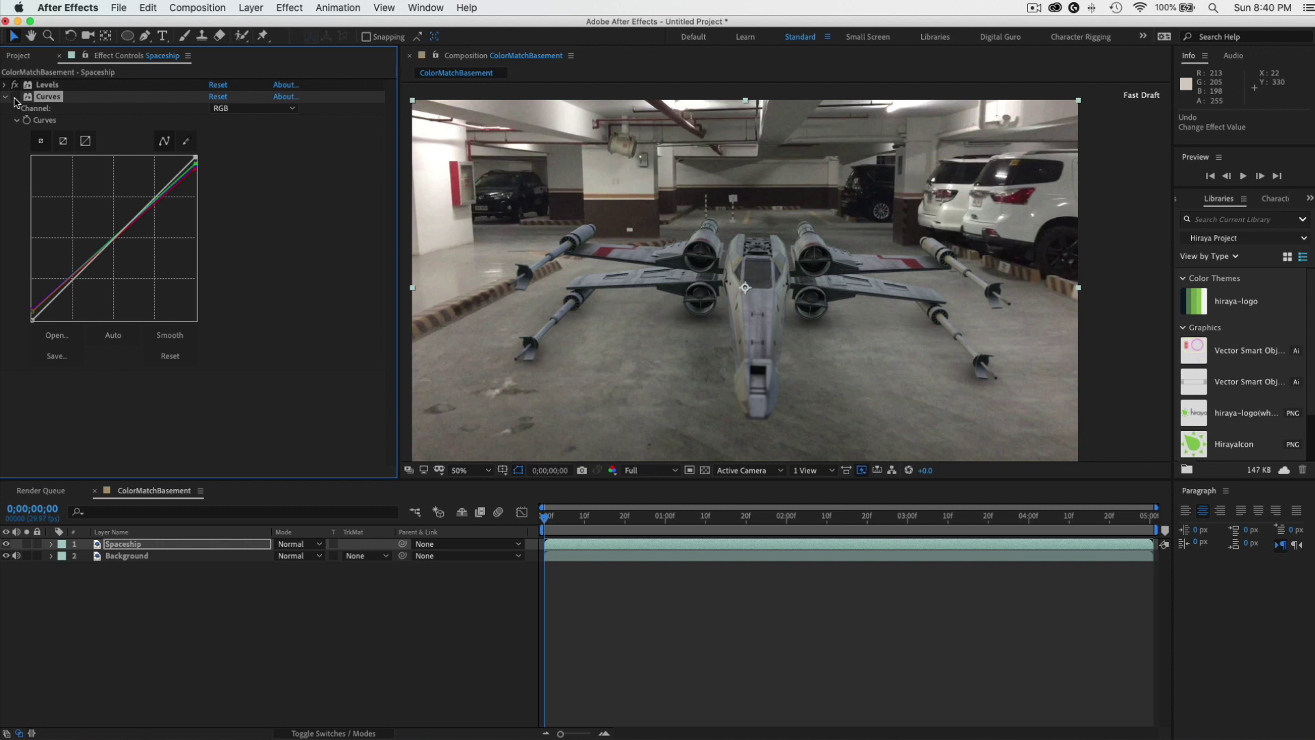
{"action": "left_click", "coordinate": [15, 98]}
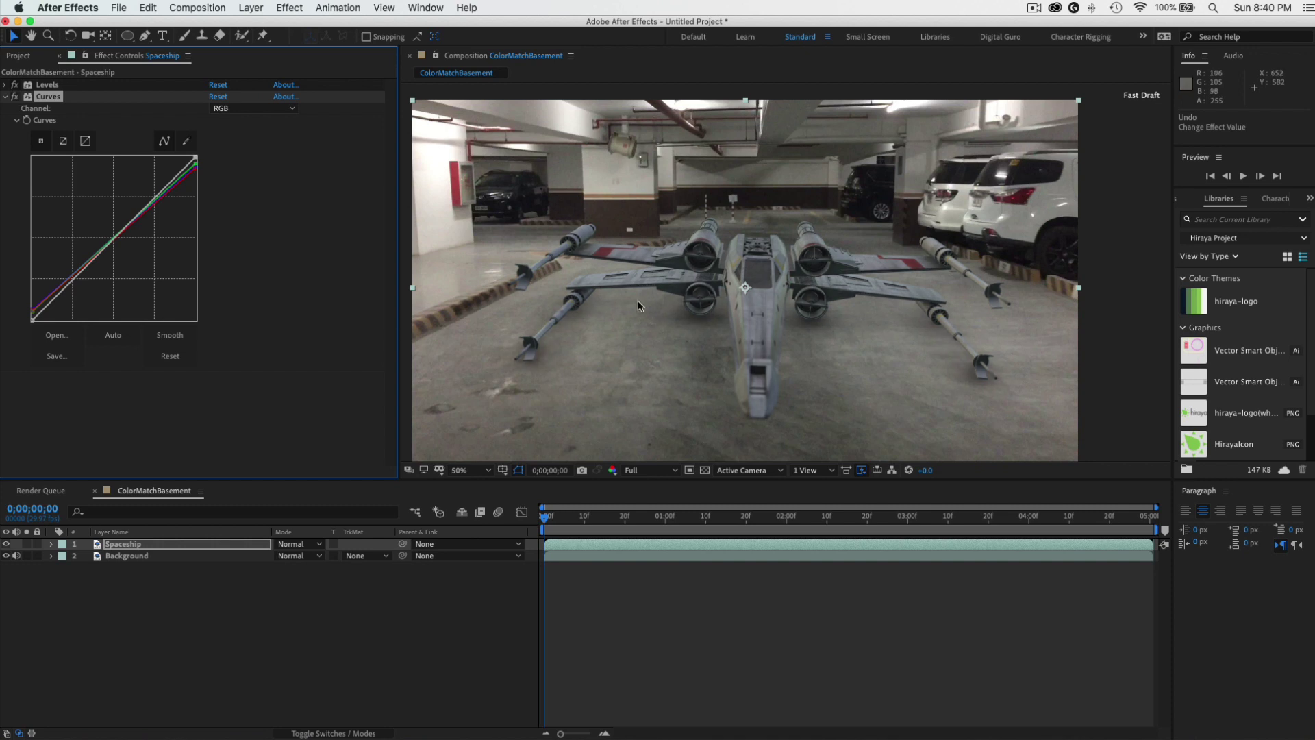
Pan around the colour-matched X-wing, then select the Spaceship layer.
{"action": "left_click_drag", "start_coordinate": [804, 270], "coordinate": [777, 266]}
{"action": "key", "text": "v"}
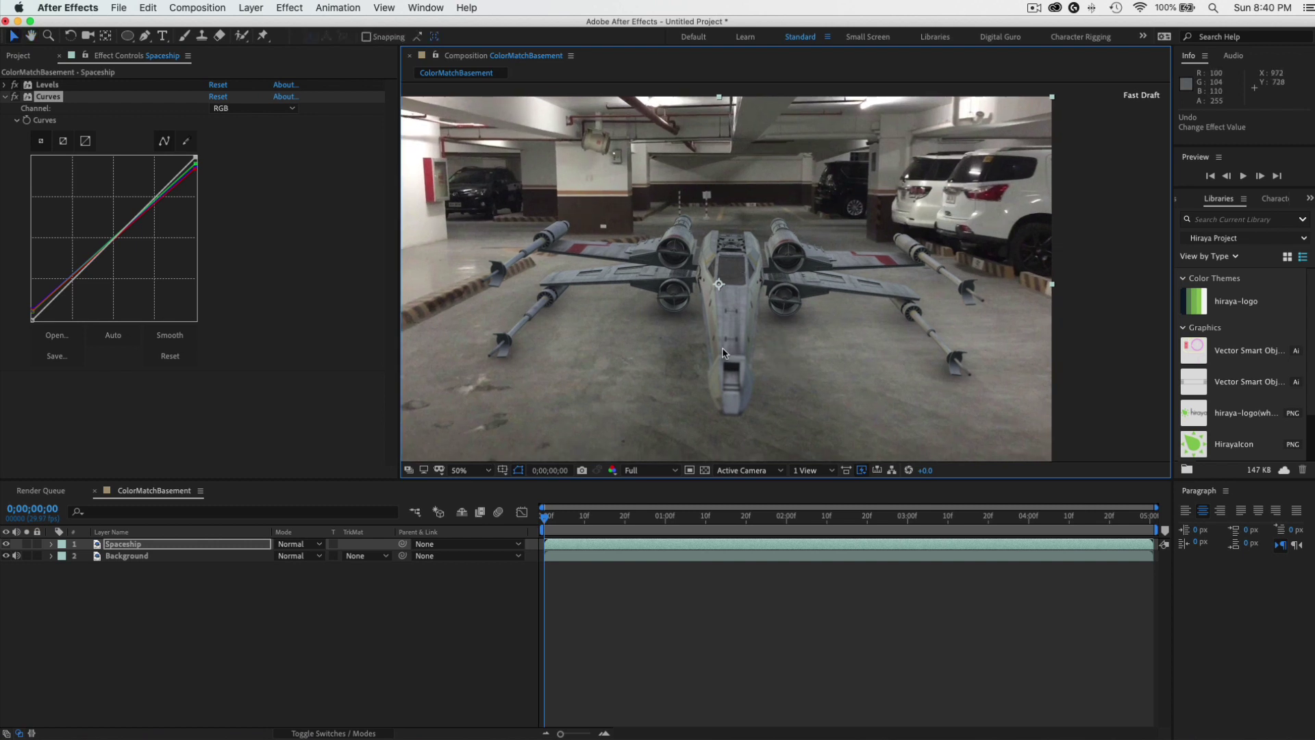
{"action": "left_click_drag", "start_coordinate": [725, 350], "coordinate": [724, 340]}
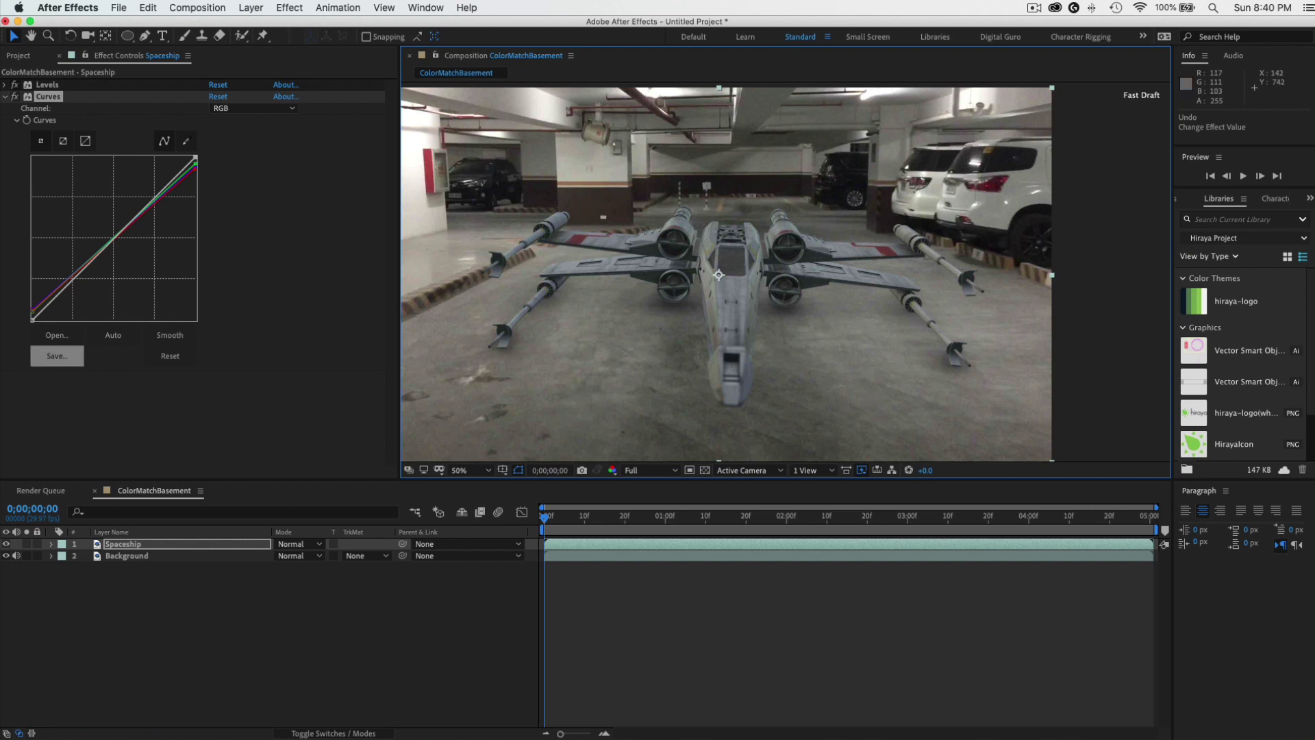
{"action": "left_click_drag", "start_coordinate": [655, 279], "coordinate": [687, 305]}
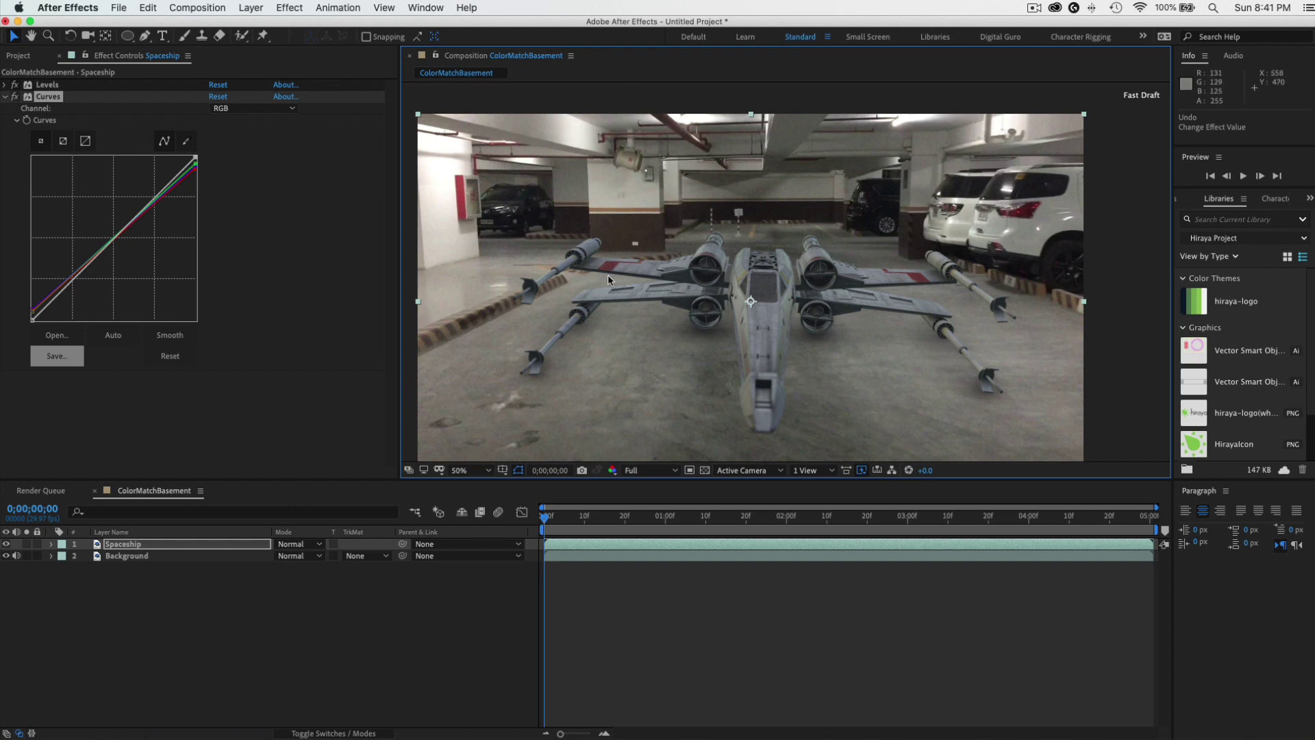
{"action": "scroll", "coordinate": [617, 278], "scroll_direction": "right", "scroll_amount": 3}
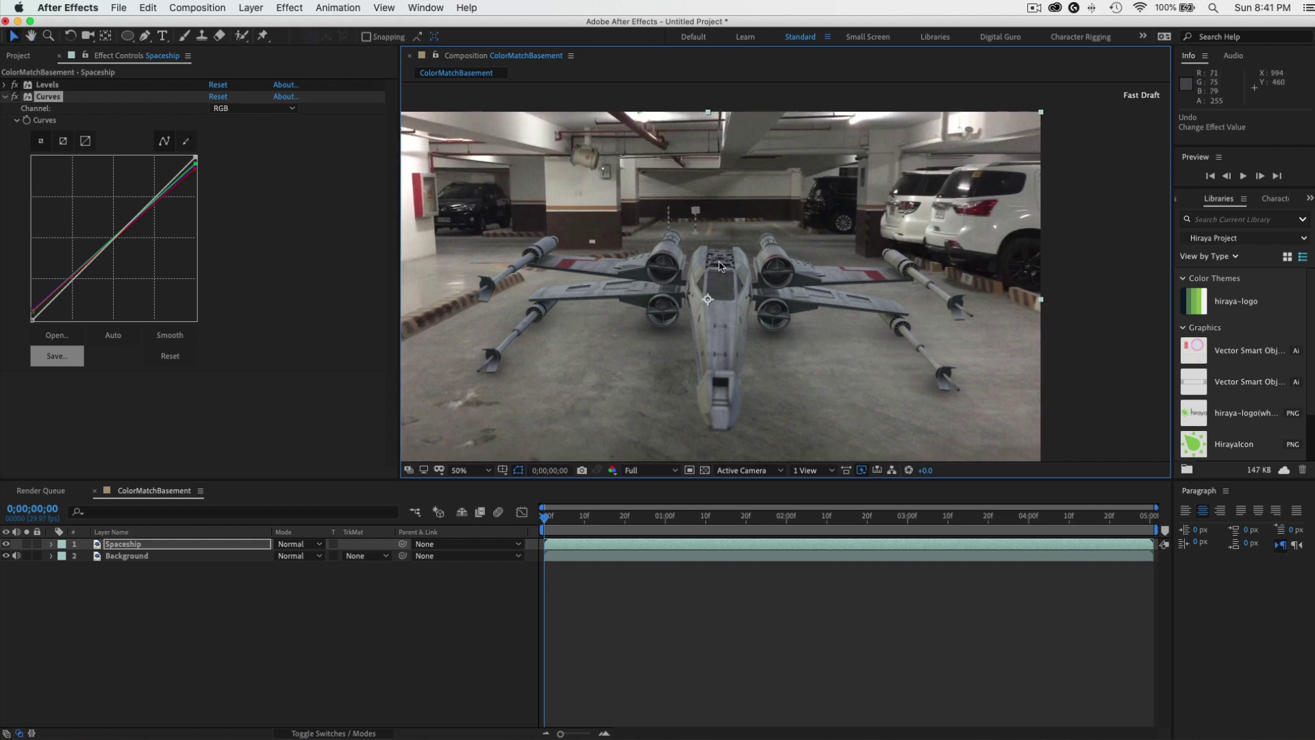
{"action": "scroll", "coordinate": [685, 219], "scroll_direction": "up", "scroll_amount": 3}
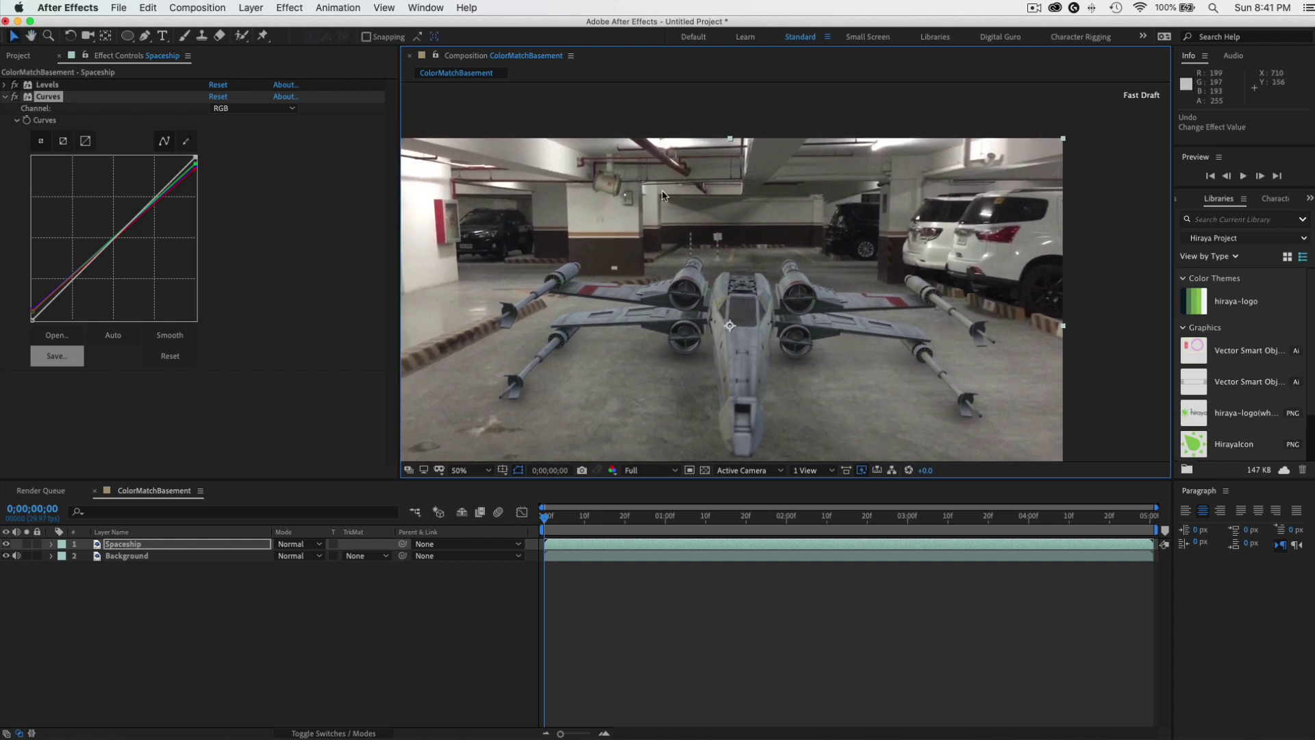
{"action": "scroll", "coordinate": [658, 206], "scroll_direction": "down", "scroll_amount": 3}
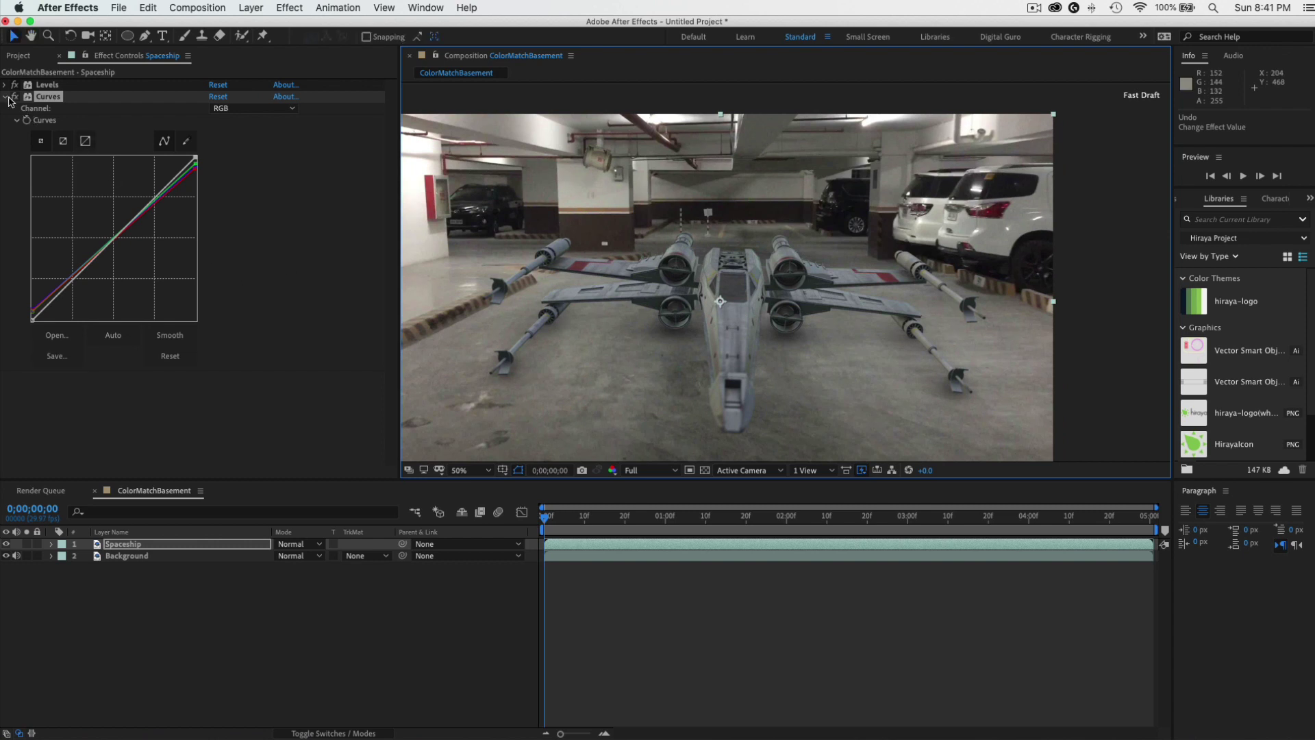
{"action": "left_click", "coordinate": [182, 552]}
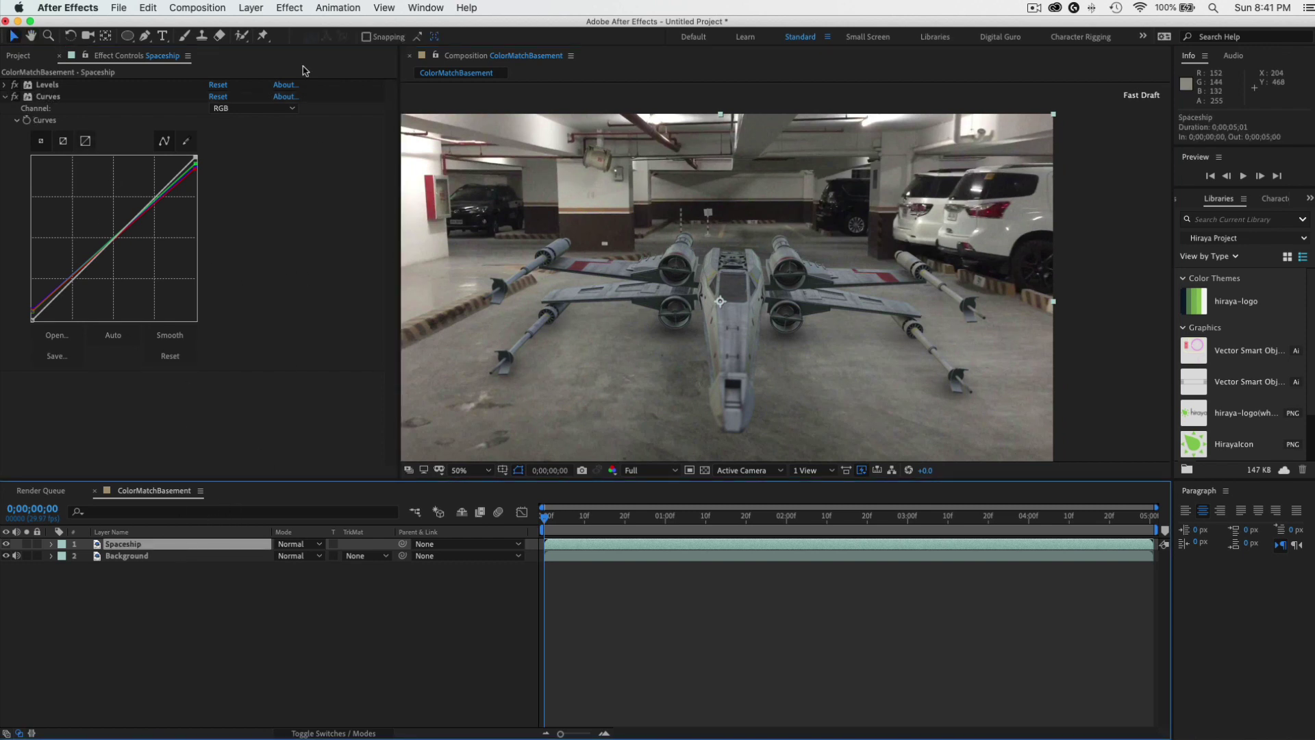
{"action": "left_click", "coordinate": [289, 7]}
Apply Effect > Color Correction > Hue/Saturation to the Spaceship layer.
{"action": "mouse_move", "coordinate": [456, 165]}
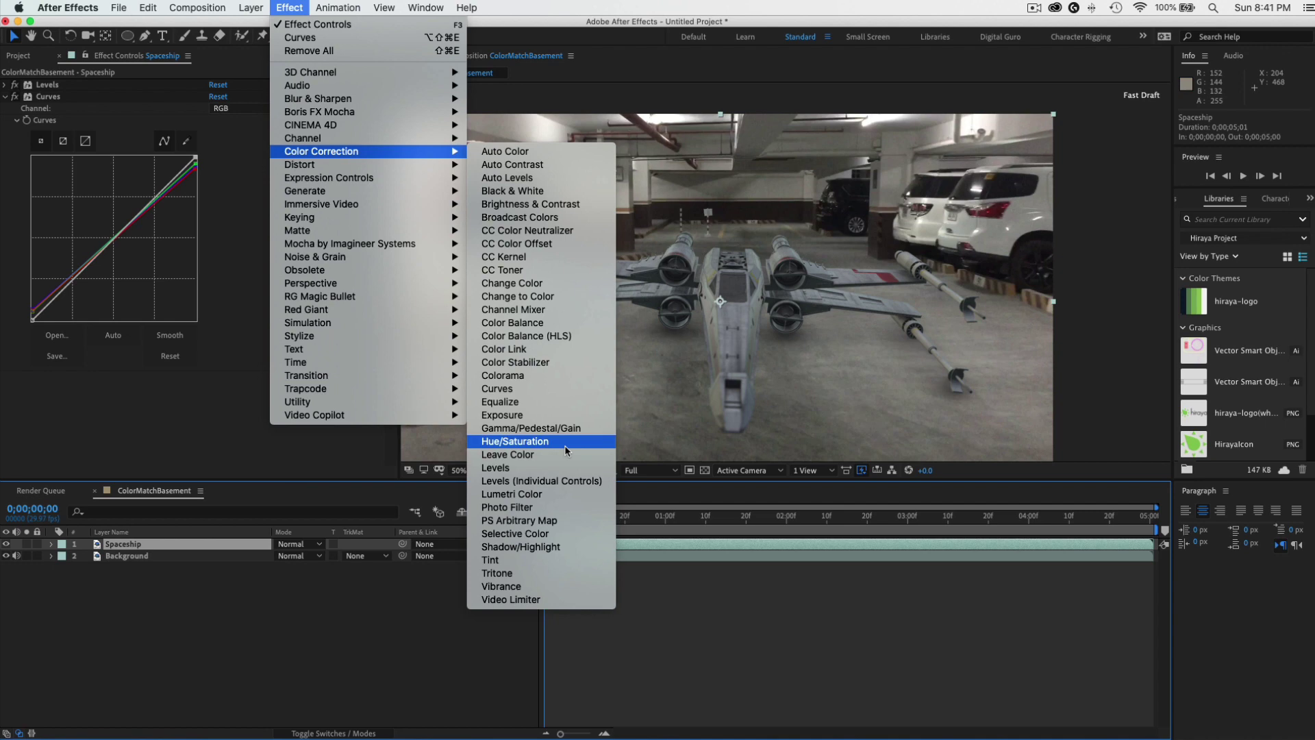
{"action": "left_click", "coordinate": [566, 447]}
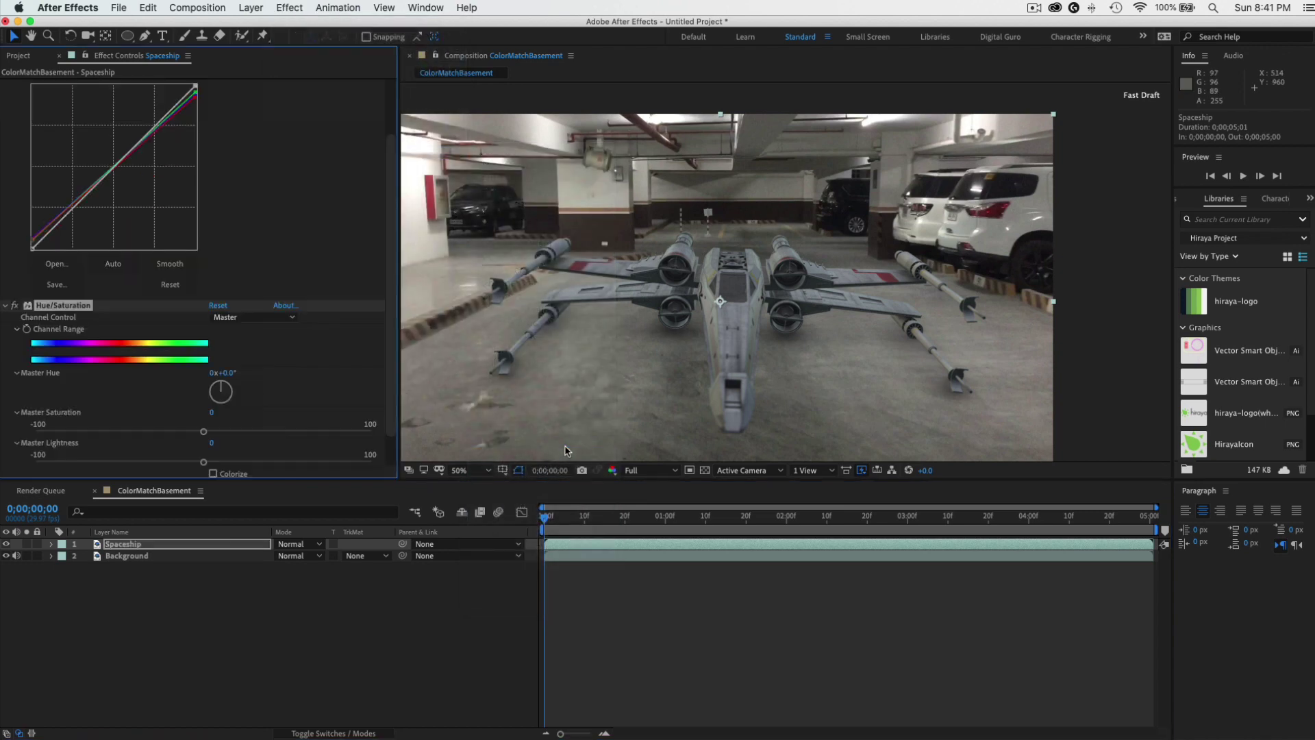
{"action": "left_click_drag", "start_coordinate": [612, 296], "coordinate": [689, 335]}
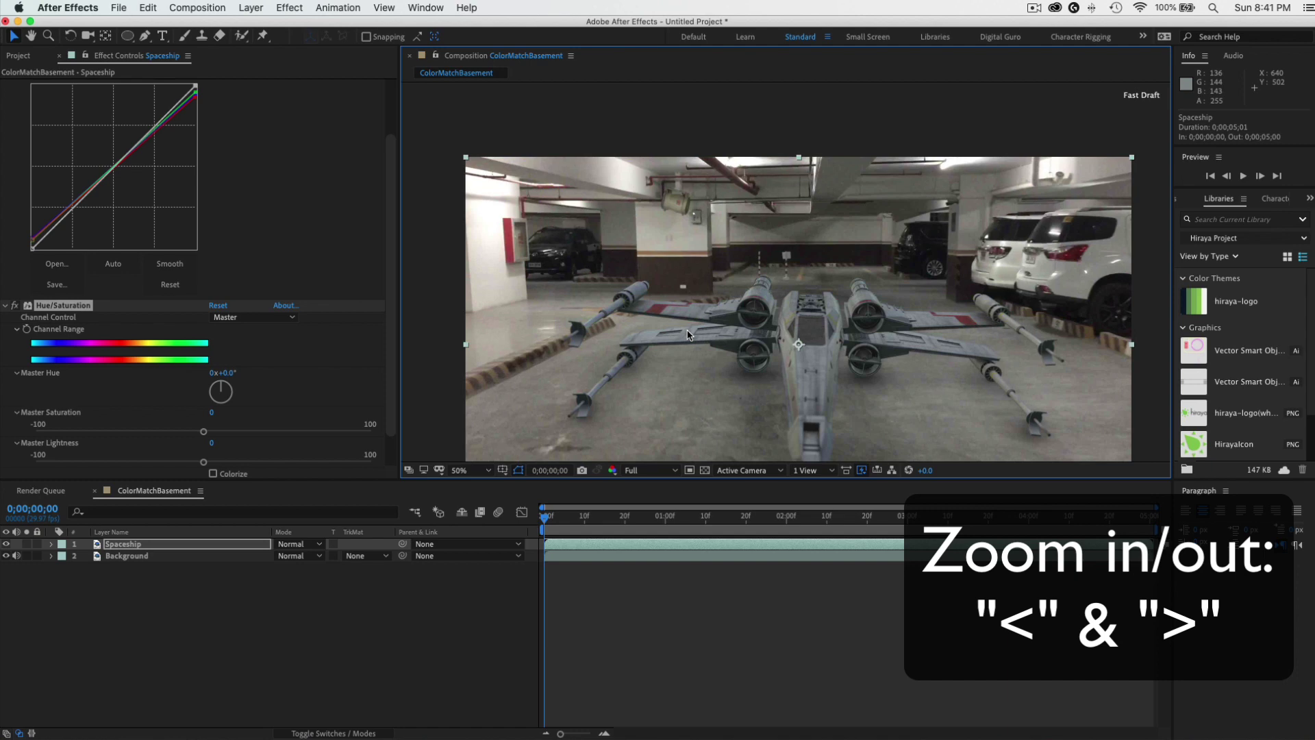
Zoom to 200% and back to 100%, panning to inspect the ship's left wing.
{"action": "key", "text": "period"}
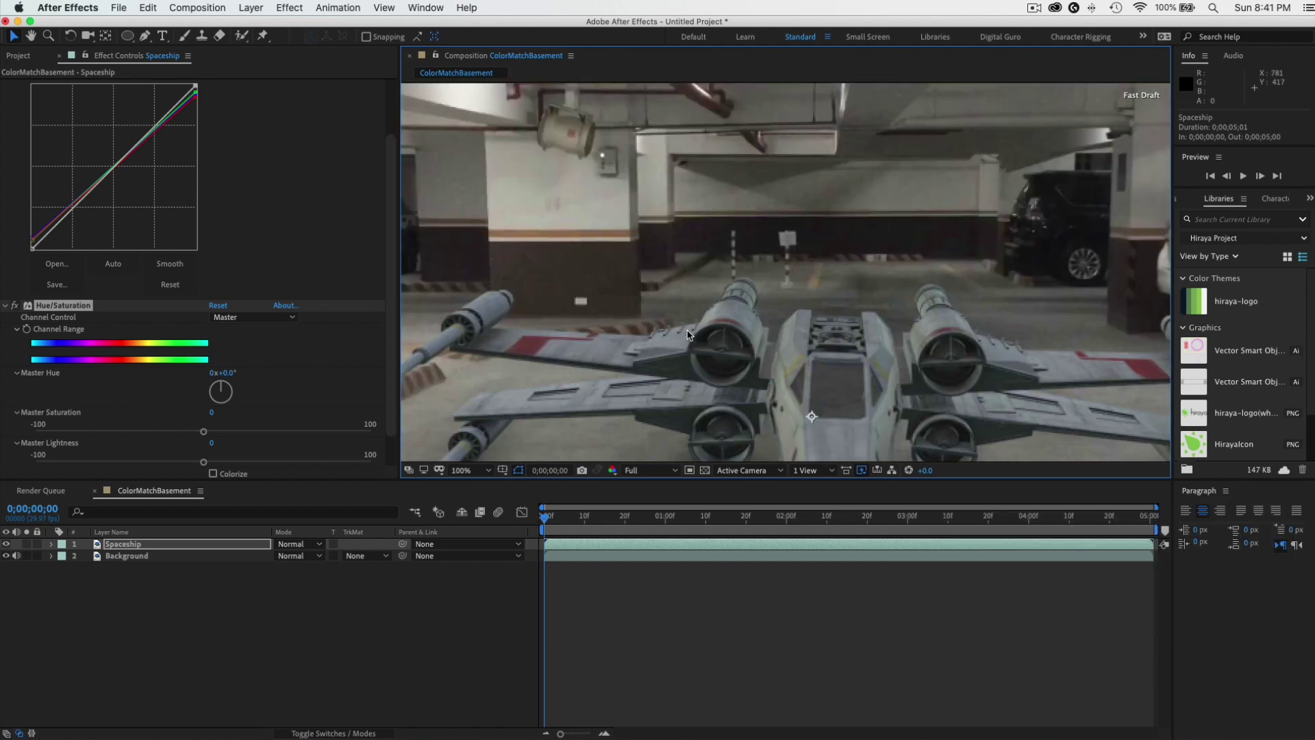
{"action": "key", "text": "period"}
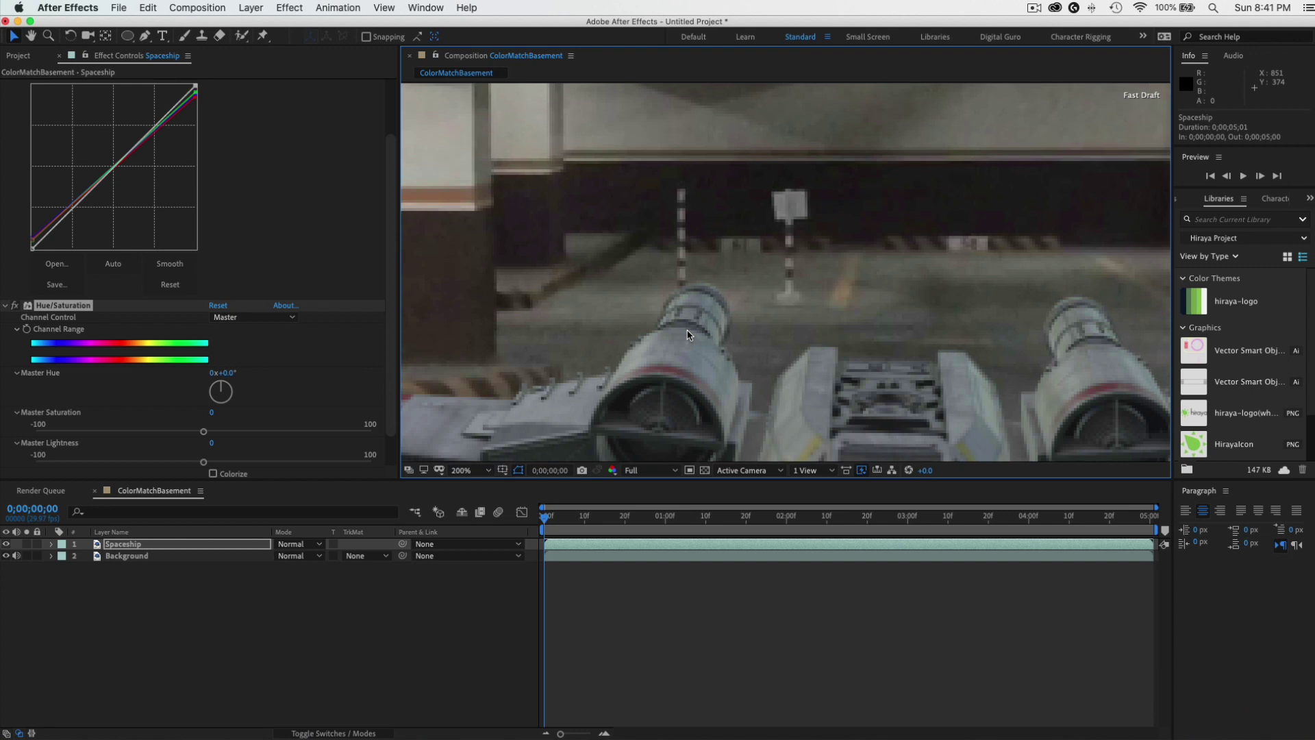
{"action": "key", "text": "comma"}
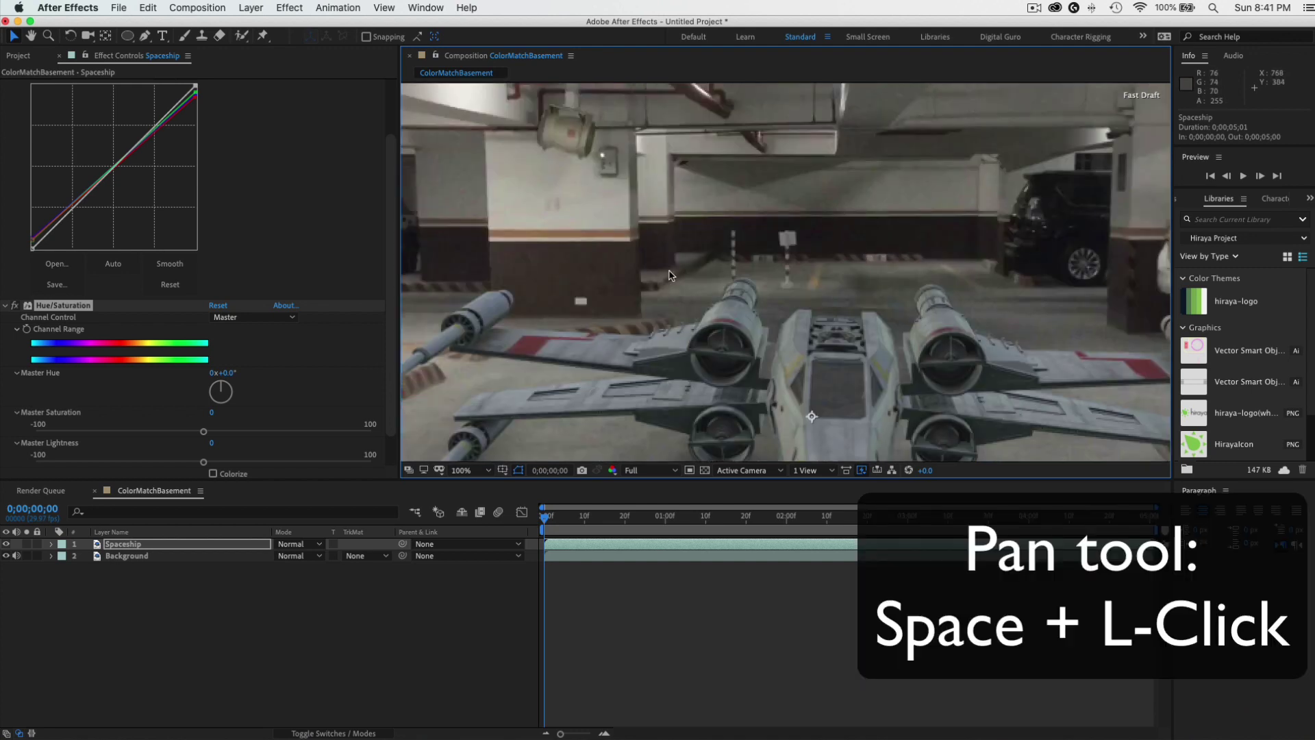
{"action": "key", "text": "space"}
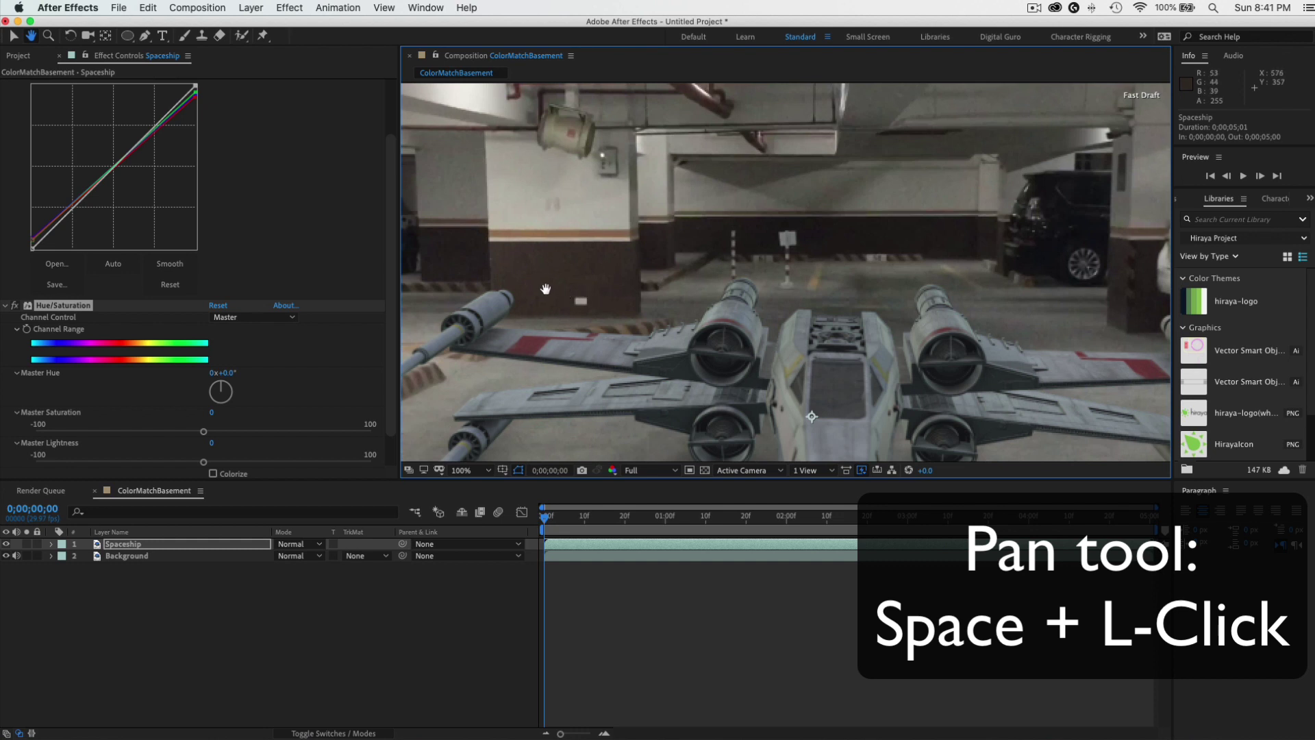
{"action": "mouse_move", "coordinate": [543, 289]}
{"action": "left_mouse_down"}
{"action": "mouse_move", "coordinate": [615, 277]}
{"action": "mouse_move", "coordinate": [760, 292]}
{"action": "left_mouse_up"}
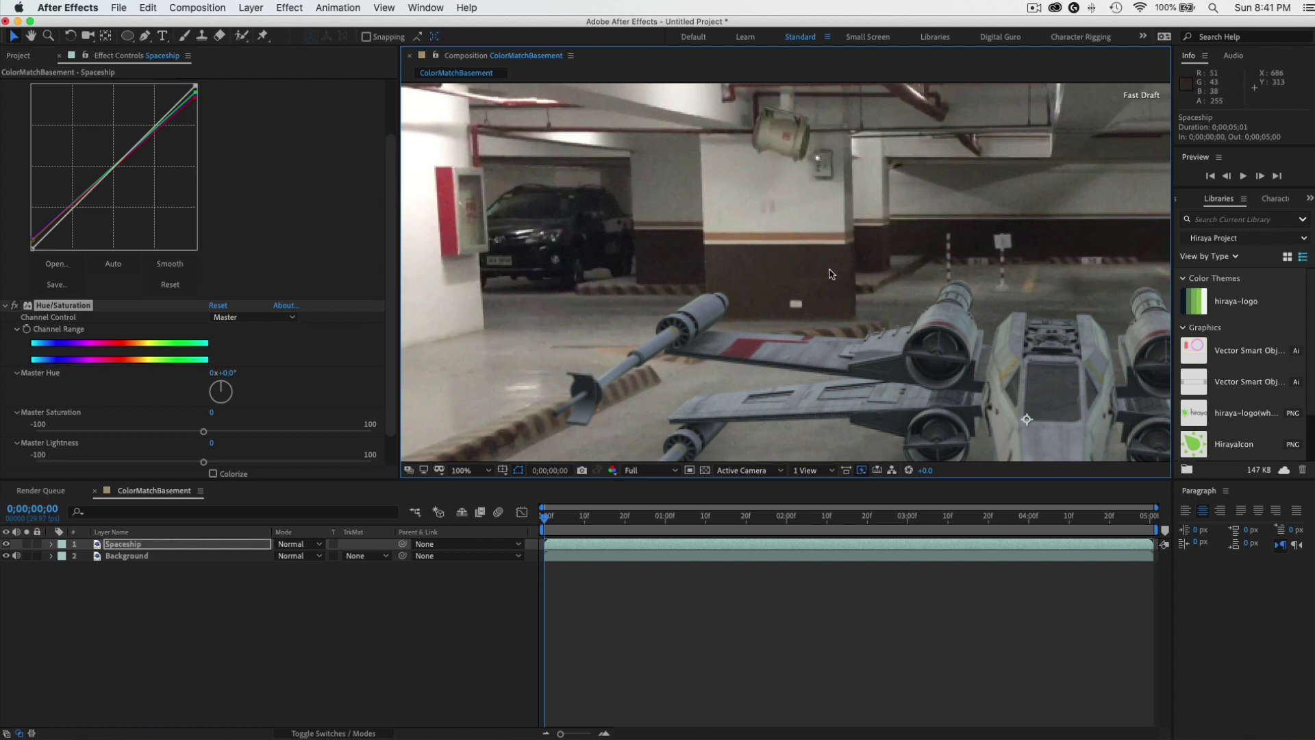
{"action": "scroll", "coordinate": [157, 386], "scroll_direction": "down", "scroll_amount": 2}
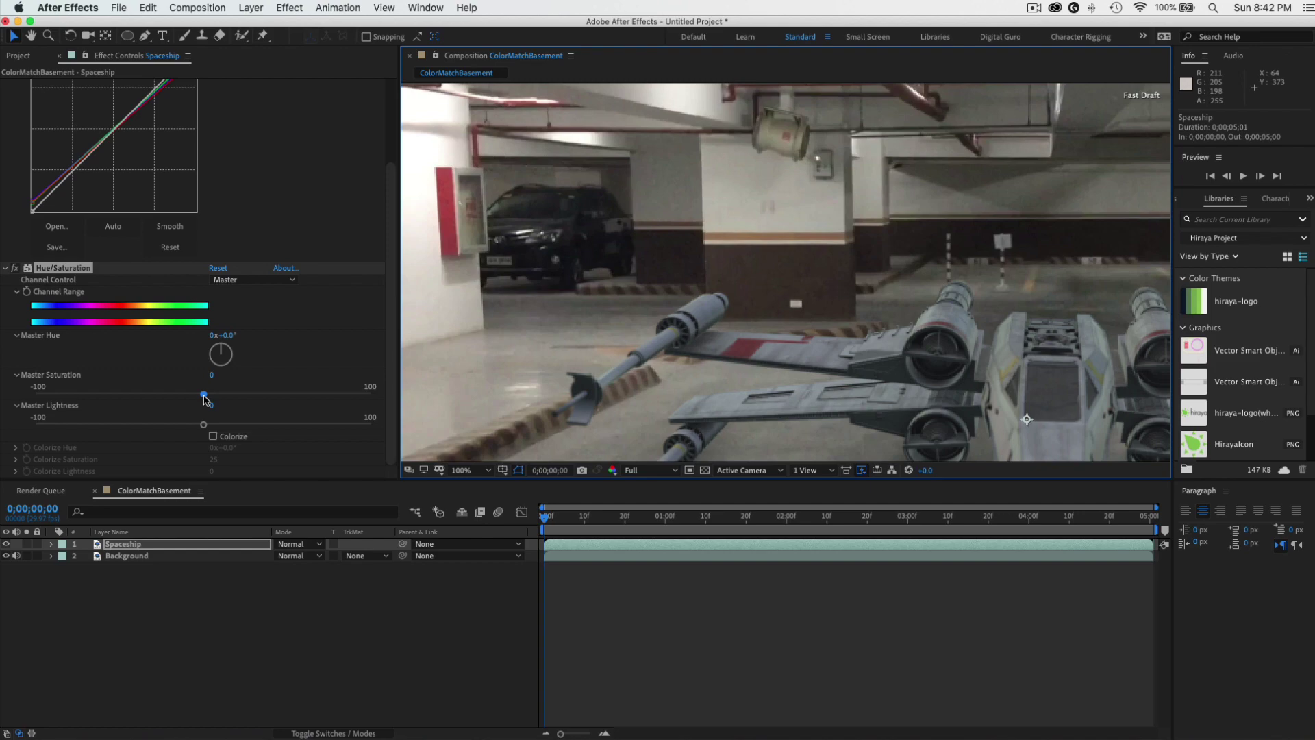
Drag Master Saturation to -33, compare Hue/Saturation off and on, then collapse Curves.
{"action": "left_click_drag", "start_coordinate": [203, 396], "coordinate": [159, 398]}
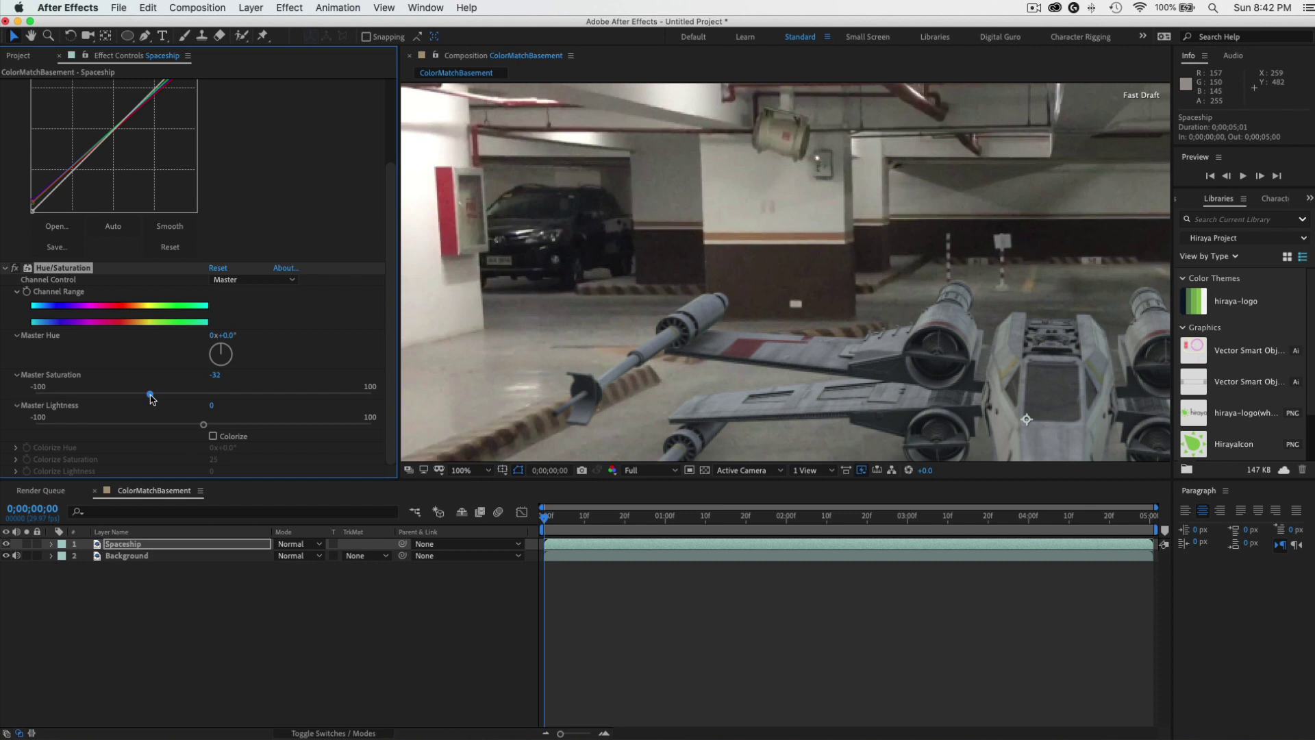
{"action": "key", "text": "comma"}
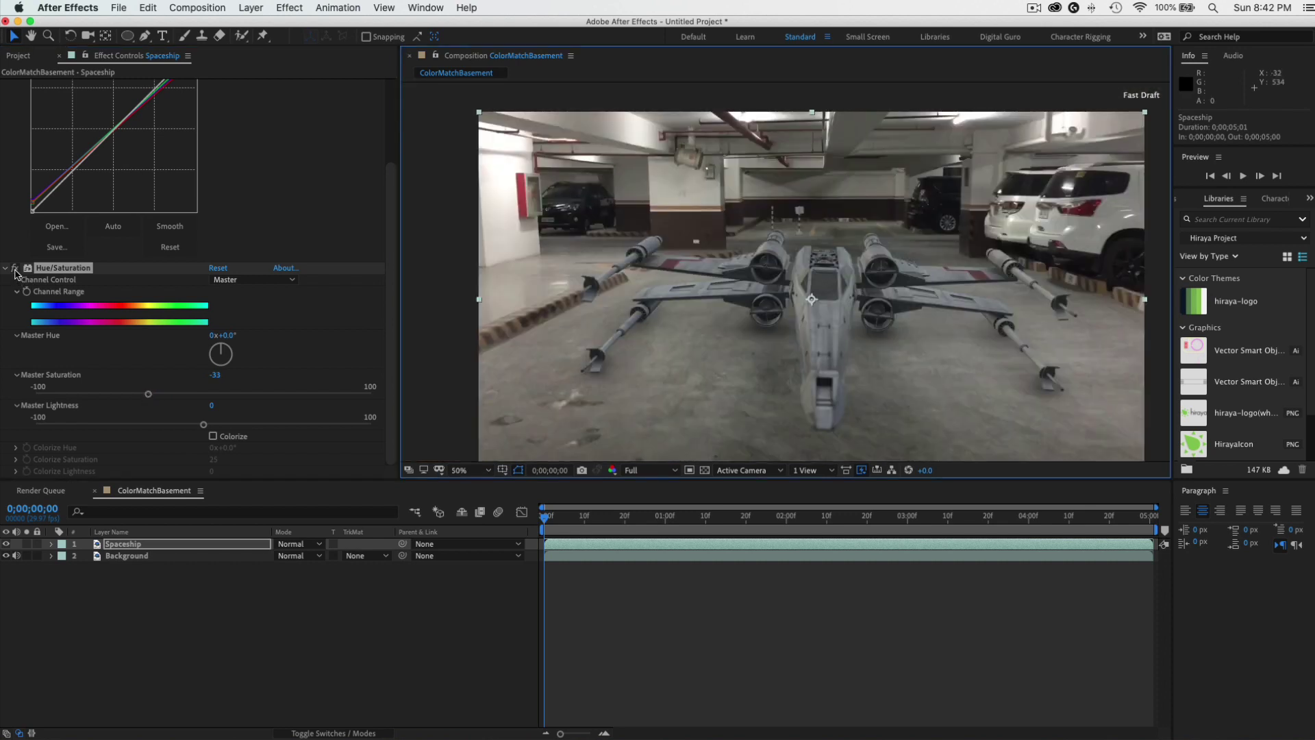
{"action": "left_click", "coordinate": [14, 269]}
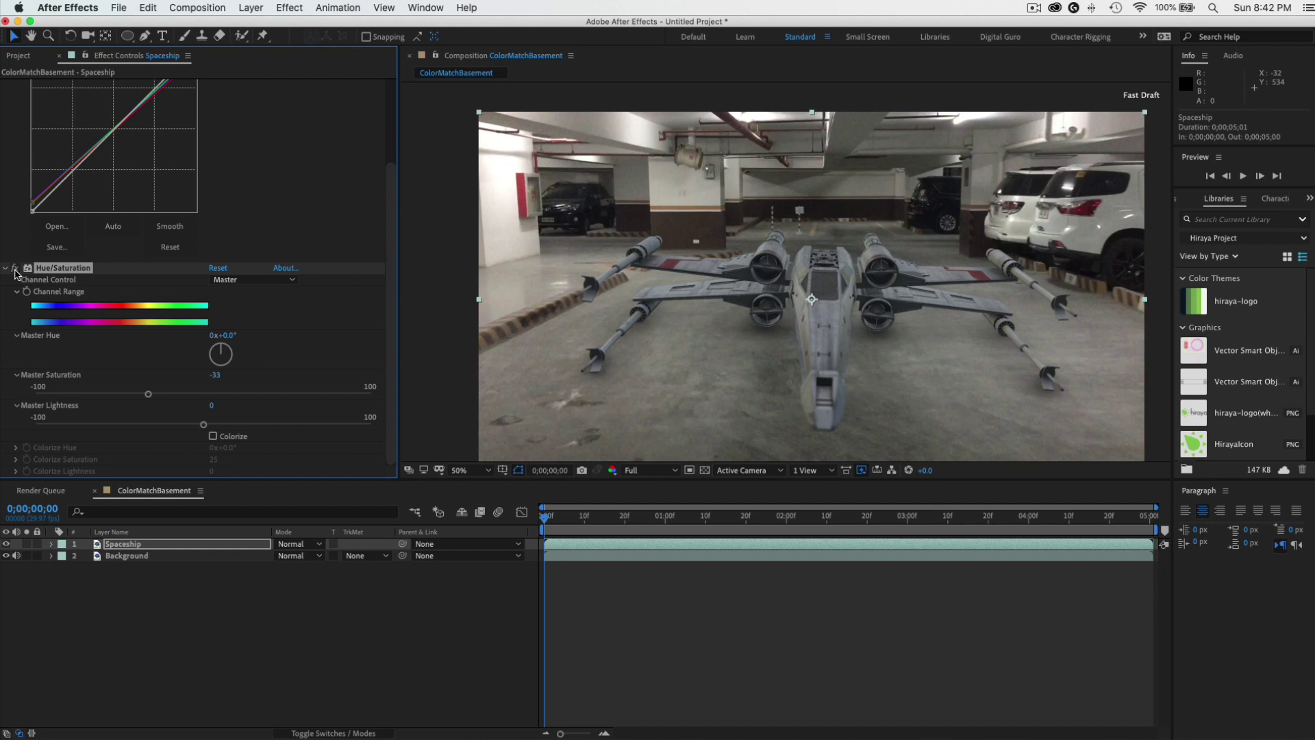
{"action": "left_click", "coordinate": [14, 268]}
{"action": "scroll", "coordinate": [17, 272], "scroll_direction": "up", "scroll_amount": 5}
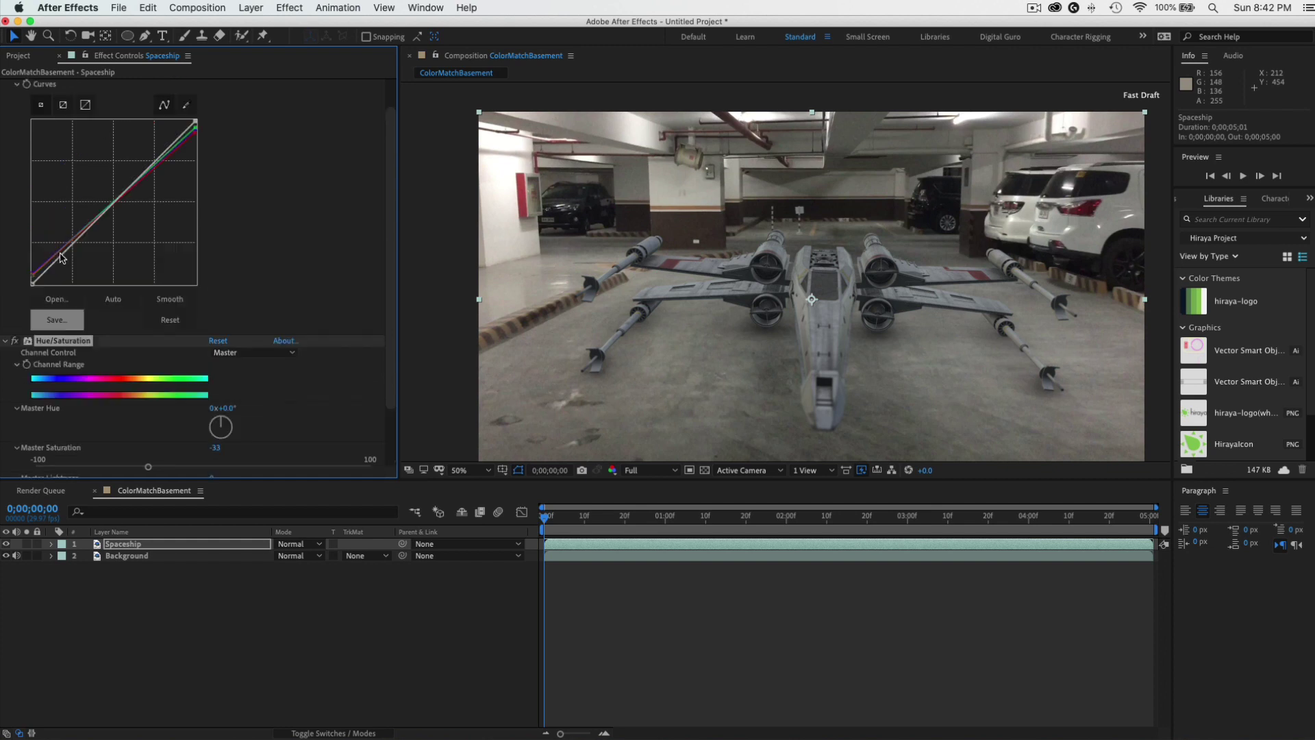
{"action": "left_click", "coordinate": [6, 97]}
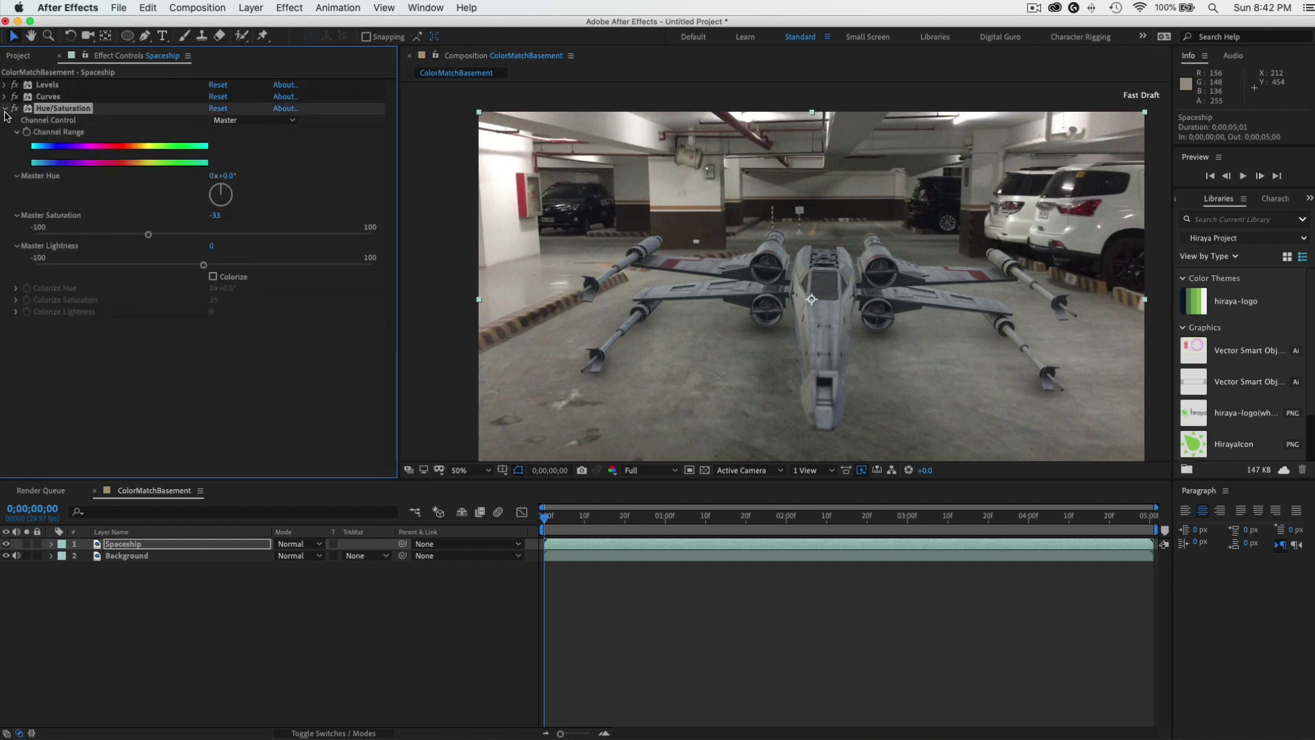
{"action": "left_click", "coordinate": [5, 109]}
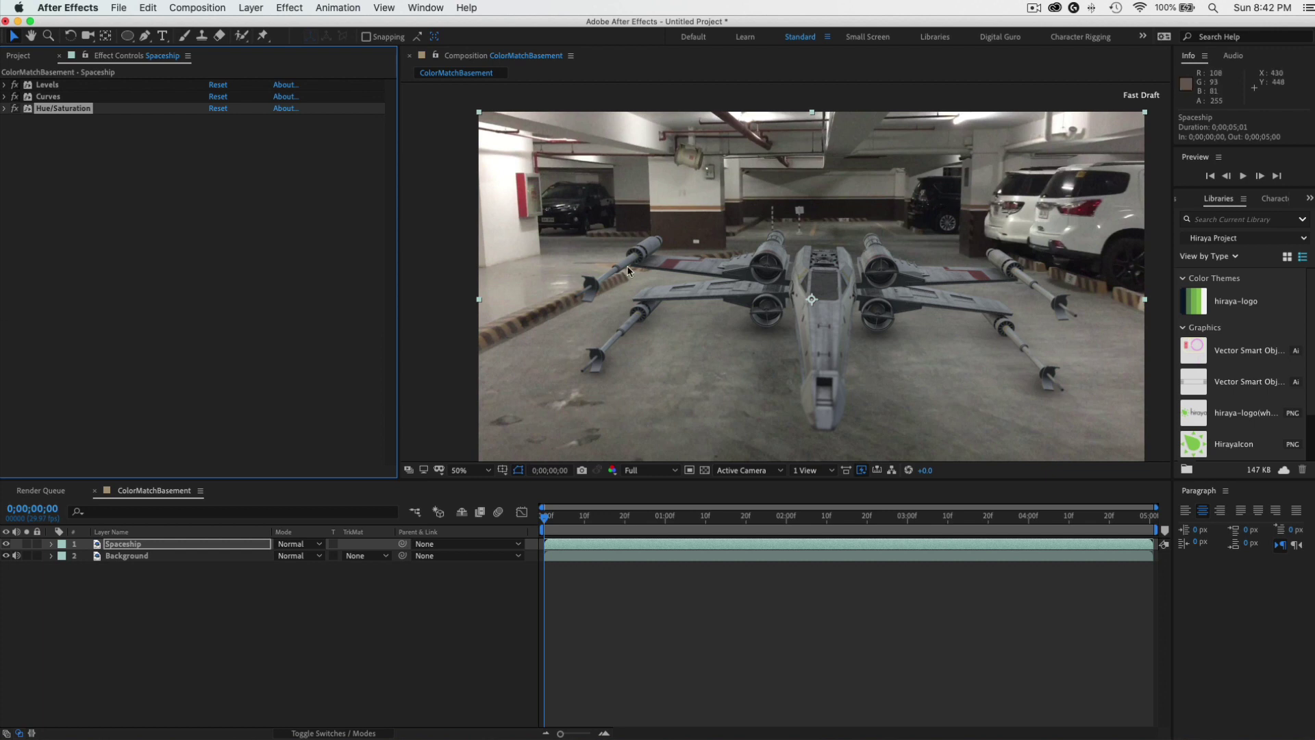
{"action": "mouse_move", "coordinate": [787, 285]}
{"action": "left_mouse_down"}
{"action": "mouse_move", "coordinate": [825, 287]}
{"action": "mouse_move", "coordinate": [810, 259]}
{"action": "left_mouse_up"}
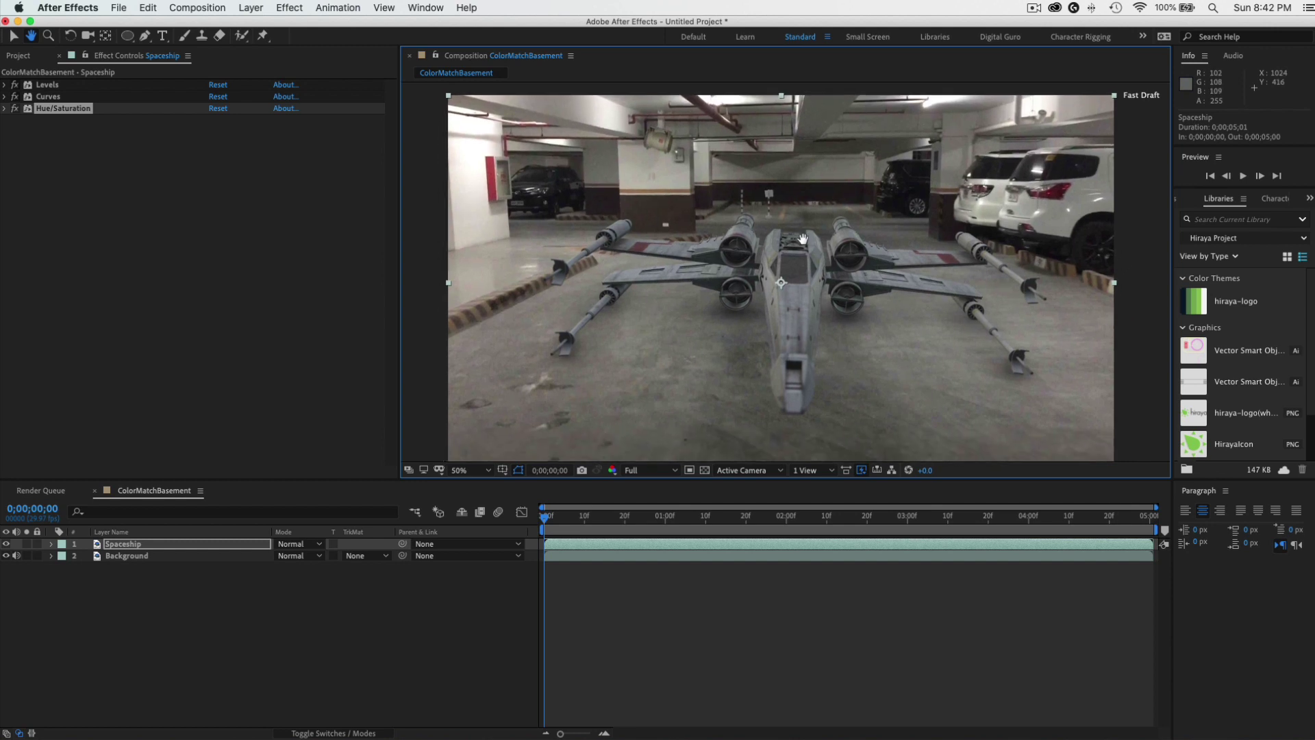
{"action": "left_click_drag", "start_coordinate": [826, 267], "coordinate": [822, 266]}
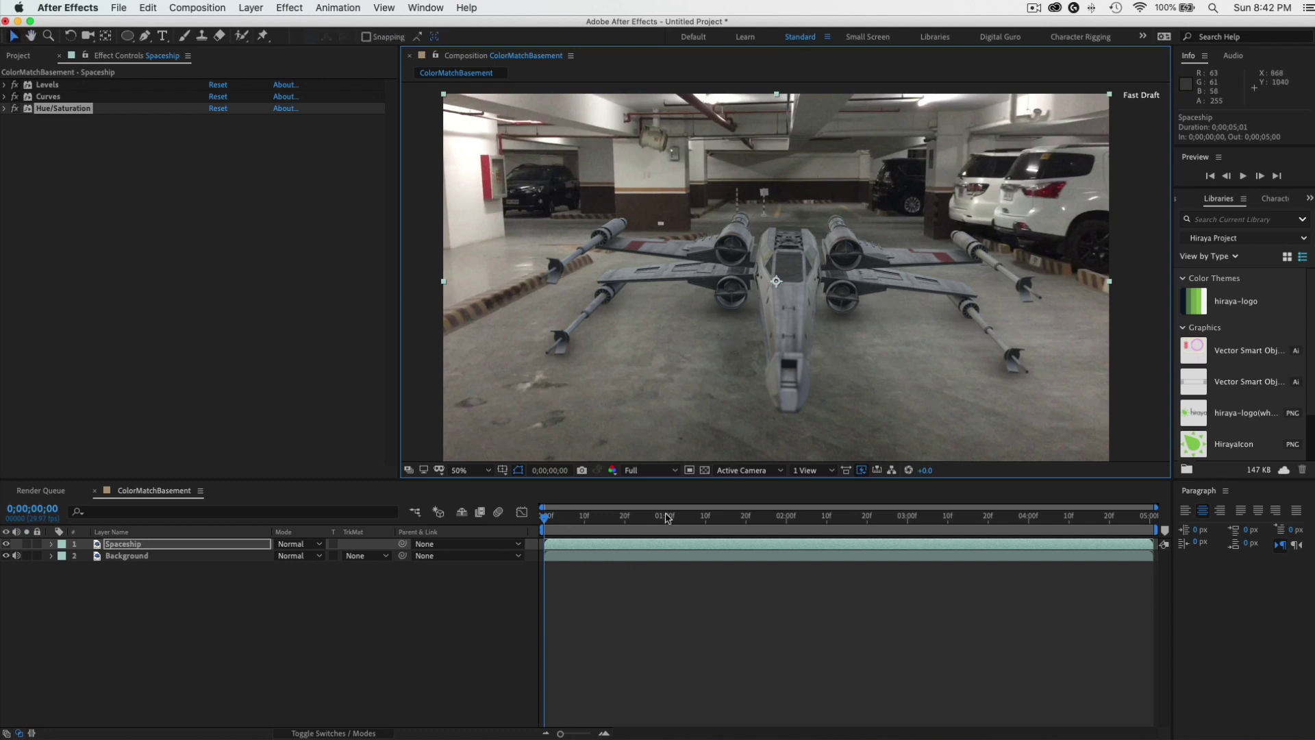
{"action": "left_click_drag", "start_coordinate": [616, 525], "coordinate": [617, 525]}
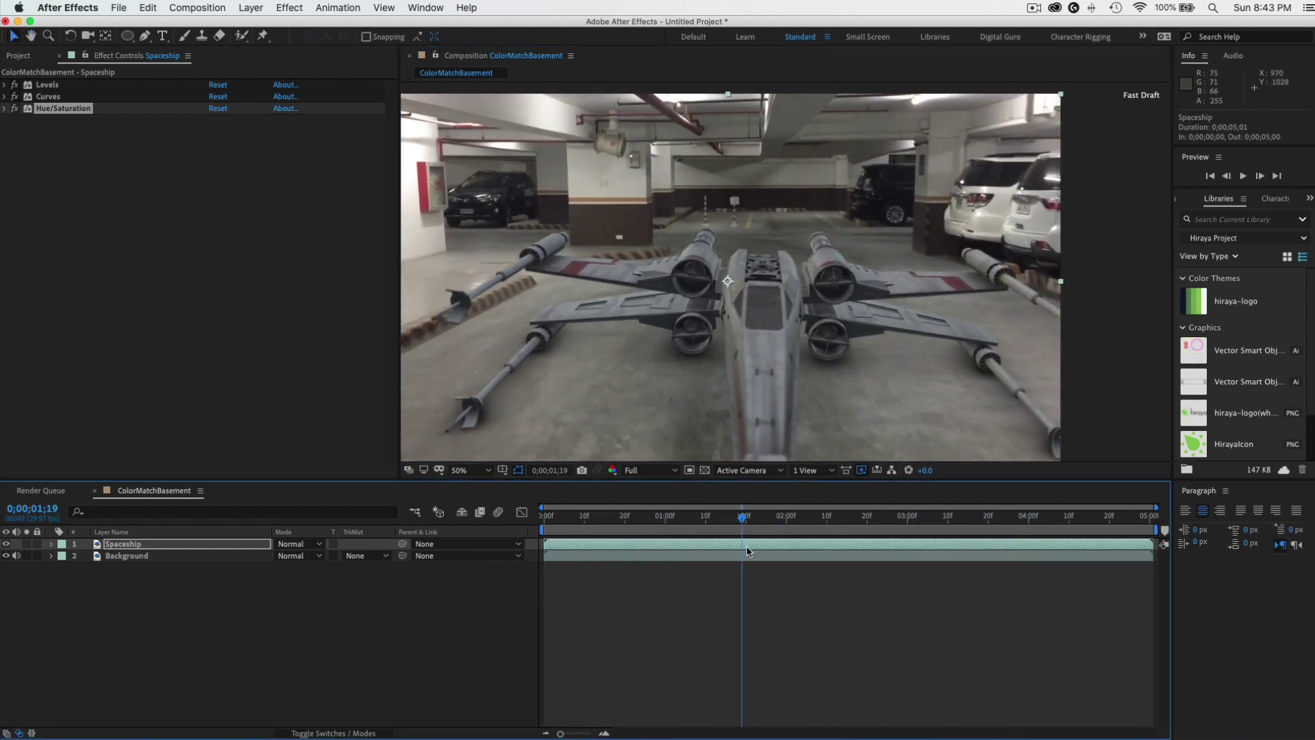
{"action": "key", "text": "space"}
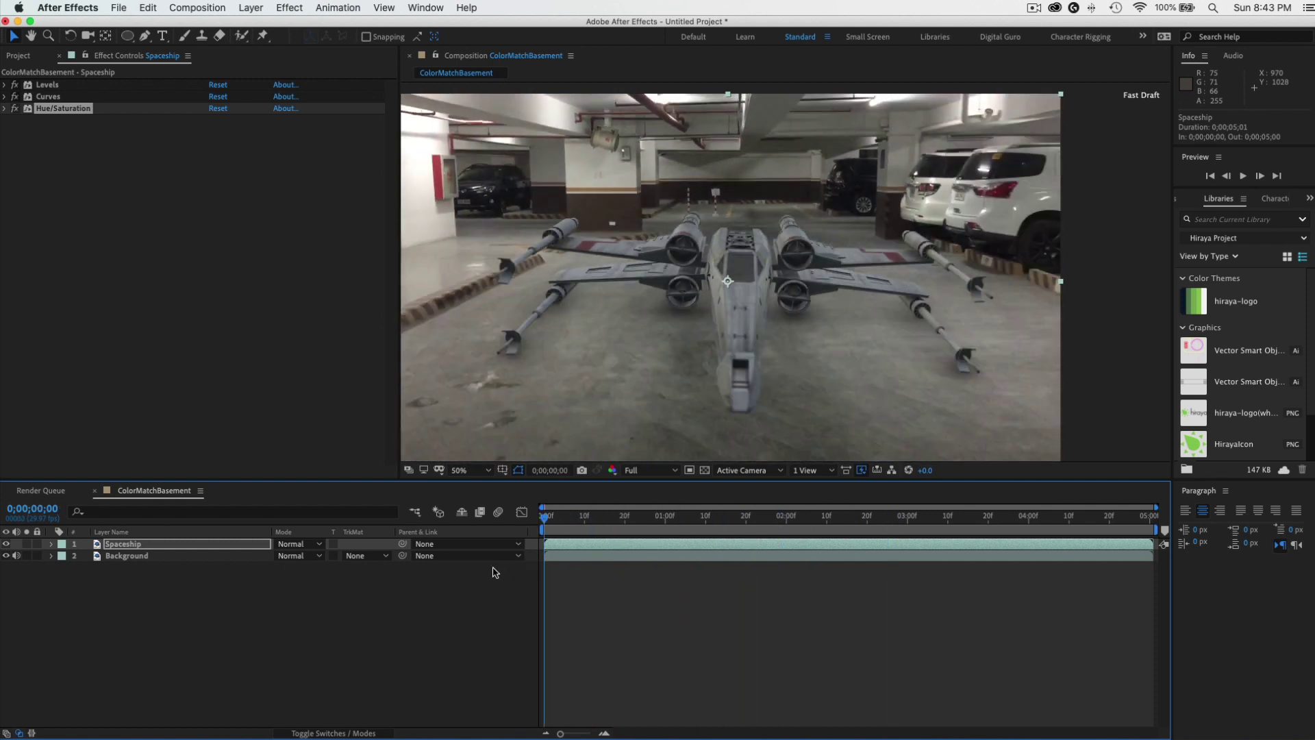
{"action": "left_click_drag", "start_coordinate": [911, 235], "coordinate": [914, 235]}
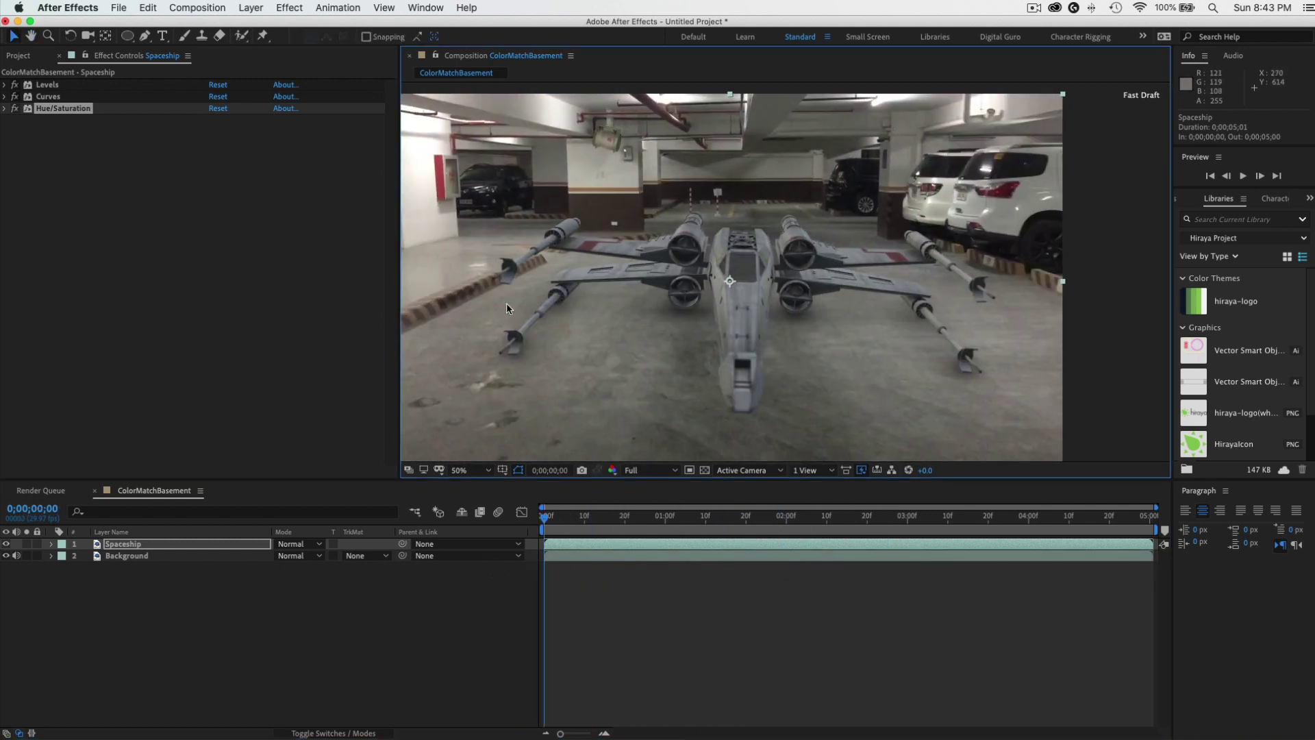
{"action": "left_click_drag", "start_coordinate": [711, 266], "coordinate": [702, 268]}
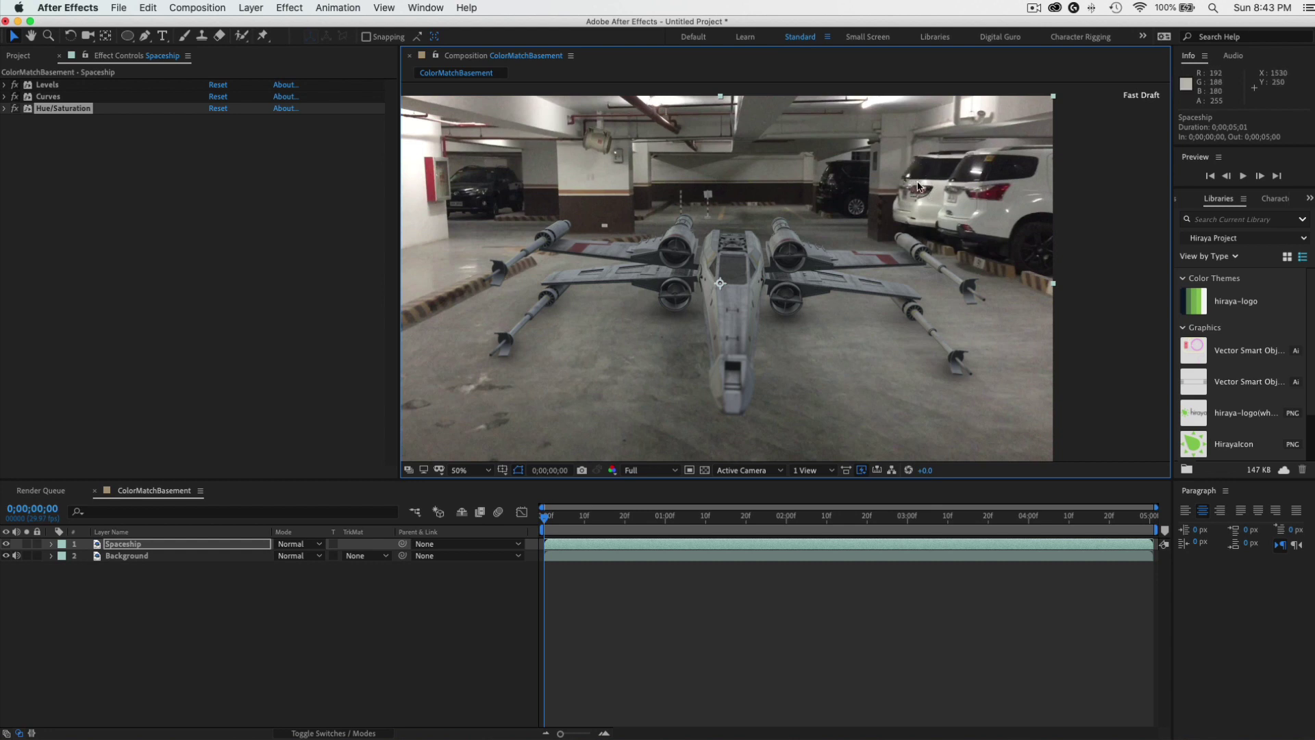
{"action": "left_click_drag", "start_coordinate": [918, 185], "coordinate": [911, 190]}
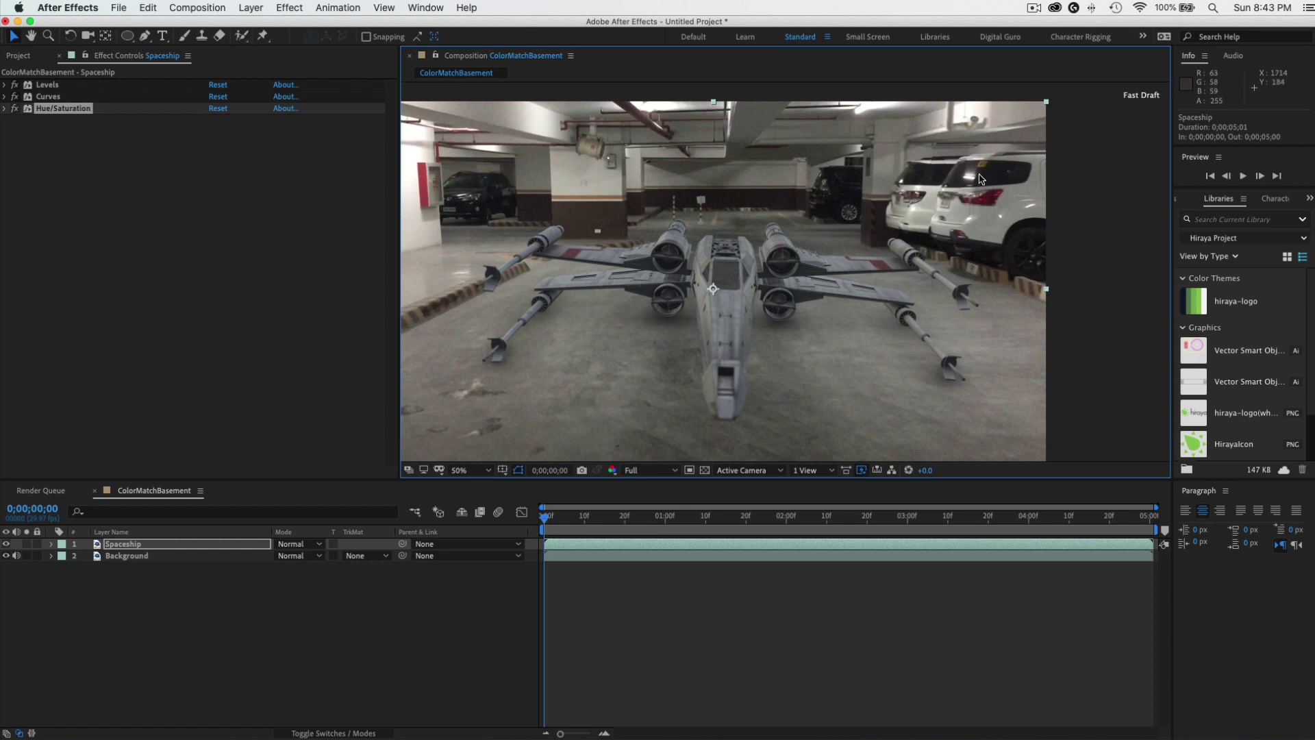
{"action": "left_click_drag", "start_coordinate": [692, 265], "coordinate": [759, 285]}
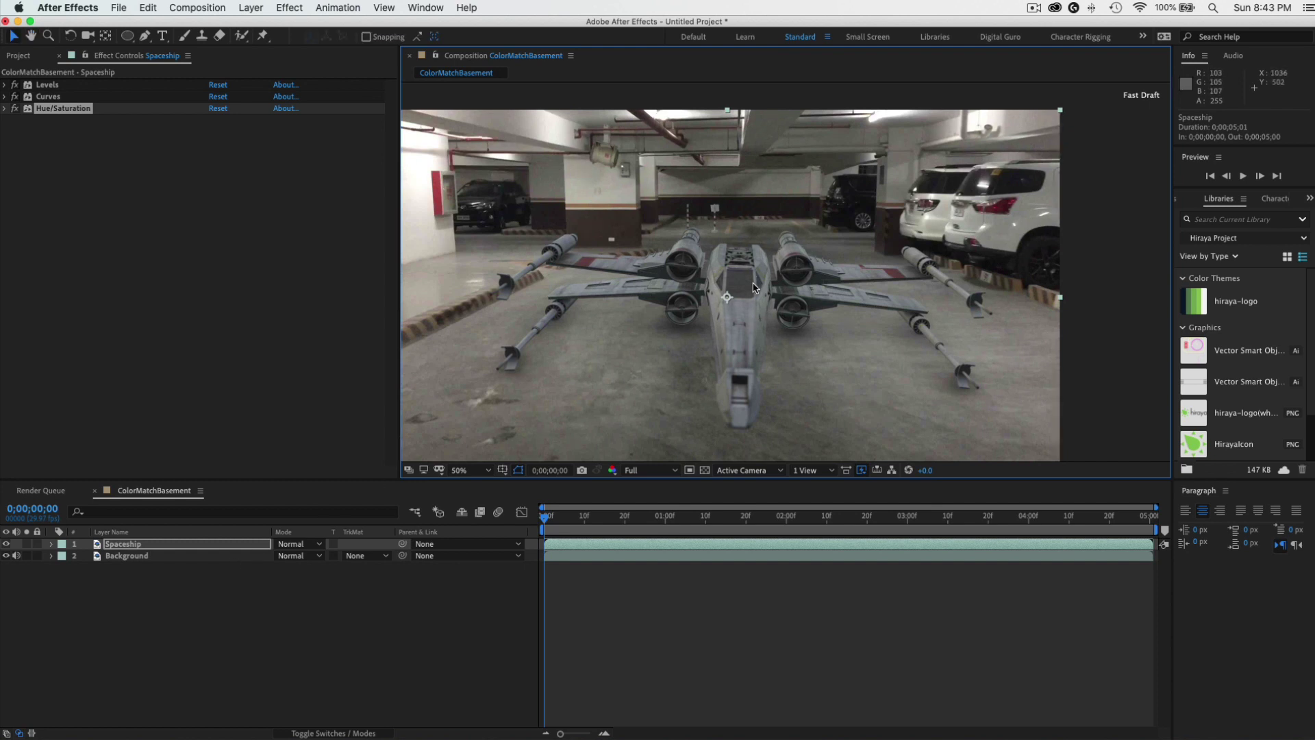
{"action": "left_click_drag", "start_coordinate": [722, 286], "coordinate": [721, 283]}
Add a Camera Lens Blur effect to the Spaceship layer.
{"action": "left_click", "coordinate": [276, 611]}
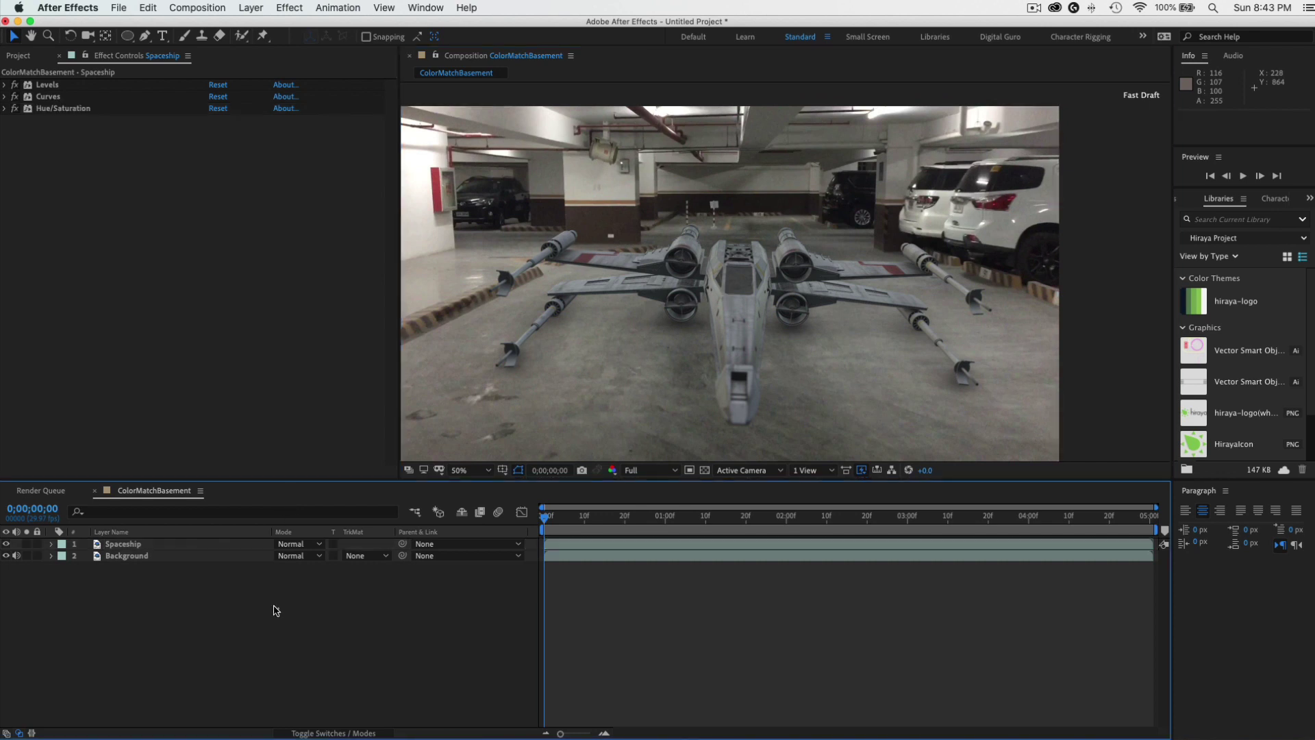
{"action": "left_click", "coordinate": [171, 556]}
{"action": "left_click", "coordinate": [172, 546]}
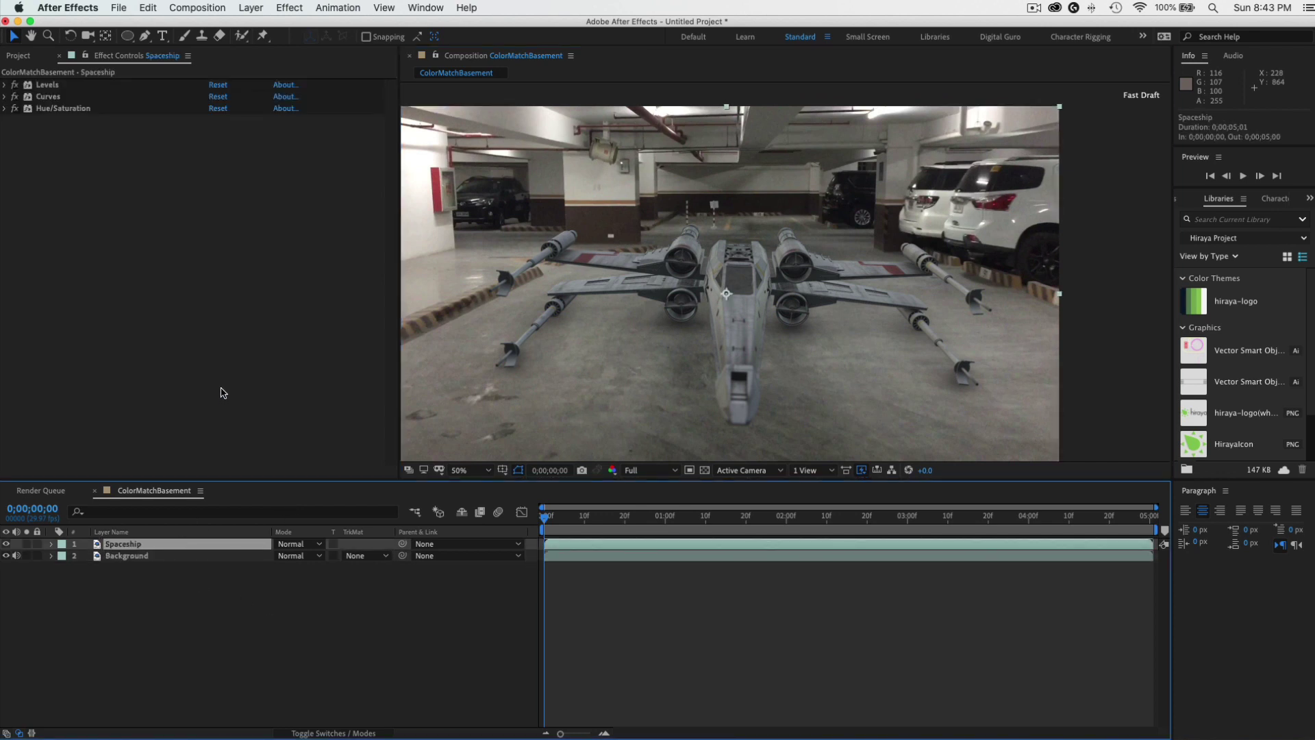
{"action": "left_click", "coordinate": [289, 9]}
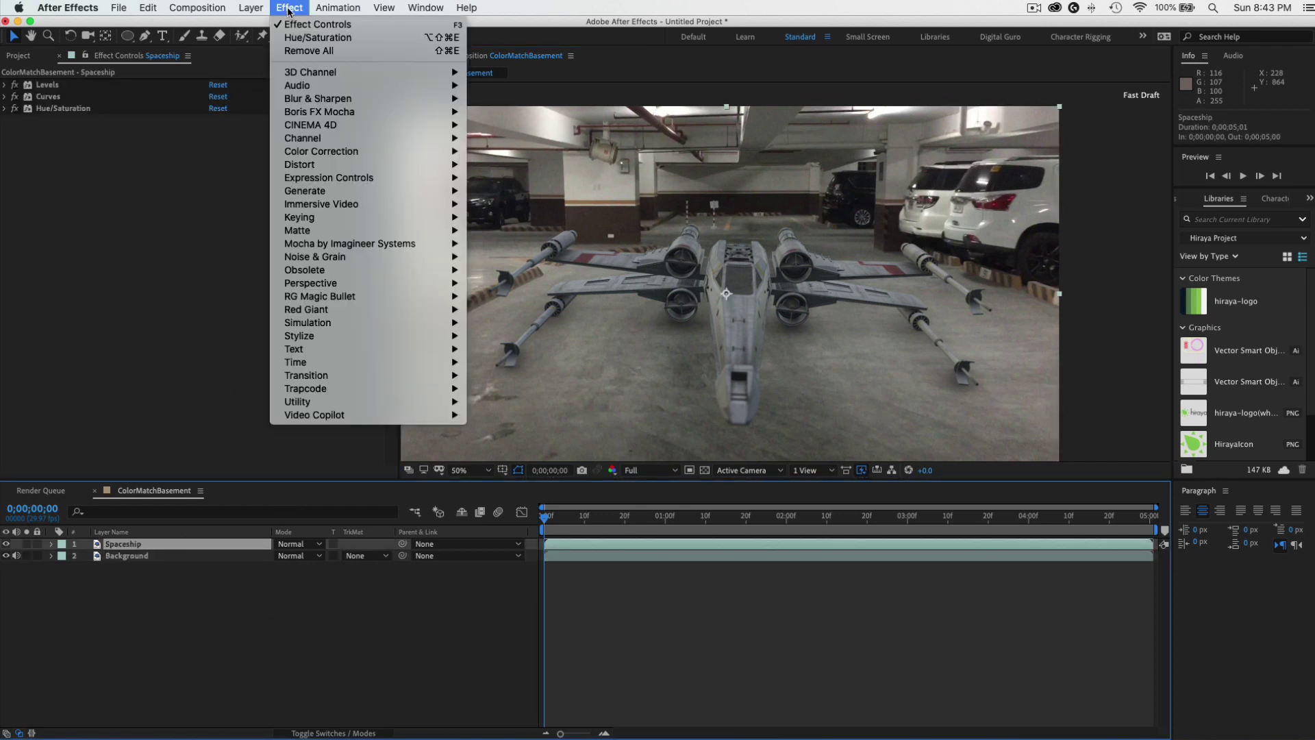
{"action": "mouse_move", "coordinate": [357, 102]}
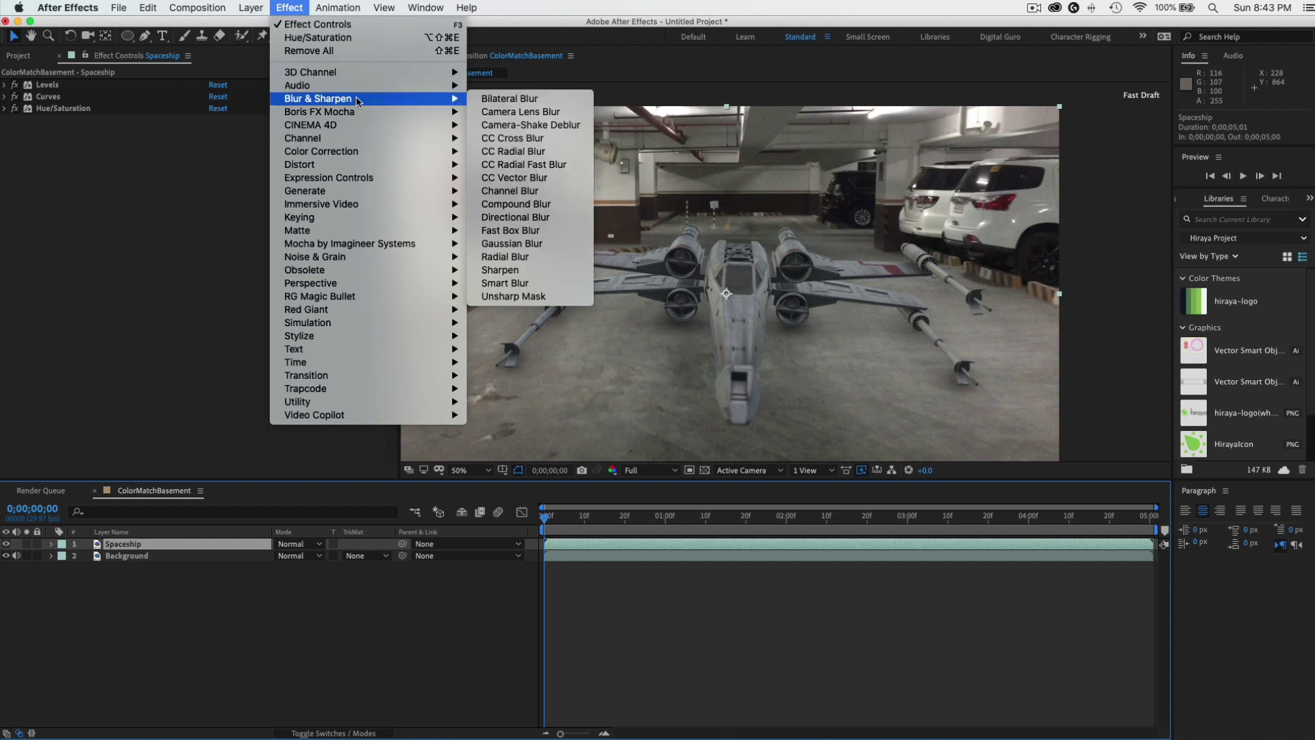
{"action": "left_click", "coordinate": [560, 113]}
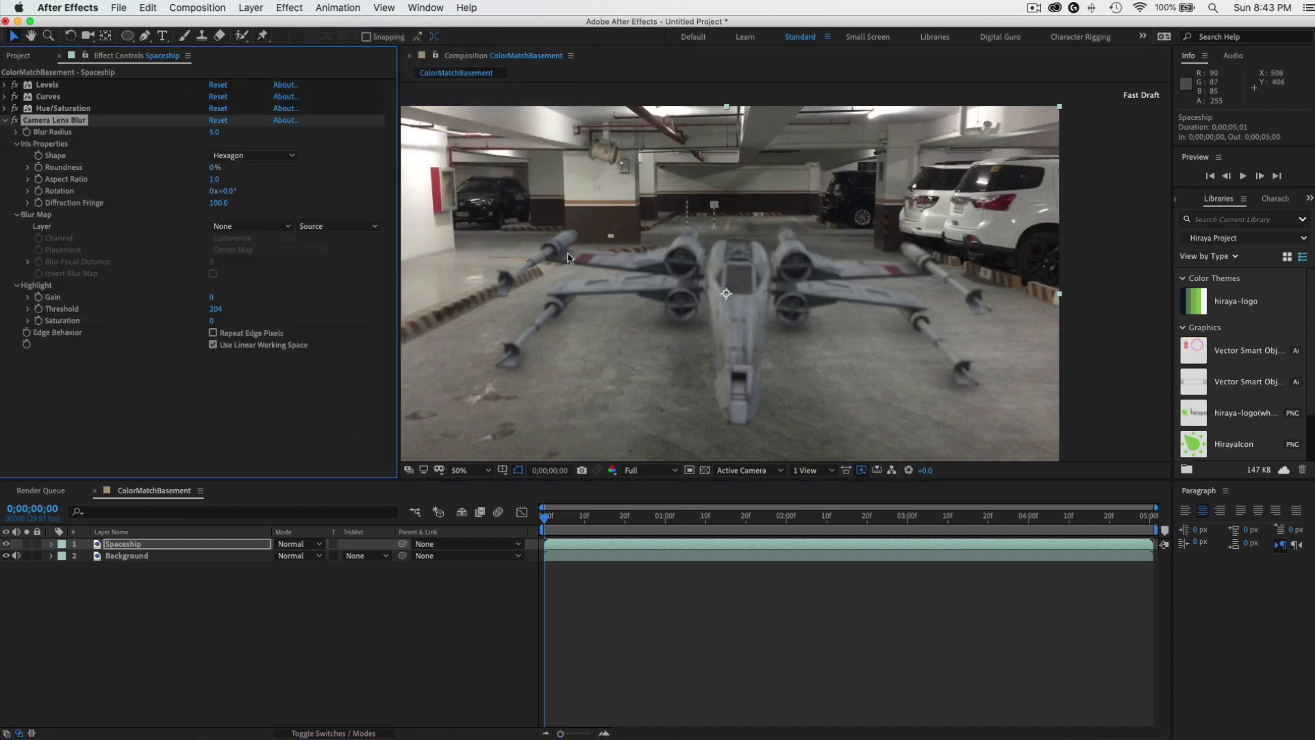
Nudge the X-wing slightly left and down and compare the blur off and on.
{"action": "left_click_drag", "start_coordinate": [736, 286], "coordinate": [731, 288]}
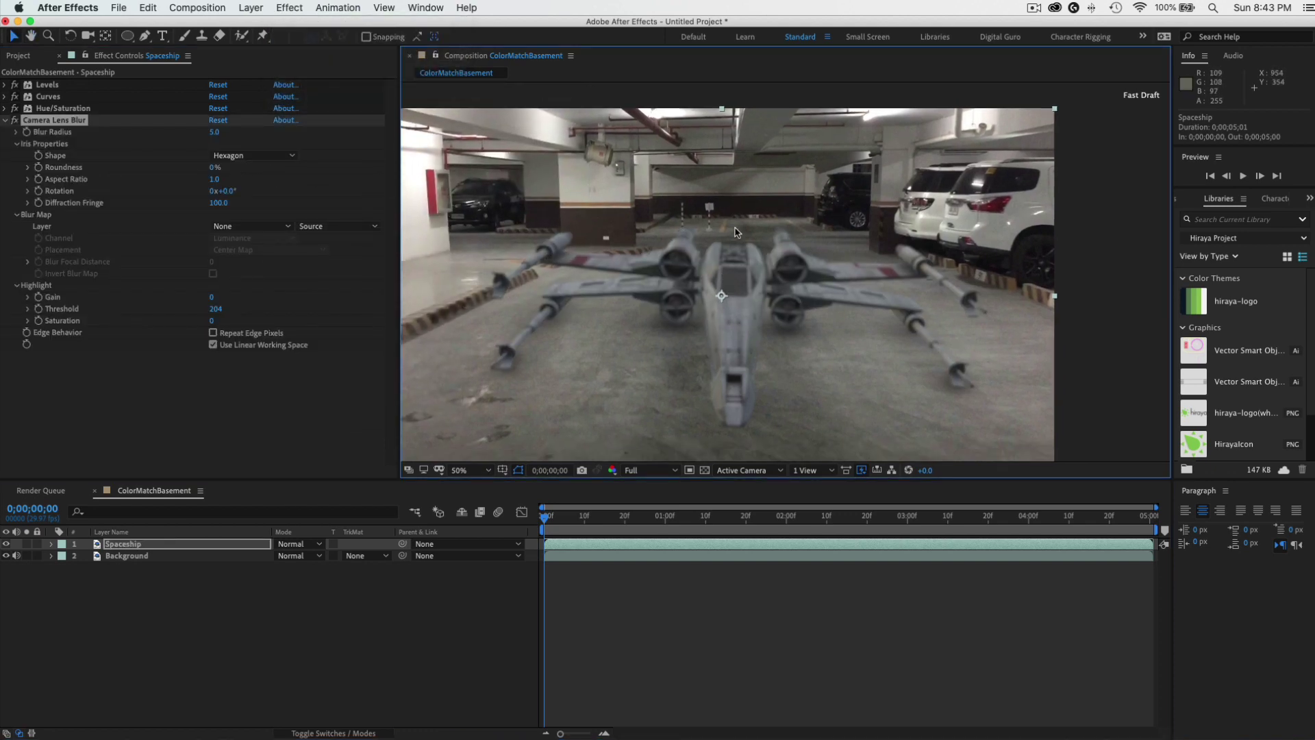
{"action": "key", "text": "h"}
{"action": "left_click_drag", "start_coordinate": [722, 305], "coordinate": [716, 284]}
{"action": "key", "text": "v"}
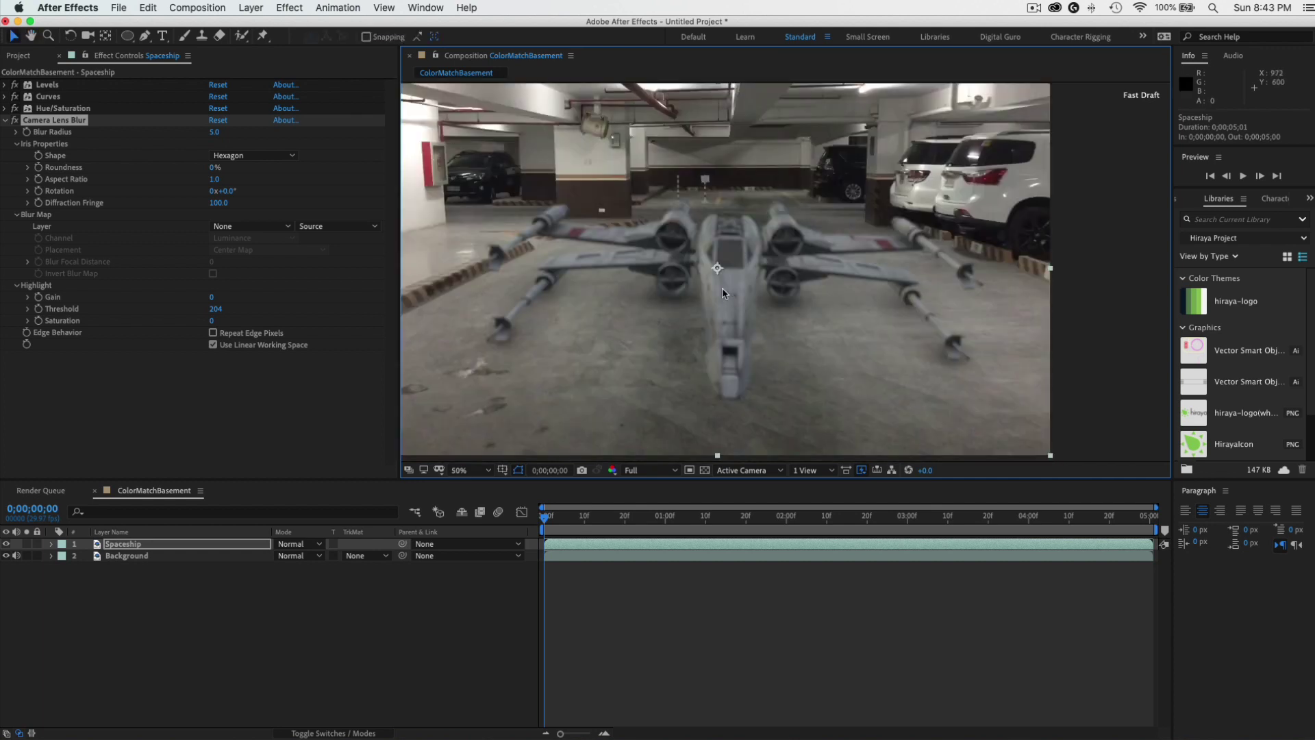
{"action": "left_click", "coordinate": [14, 121]}
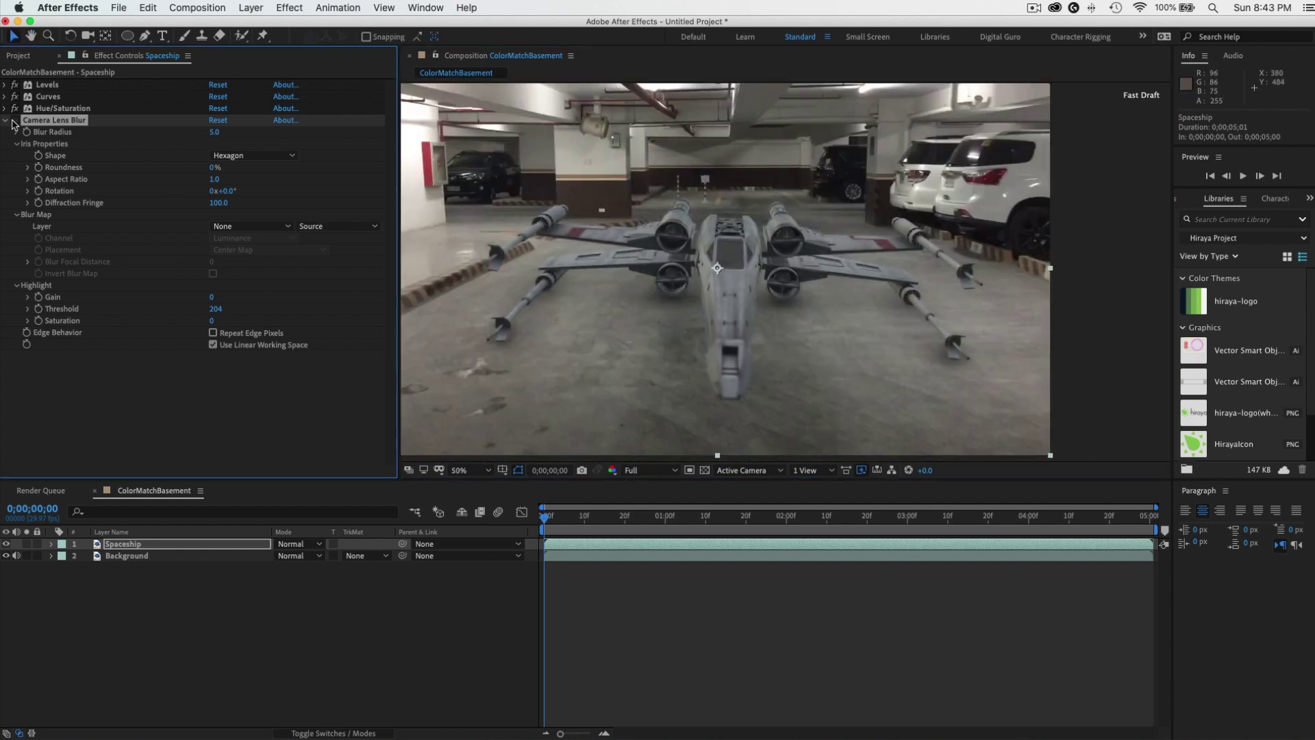
{"action": "left_click", "coordinate": [14, 120]}
{"action": "key", "text": "comma"}
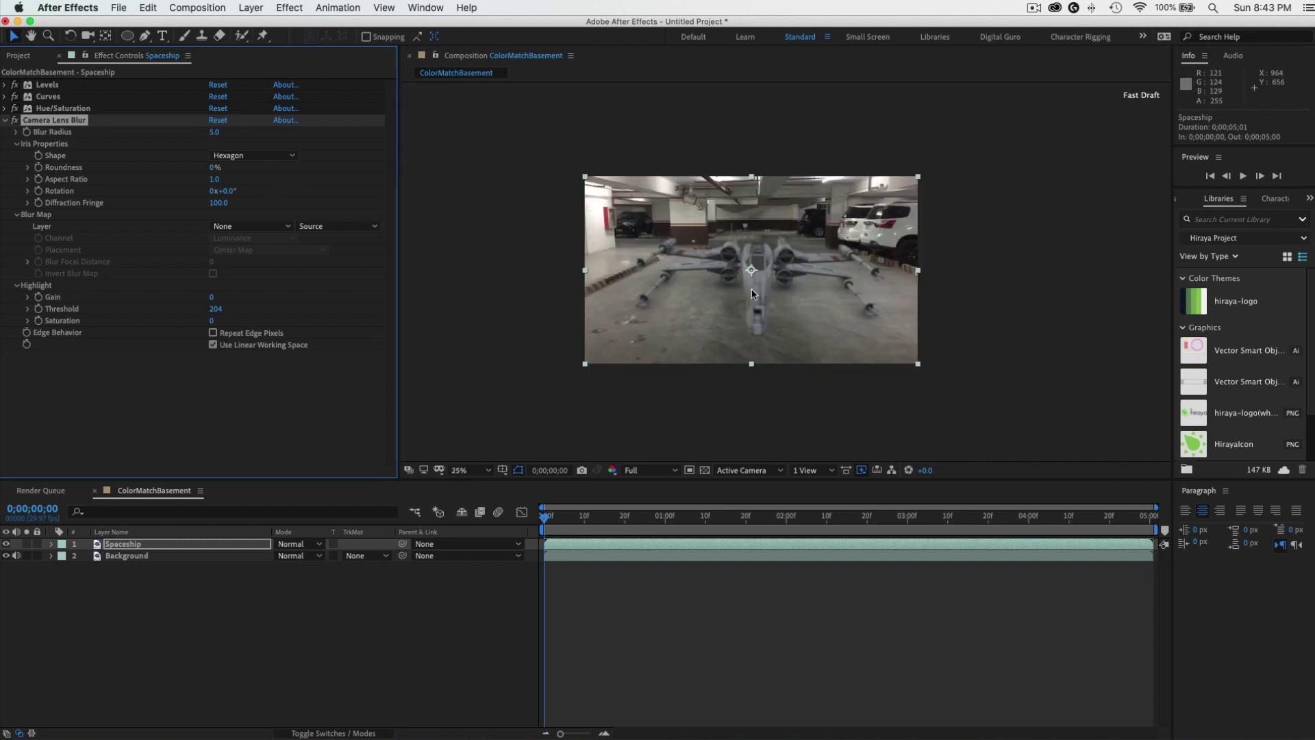
Set the Camera Lens Blur radius to 1.3 and view the comp at 50%.
{"action": "left_click", "coordinate": [215, 133]}
{"action": "type", "text": "13"}
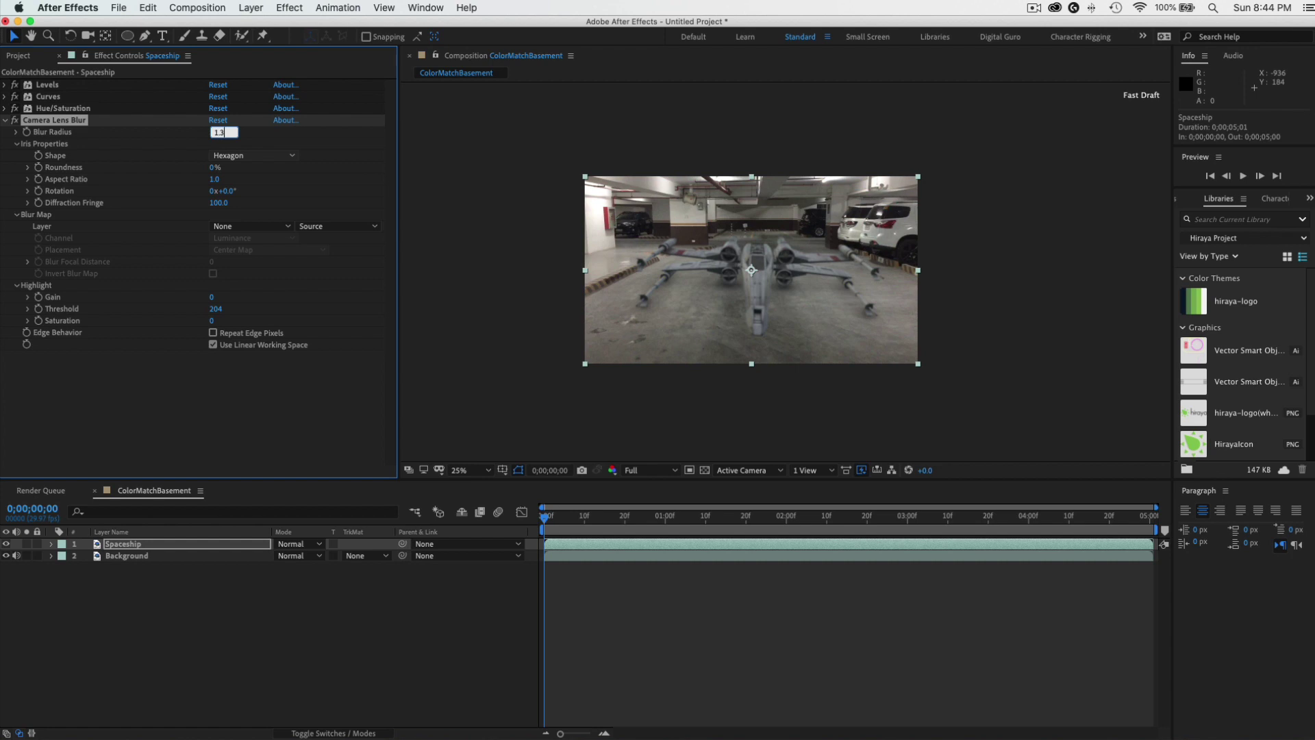
{"action": "type", "text": "1.3"}
{"action": "key", "text": "Return"}
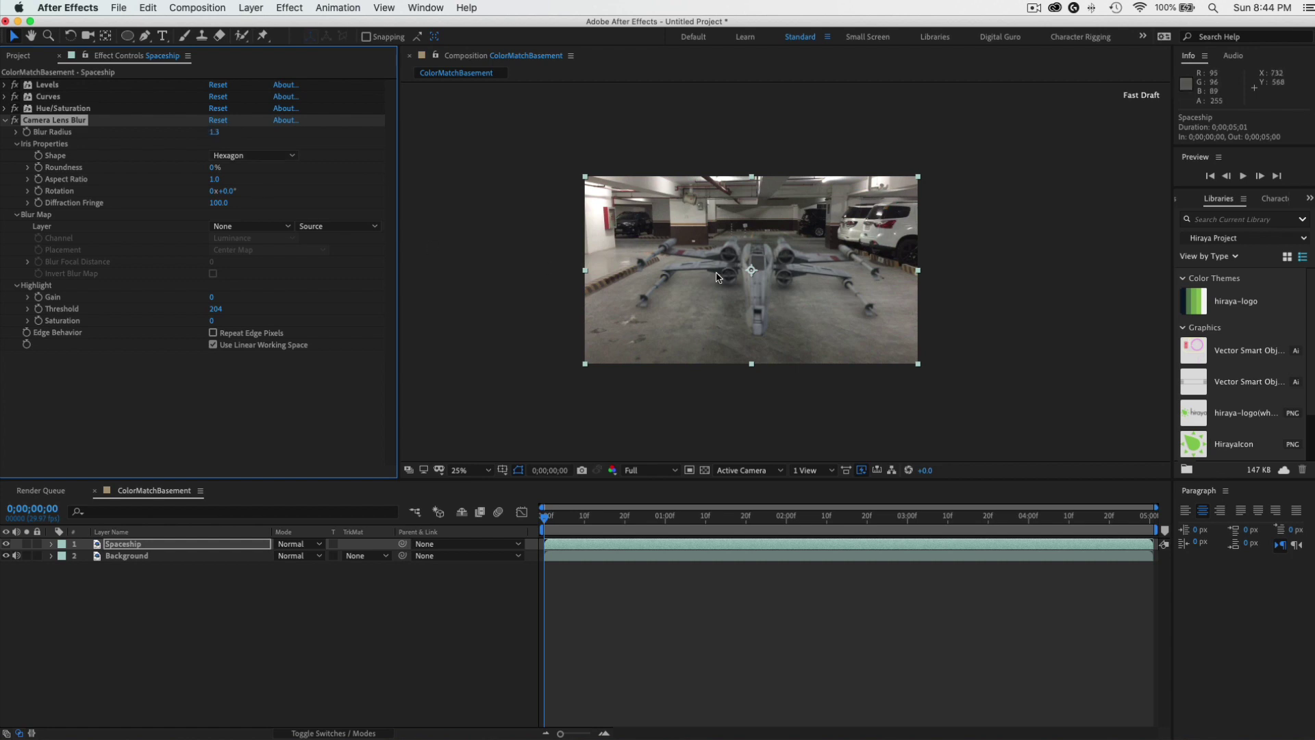
{"action": "key", "text": "period"}
{"action": "key", "text": "period"}
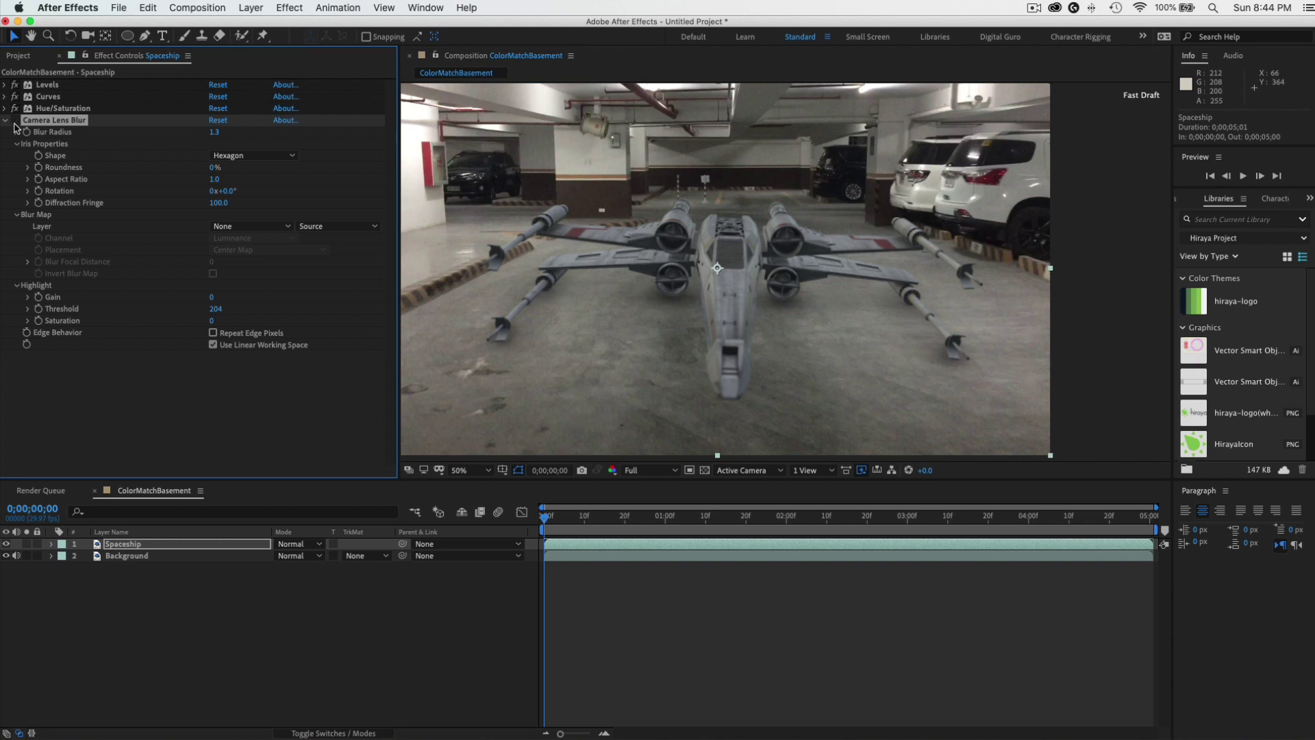
Pan the magnified view across the blurred X-wing's cockpit and both engines.
{"action": "left_click_drag", "start_coordinate": [757, 286], "coordinate": [759, 287]}
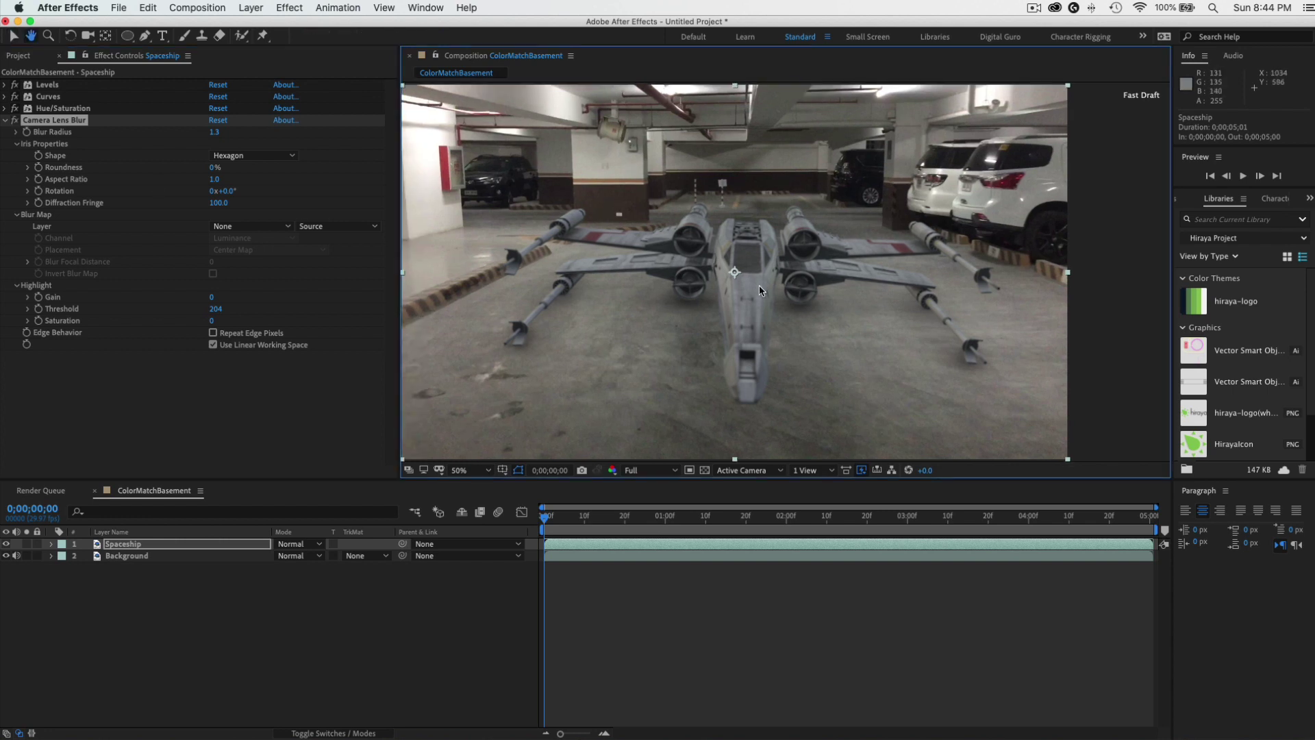
{"action": "key", "text": "v"}
{"action": "left_click_drag", "start_coordinate": [929, 258], "coordinate": [876, 312]}
{"action": "key", "text": "v"}
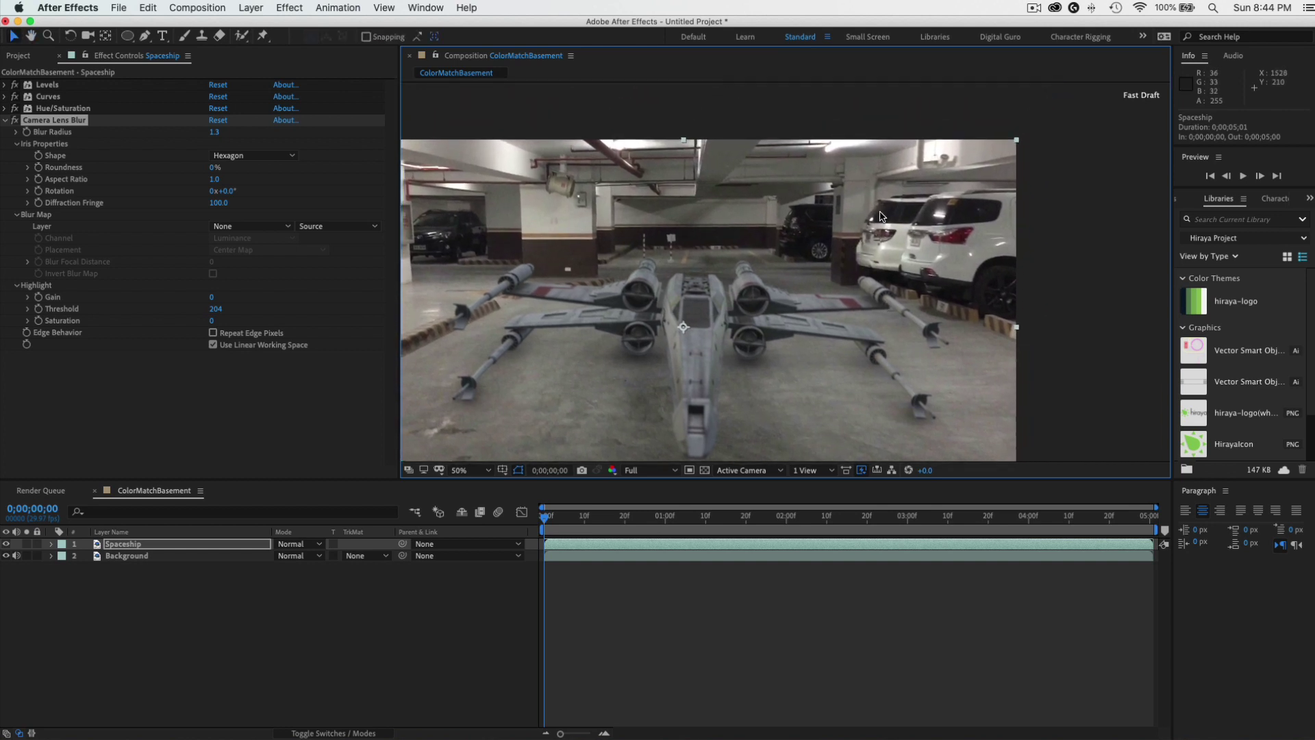
{"action": "scroll", "coordinate": [879, 217], "scroll_direction": "up", "scroll_amount": 2}
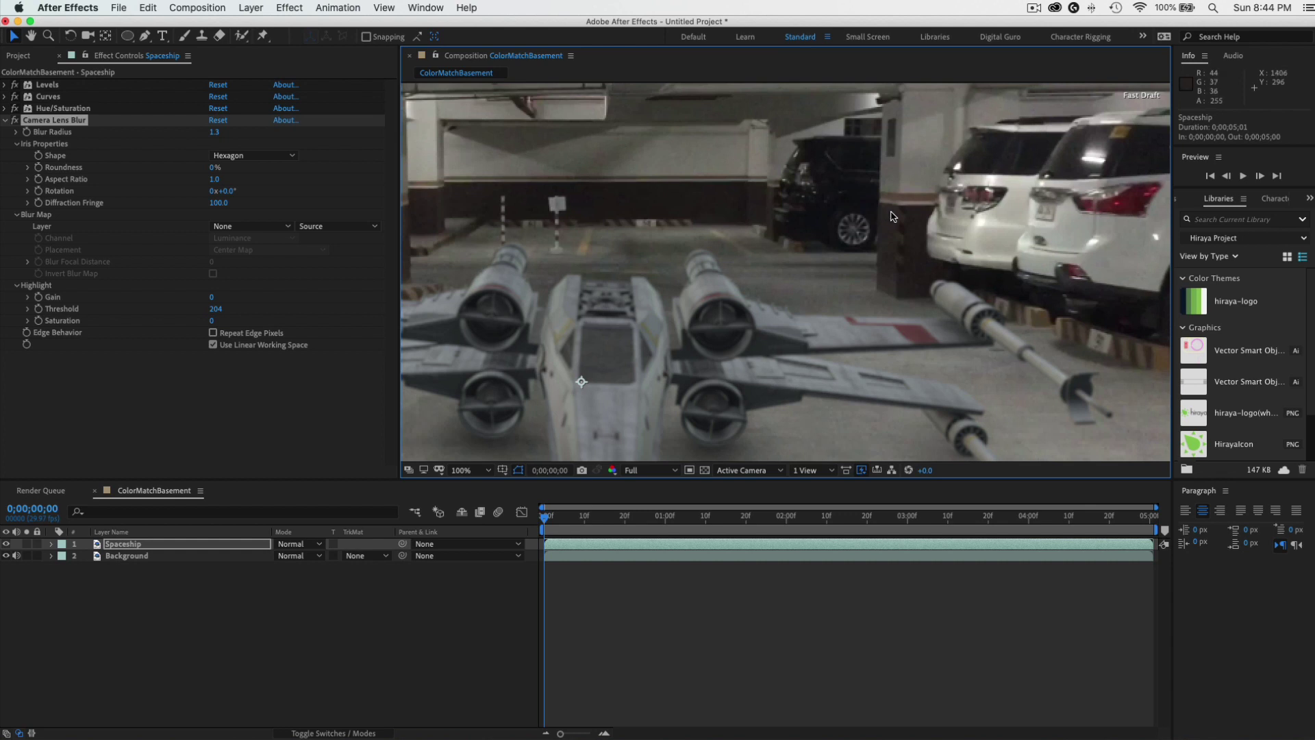
{"action": "scroll", "coordinate": [894, 216], "scroll_direction": "up", "scroll_amount": 2}
{"action": "left_click_drag", "start_coordinate": [979, 217], "coordinate": [962, 217]}
{"action": "key", "text": "v"}
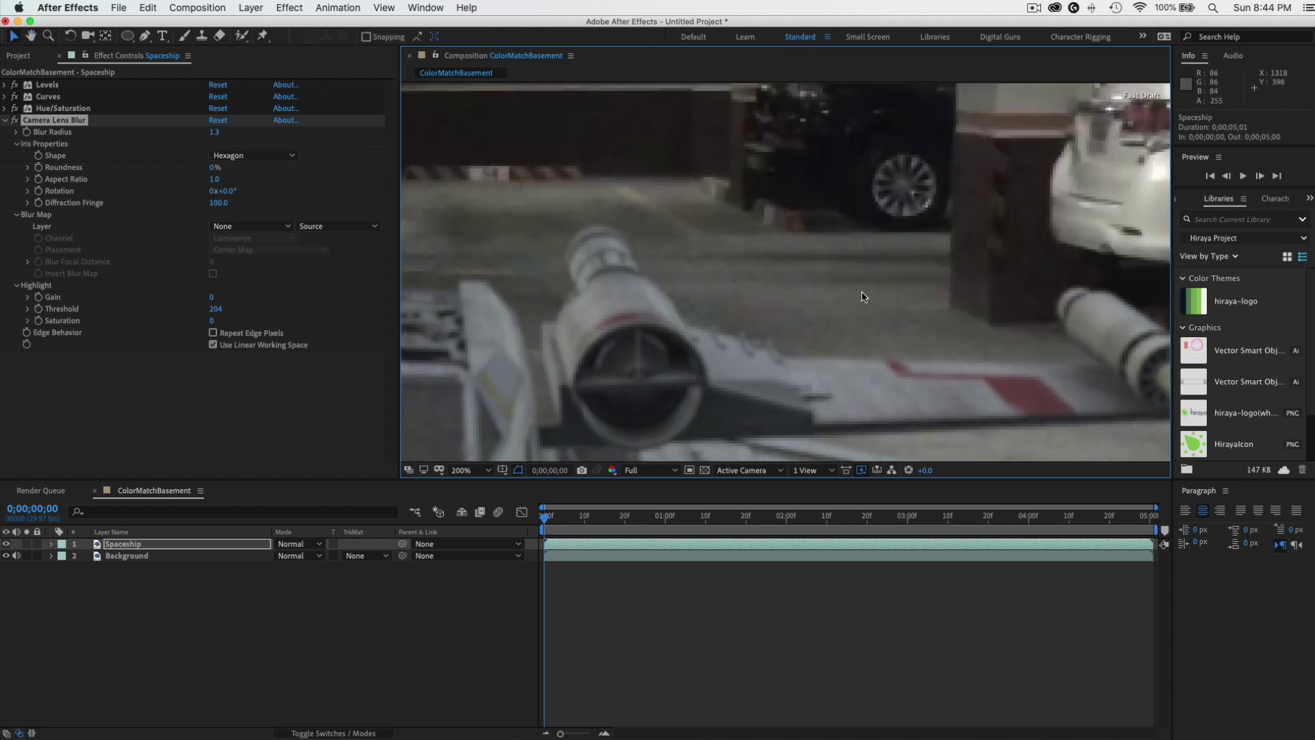
{"action": "key", "text": "h"}
{"action": "left_click_drag", "start_coordinate": [797, 258], "coordinate": [946, 267]}
{"action": "mouse_move", "coordinate": [599, 217]}
{"action": "left_mouse_down"}
{"action": "mouse_move", "coordinate": [670, 224]}
{"action": "mouse_move", "coordinate": [772, 265]}
{"action": "mouse_move", "coordinate": [854, 249]}
{"action": "left_mouse_up"}
{"action": "mouse_move", "coordinate": [1131, 278]}
{"action": "left_mouse_down"}
{"action": "mouse_move", "coordinate": [973, 273]}
{"action": "mouse_move", "coordinate": [832, 235]}
{"action": "left_mouse_up"}
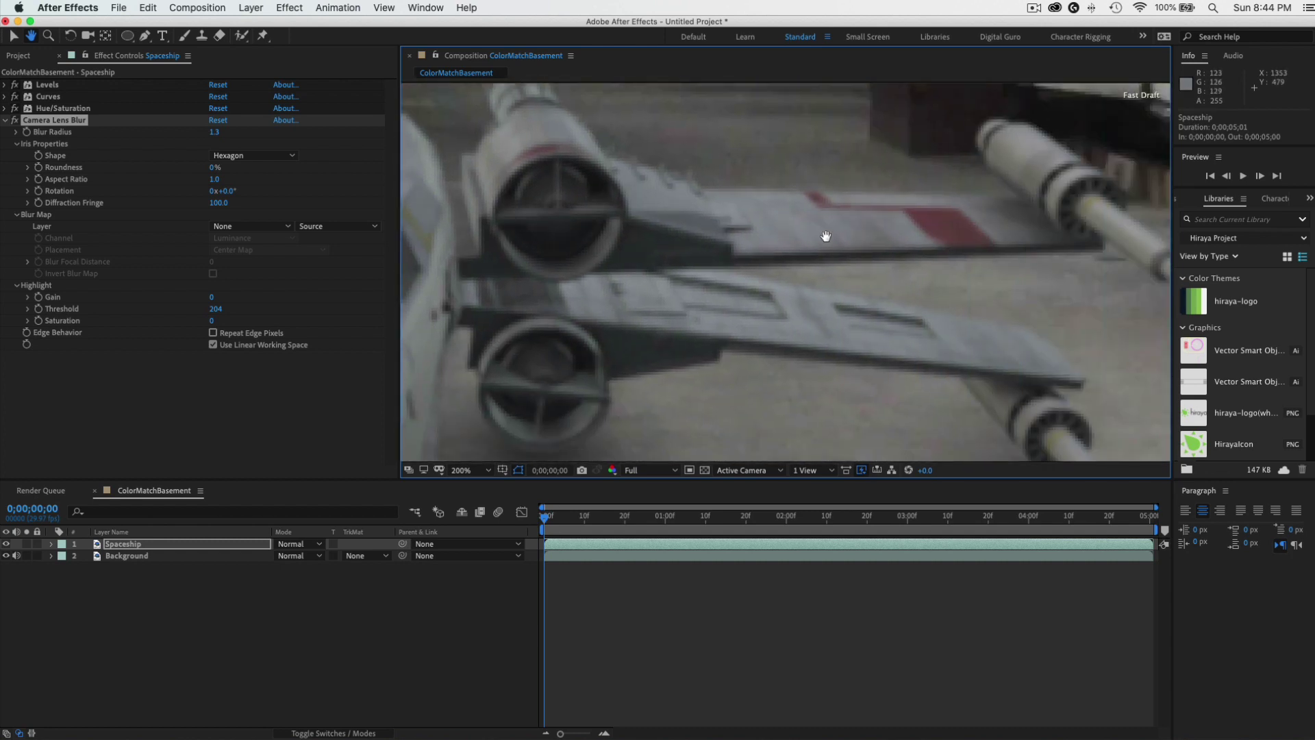
{"action": "key", "text": "v"}
{"action": "scroll", "coordinate": [810, 241], "scroll_direction": "down", "scroll_amount": 2}
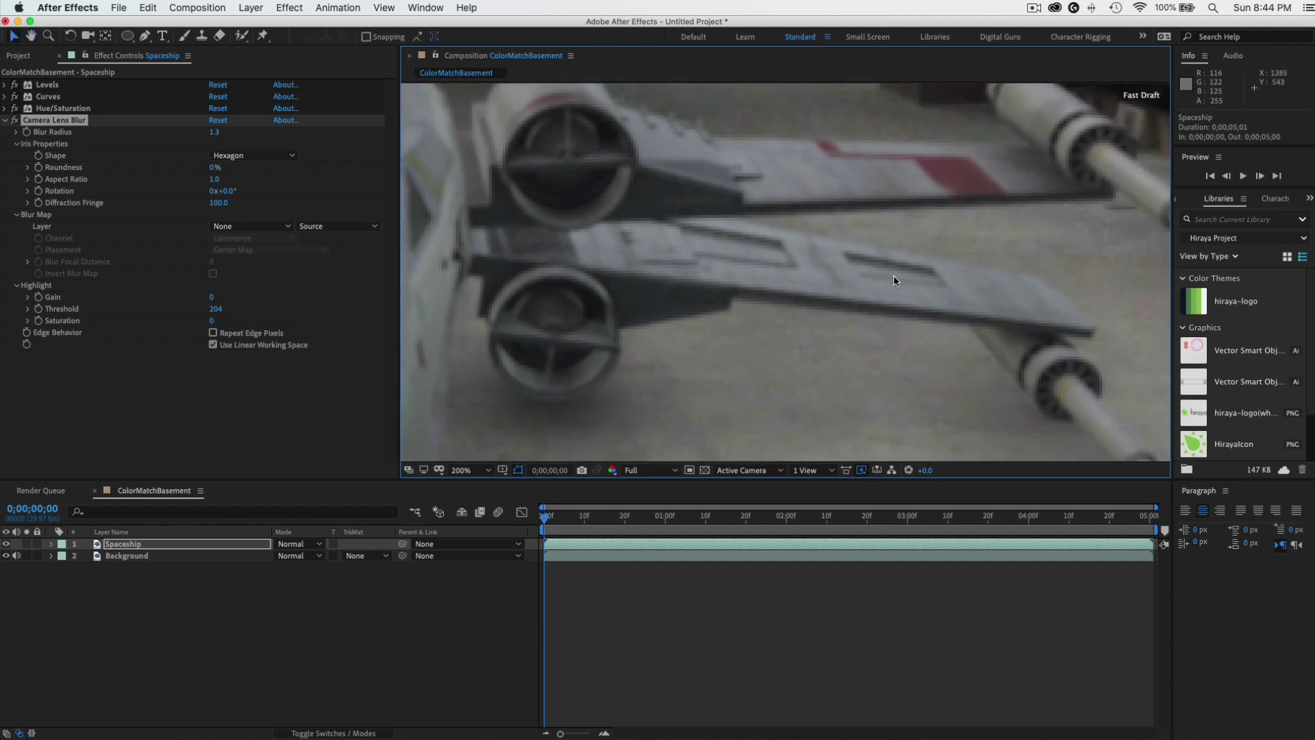
{"action": "mouse_move", "coordinate": [398, 302]}
{"action": "left_mouse_down"}
{"action": "mouse_move", "coordinate": [822, 228]}
{"action": "mouse_move", "coordinate": [646, 229]}
{"action": "mouse_move", "coordinate": [685, 272]}
{"action": "left_mouse_up"}
Re-centre the ship, inspect the left engine at 200%, then widen the right-hand panel area.
{"action": "key", "text": "h"}
{"action": "key", "text": "comma"}
{"action": "left_click_drag", "start_coordinate": [841, 269], "coordinate": [798, 281]}
{"action": "key", "text": "v"}
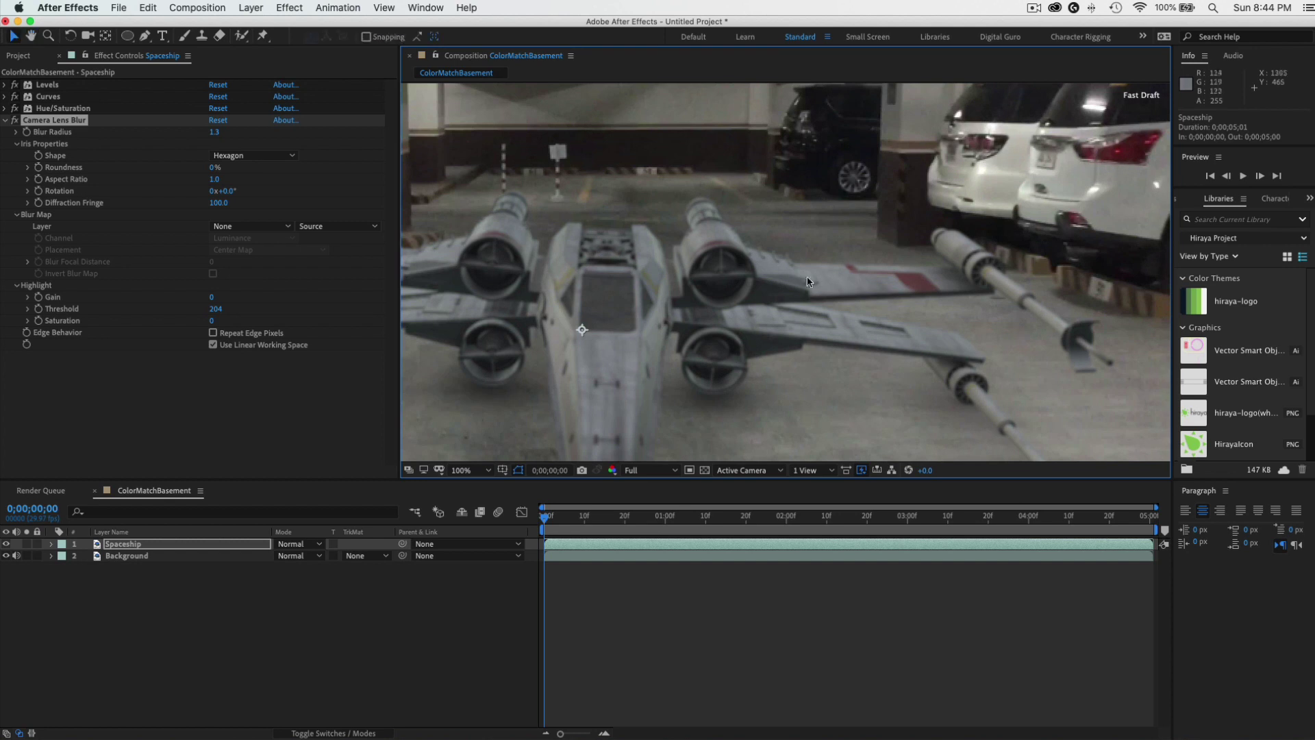
{"action": "key", "text": "period"}
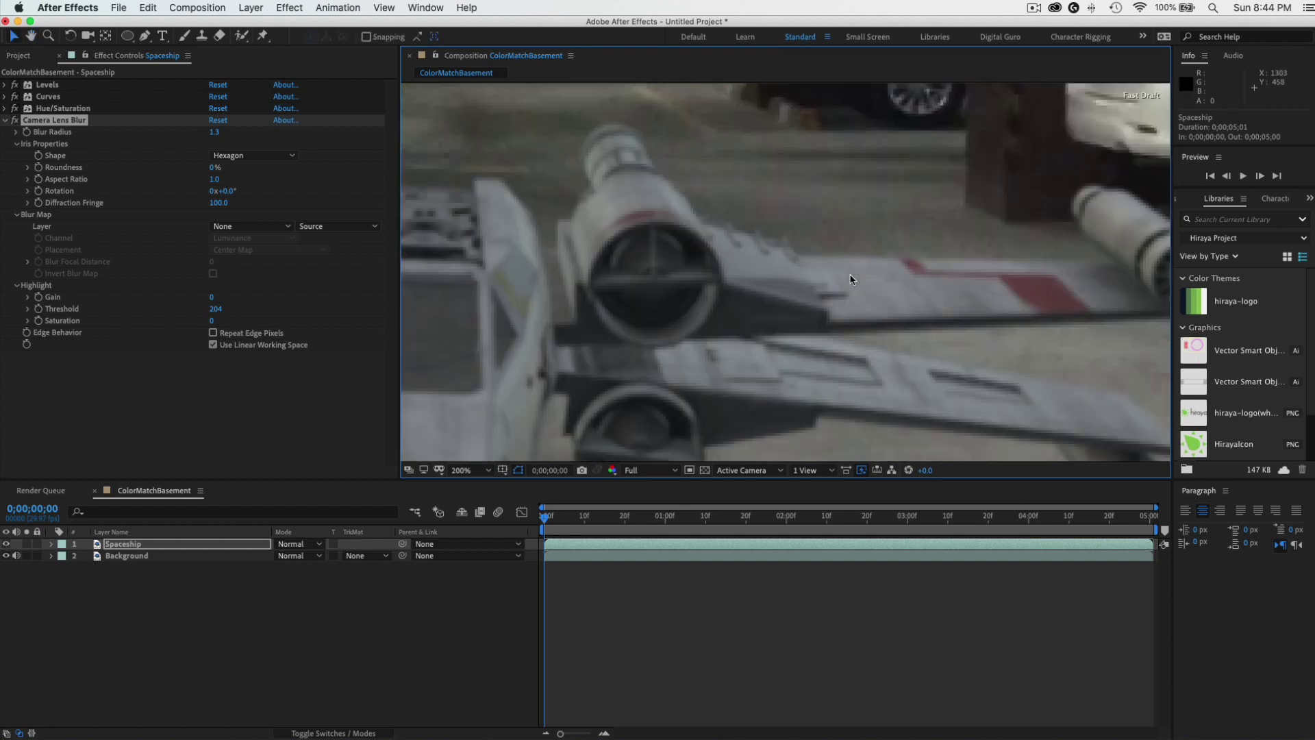
{"action": "left_click_drag", "start_coordinate": [847, 308], "coordinate": [870, 282]}
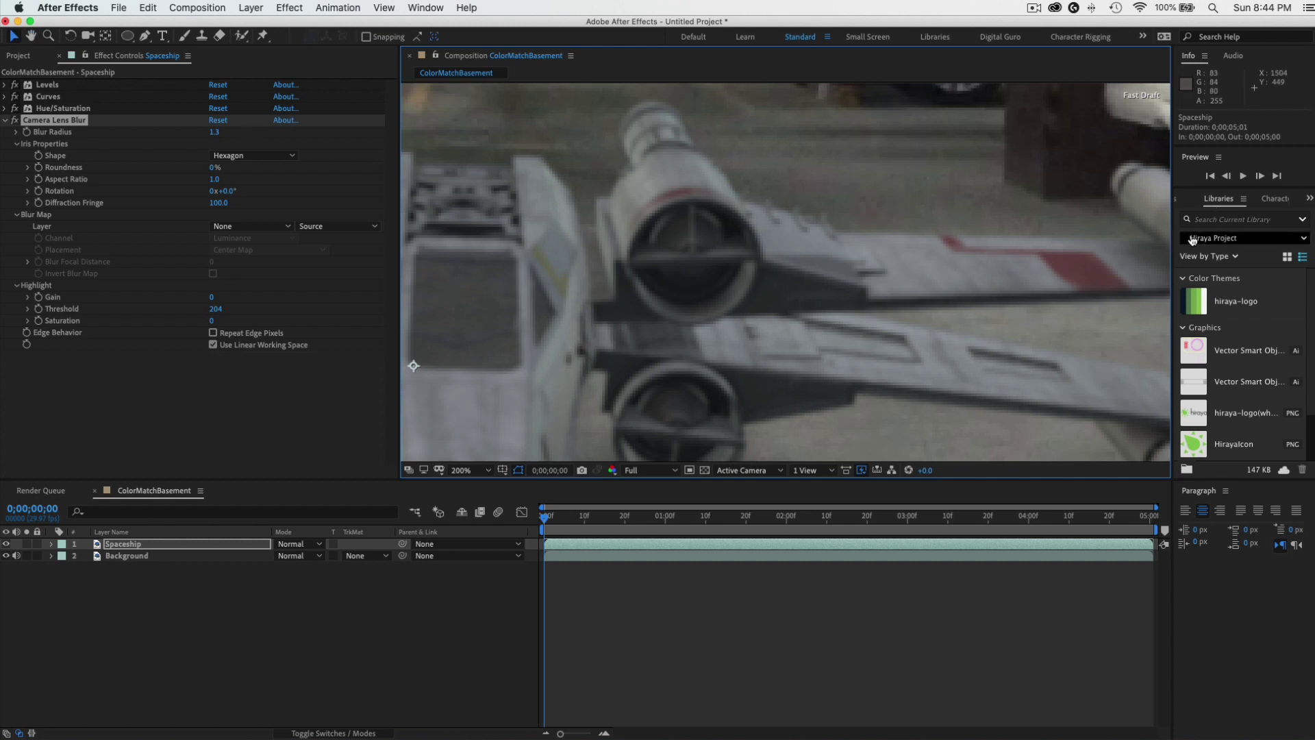
{"action": "left_click_drag", "start_coordinate": [1174, 240], "coordinate": [1100, 229]}
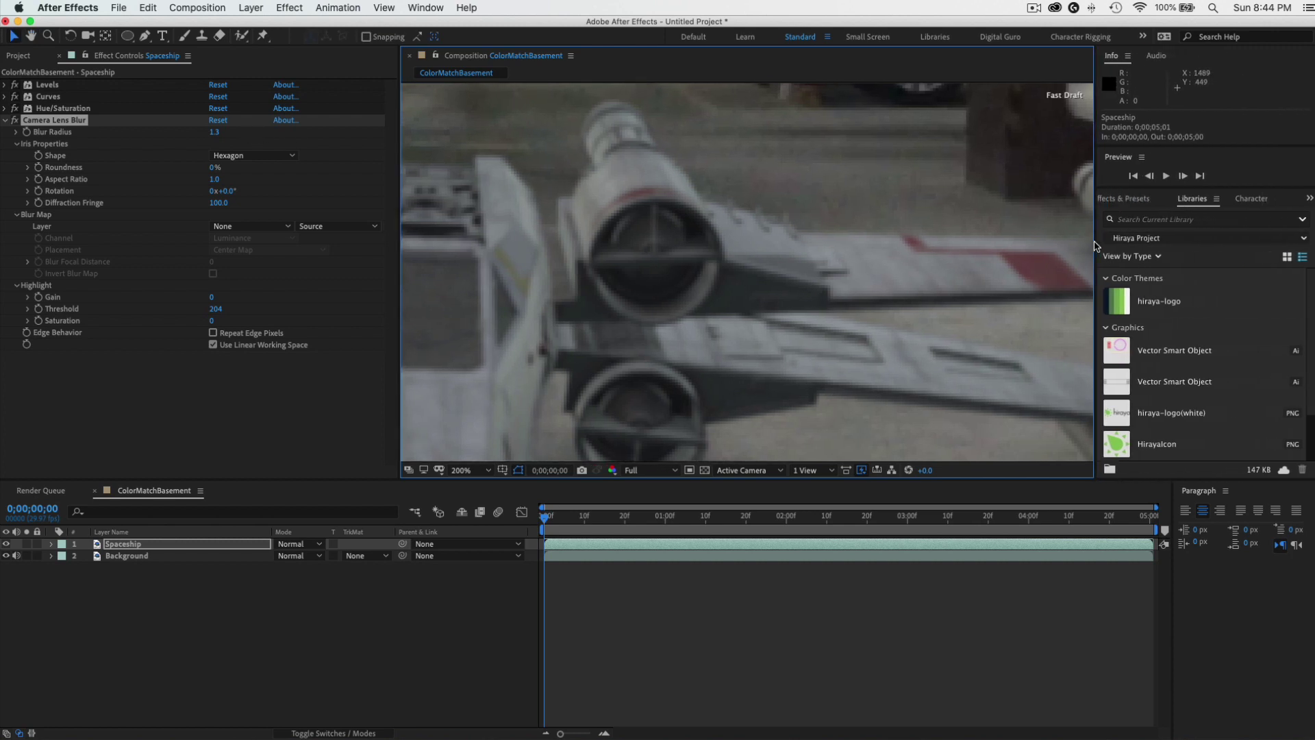
Clear the Effects & Presets search and search for 'add grain' to list Add Grain.
{"action": "left_click", "coordinate": [1125, 199]}
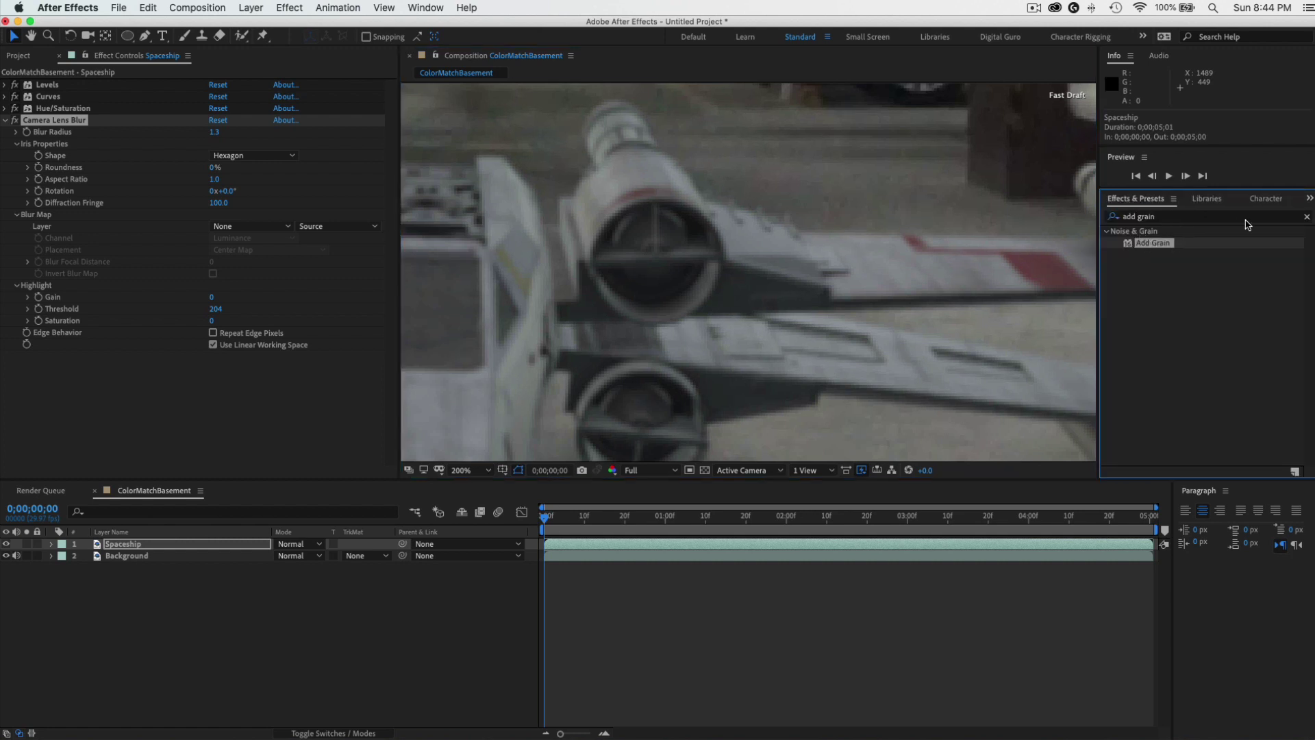
{"action": "left_click", "coordinate": [1306, 216]}
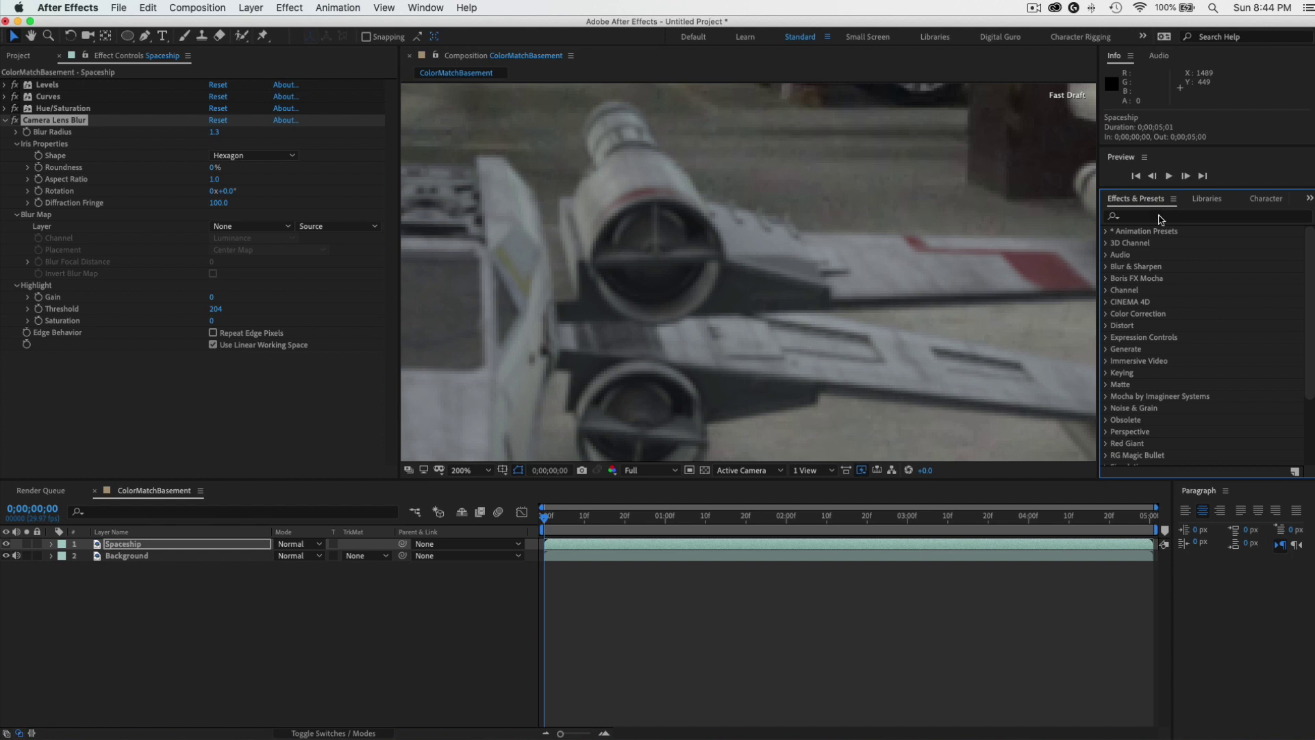
{"action": "left_click", "coordinate": [1154, 217]}
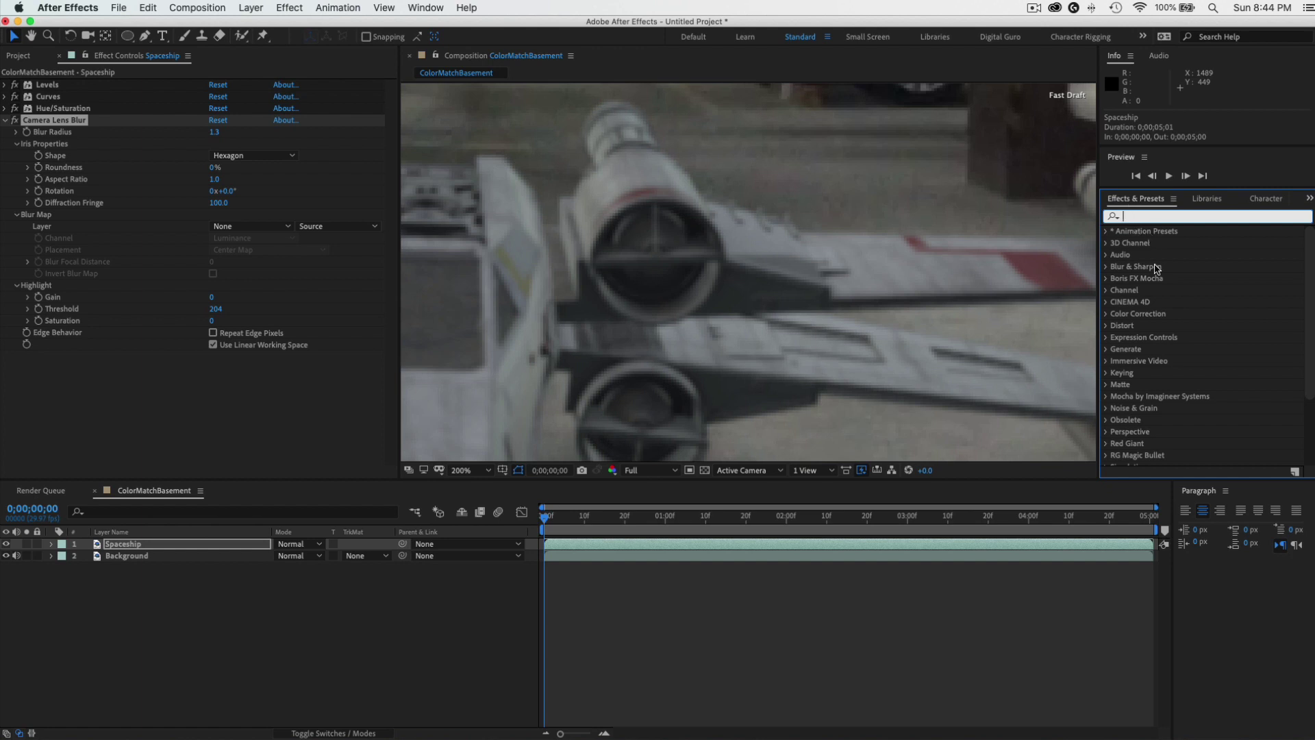
{"action": "left_click", "coordinate": [282, 8]}
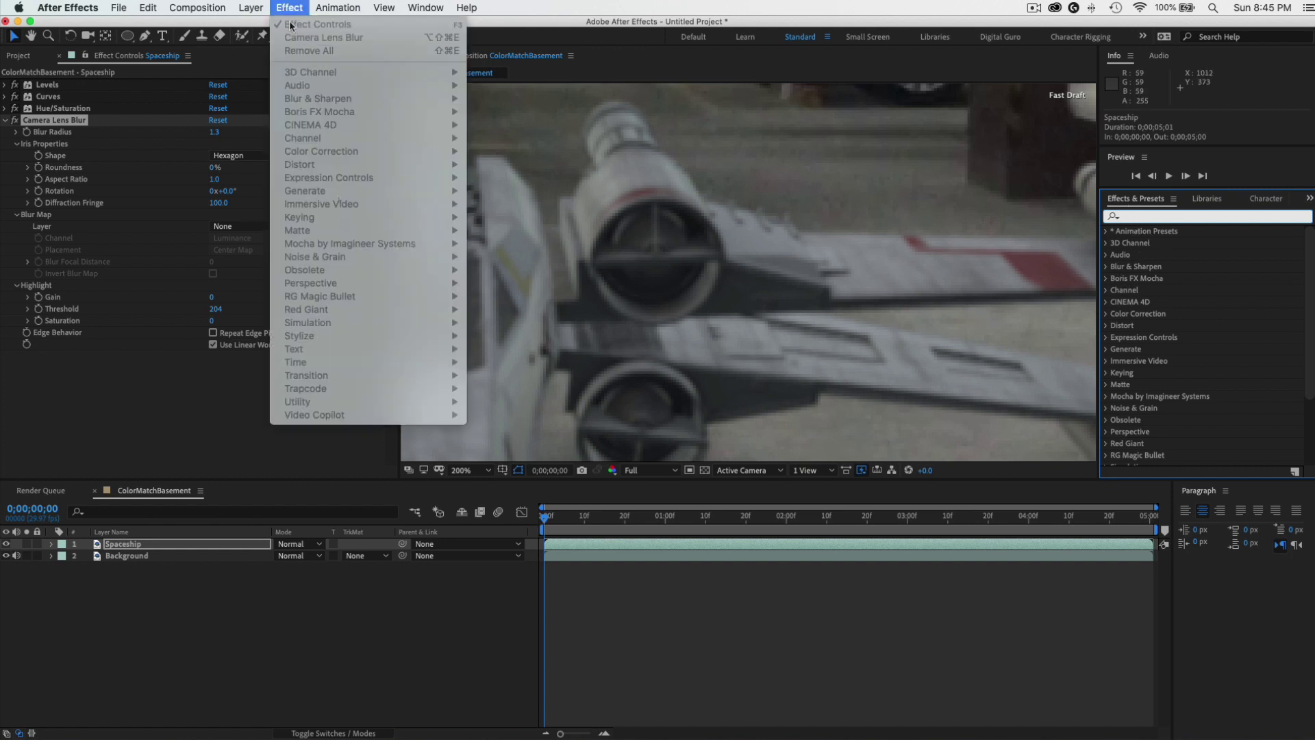
{"action": "left_click", "coordinate": [289, 11]}
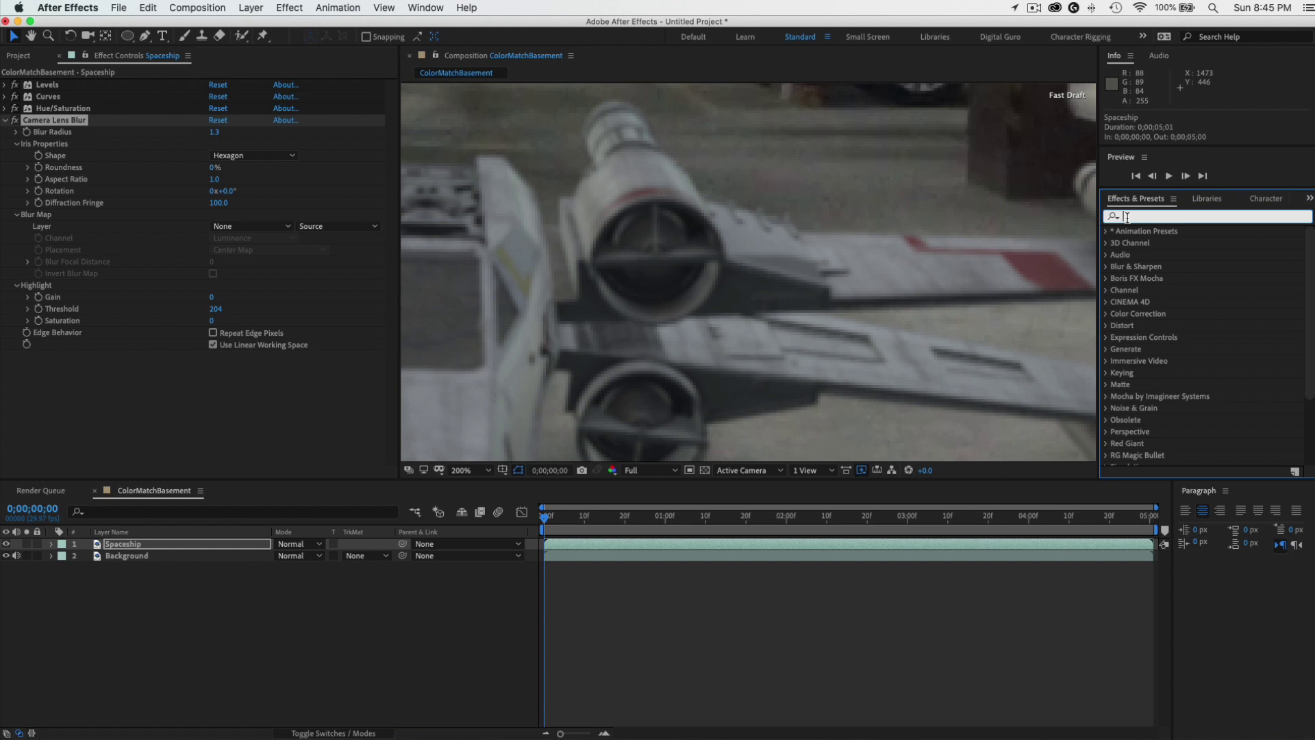
{"action": "type", "text": "add grain"}
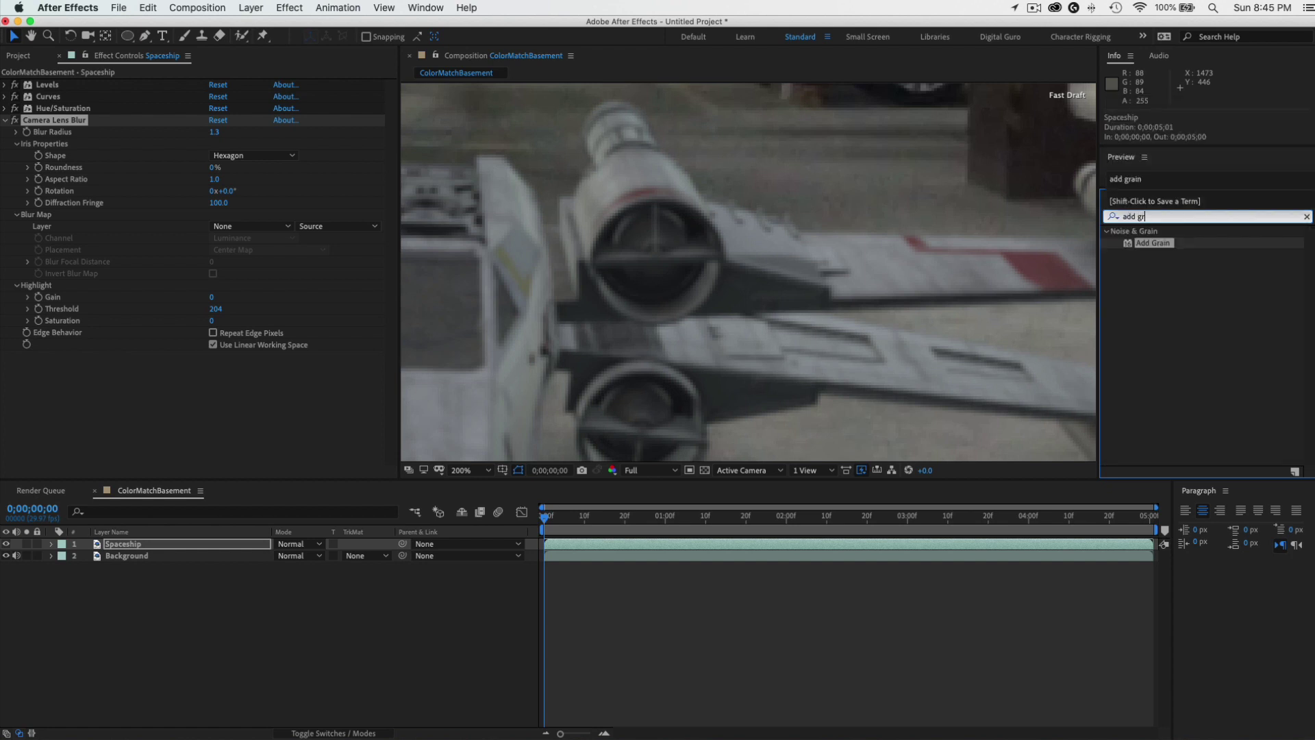
{"action": "left_click", "coordinate": [1155, 246]}
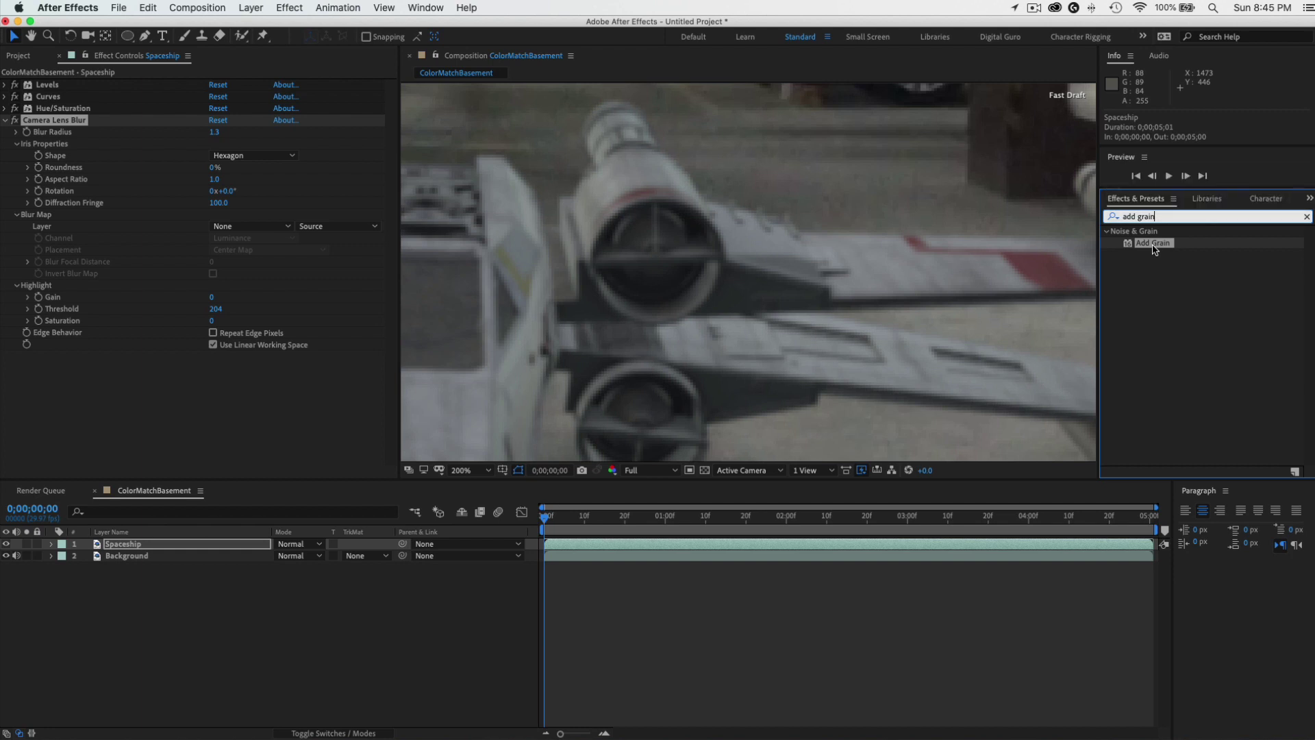
Drag Add Grain onto the Spaceship layer and move its preview region over the cockpit.
{"action": "left_click_drag", "start_coordinate": [1155, 248], "coordinate": [515, 314]}
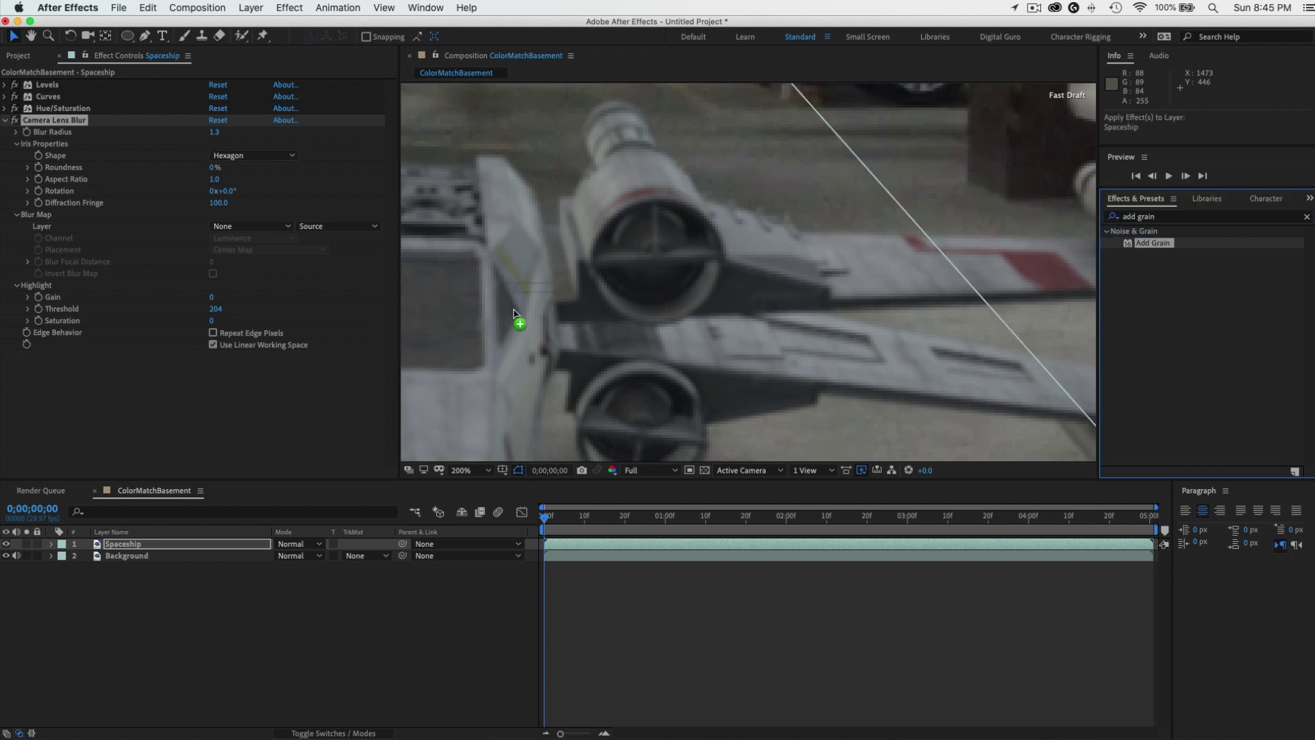
{"action": "left_click_drag", "start_coordinate": [515, 314], "coordinate": [148, 548]}
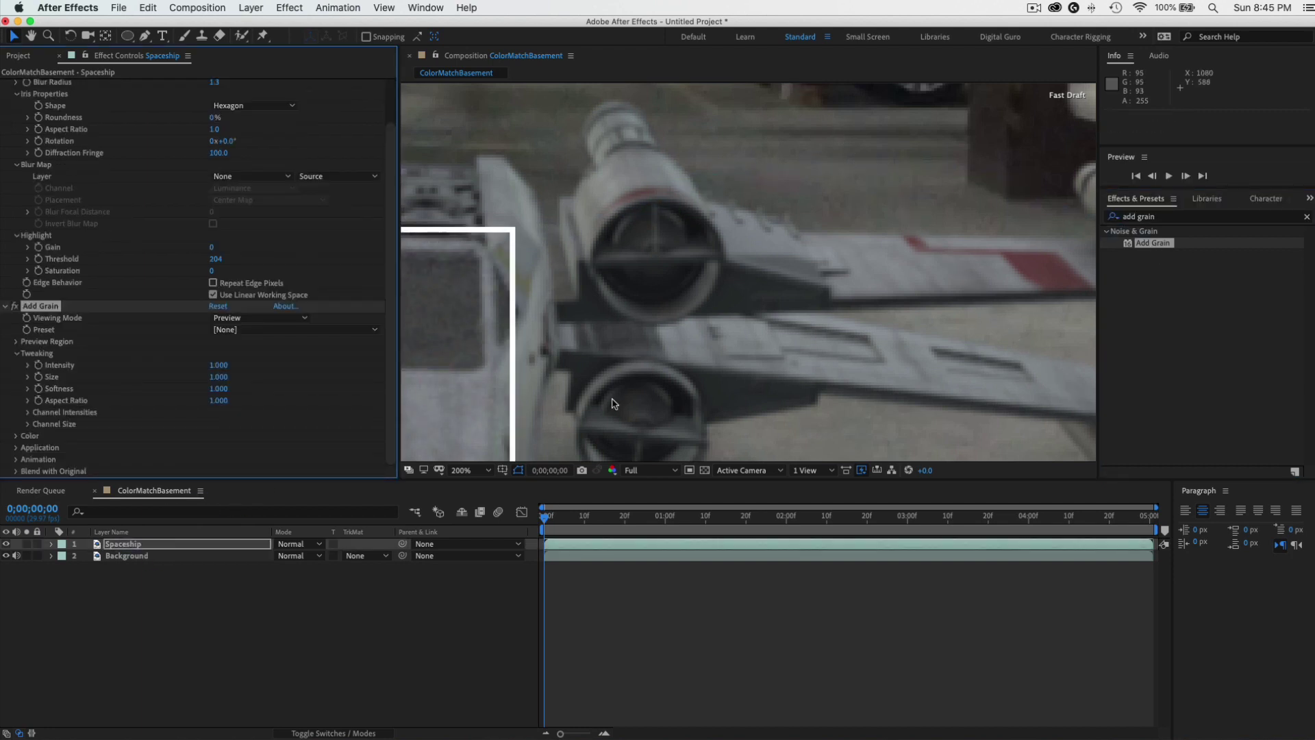
{"action": "scroll", "coordinate": [696, 296], "scroll_direction": "left", "scroll_amount": 5}
{"action": "scroll", "coordinate": [809, 307], "scroll_direction": "down", "scroll_amount": 2}
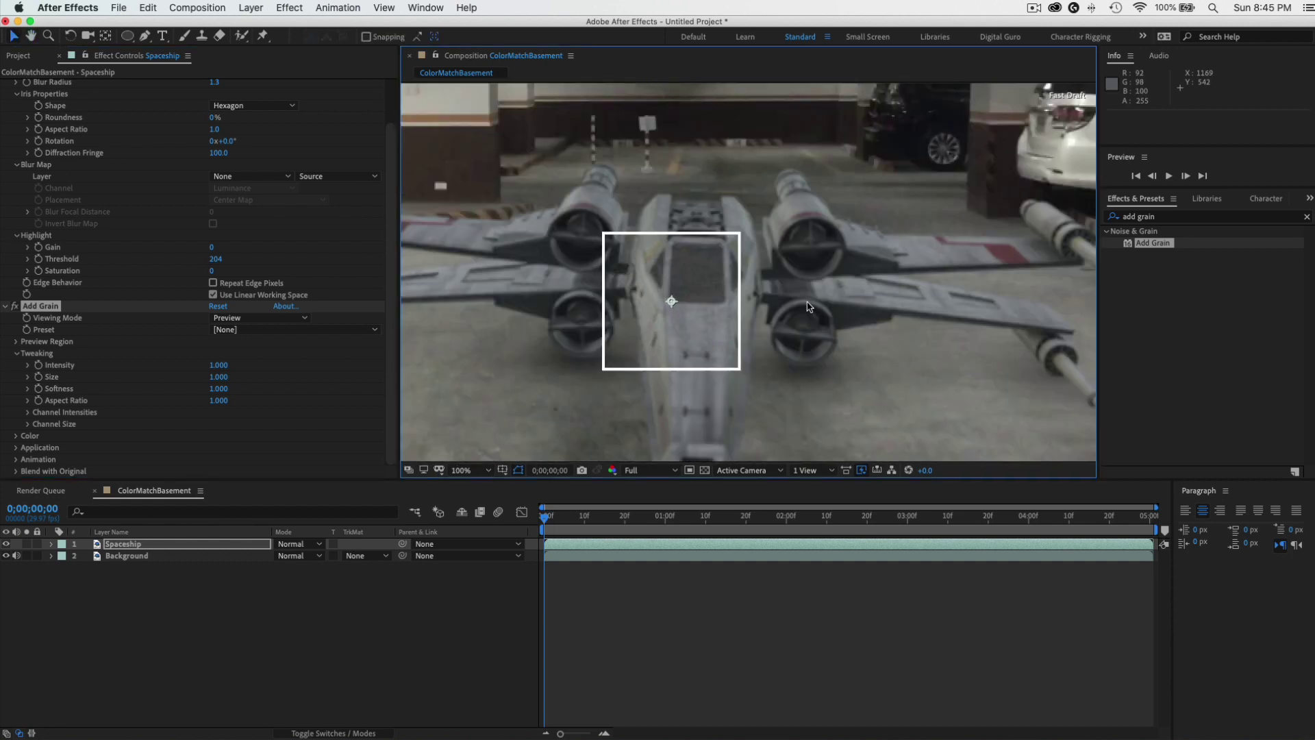
{"action": "scroll", "coordinate": [753, 302], "scroll_direction": "left", "scroll_amount": 2}
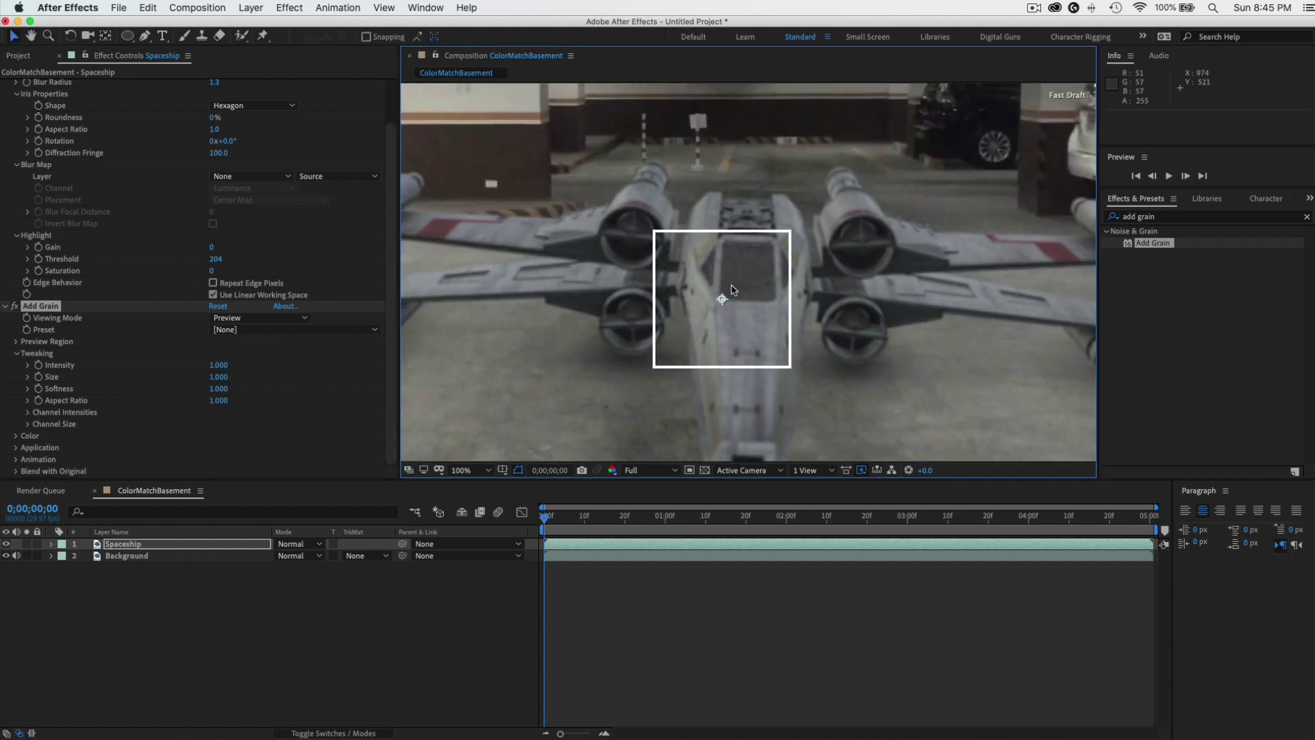
{"action": "scroll", "coordinate": [732, 289], "scroll_direction": "right", "scroll_amount": 1}
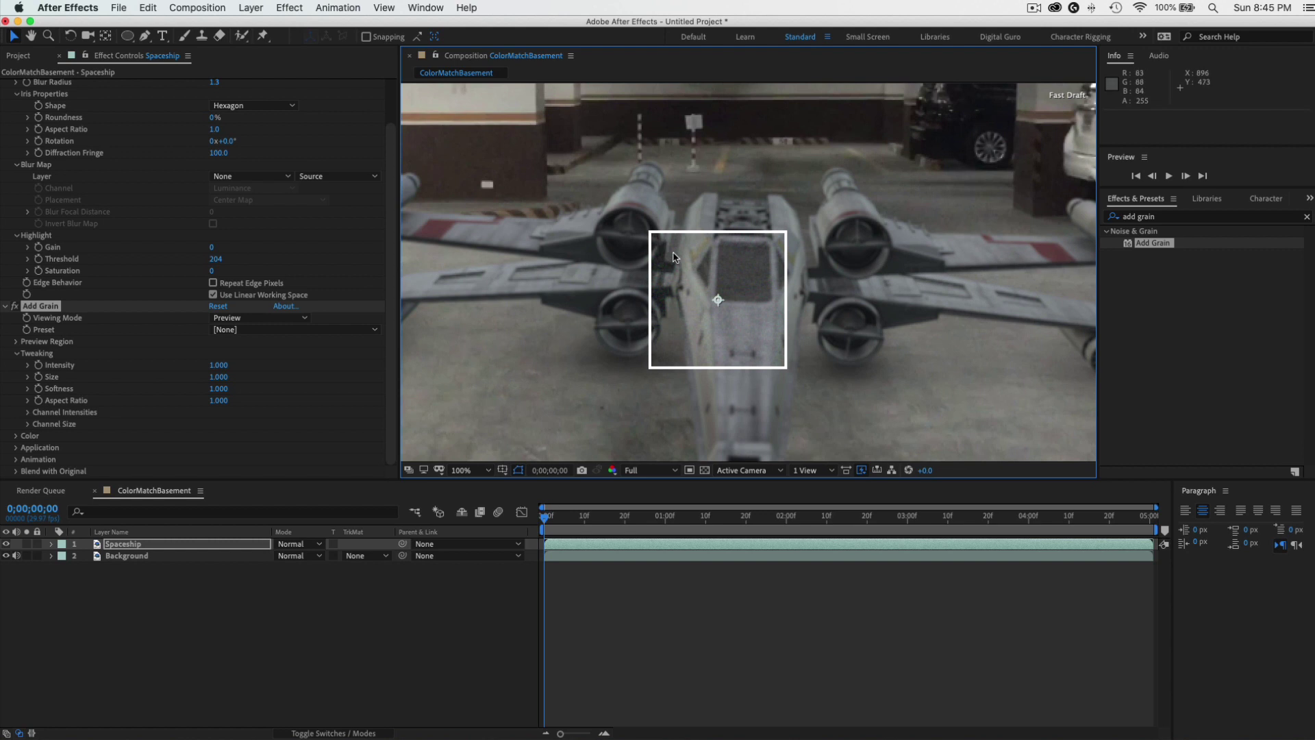
{"action": "scroll", "coordinate": [686, 261], "scroll_direction": "up", "scroll_amount": 2}
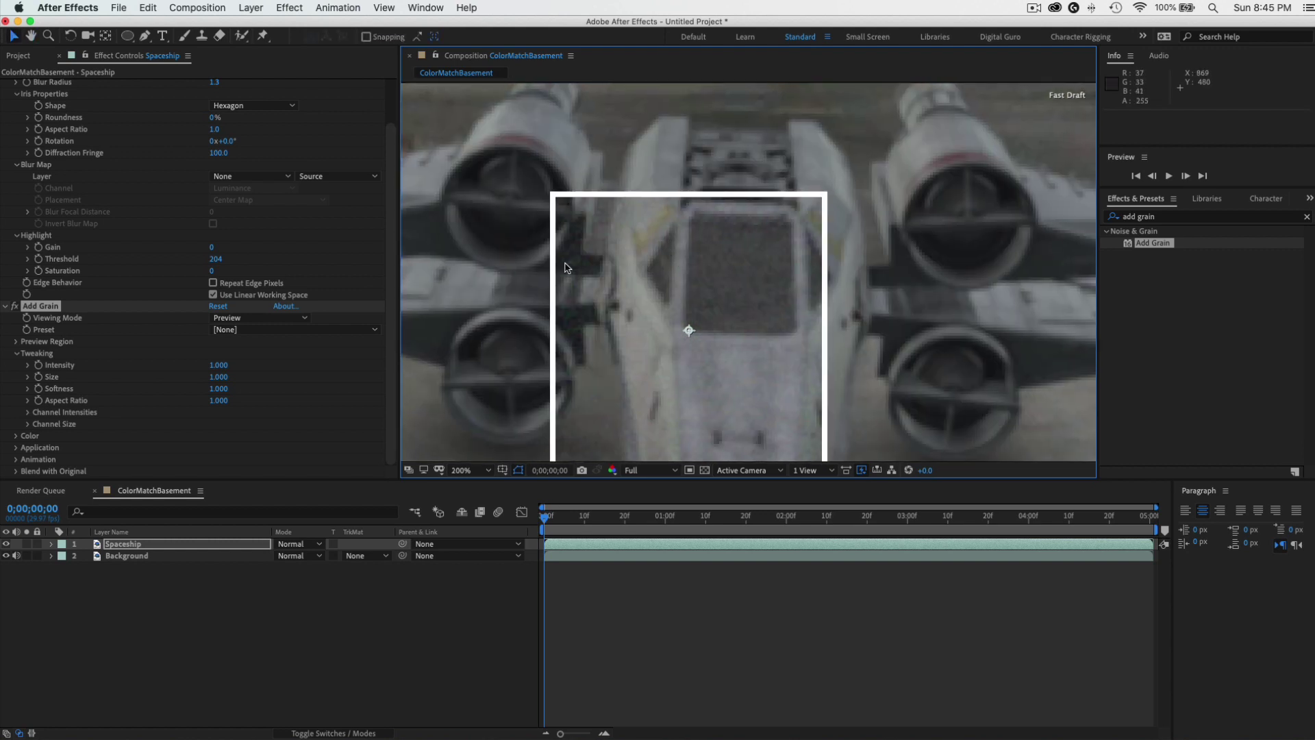
{"action": "left_click_drag", "start_coordinate": [709, 247], "coordinate": [712, 307]}
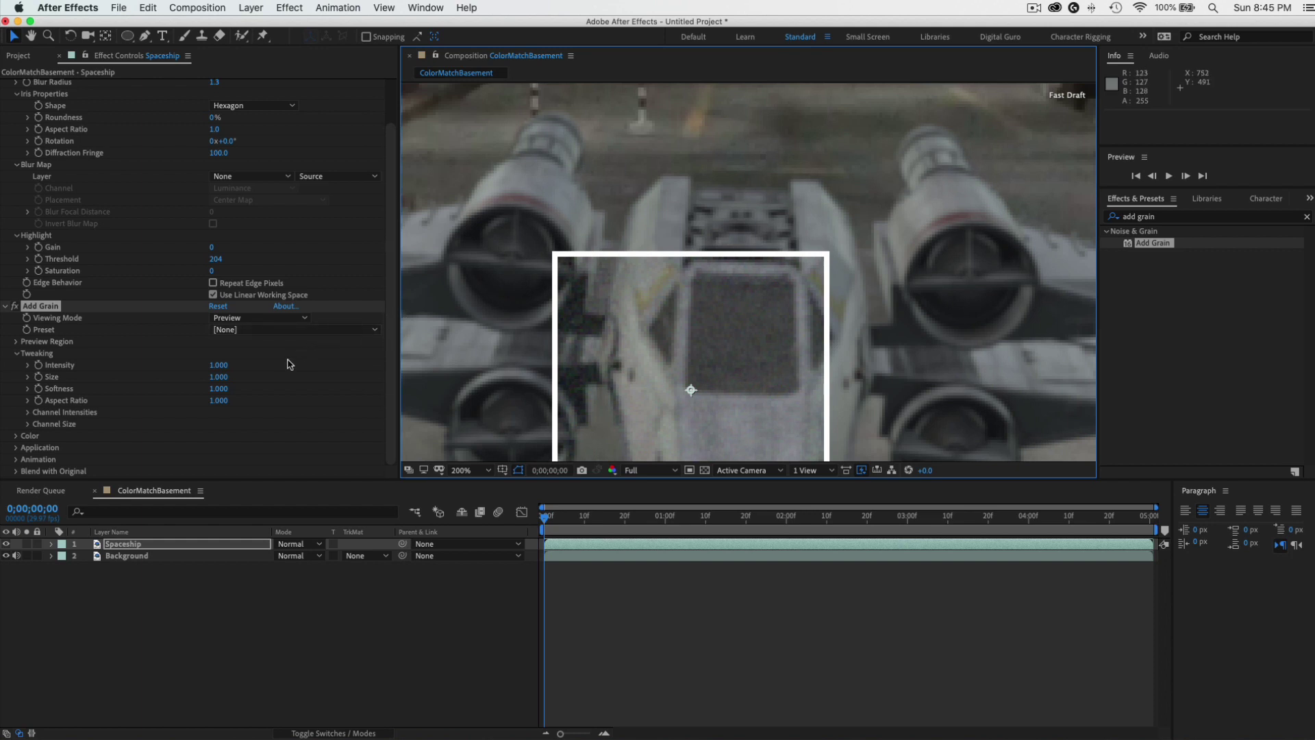
{"action": "mouse_move", "coordinate": [692, 390]}
{"action": "left_mouse_down"}
{"action": "mouse_move", "coordinate": [828, 239]}
{"action": "mouse_move", "coordinate": [766, 326]}
{"action": "left_mouse_up"}
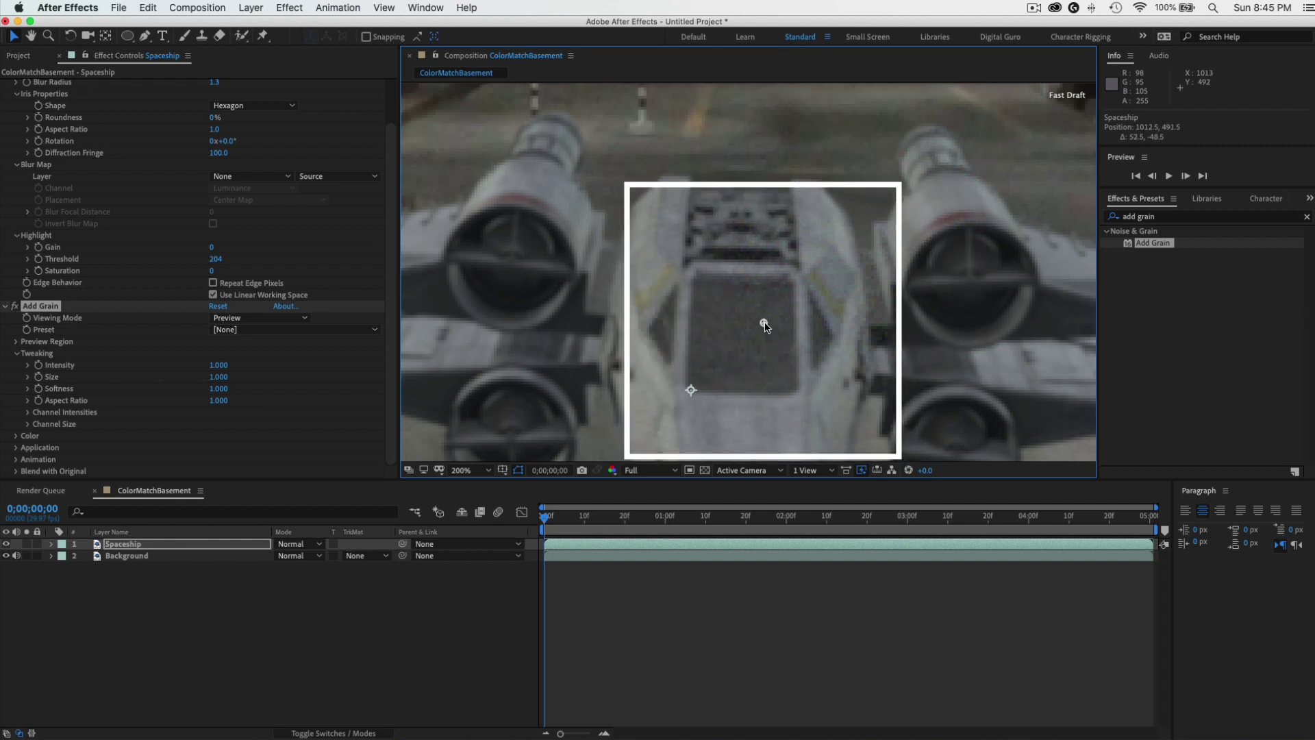
{"action": "left_click_drag", "start_coordinate": [814, 229], "coordinate": [777, 218]}
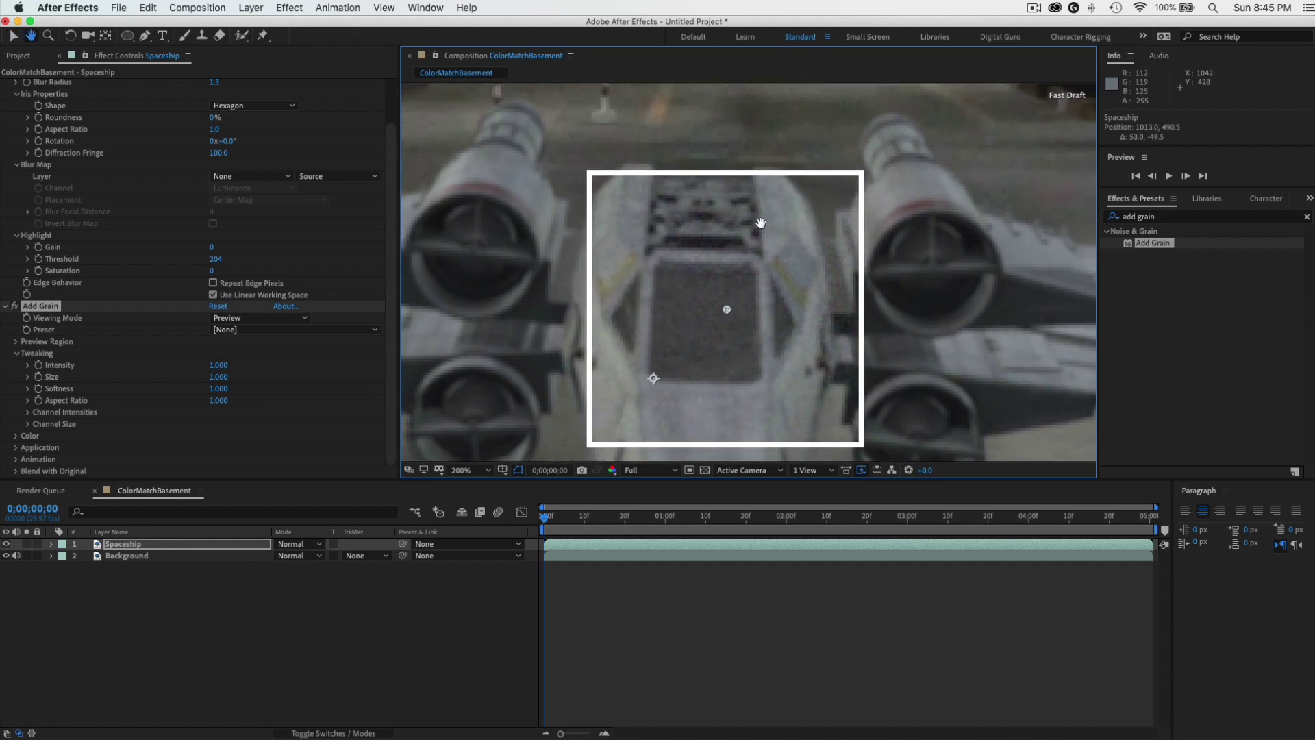
Set the Add Grain Intensity to 0.700 and toggle the effect off to compare.
{"action": "left_click", "coordinate": [218, 366]}
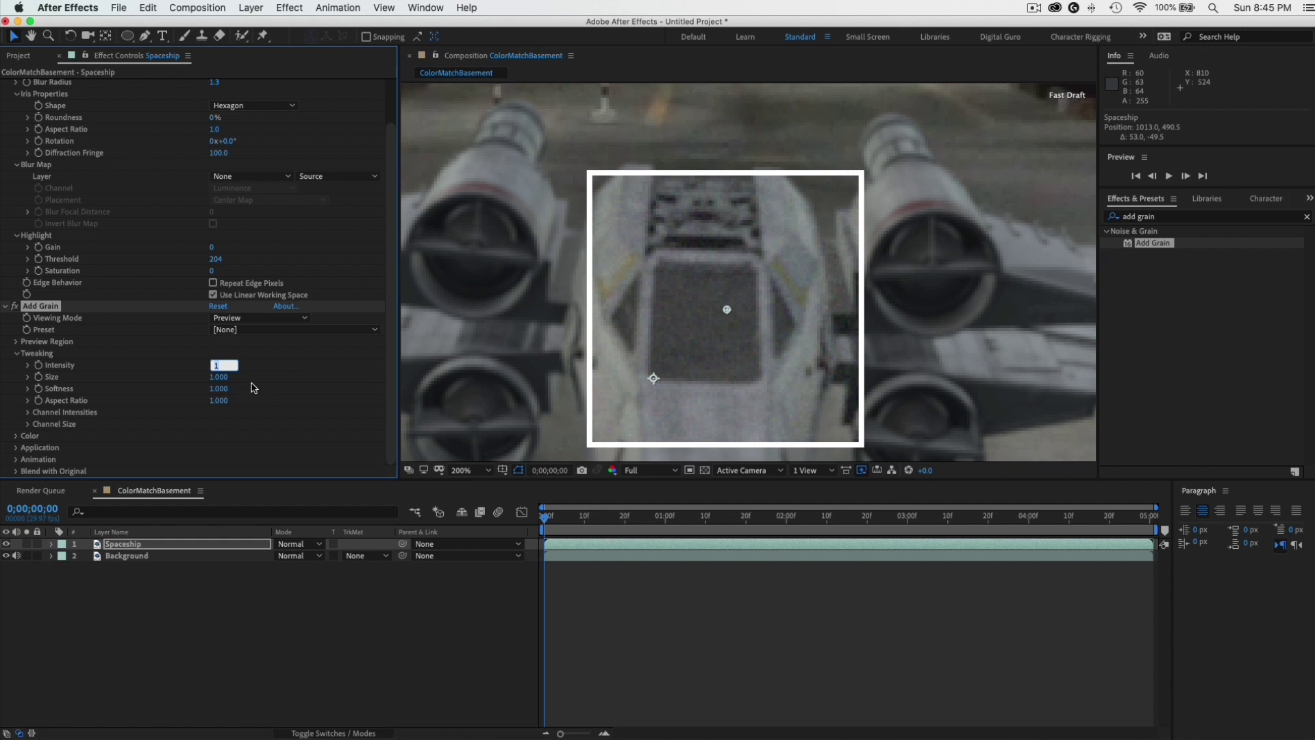
{"action": "type", "text": "5"}
{"action": "key", "text": "Return"}
{"action": "left_click", "coordinate": [211, 368]}
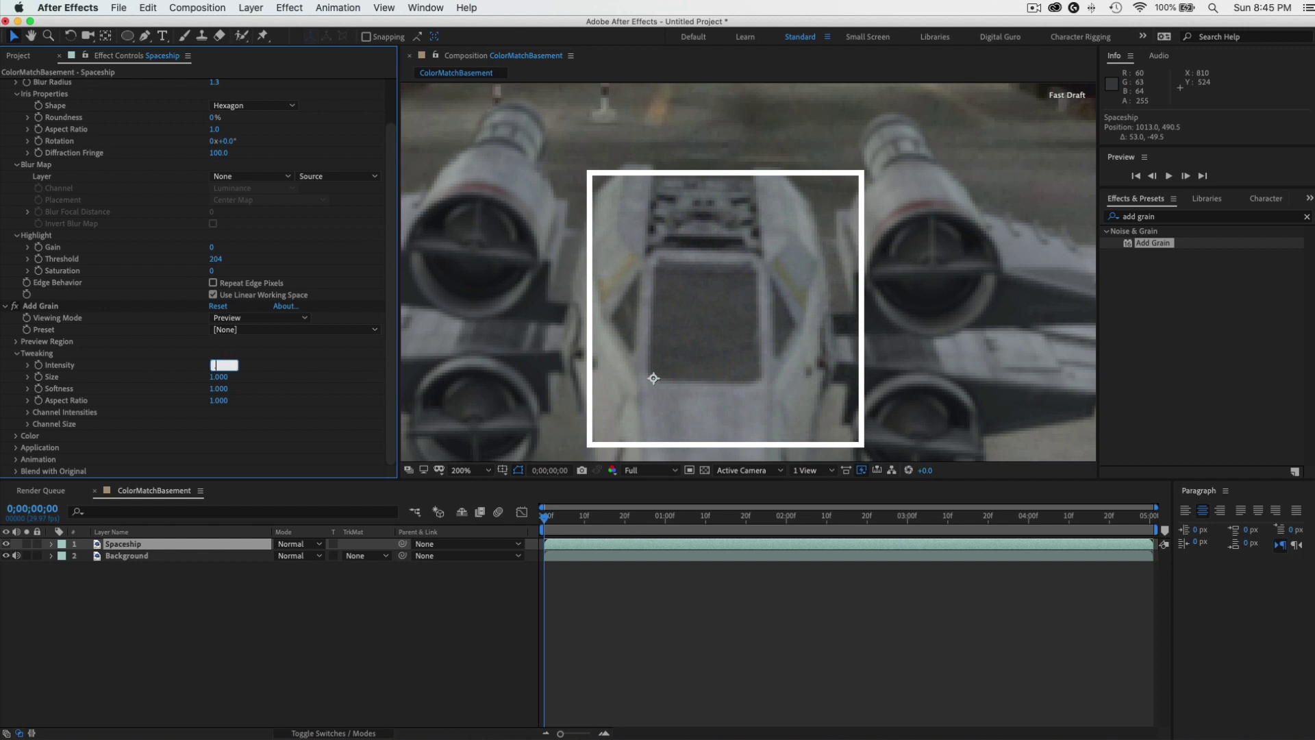
{"action": "key", "text": "Return"}
{"action": "scroll", "coordinate": [709, 206], "scroll_direction": "up", "scroll_amount": 3}
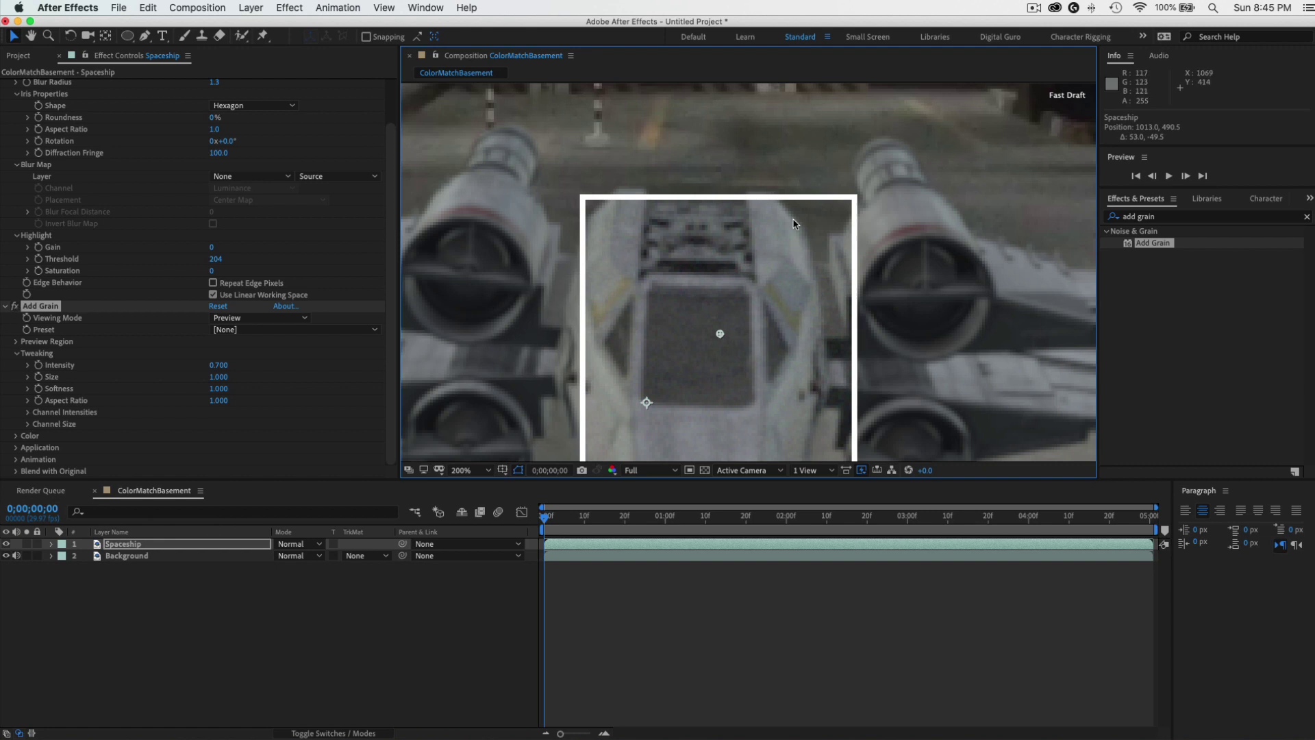
{"action": "left_click", "coordinate": [16, 307]}
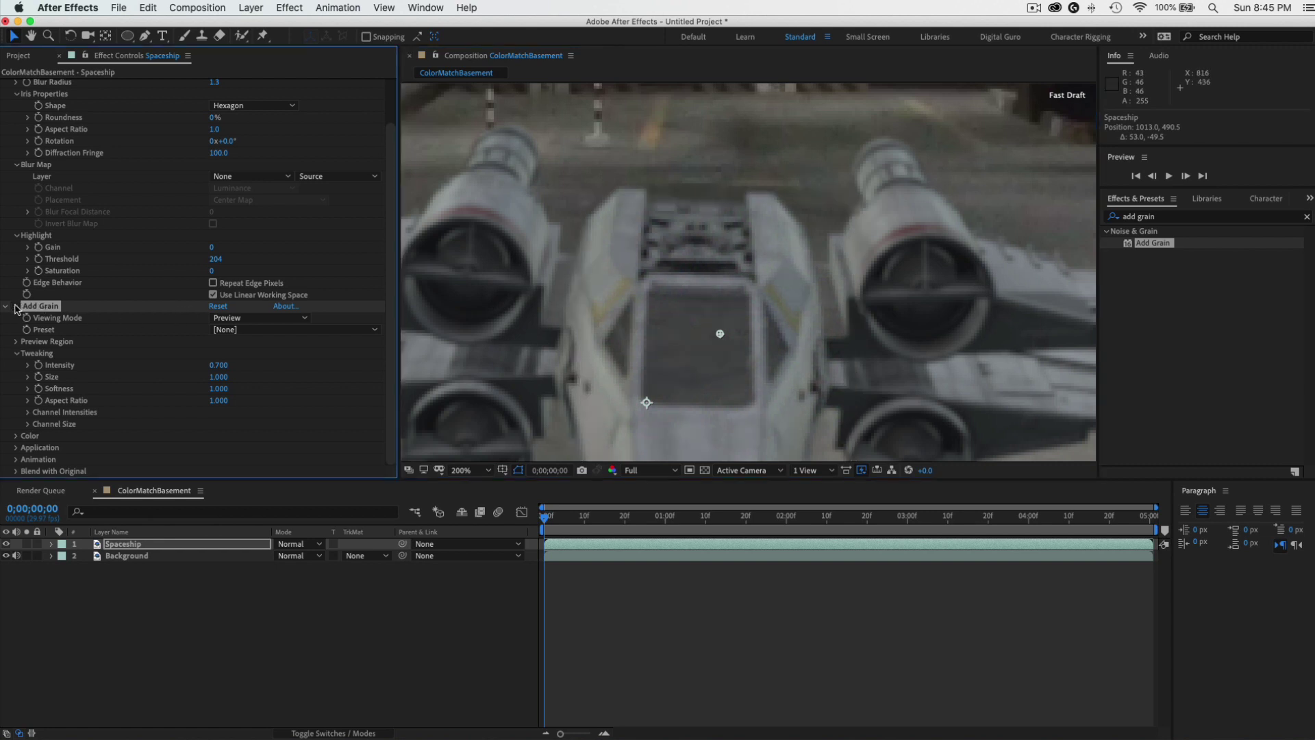
Compare the grain on and off, then set Add Grain's Viewing Mode to Final Output.
{"action": "left_click", "coordinate": [16, 307]}
{"action": "left_click", "coordinate": [16, 307]}
{"action": "left_click", "coordinate": [16, 307]}
{"action": "scroll", "coordinate": [793, 293], "scroll_direction": "down", "scroll_amount": 2}
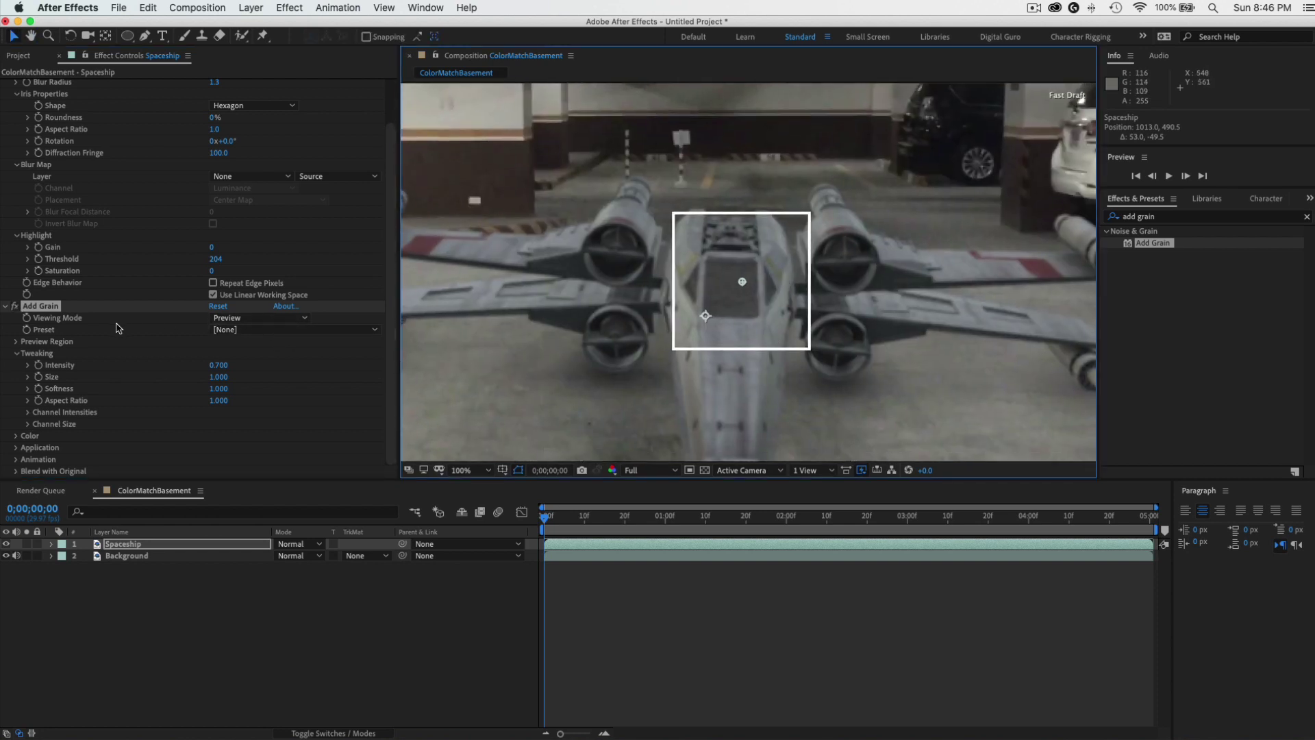
{"action": "left_click", "coordinate": [53, 324]}
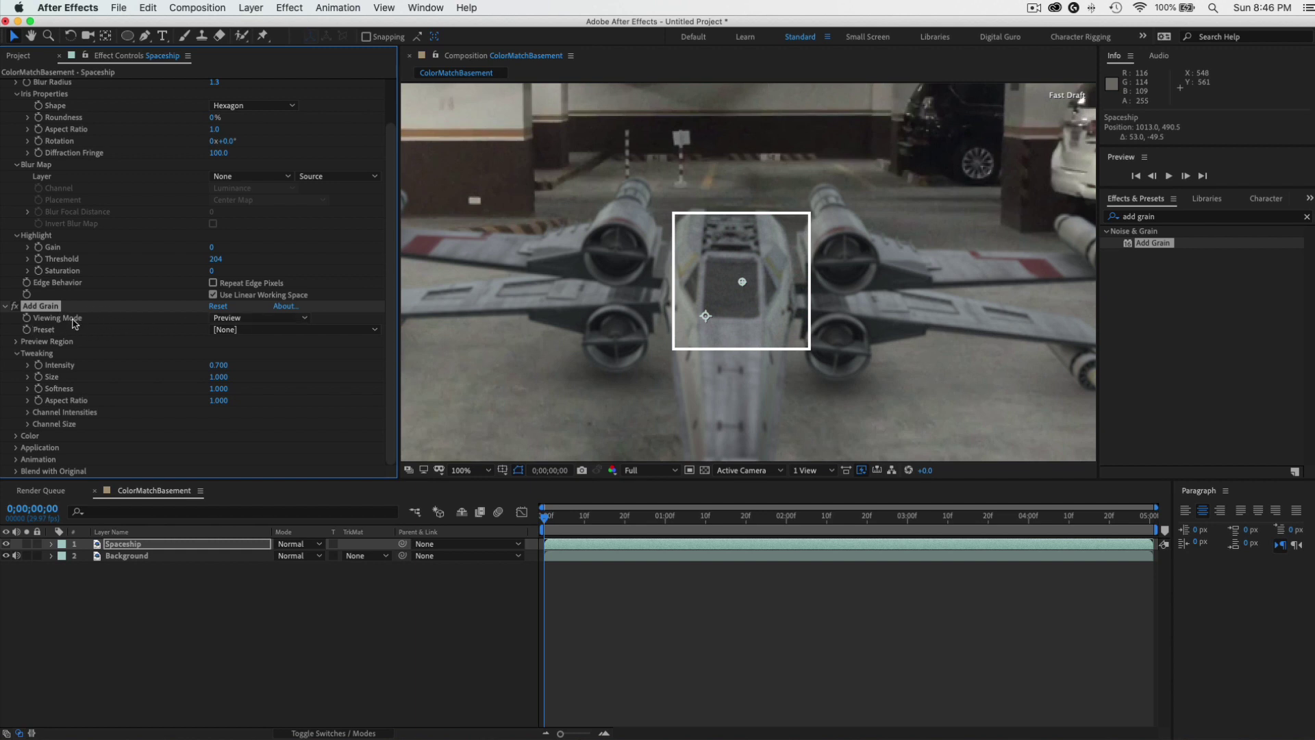
{"action": "left_click", "coordinate": [257, 319]}
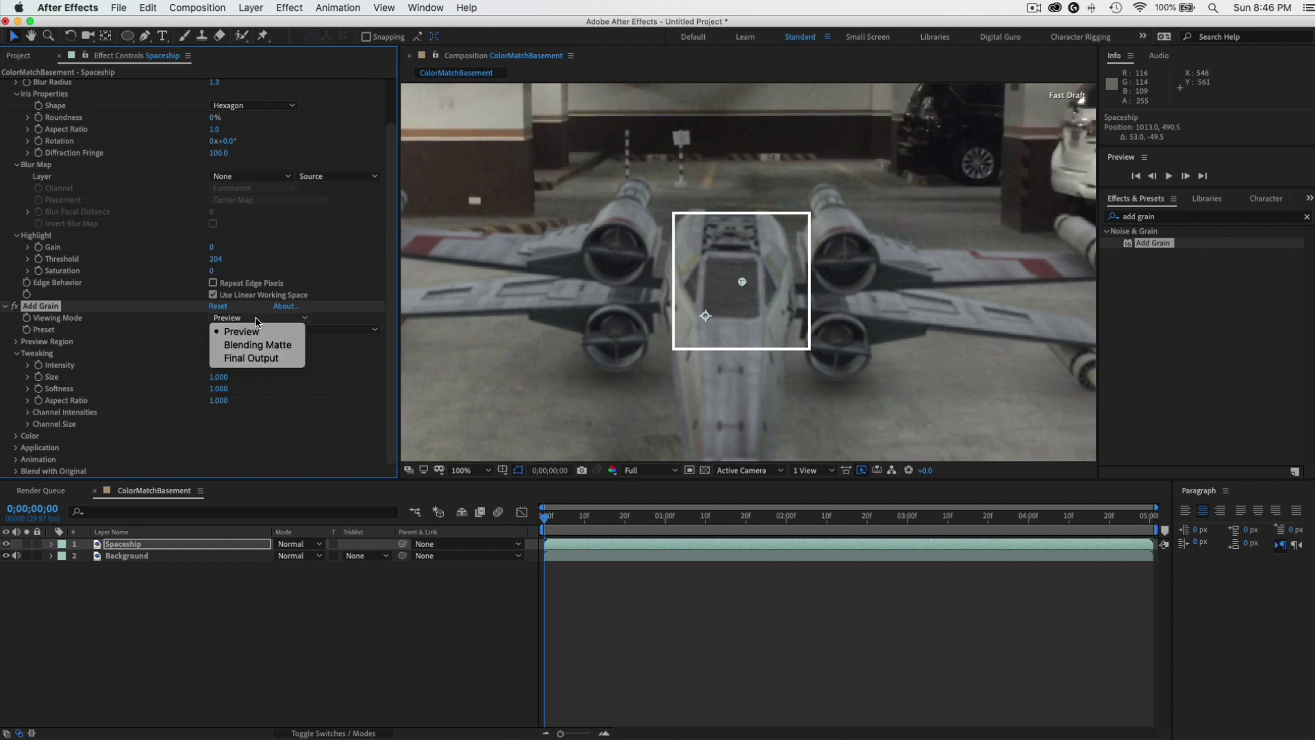
{"action": "left_click", "coordinate": [273, 359]}
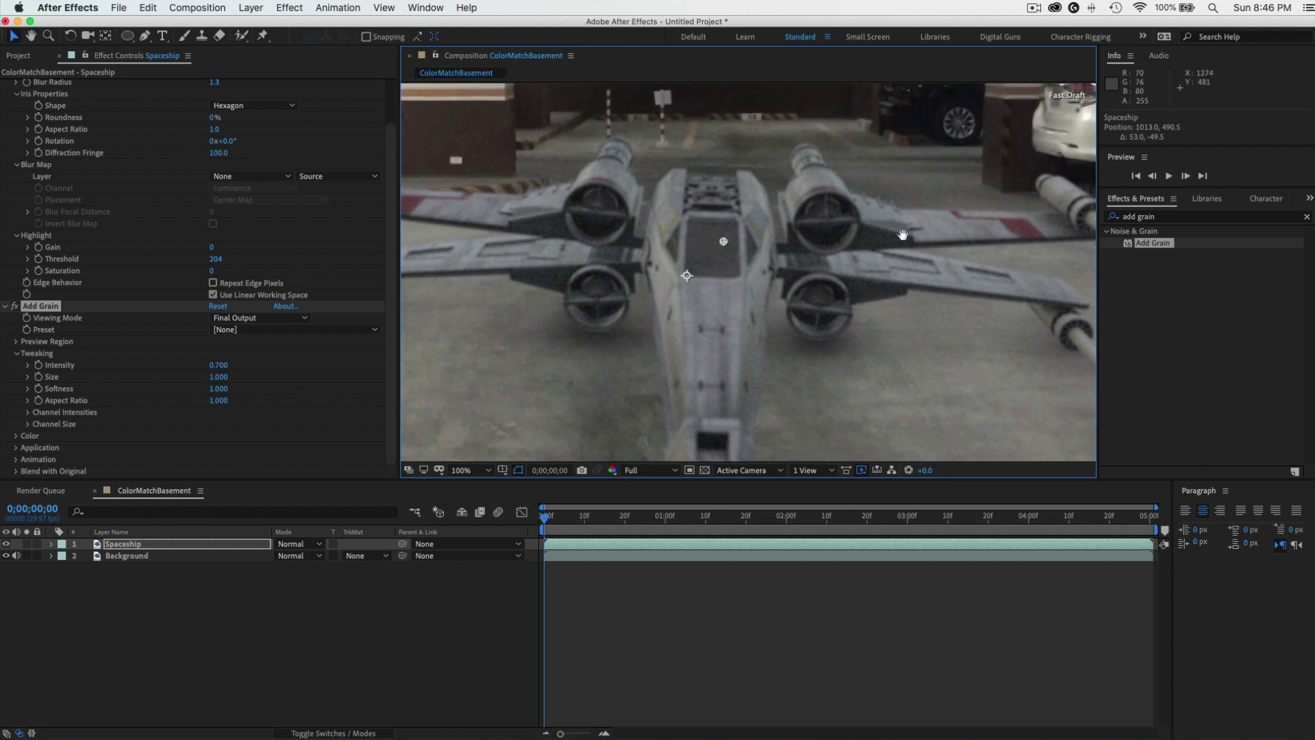
Toggle the grain off to compare, deselect the Spaceship layer and pan the view.
{"action": "scroll", "coordinate": [902, 235], "scroll_direction": "down", "scroll_amount": 2}
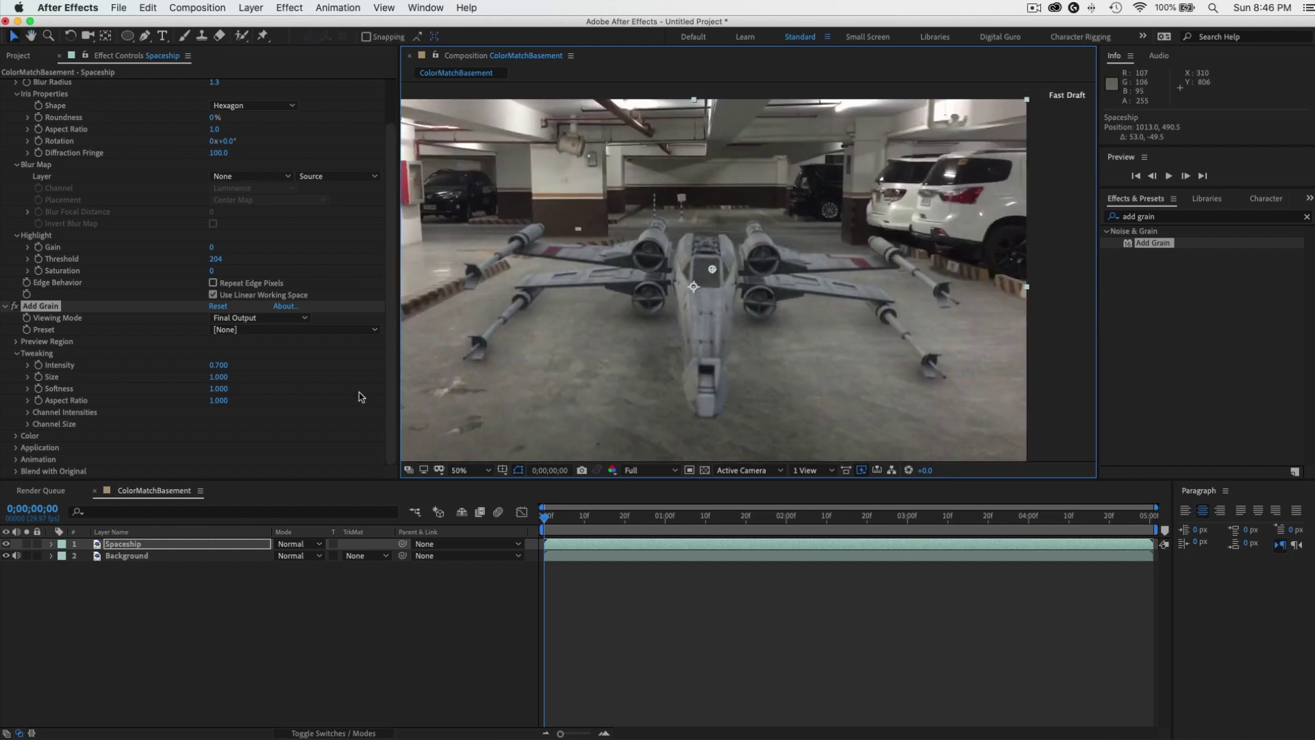
{"action": "left_click", "coordinate": [16, 307]}
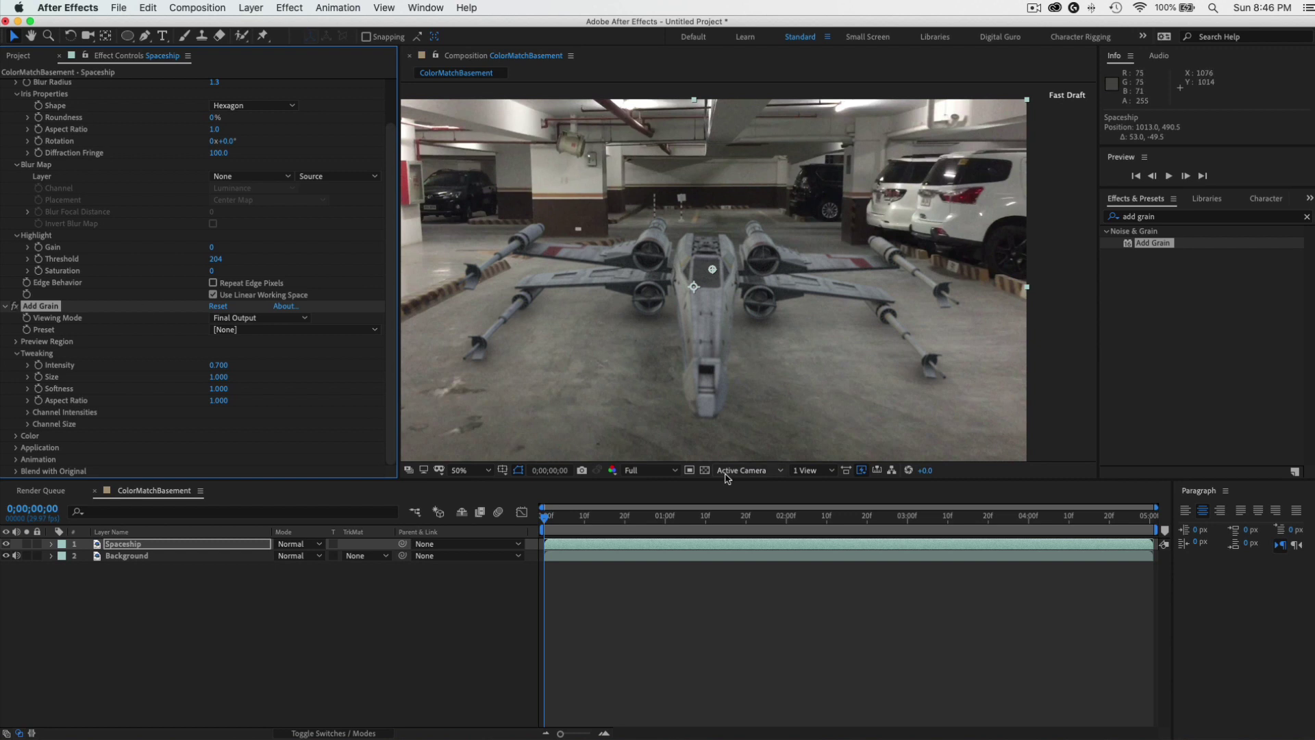
{"action": "left_click", "coordinate": [734, 596]}
{"action": "key", "text": "h"}
{"action": "left_click_drag", "start_coordinate": [737, 350], "coordinate": [733, 358]}
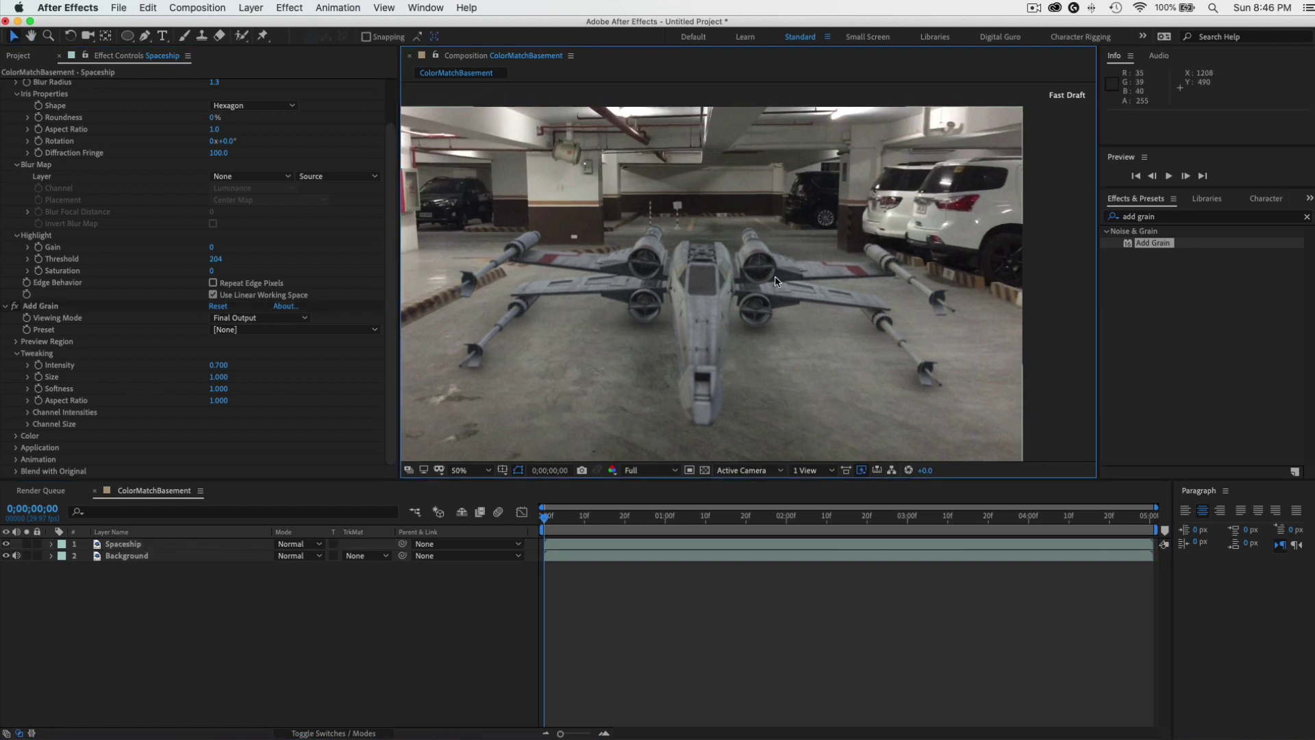
{"action": "mouse_move", "coordinate": [617, 320]}
{"action": "left_mouse_down"}
{"action": "mouse_move", "coordinate": [617, 306]}
{"action": "mouse_move", "coordinate": [633, 318]}
{"action": "left_mouse_up"}
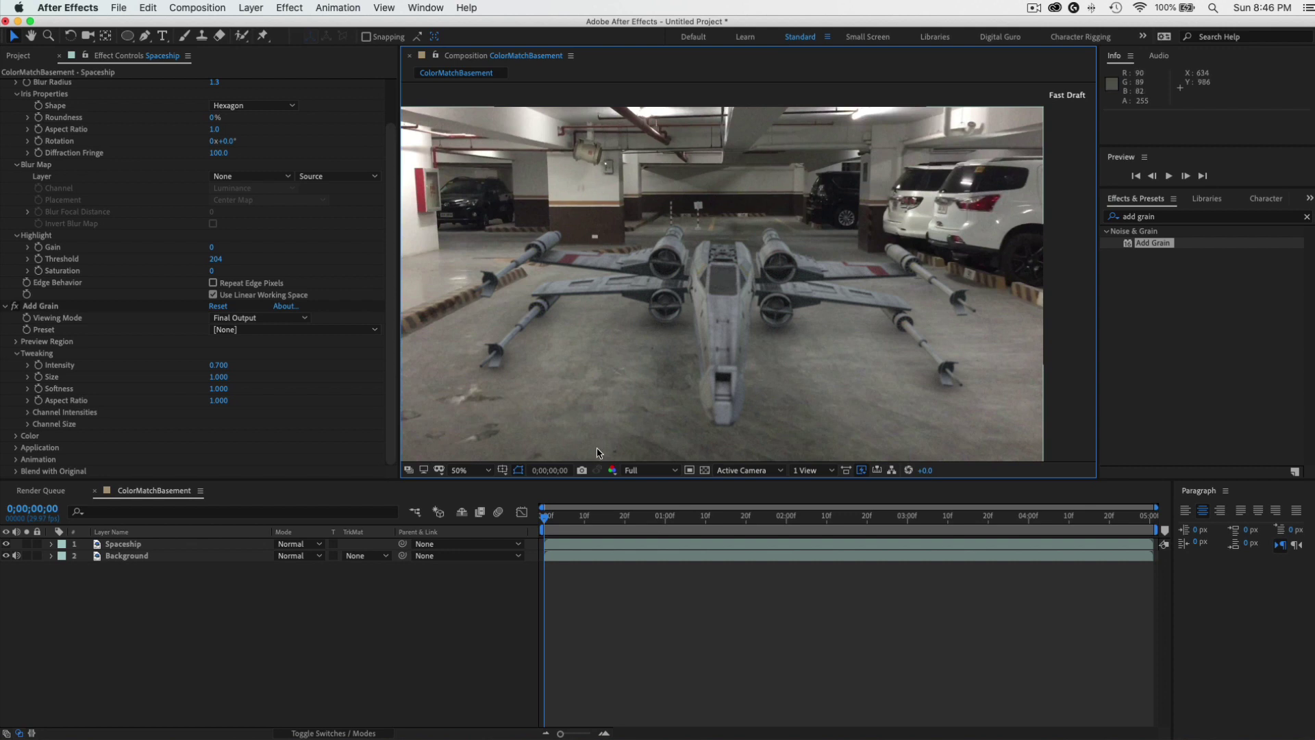
Select the Spaceship layer and zoom the composition viewer out to 25%.
{"action": "left_click", "coordinate": [124, 544]}
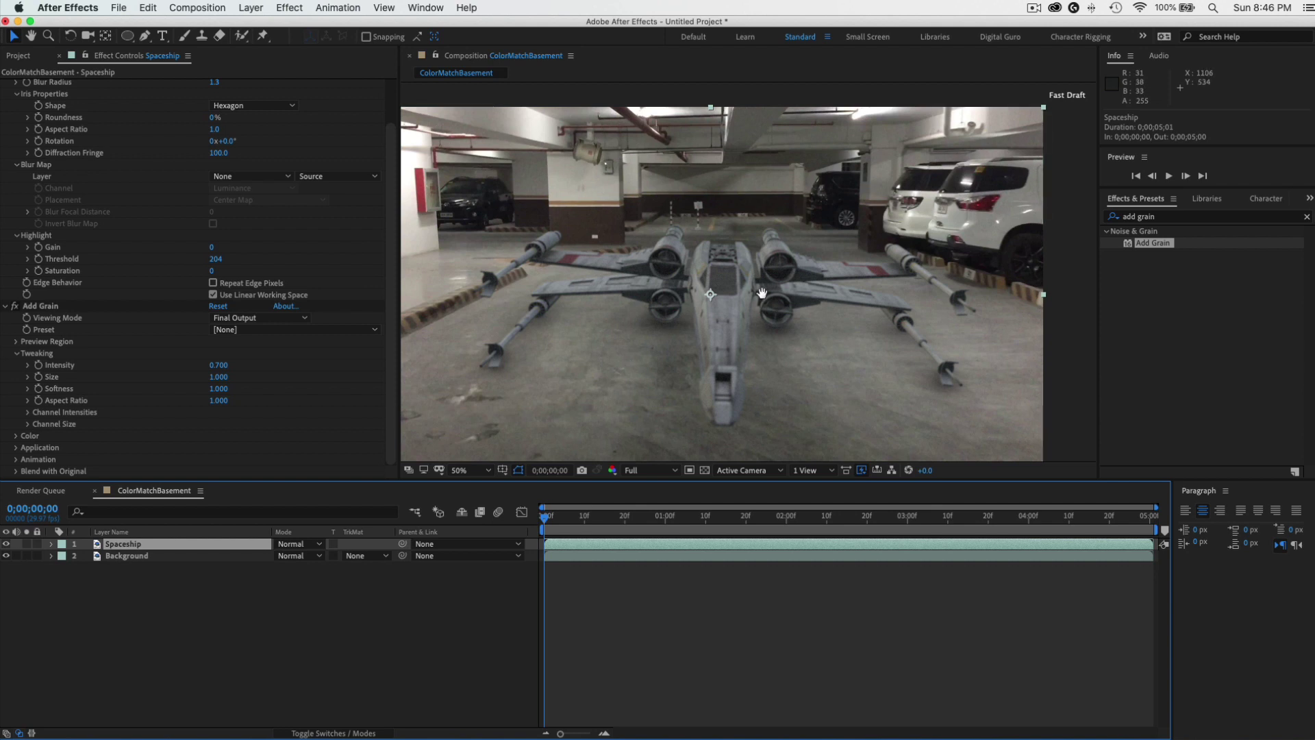
{"action": "left_click_drag", "start_coordinate": [739, 279], "coordinate": [756, 296]}
{"action": "key", "text": "v"}
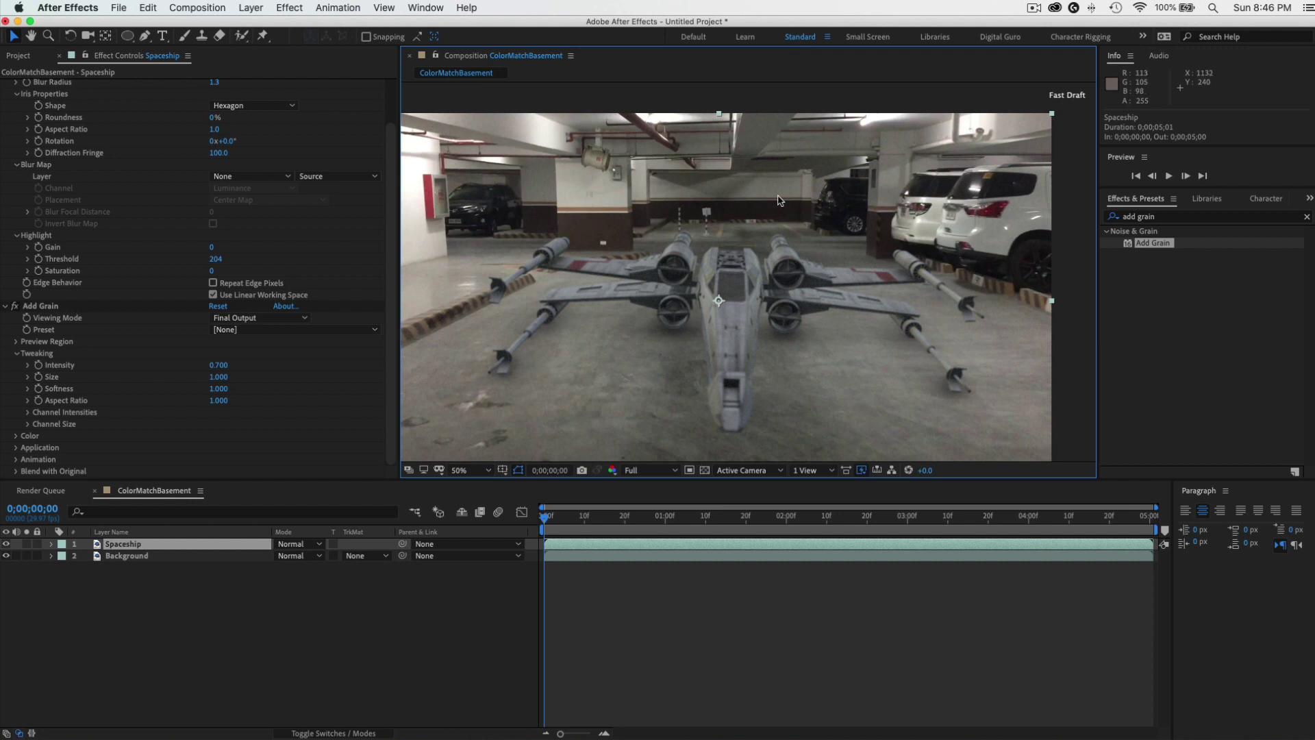
{"action": "key", "text": "comma"}
{"action": "key", "text": "h"}
{"action": "left_click_drag", "start_coordinate": [703, 217], "coordinate": [700, 219]}
{"action": "key", "text": "v"}
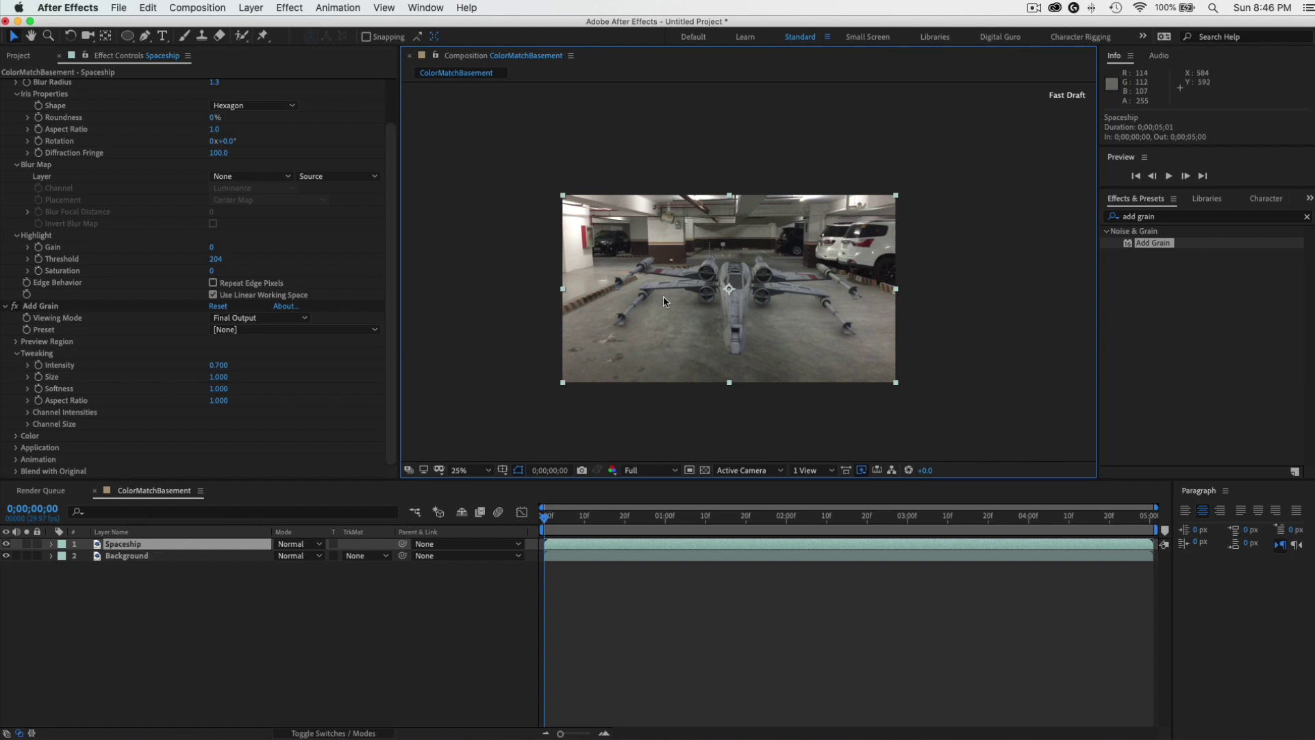
Add a new adjustment layer on top of Spaceship and Background, and clear the Effects & Presets search.
{"action": "left_click", "coordinate": [250, 8]}
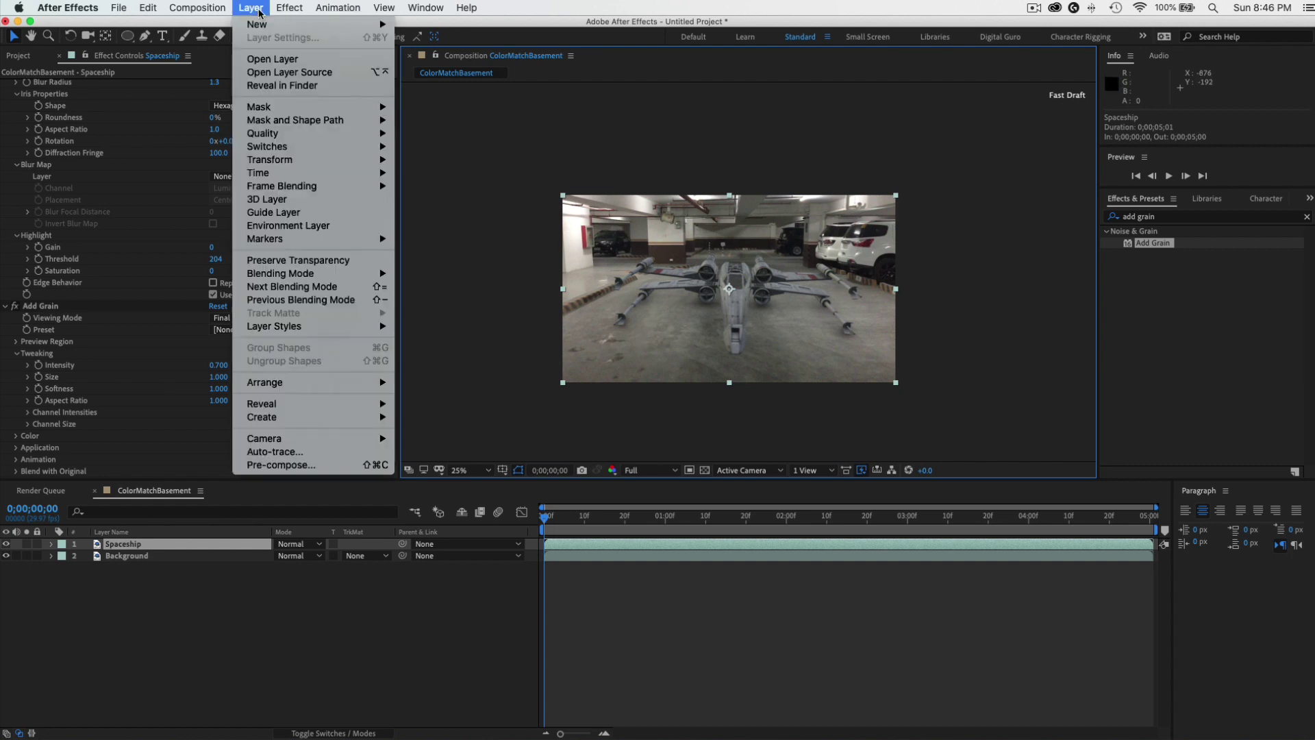
{"action": "mouse_move", "coordinate": [268, 26]}
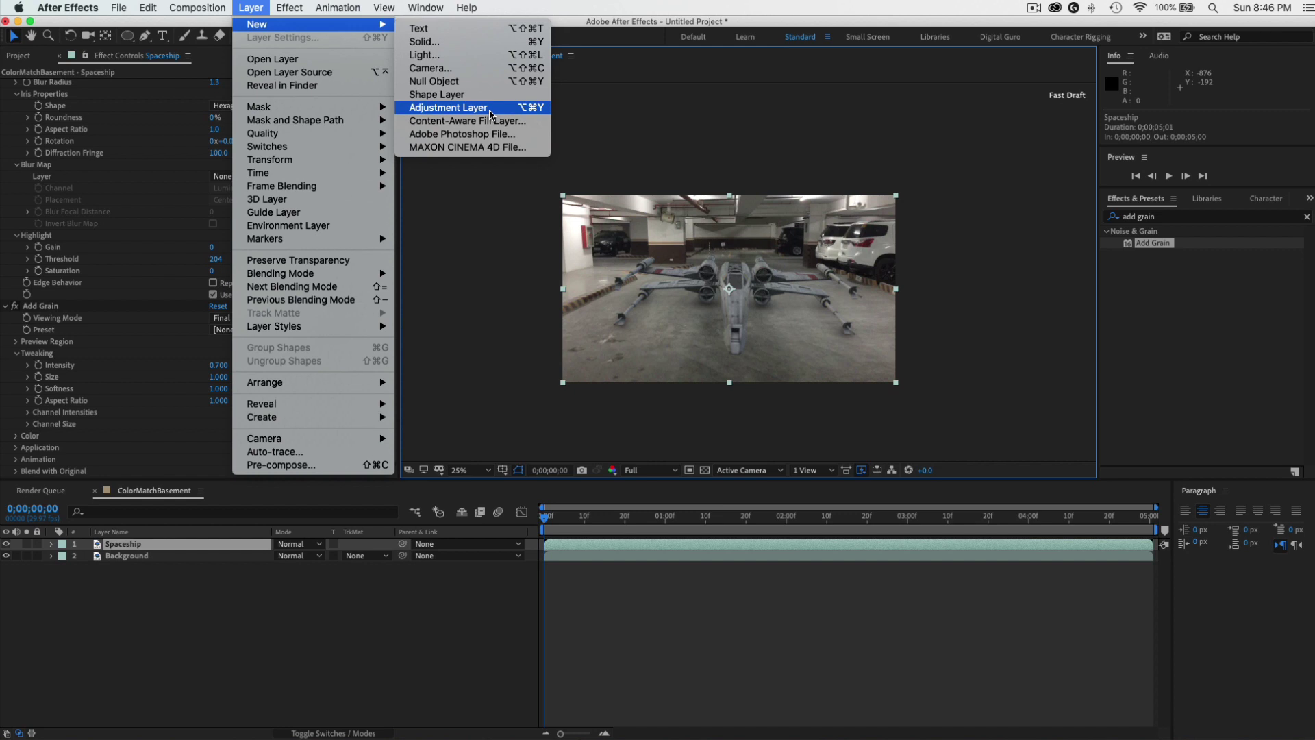
{"action": "left_click", "coordinate": [490, 113]}
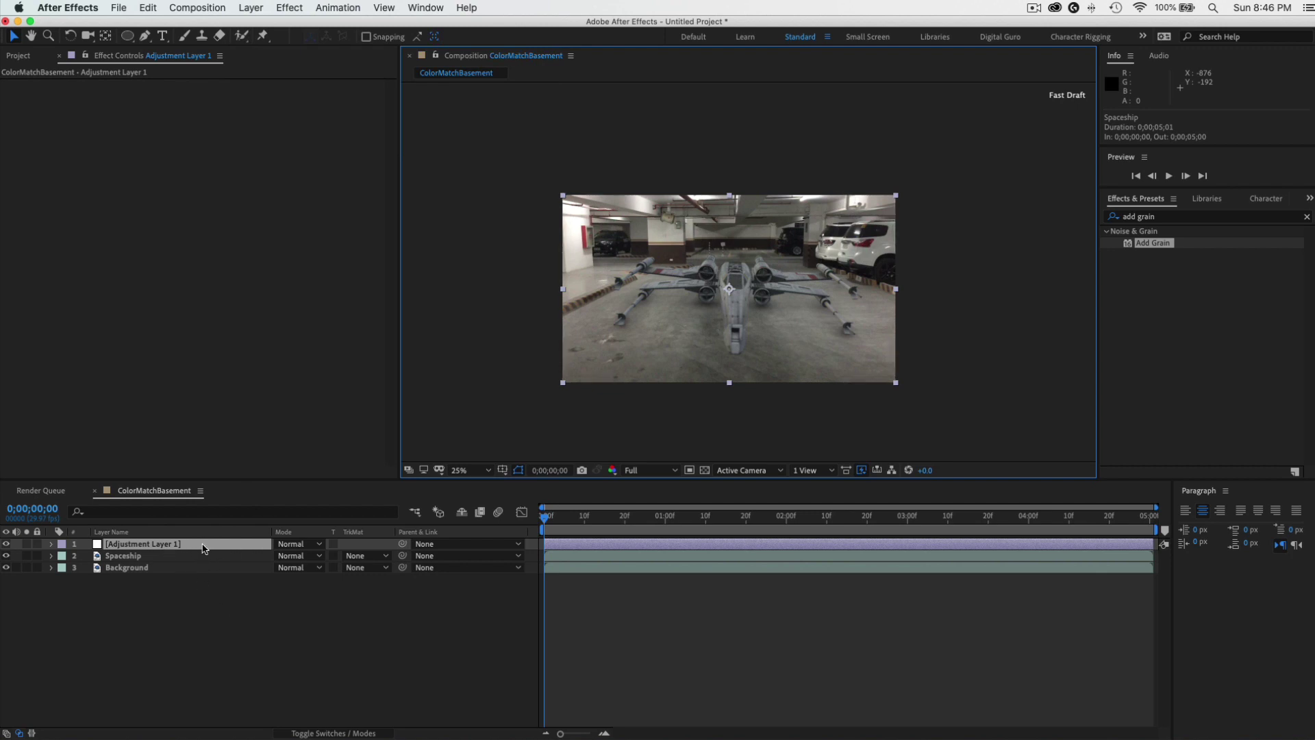
{"action": "left_click", "coordinate": [1306, 217]}
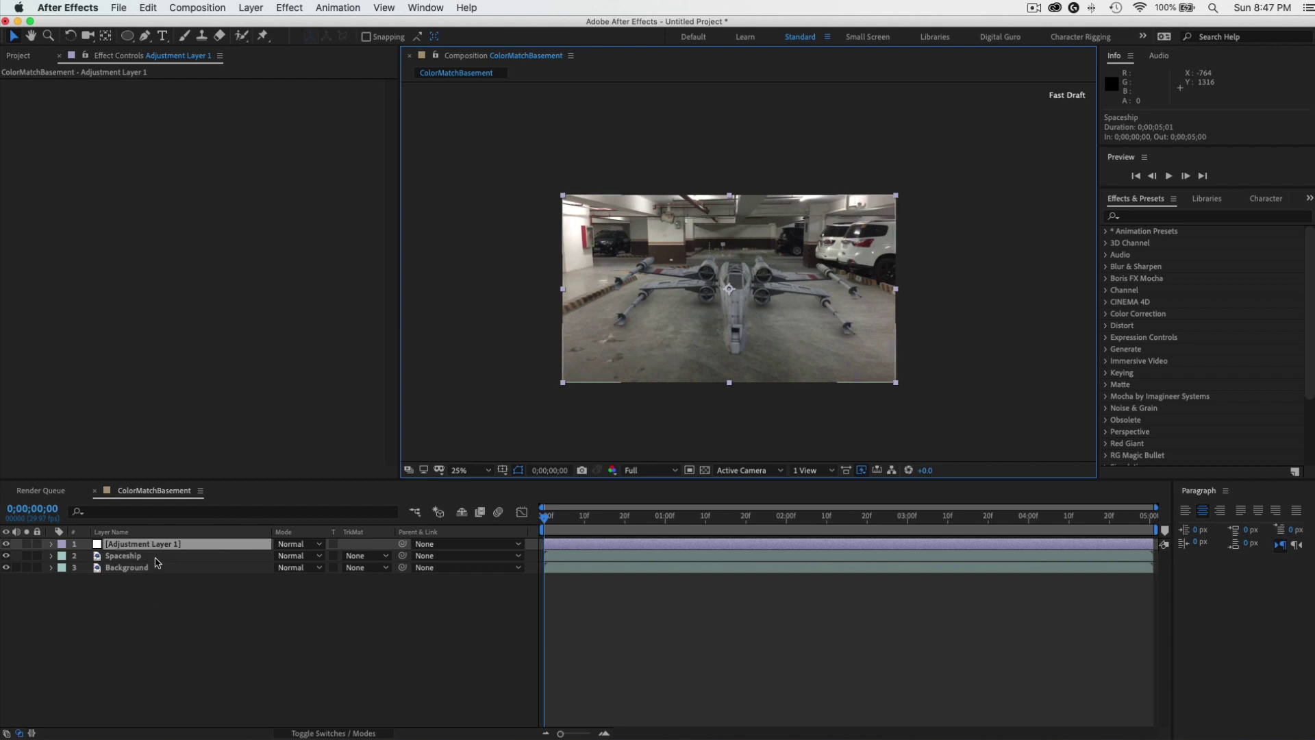
Collapse the Spaceship layer's Camera Lens Blur and Add Grain effects, then start renaming Adjustment Layer 1.
{"action": "left_click", "coordinate": [169, 552]}
{"action": "left_click", "coordinate": [179, 545]}
{"action": "left_click", "coordinate": [162, 557]}
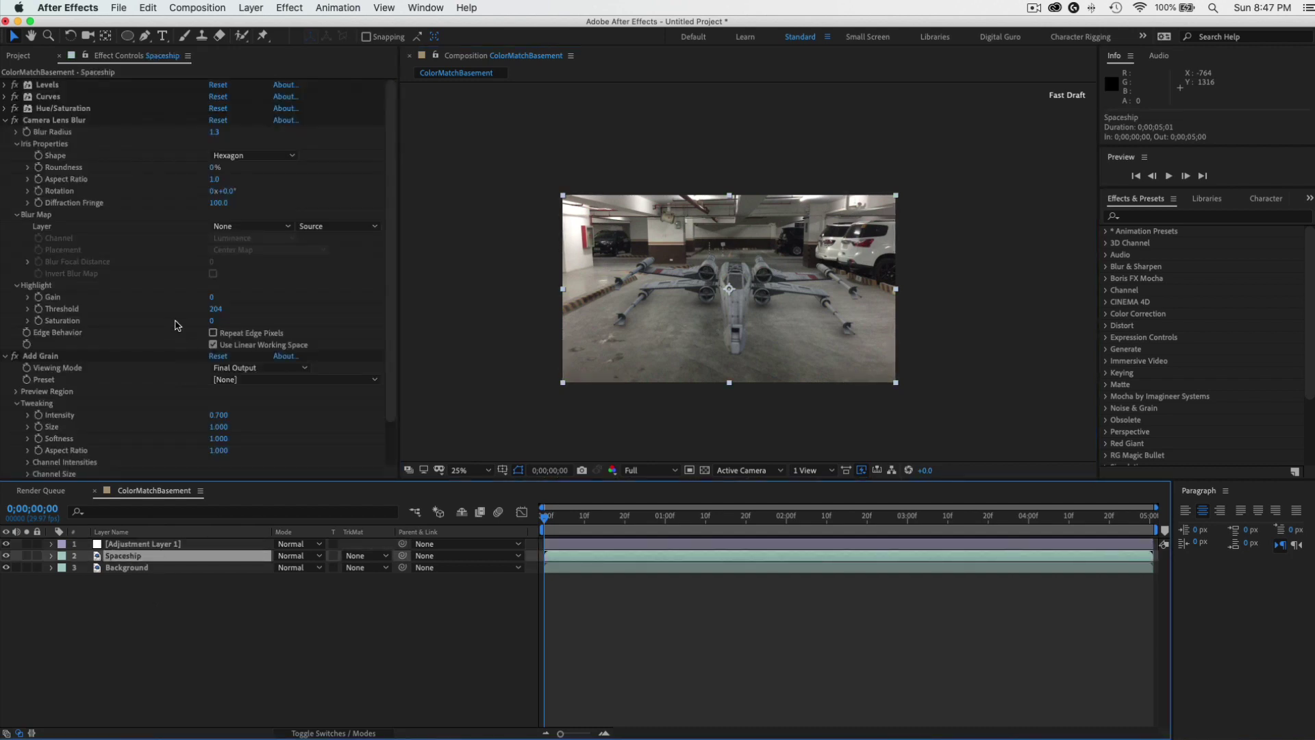
{"action": "left_click", "coordinate": [5, 120]}
{"action": "left_click", "coordinate": [5, 133]}
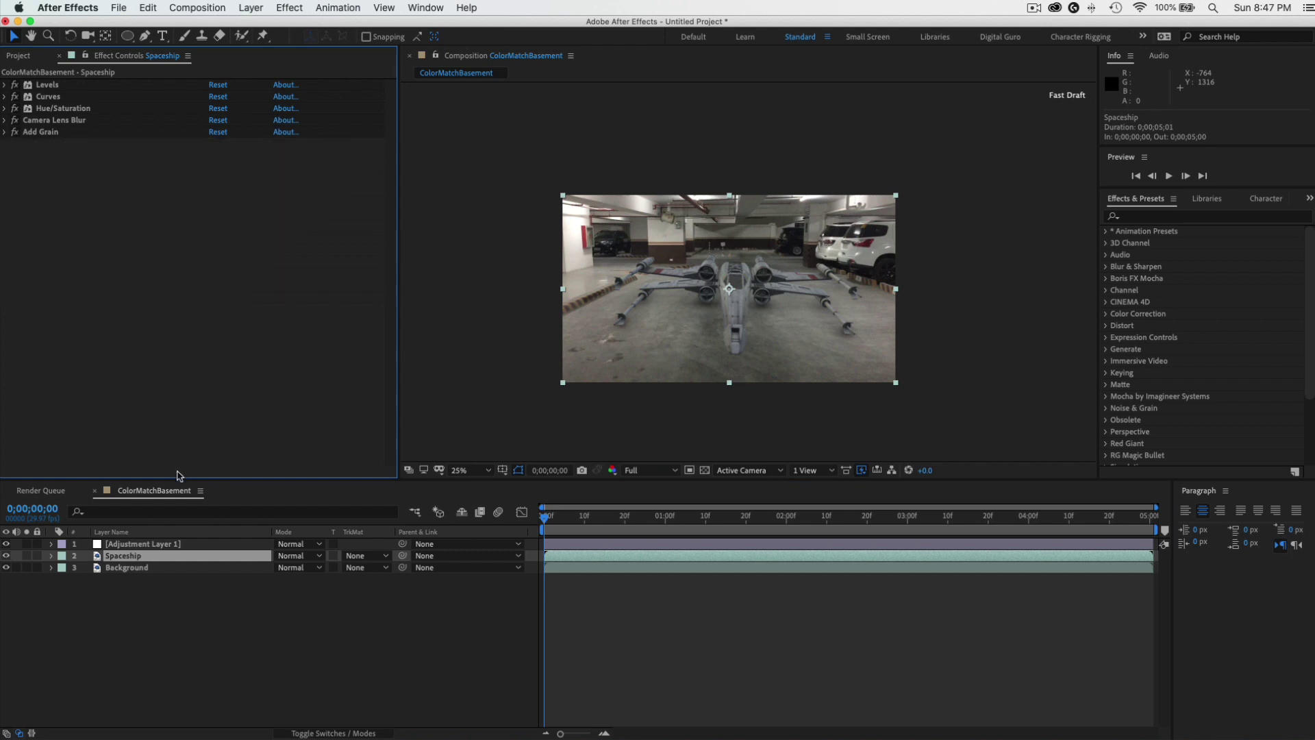
{"action": "left_click", "coordinate": [173, 544]}
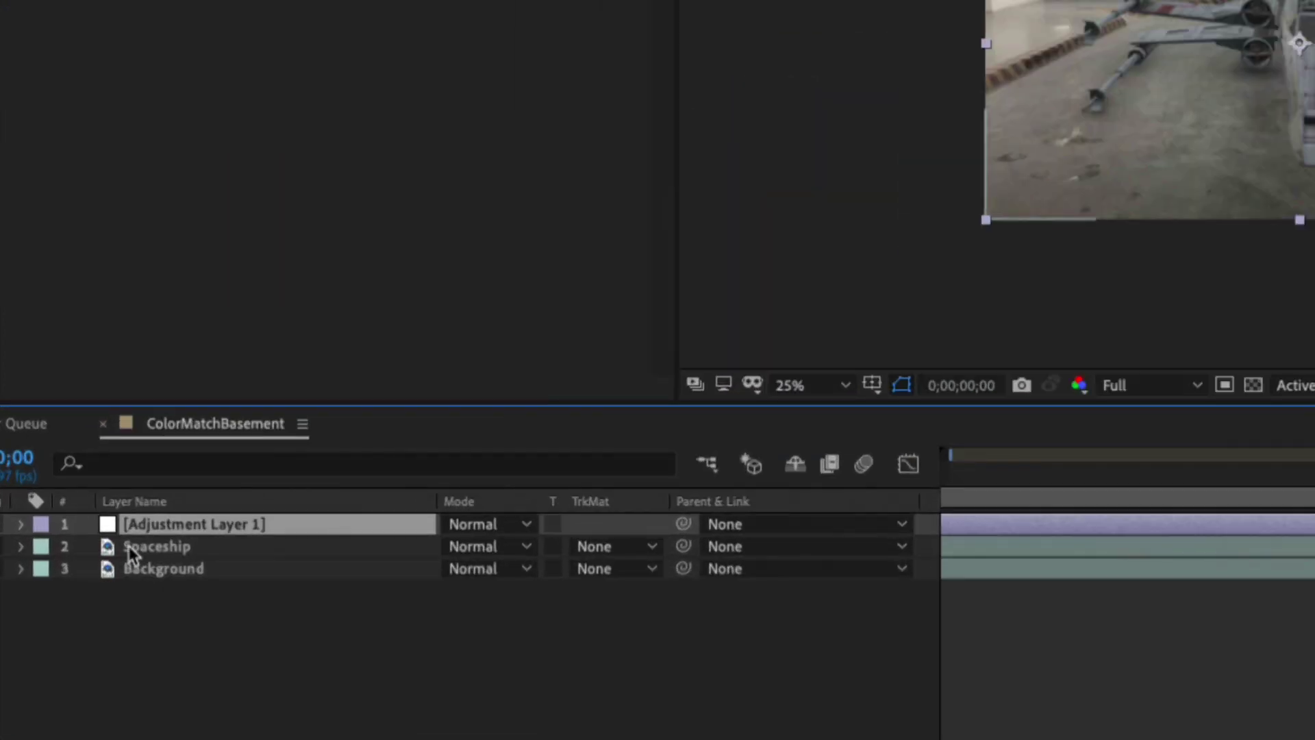
{"action": "key", "text": "Return"}
Rename the adjustment layer 'Color Grading' and apply a Curves effect to it.
{"action": "type", "text": "Colo"}
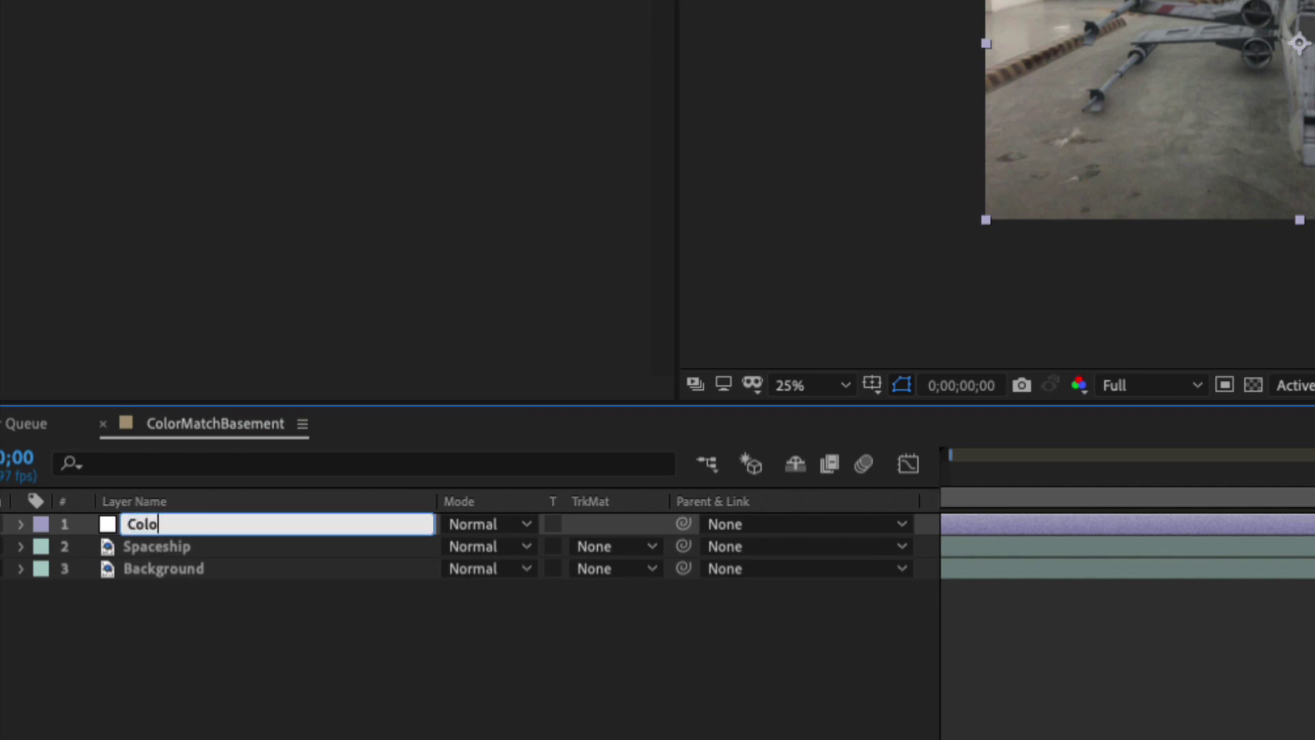
{"action": "type", "text": "r Grading"}
{"action": "key", "text": "Return"}
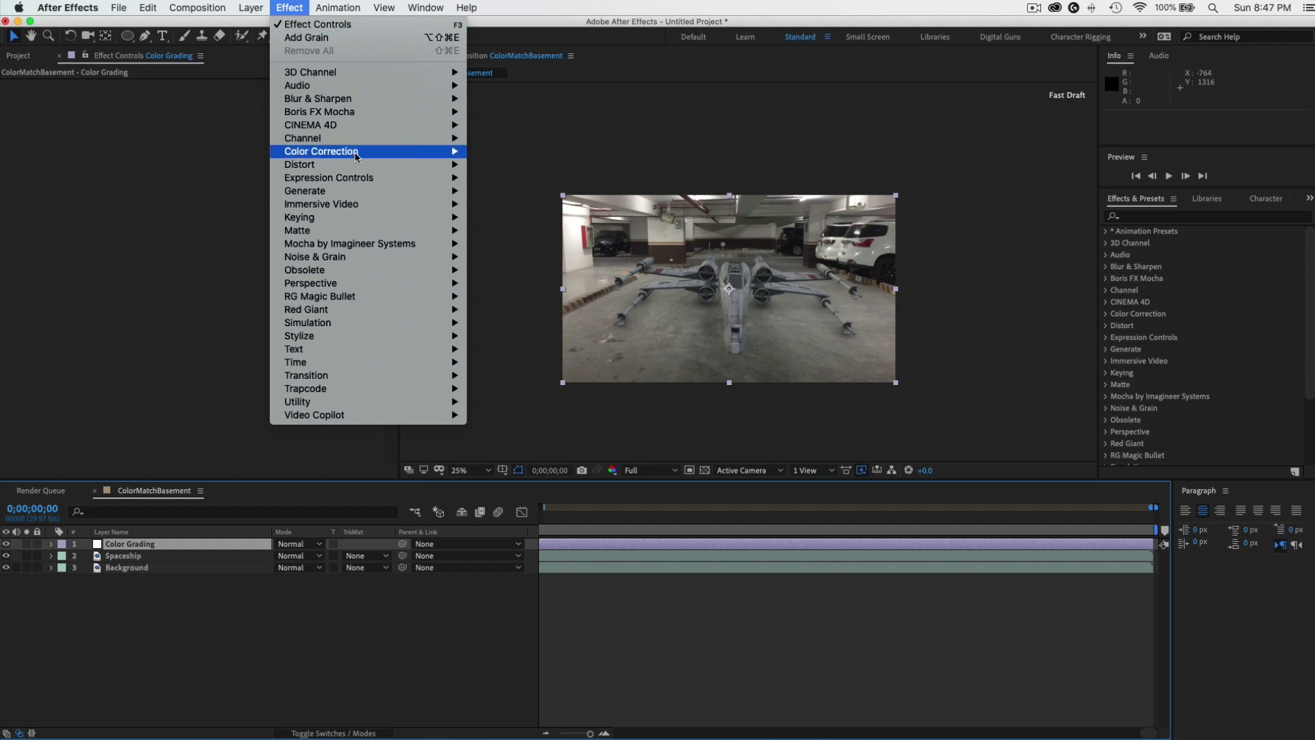
{"action": "mouse_move", "coordinate": [329, 152]}
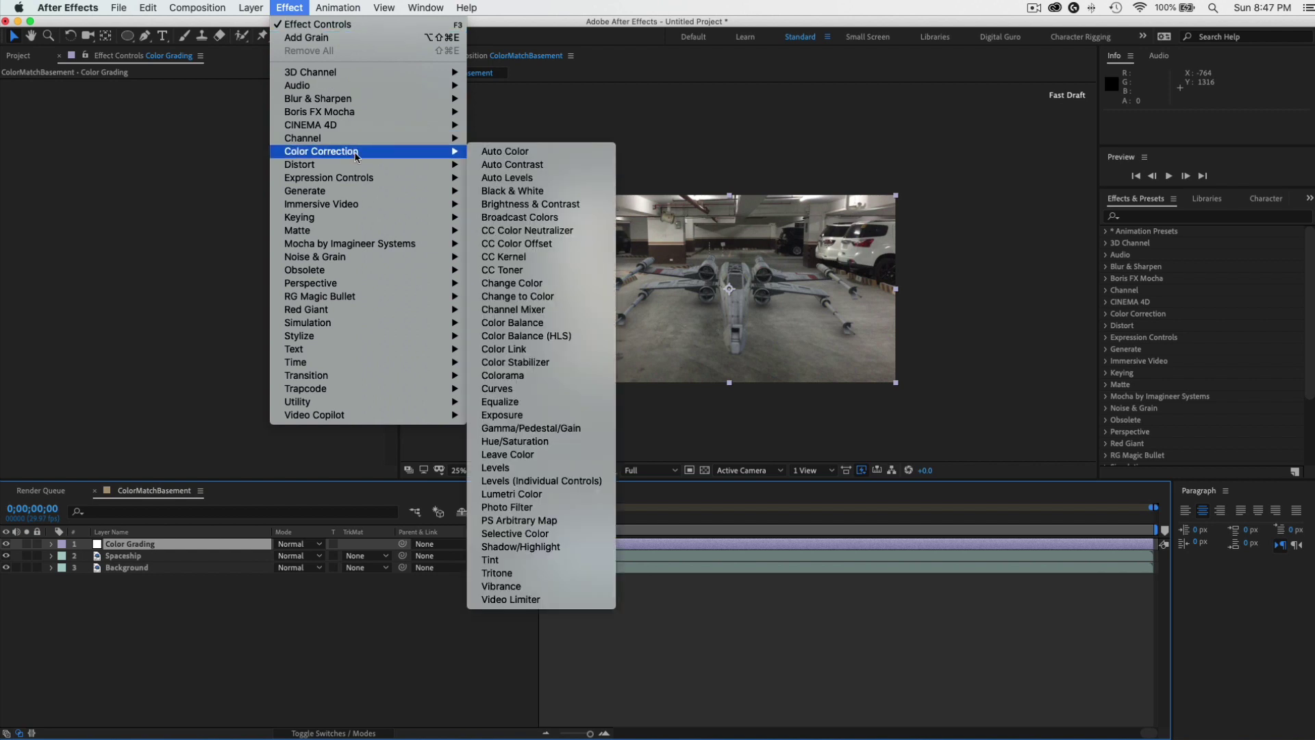
{"action": "left_click", "coordinate": [556, 389]}
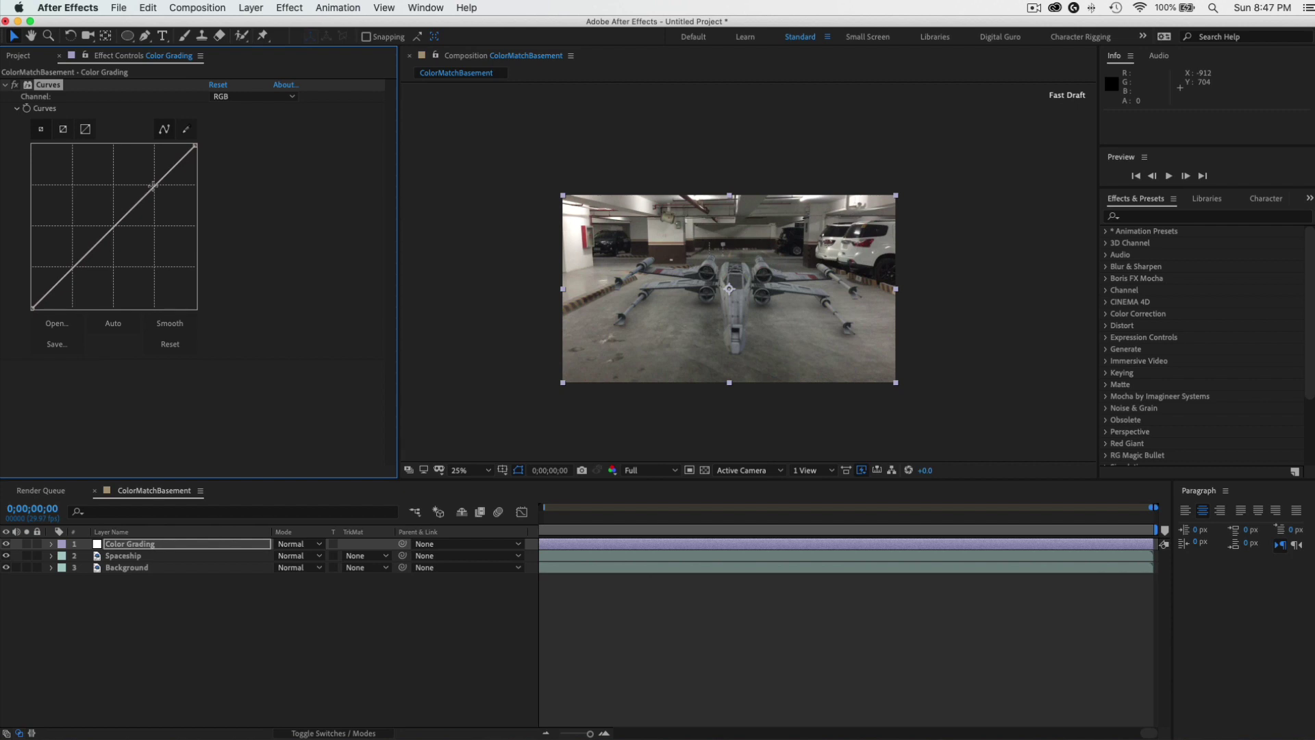
Bend the RGB curve into a contrast-adding S-curve, comparing with Curves toggled off and on.
{"action": "left_click_drag", "start_coordinate": [153, 185], "coordinate": [140, 186]}
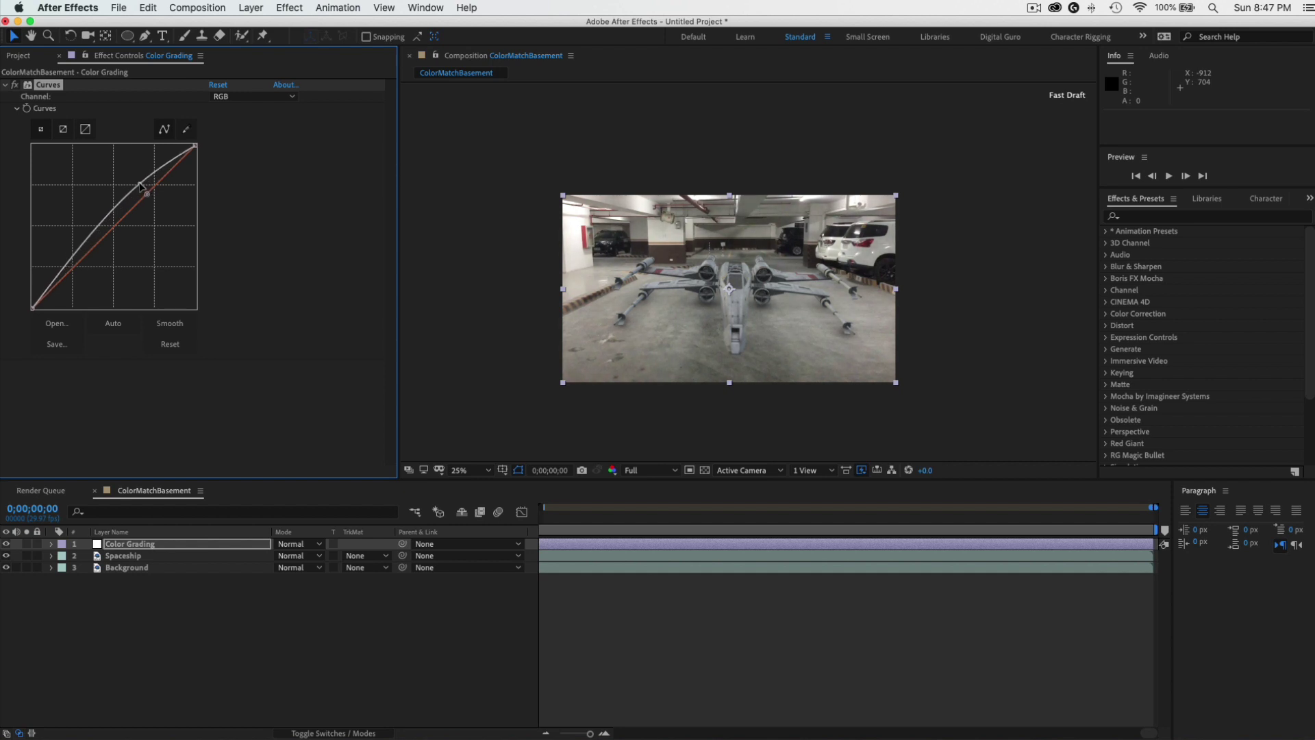
{"action": "left_click_drag", "start_coordinate": [89, 239], "coordinate": [103, 251]}
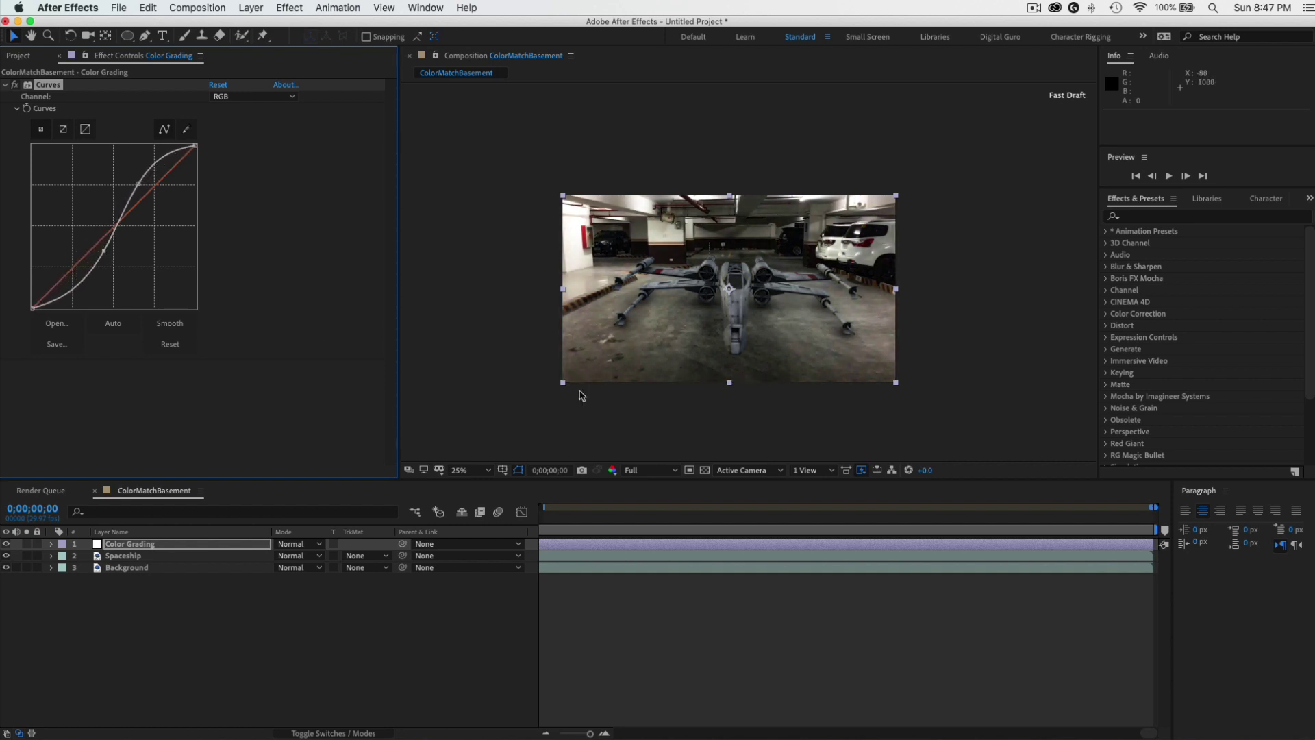
{"action": "left_click", "coordinate": [581, 398]}
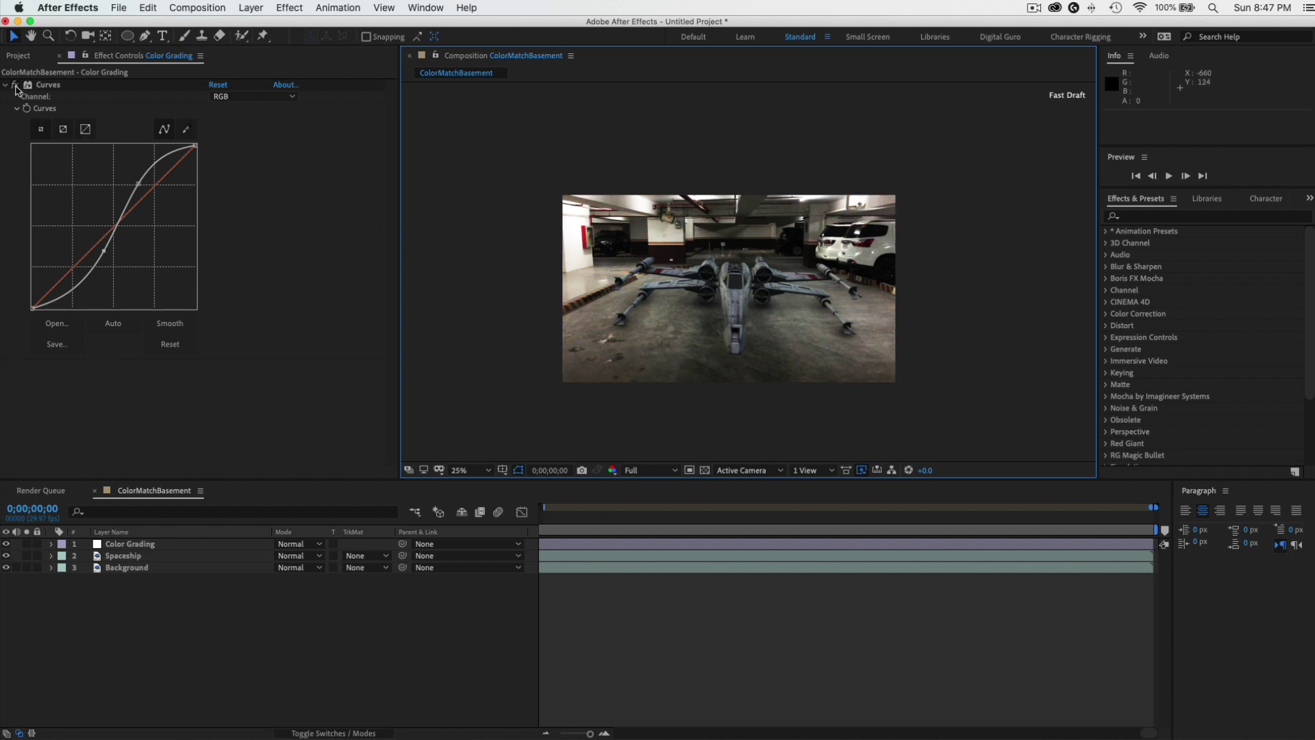
{"action": "left_click", "coordinate": [15, 86]}
{"action": "left_click", "coordinate": [15, 86]}
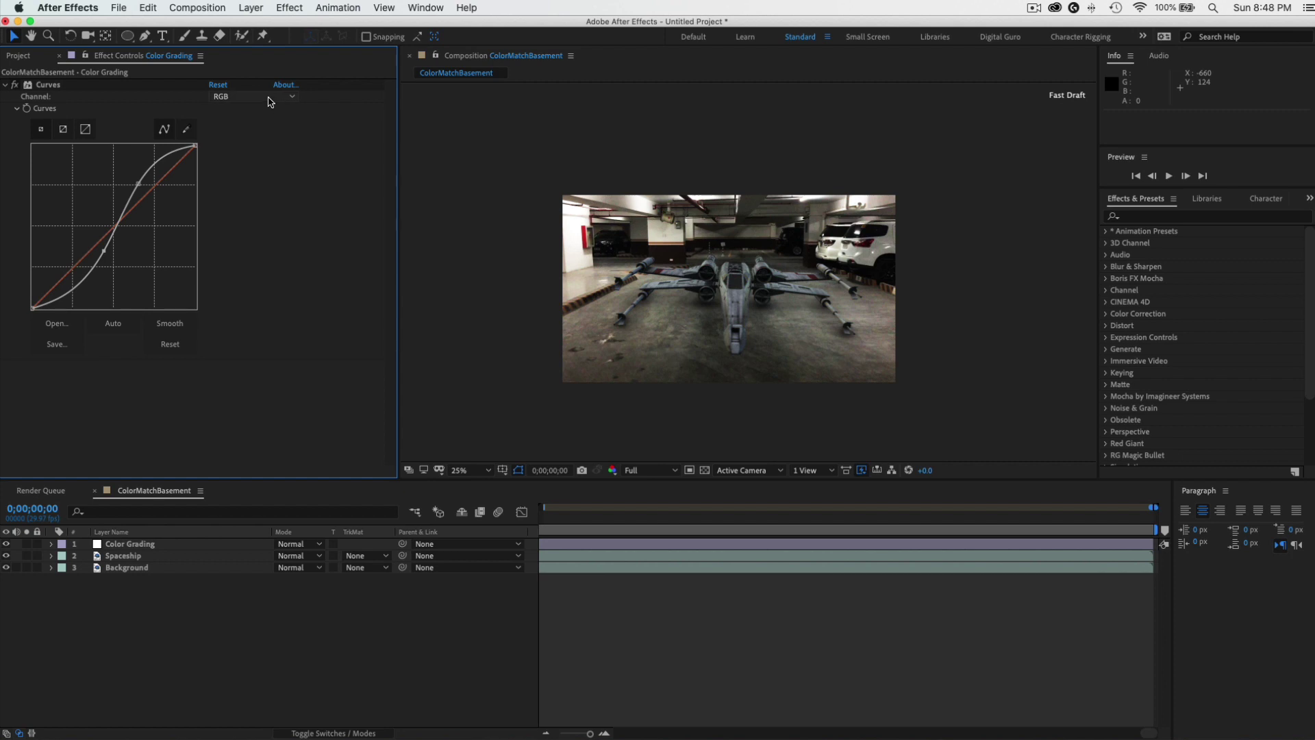
{"action": "left_click_drag", "start_coordinate": [139, 183], "coordinate": [144, 187]}
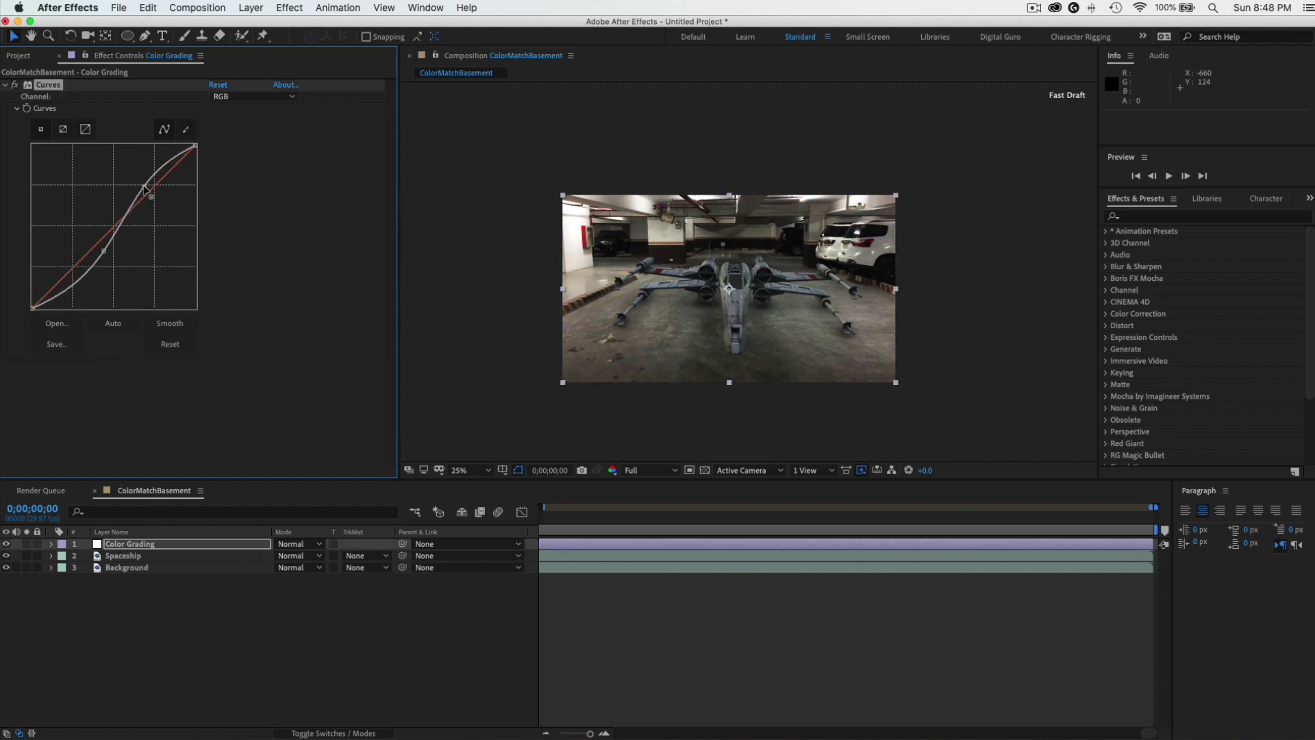
{"action": "left_click", "coordinate": [255, 99]}
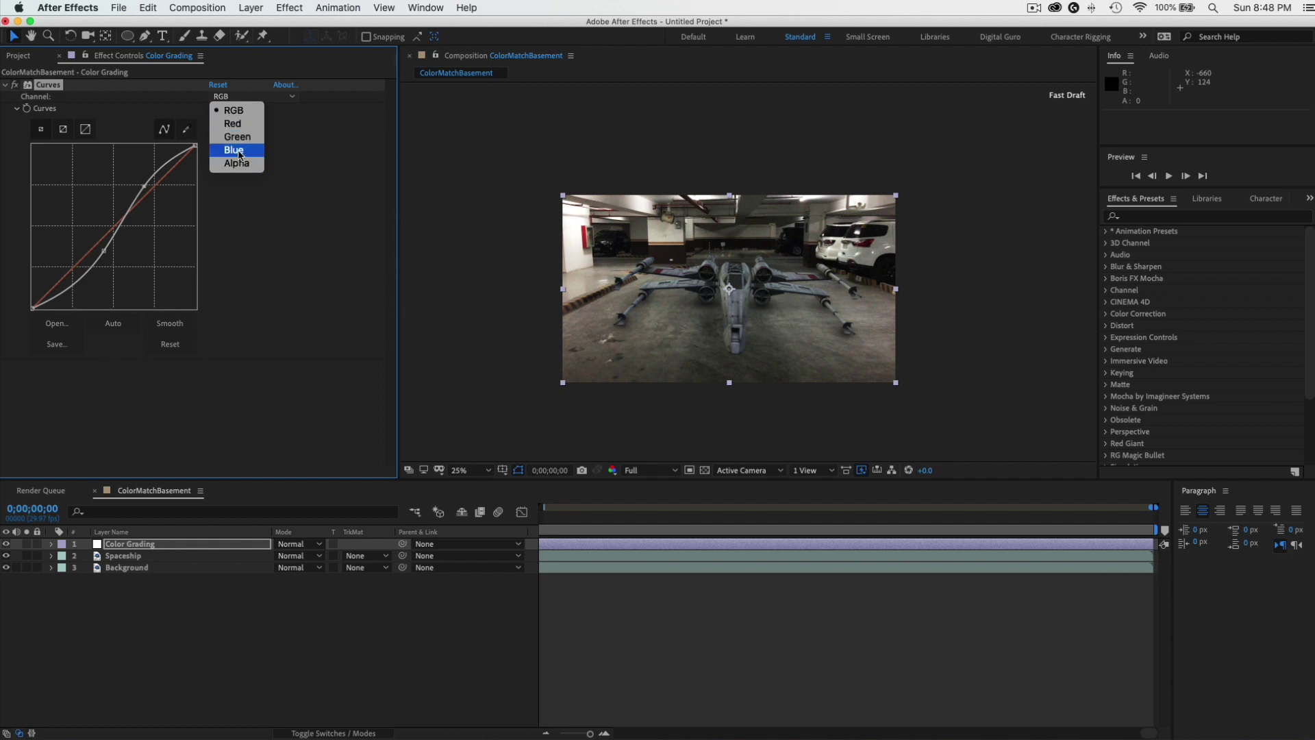
Add a point to the Blue-channel curve for a cool cast, compare with Curves toggled, then collapse Curves.
{"action": "left_click", "coordinate": [239, 155]}
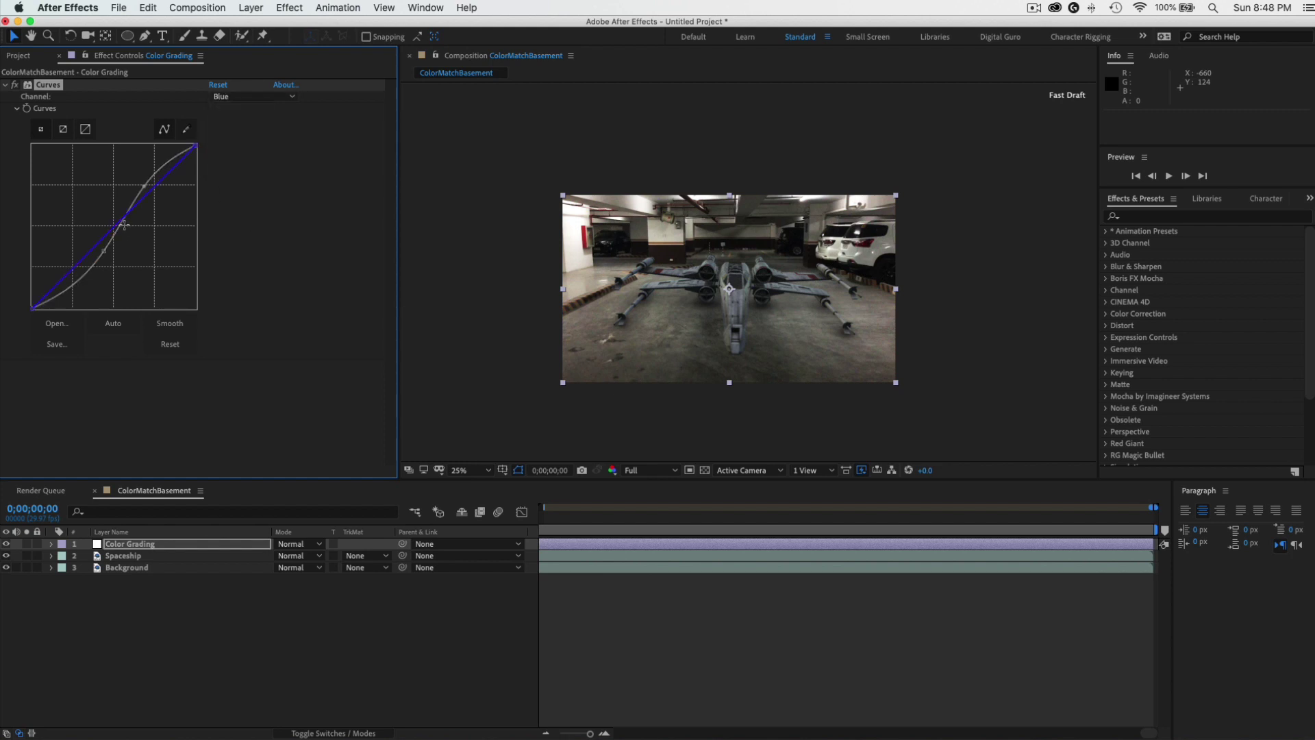
{"action": "left_click_drag", "start_coordinate": [118, 222], "coordinate": [121, 227]}
{"action": "left_click", "coordinate": [499, 378]}
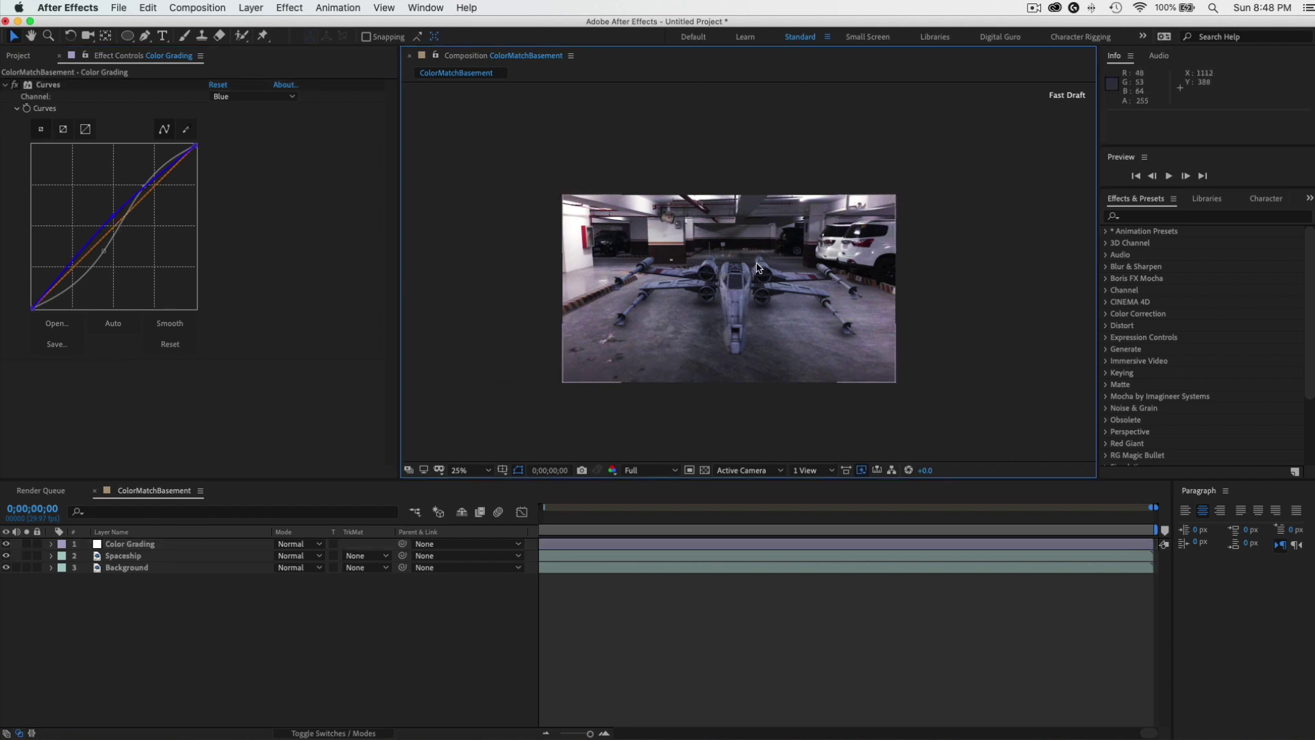
{"action": "left_click_drag", "start_coordinate": [650, 226], "coordinate": [647, 219]}
{"action": "key", "text": "v"}
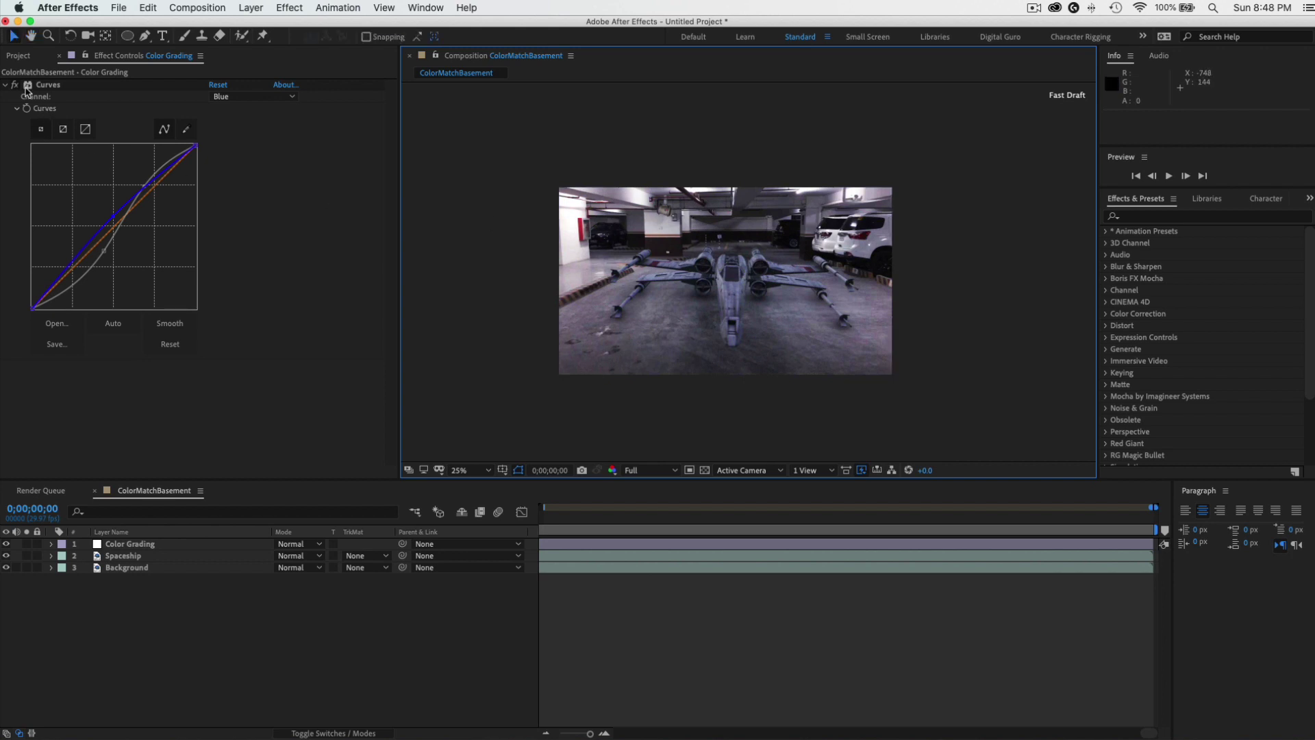
{"action": "left_click", "coordinate": [14, 85]}
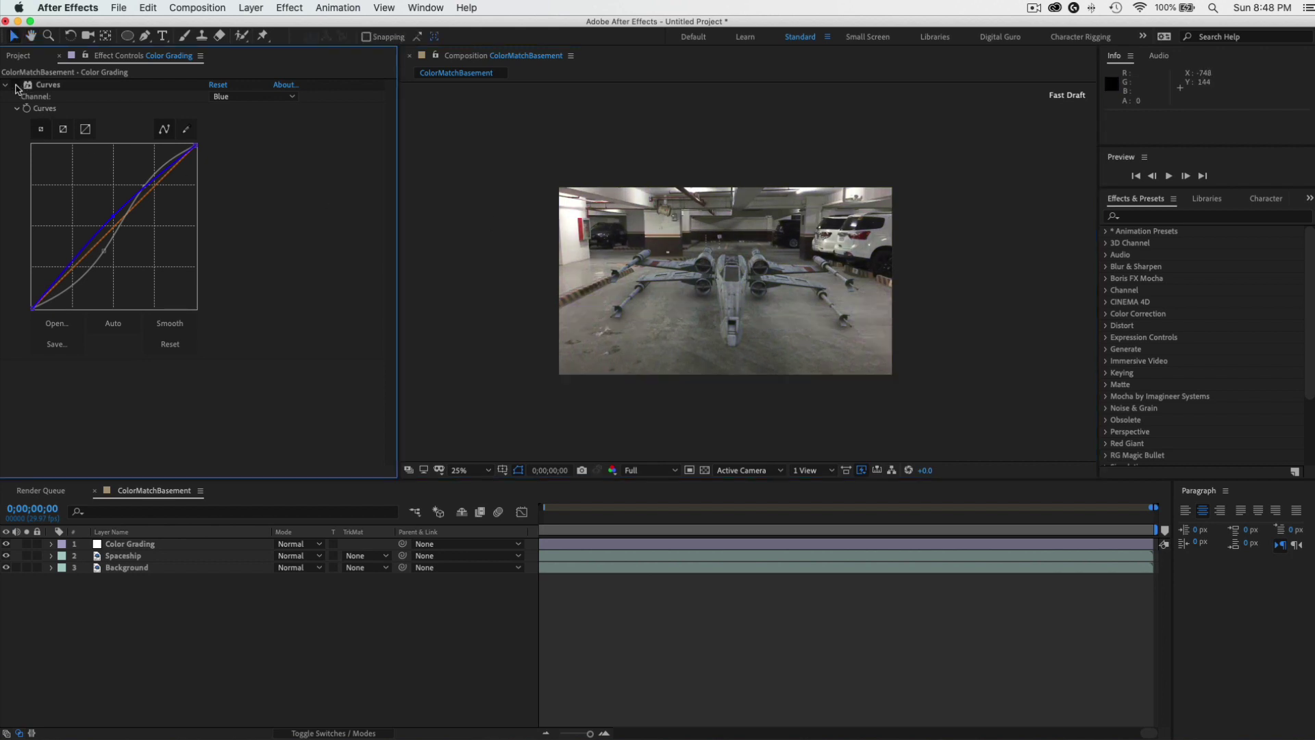
{"action": "left_click", "coordinate": [14, 85]}
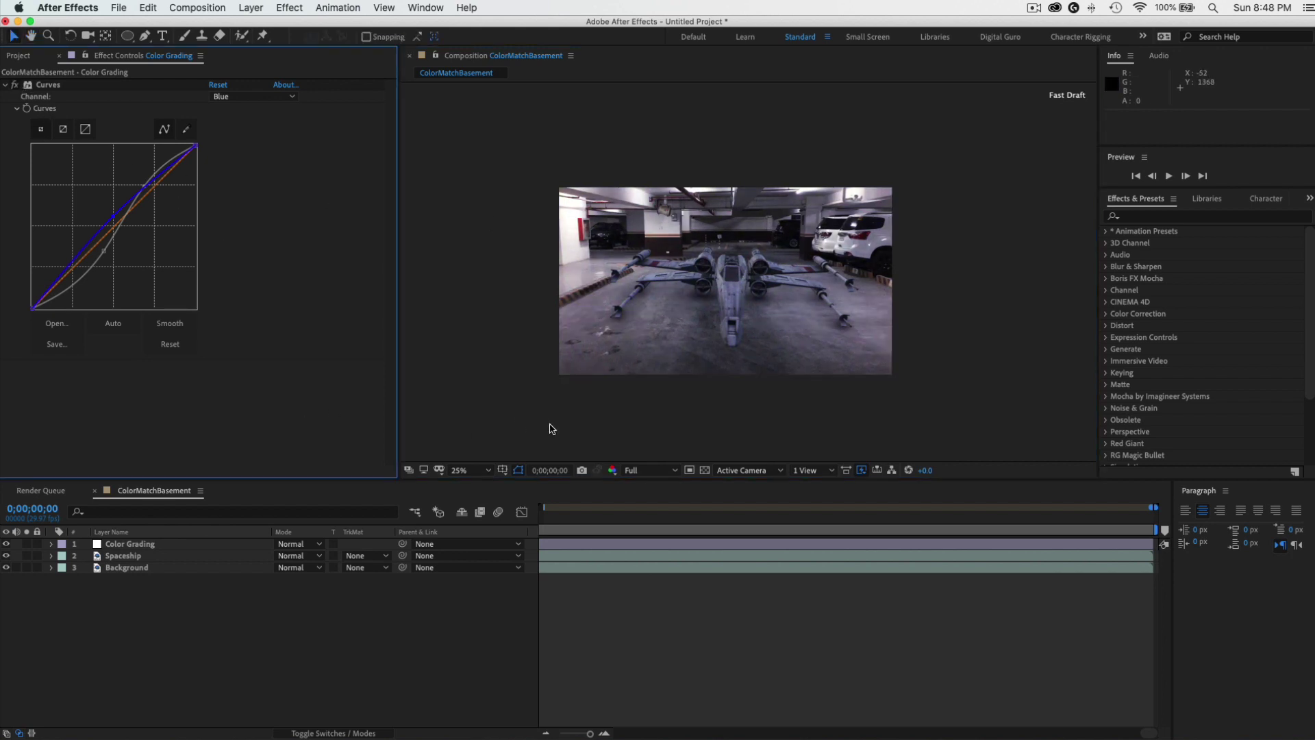
{"action": "left_click", "coordinate": [5, 85]}
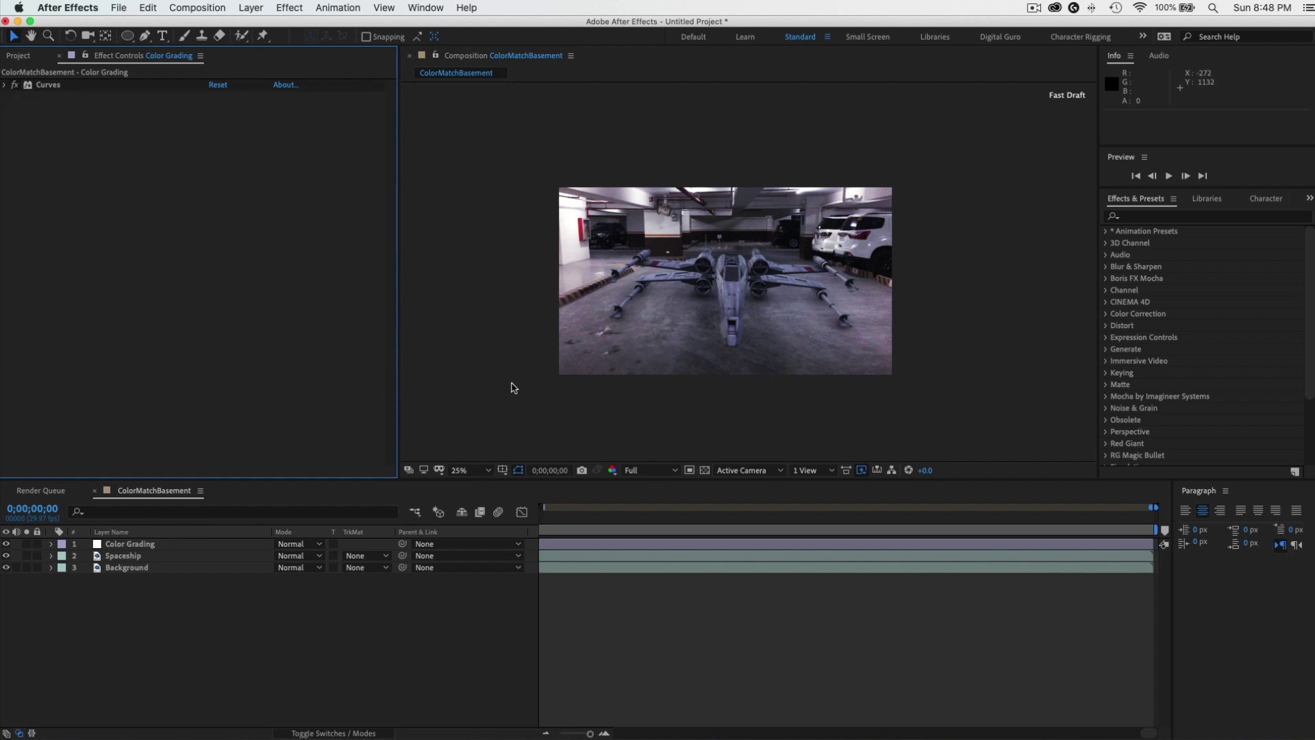
Select the Color Grading layer and browse Effect > Color Correction to Lumetri Color.
{"action": "left_click", "coordinate": [297, 12]}
{"action": "left_click", "coordinate": [270, 199]}
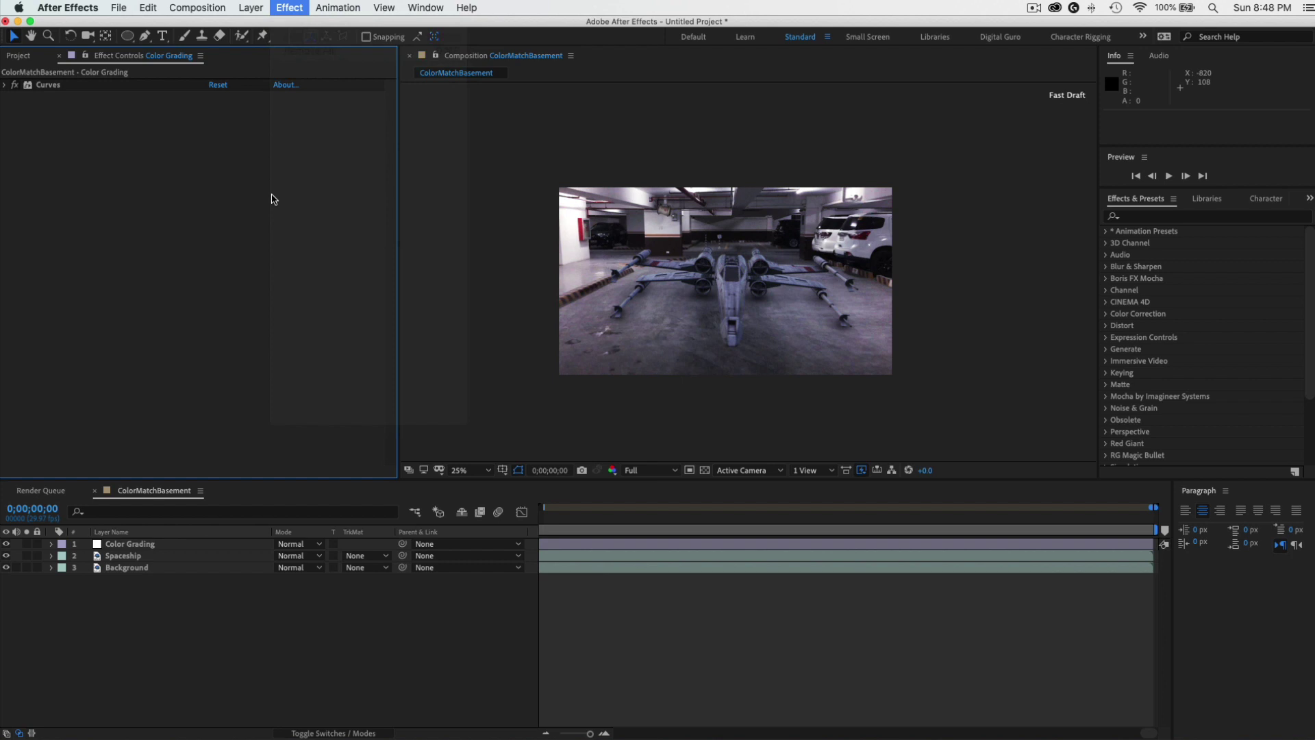
{"action": "left_click", "coordinate": [156, 546]}
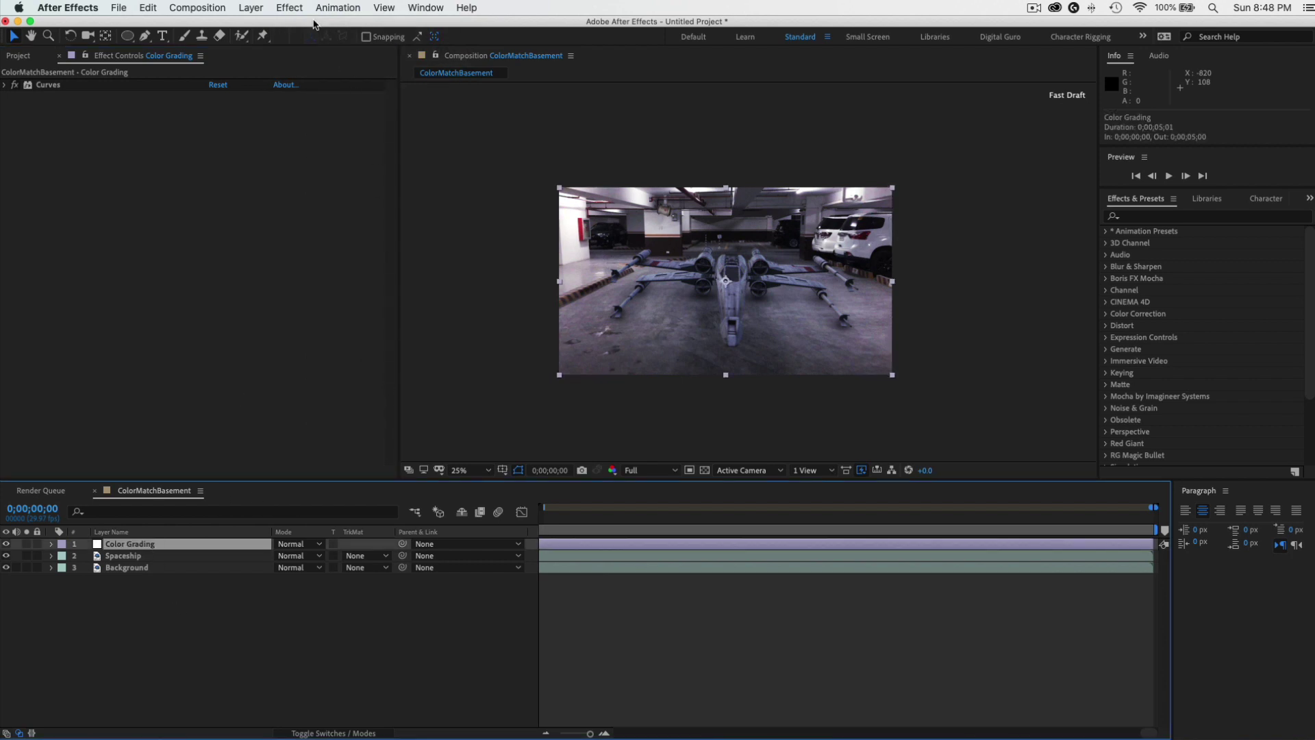
{"action": "left_click", "coordinate": [290, 8]}
{"action": "mouse_move", "coordinate": [343, 151]}
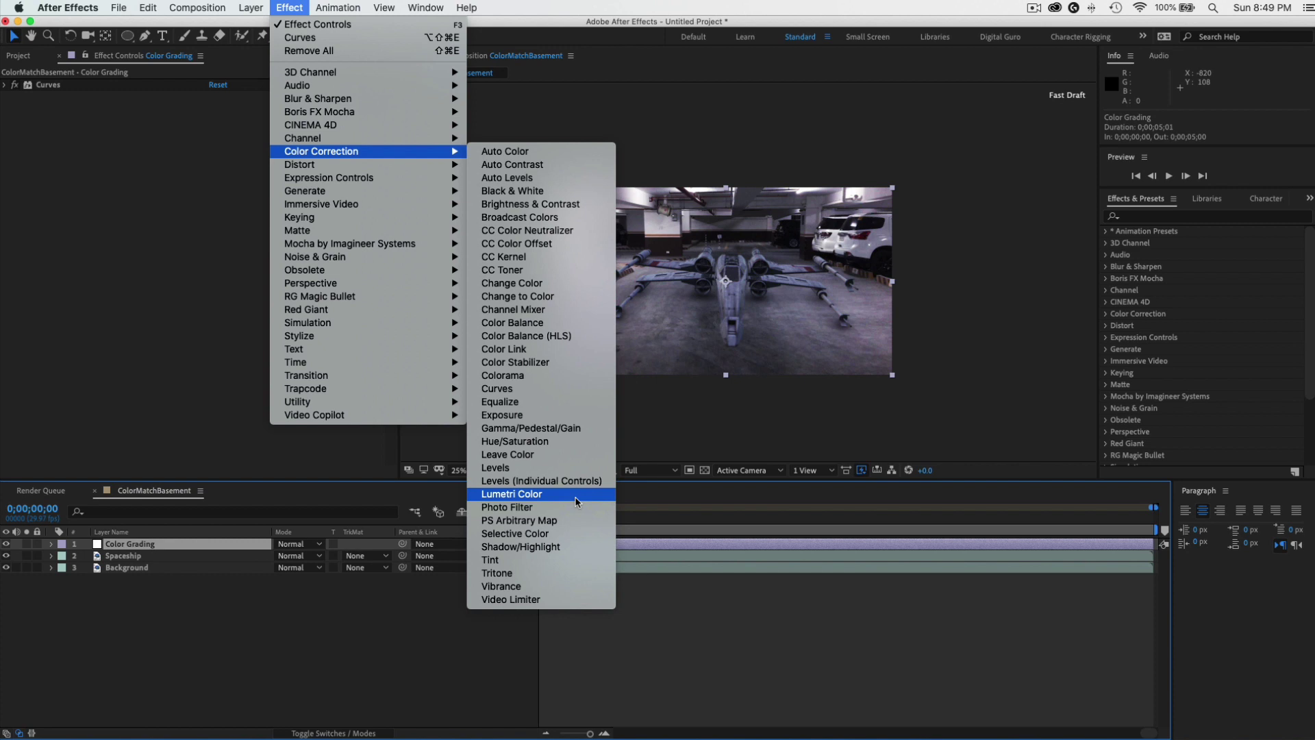
Apply Lumetri Color to the Color Grading layer and bring up its Creative Look list.
{"action": "left_click", "coordinate": [576, 499]}
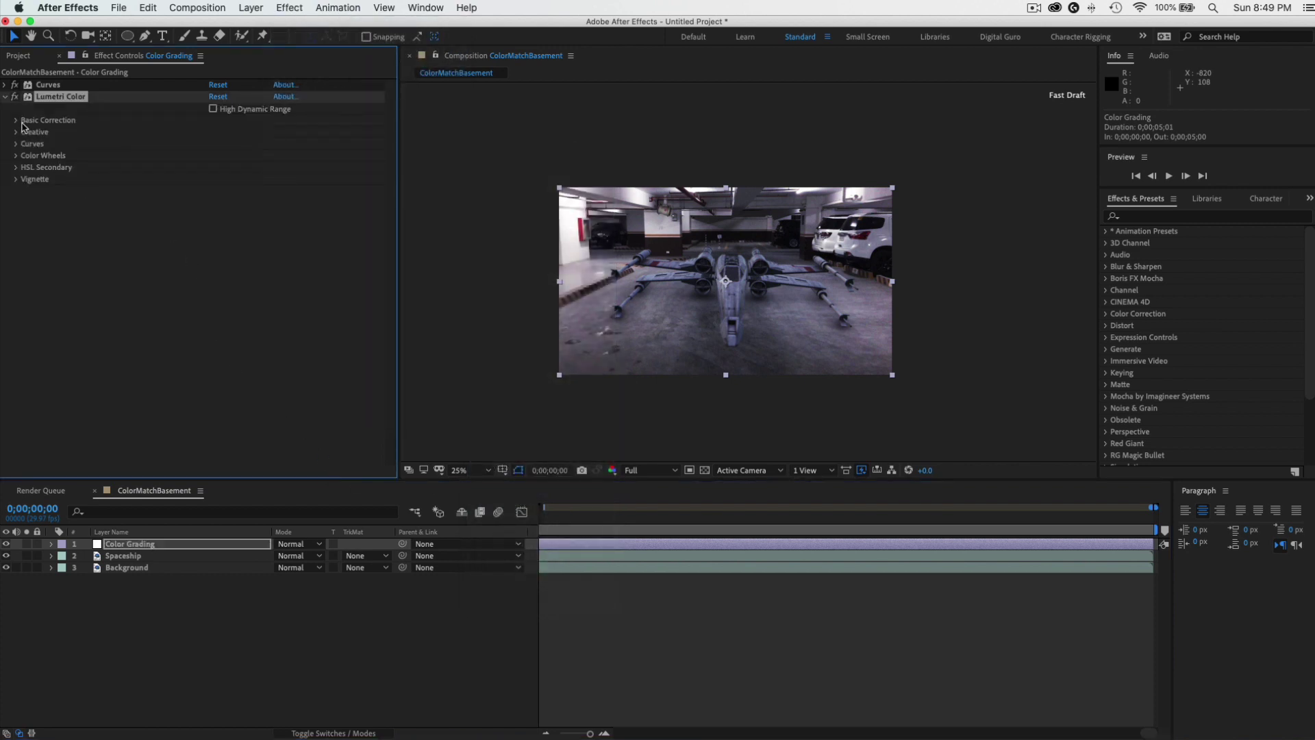
{"action": "left_click", "coordinate": [17, 121]}
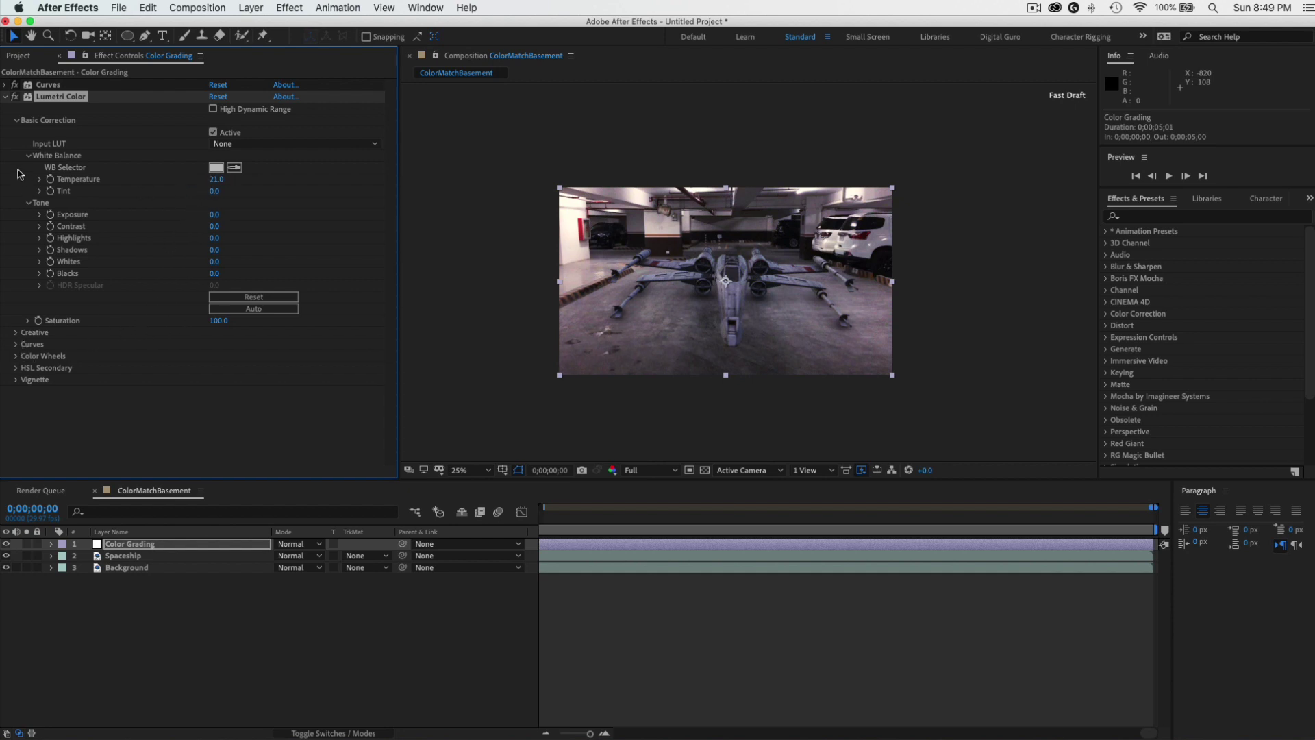
{"action": "left_click", "coordinate": [17, 120]}
{"action": "left_click", "coordinate": [17, 131]}
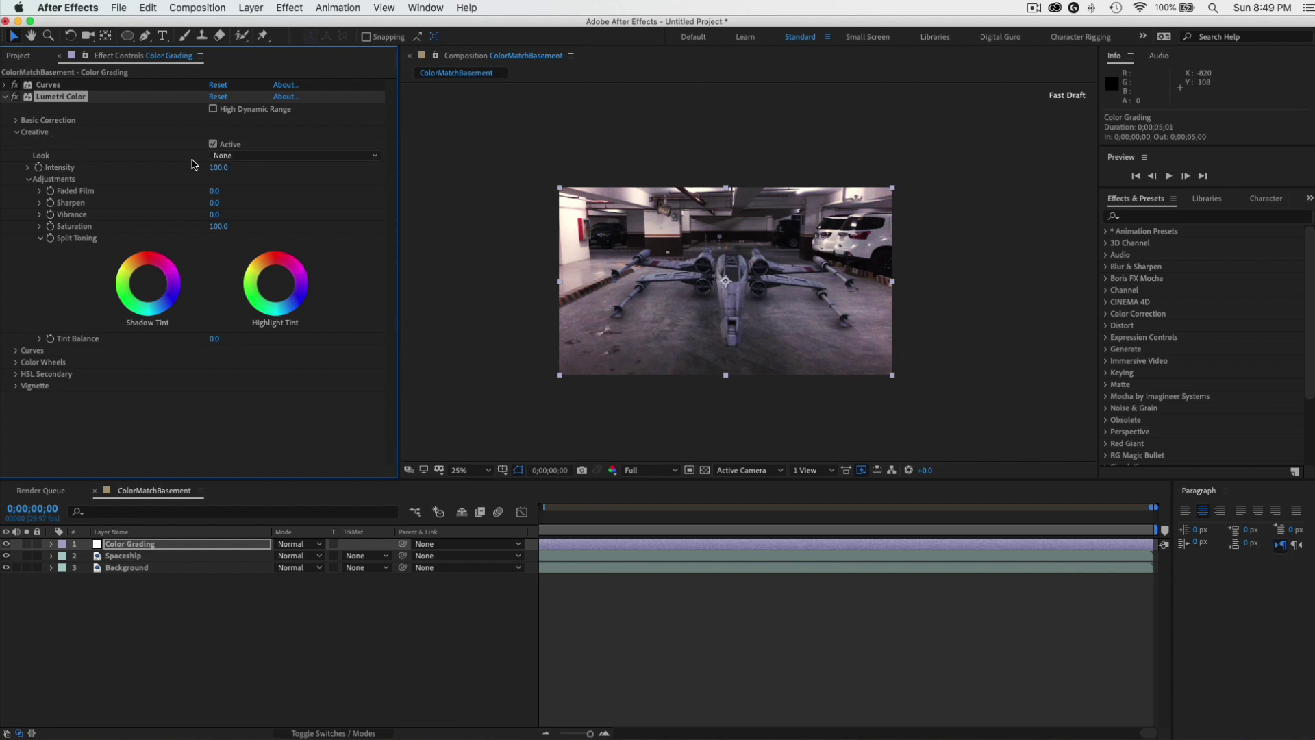
{"action": "left_click", "coordinate": [248, 156]}
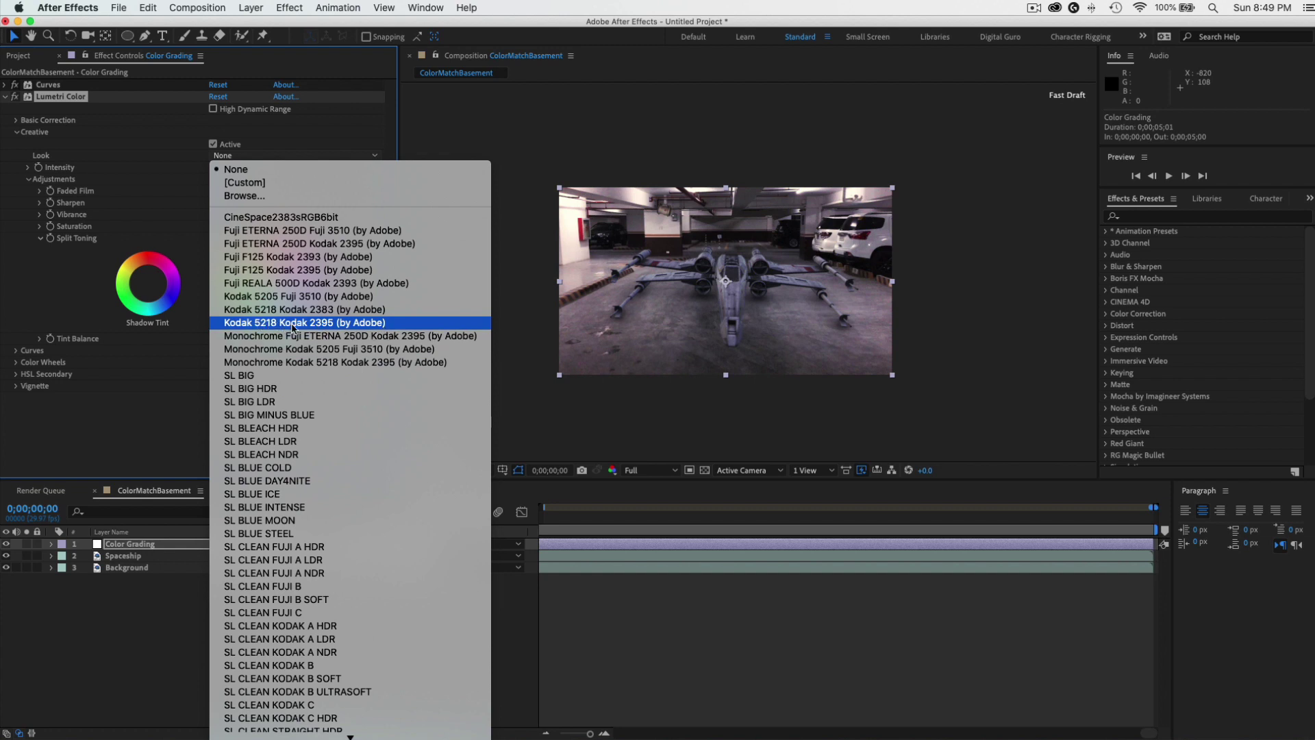
Try the Kodak 5218 Kodak 2395 look, then switch the Creative Look to SL BIG.
{"action": "left_click", "coordinate": [327, 322]}
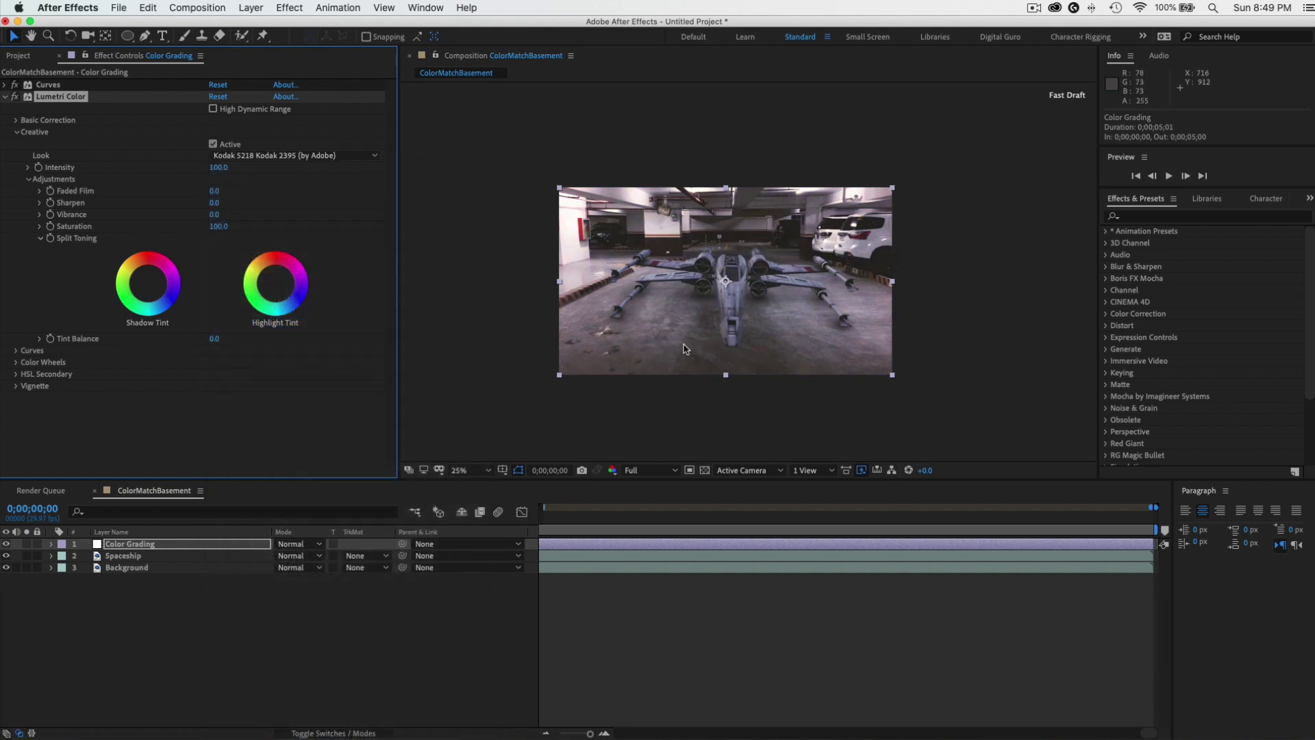
{"action": "left_click", "coordinate": [364, 157]}
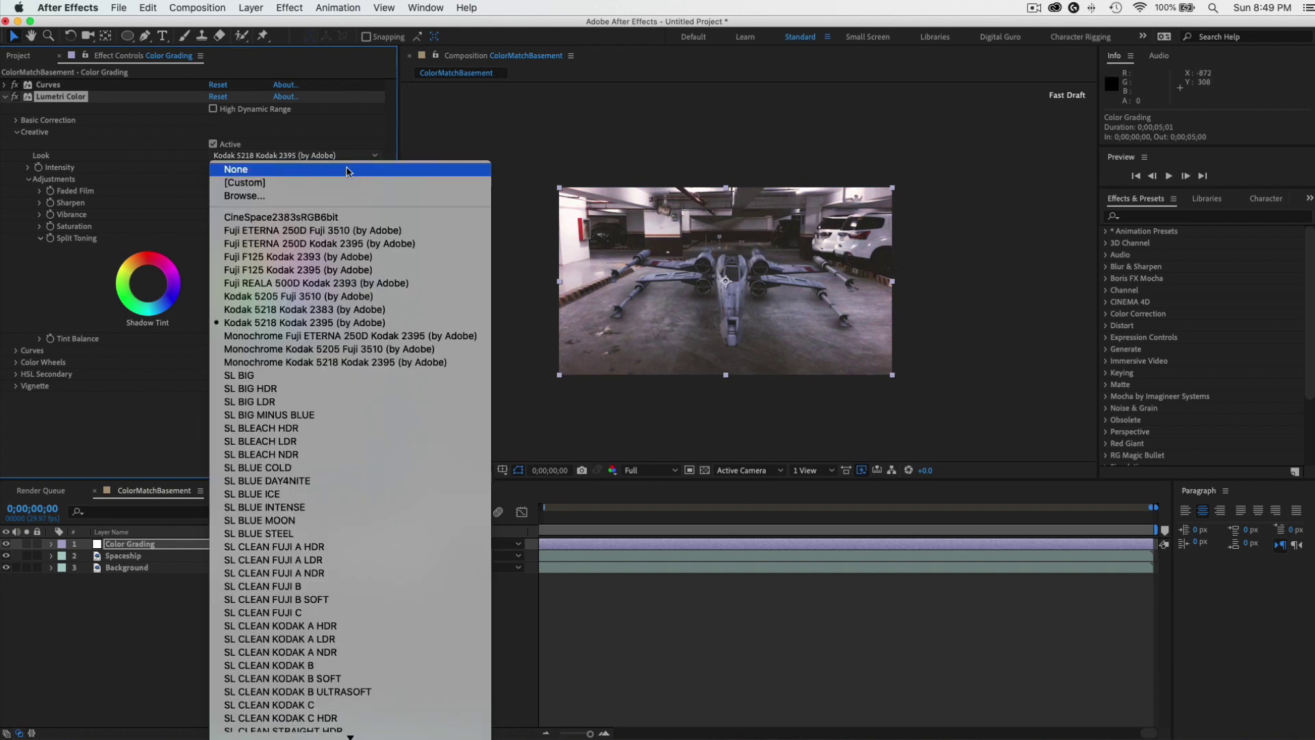
{"action": "left_click", "coordinate": [374, 375]}
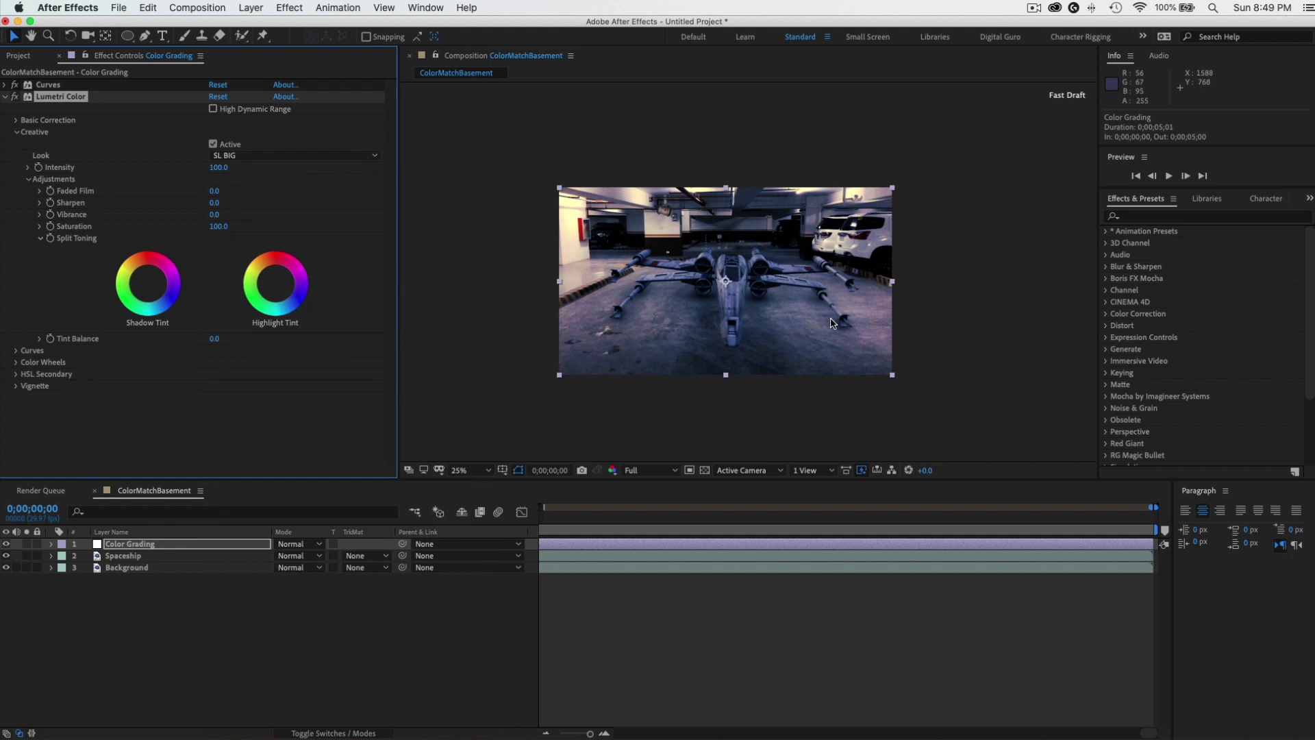
{"action": "left_click_drag", "start_coordinate": [815, 314], "coordinate": [814, 320]}
{"action": "key", "text": "v"}
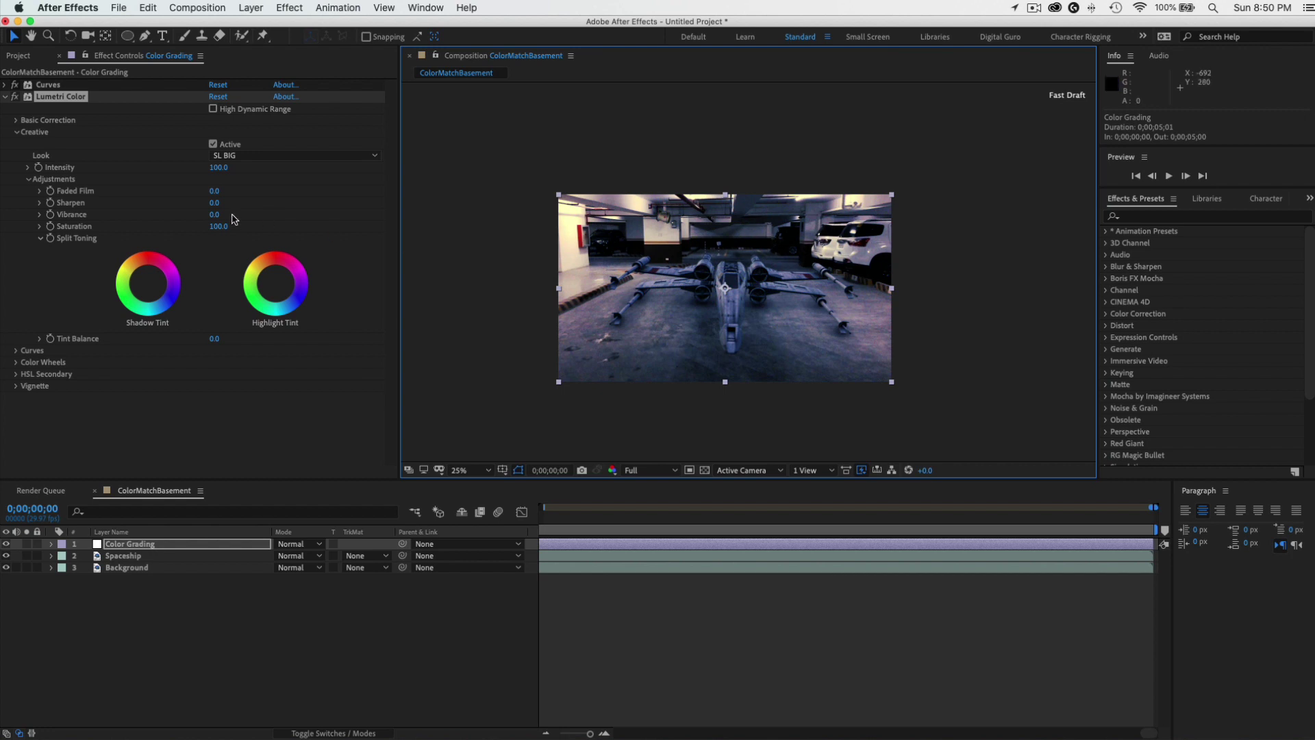
Lower the SL BIG look's Intensity to 67.4 and view the result.
{"action": "left_click", "coordinate": [28, 168]}
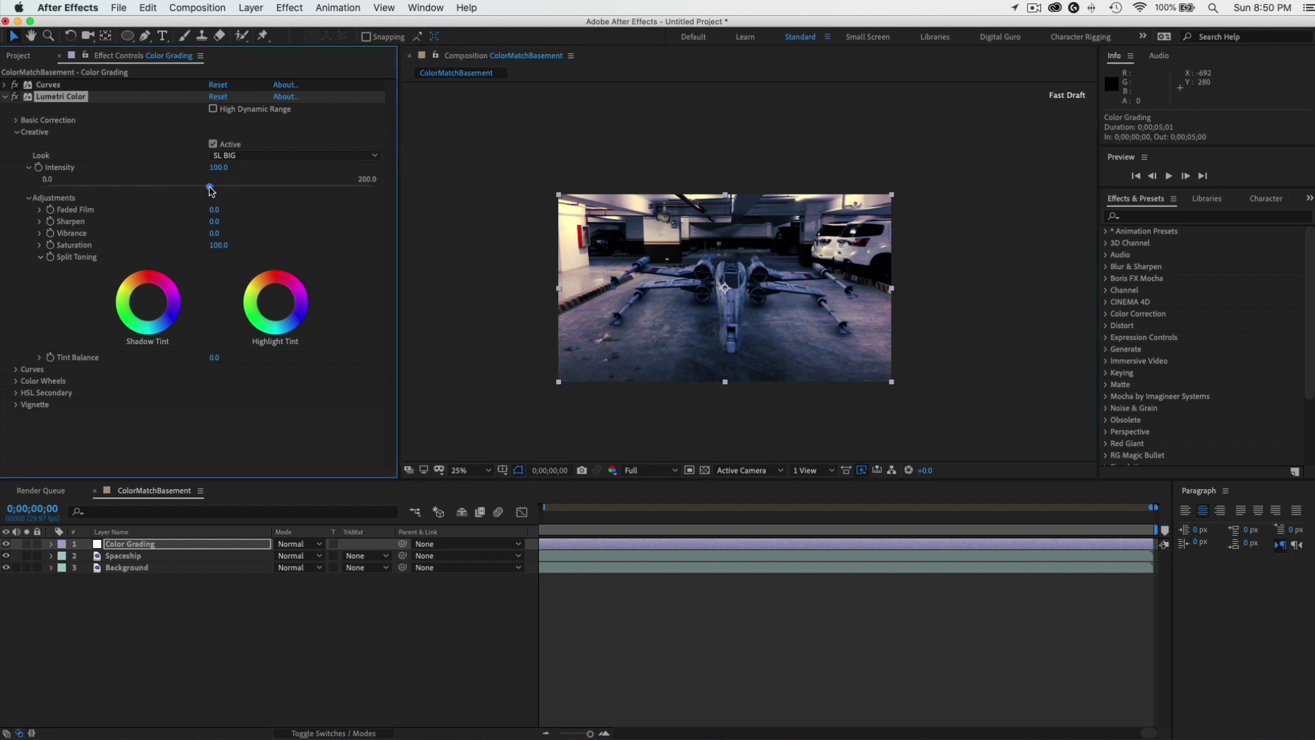
{"action": "mouse_move", "coordinate": [211, 191]}
{"action": "left_mouse_down"}
{"action": "mouse_move", "coordinate": [139, 191]}
{"action": "mouse_move", "coordinate": [159, 193]}
{"action": "left_mouse_up"}
{"action": "left_click", "coordinate": [729, 658]}
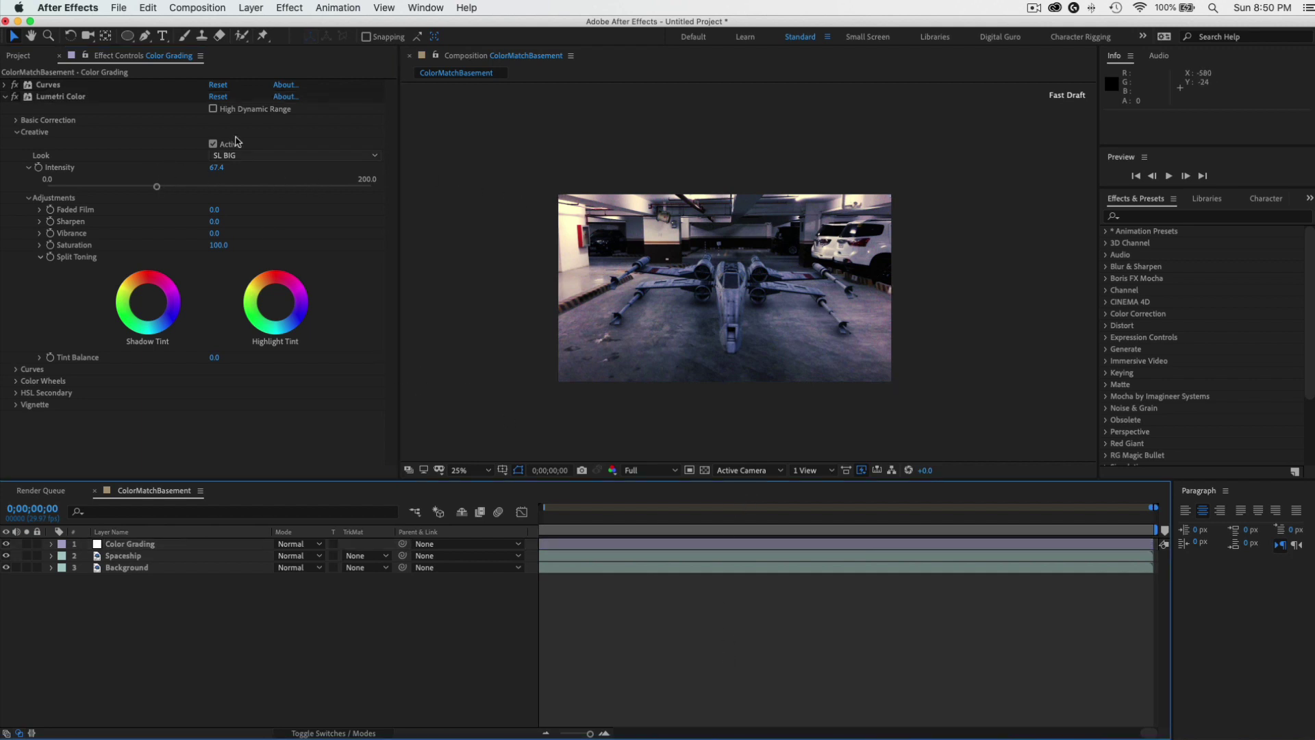
{"action": "left_click", "coordinate": [17, 121]}
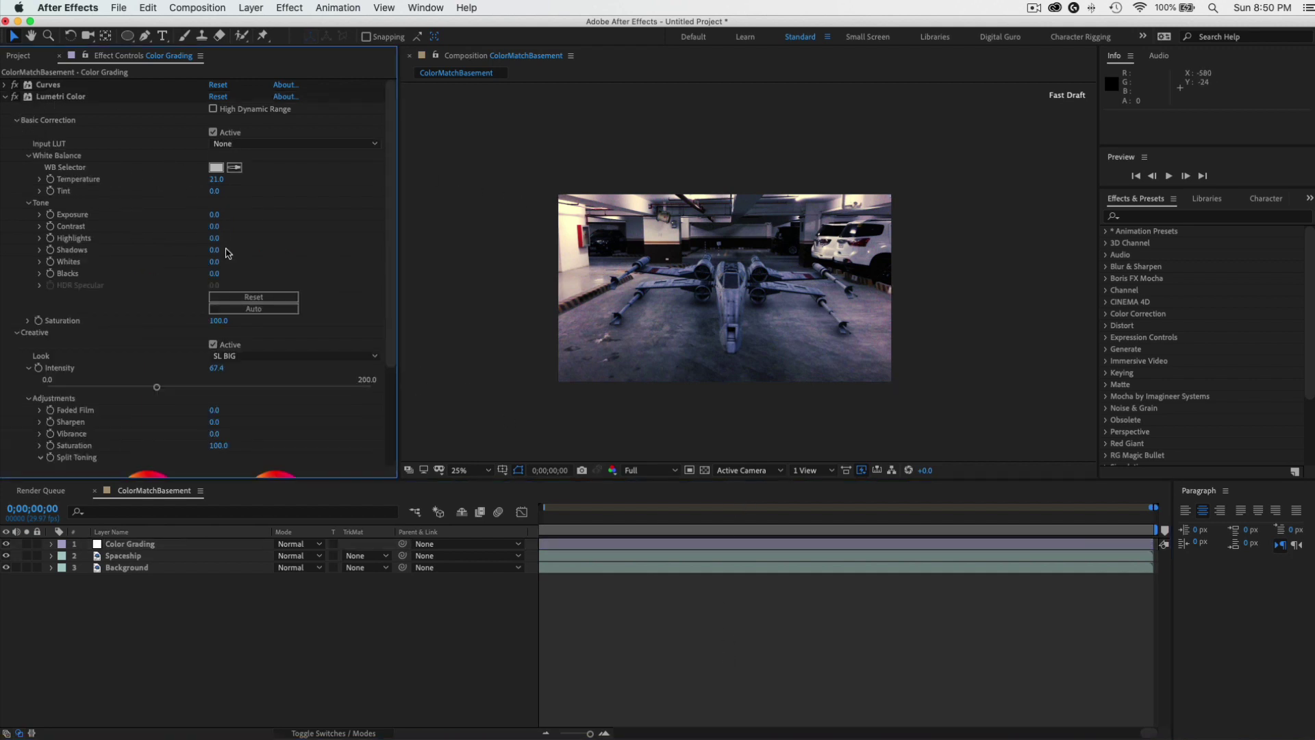
Raise Lumetri Exposure to 1.9 and scrub through the timeline to review the graded shot.
{"action": "mouse_move", "coordinate": [214, 215]}
{"action": "left_mouse_down"}
{"action": "mouse_move", "coordinate": [231, 218]}
{"action": "mouse_move", "coordinate": [218, 218]}
{"action": "left_mouse_up"}
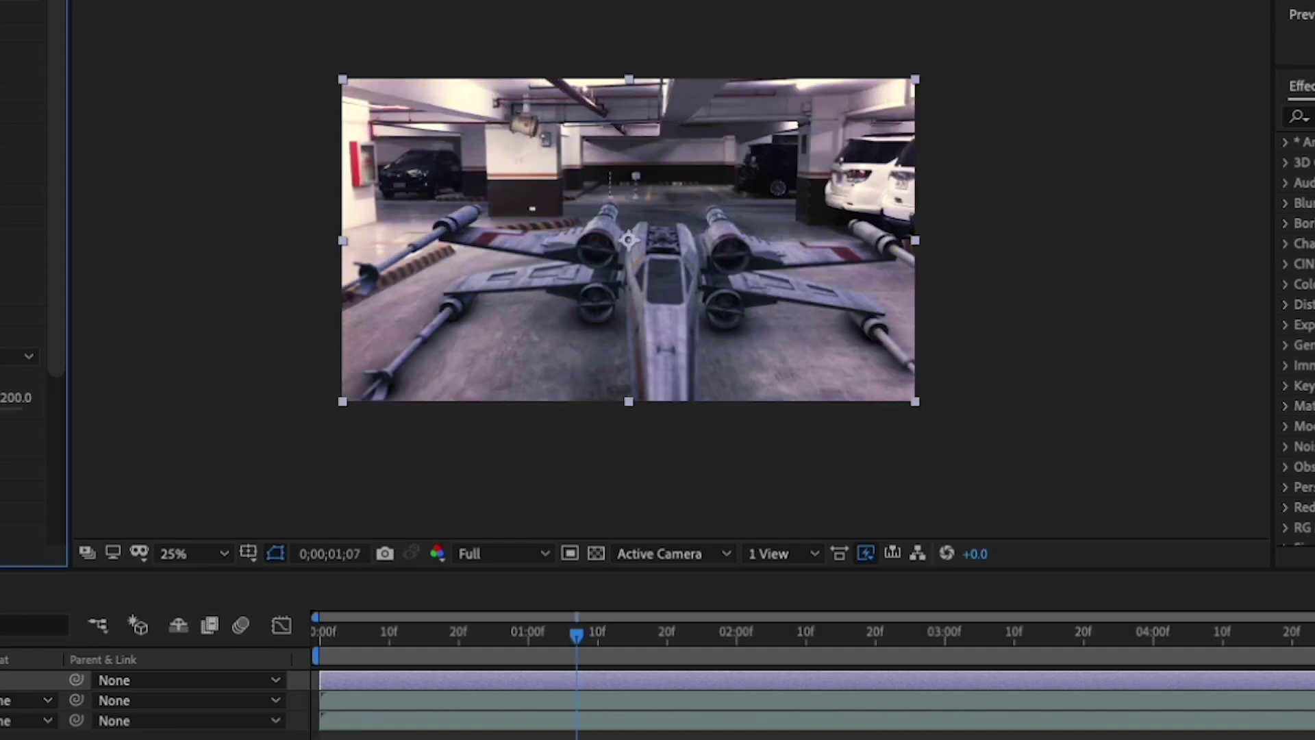
{"action": "left_click", "coordinate": [679, 643]}
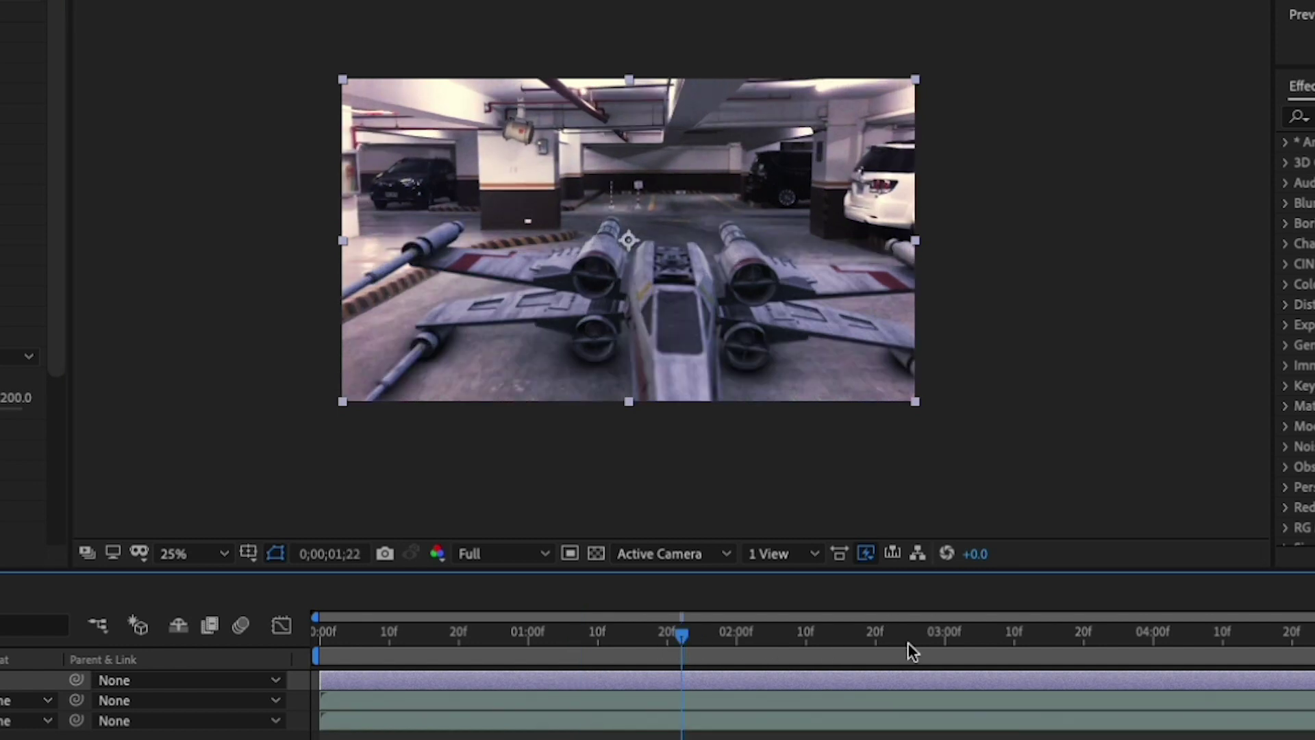
{"action": "left_click", "coordinate": [909, 642]}
{"action": "left_click_drag", "start_coordinate": [401, 641], "coordinate": [340, 640]}
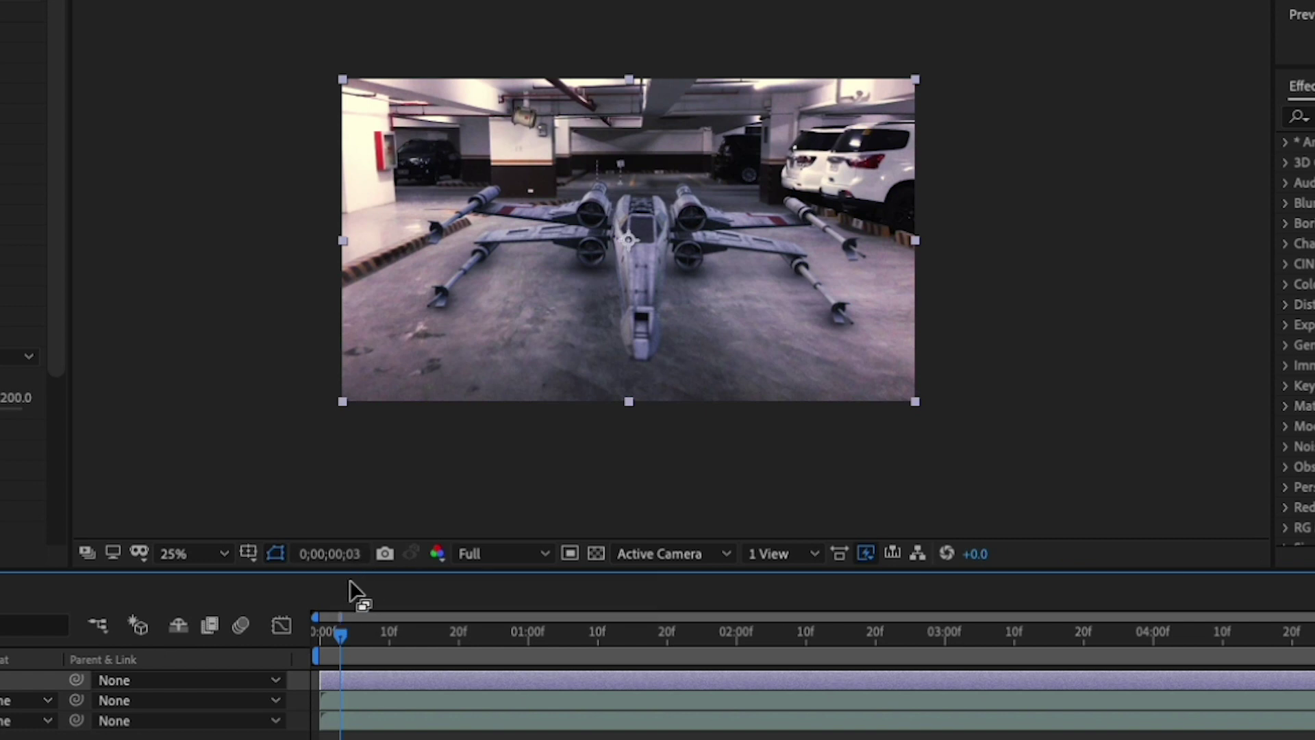
{"action": "left_click_drag", "start_coordinate": [341, 641], "coordinate": [329, 641]}
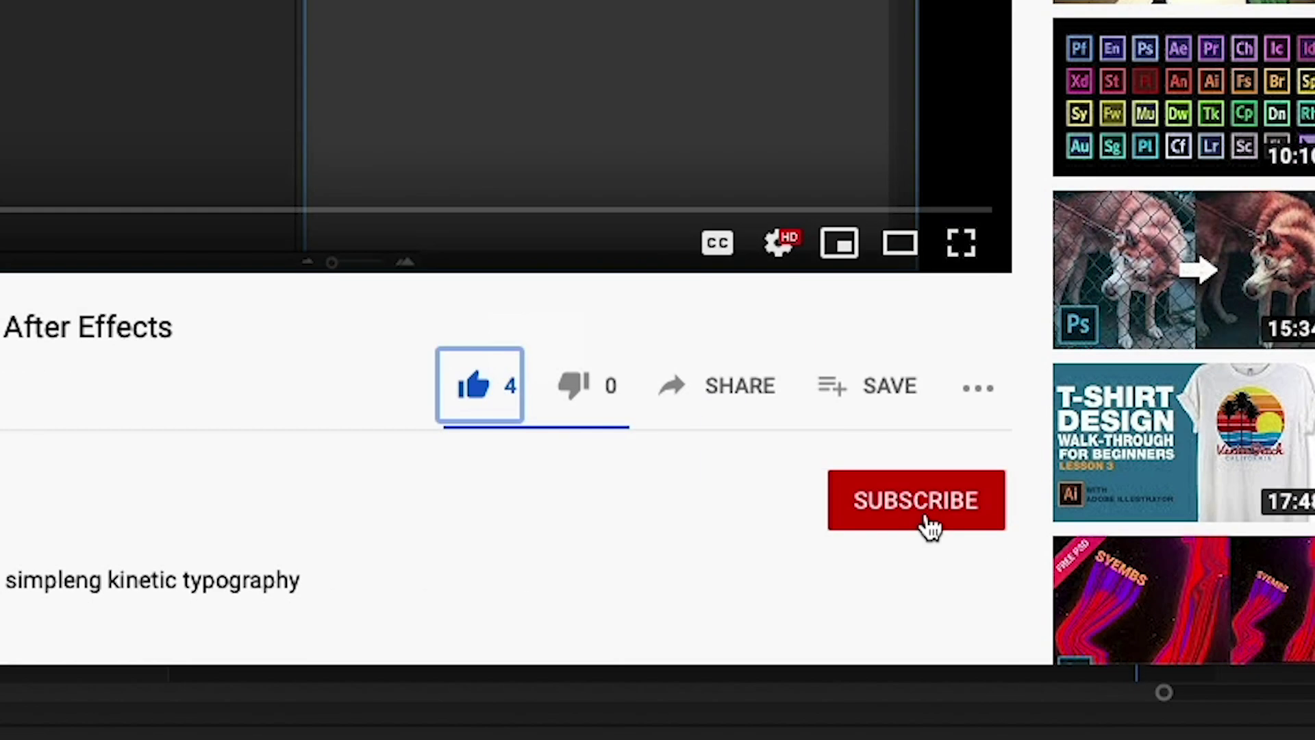
Subscribe to the channel, open the bell notification options, and scroll down the page.
{"action": "left_click", "coordinate": [921, 524]}
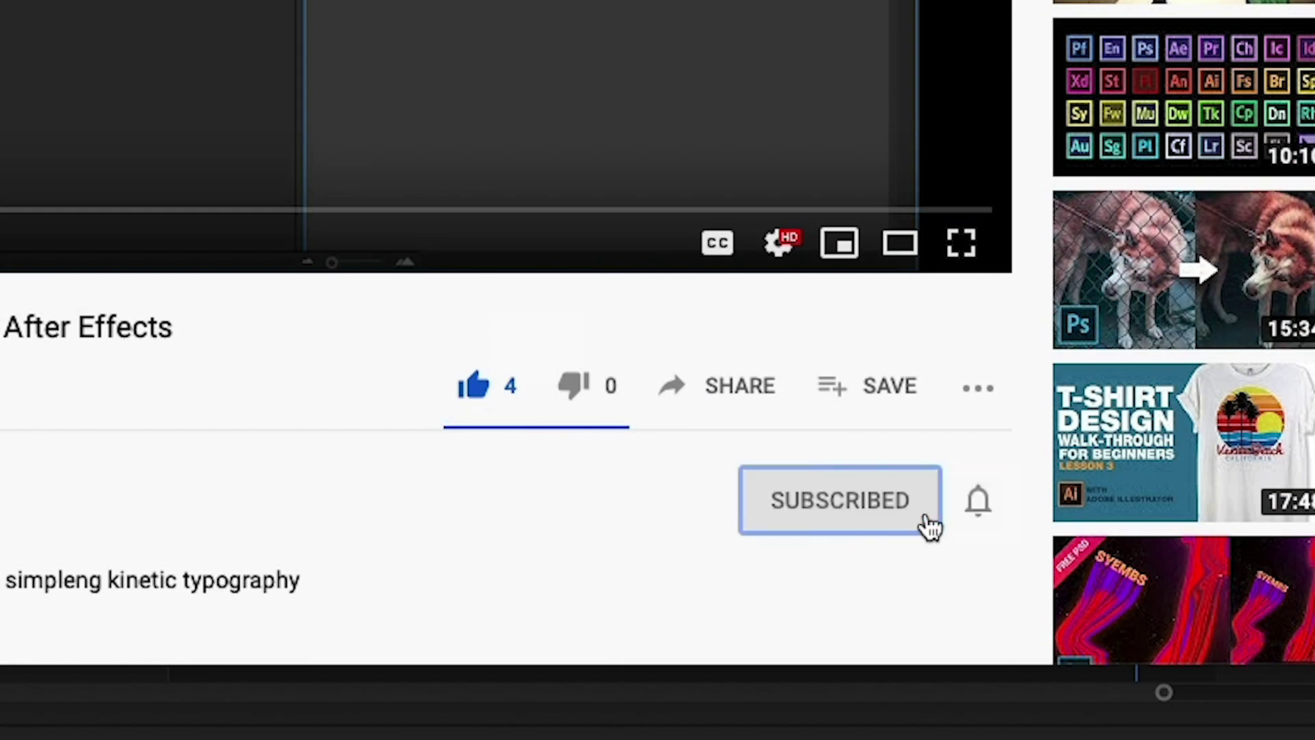
{"action": "left_click", "coordinate": [981, 519]}
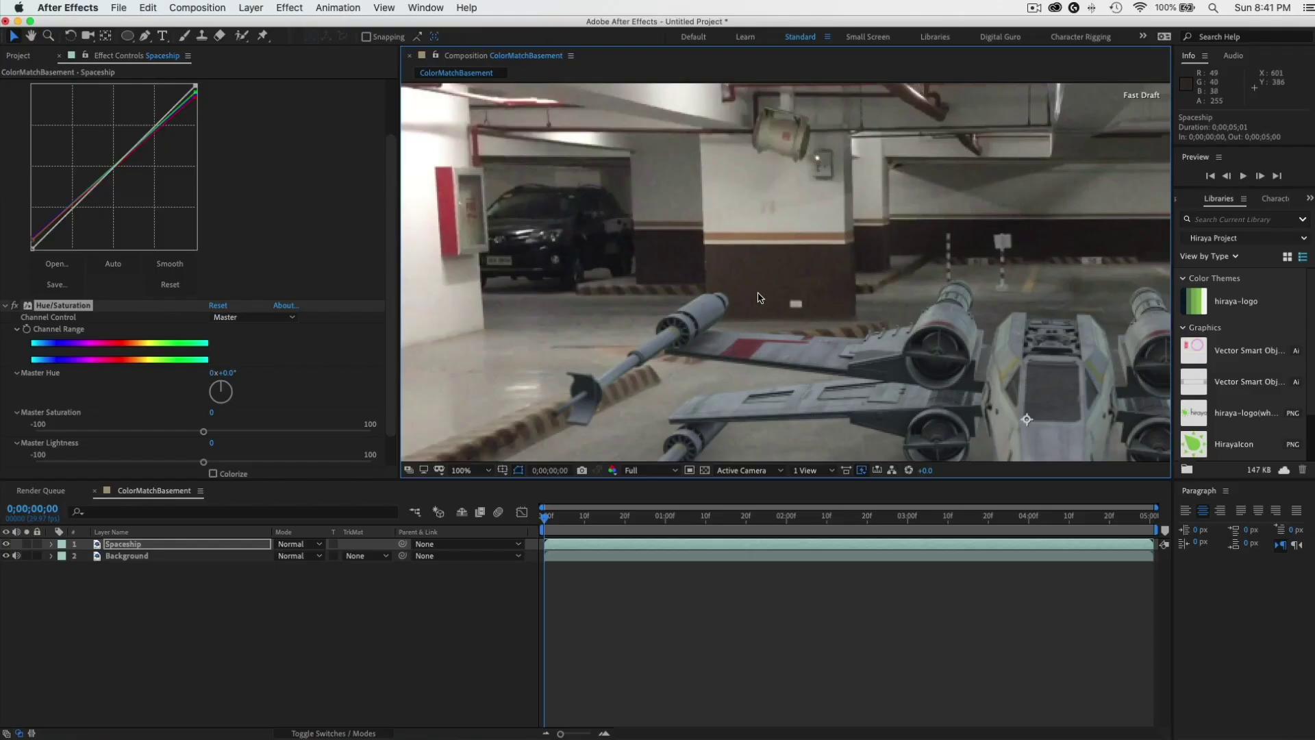
{"action": "scroll", "coordinate": [206, 383], "scroll_direction": "down", "scroll_amount": 2}
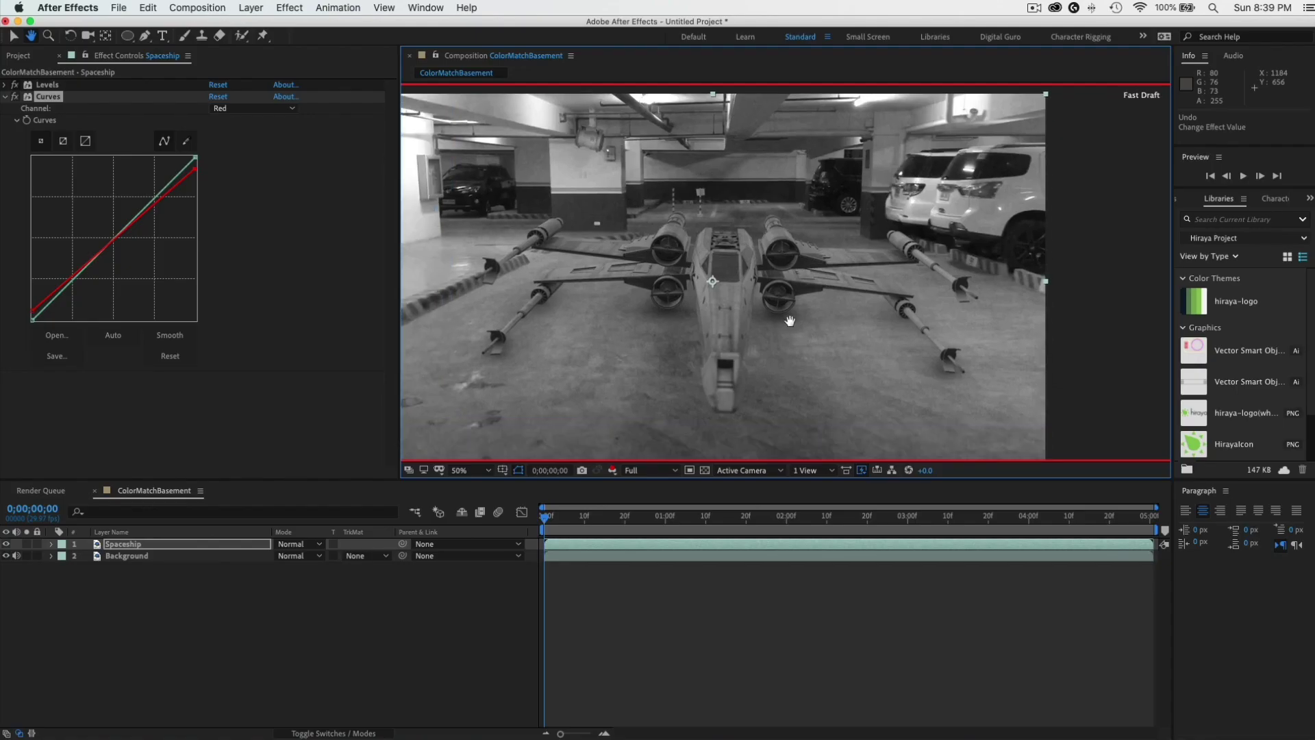
Raise the bottom-left shadow point of the Spaceship's Green curve, then of its Blue curve.
{"action": "left_click", "coordinate": [253, 108]}
{"action": "left_click", "coordinate": [236, 142]}
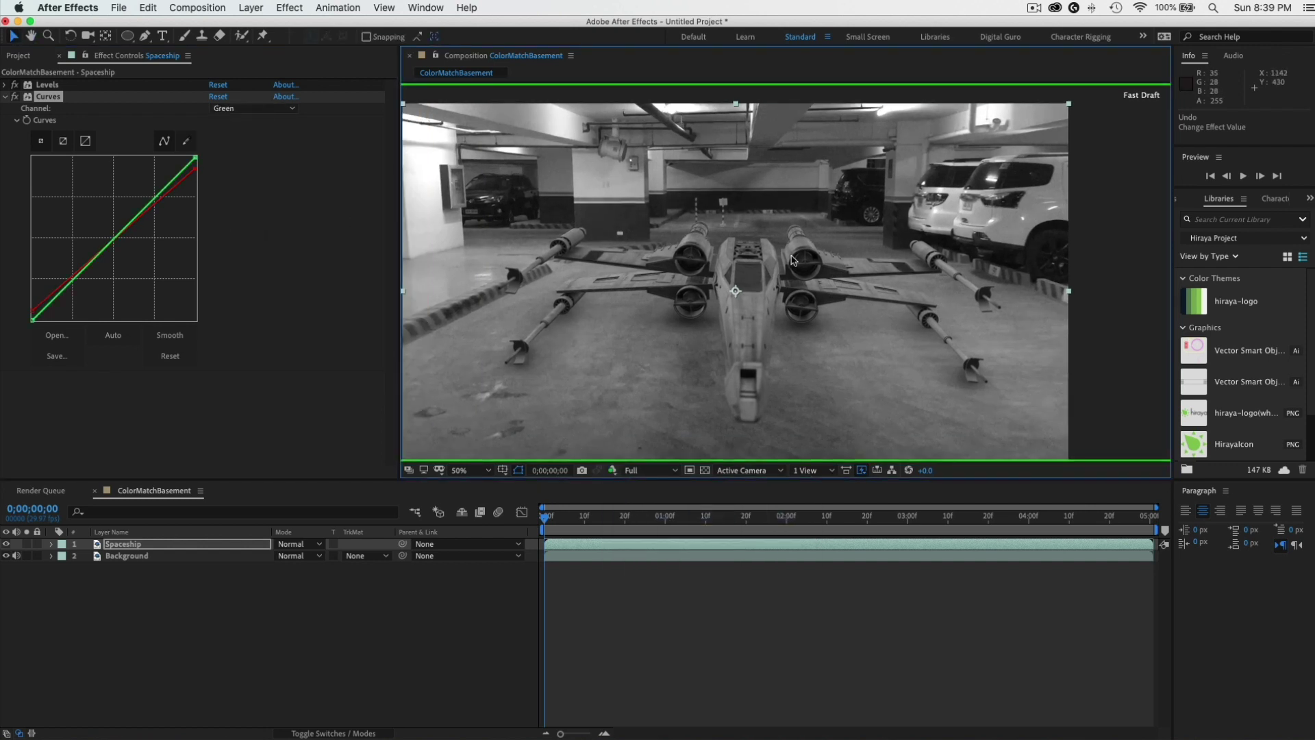
{"action": "left_click_drag", "start_coordinate": [33, 320], "coordinate": [31, 306]}
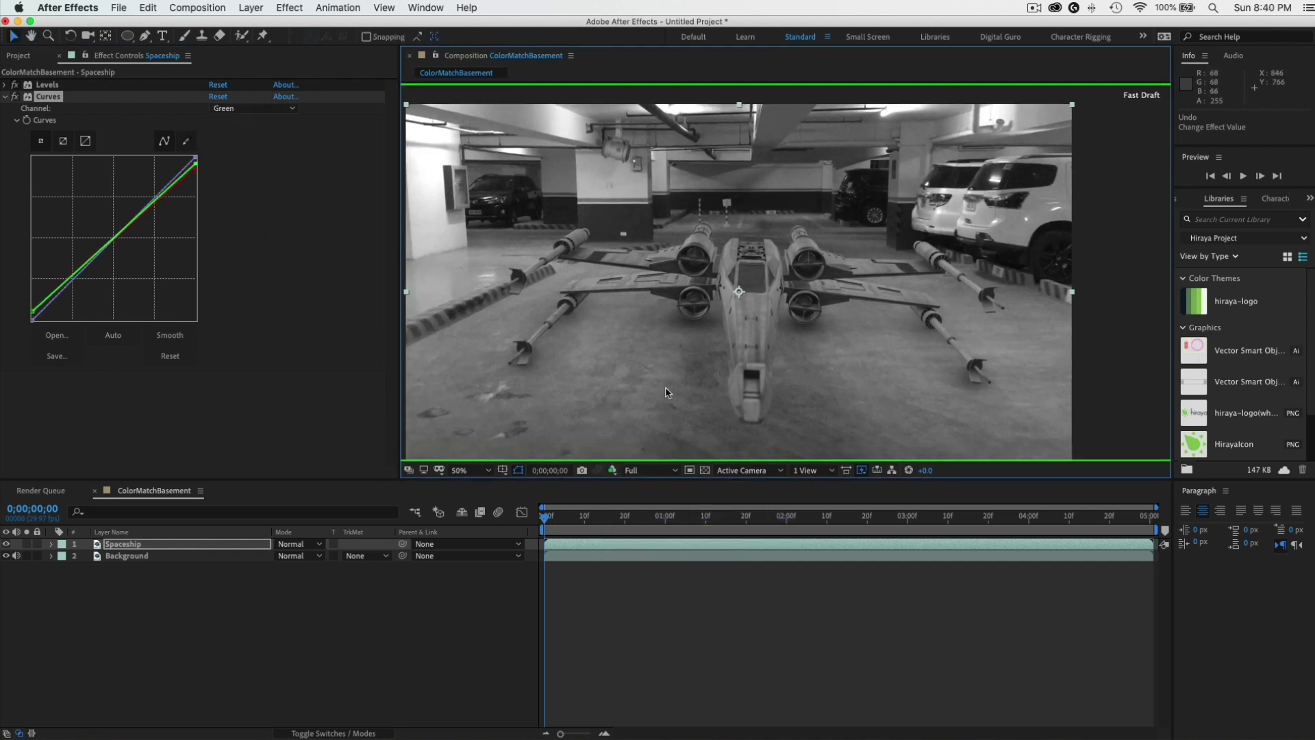
{"action": "left_click_drag", "start_coordinate": [32, 320], "coordinate": [33, 308]}
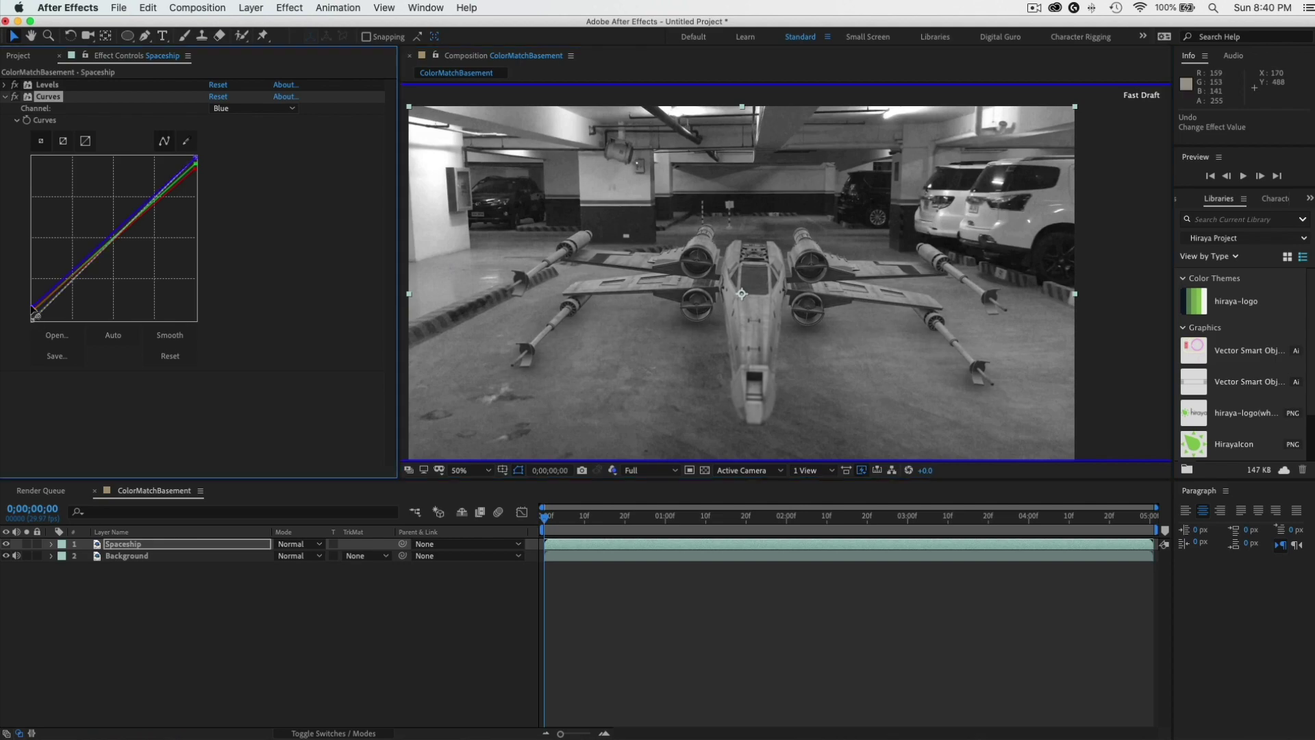